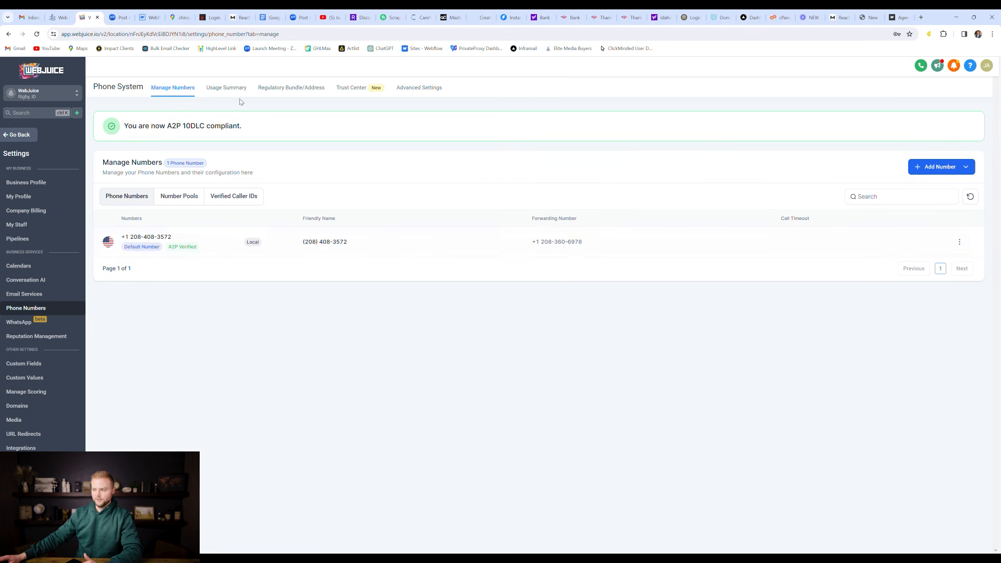
Step: Review the A2P registration status and Email Services settings, then return to the Automation workflows
{"action": "left_click", "coordinate": [352, 89]}
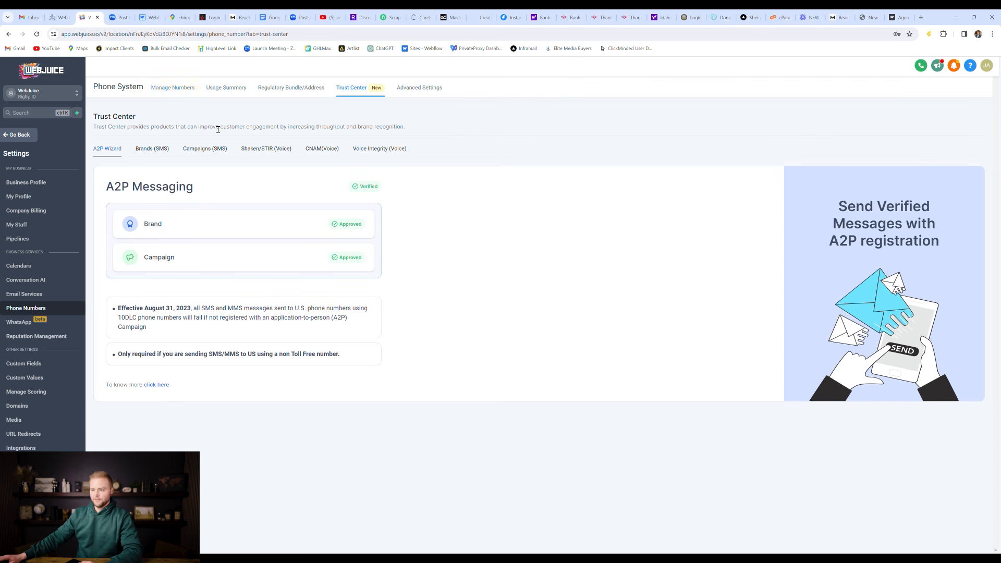
{"action": "left_click", "coordinate": [194, 93]}
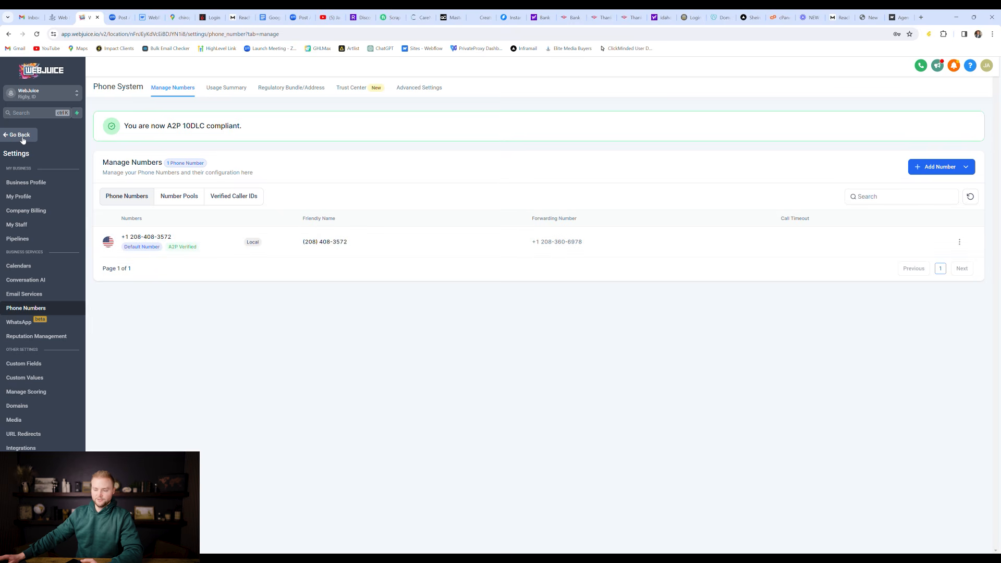
{"action": "left_click", "coordinate": [33, 292]}
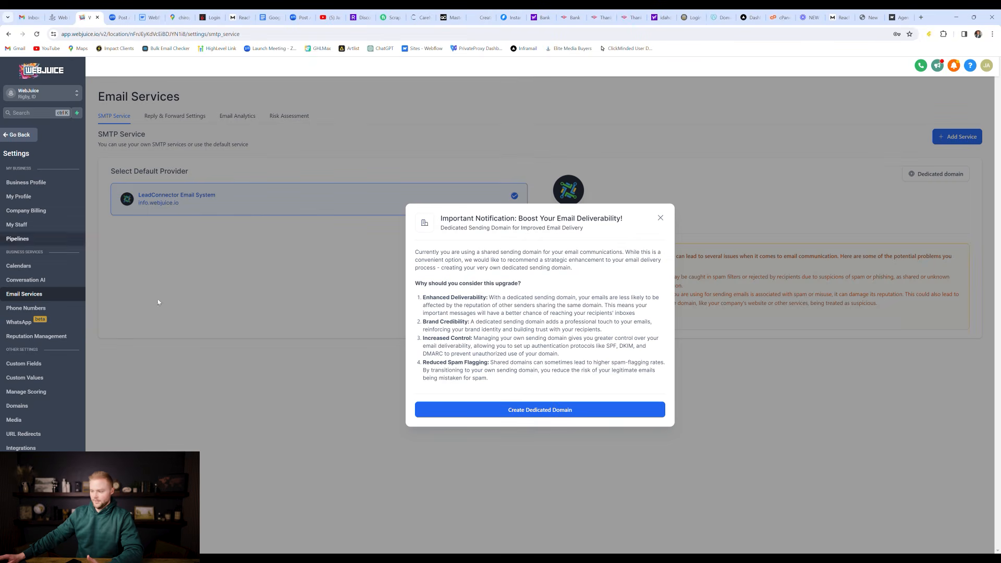
{"action": "left_click", "coordinate": [661, 218]}
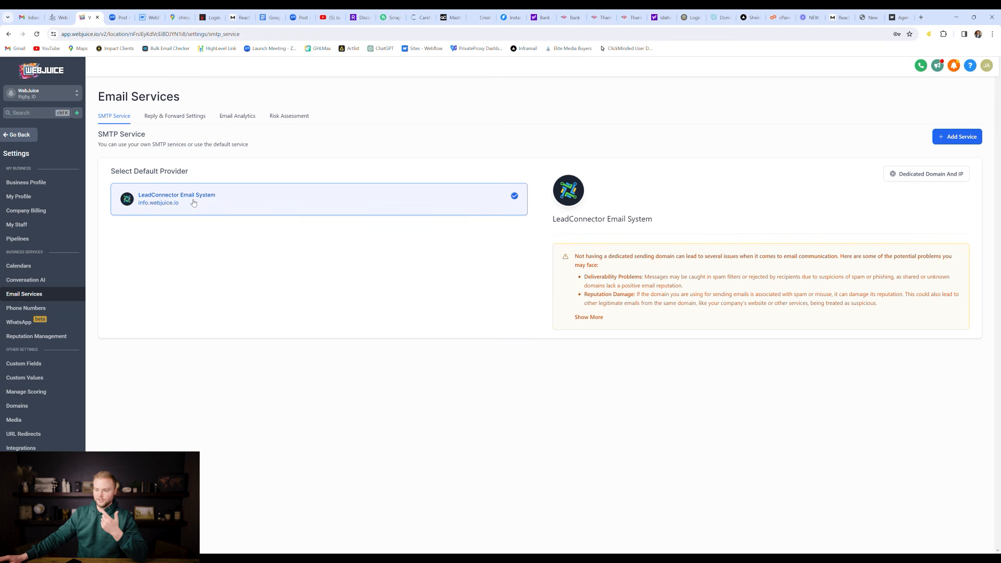
{"action": "left_click", "coordinate": [19, 135]}
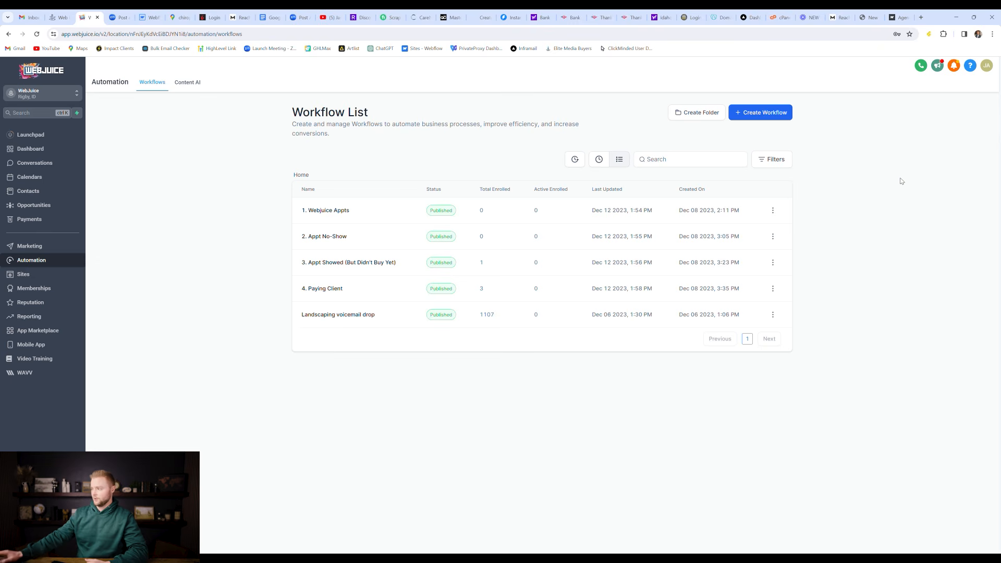
Step: Create a blank workflow from scratch and browse its list of available triggers
{"action": "left_click", "coordinate": [764, 113]}
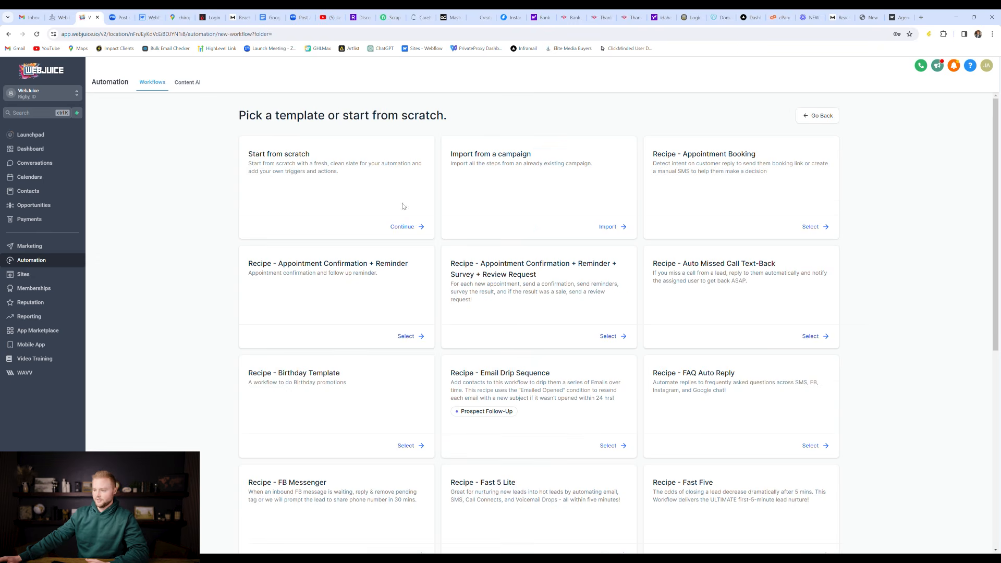
{"action": "left_click", "coordinate": [404, 228]}
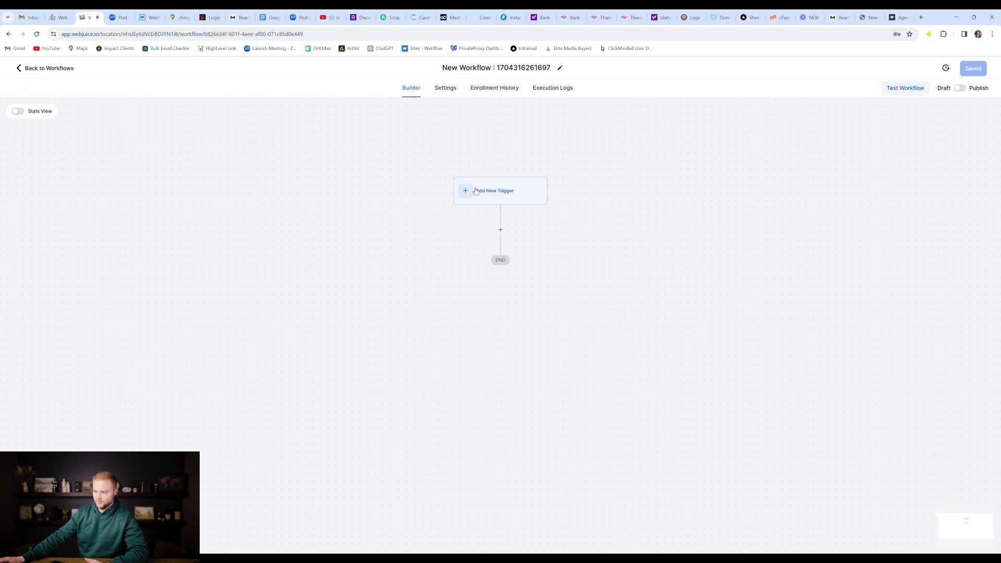
{"action": "left_click", "coordinate": [475, 191]}
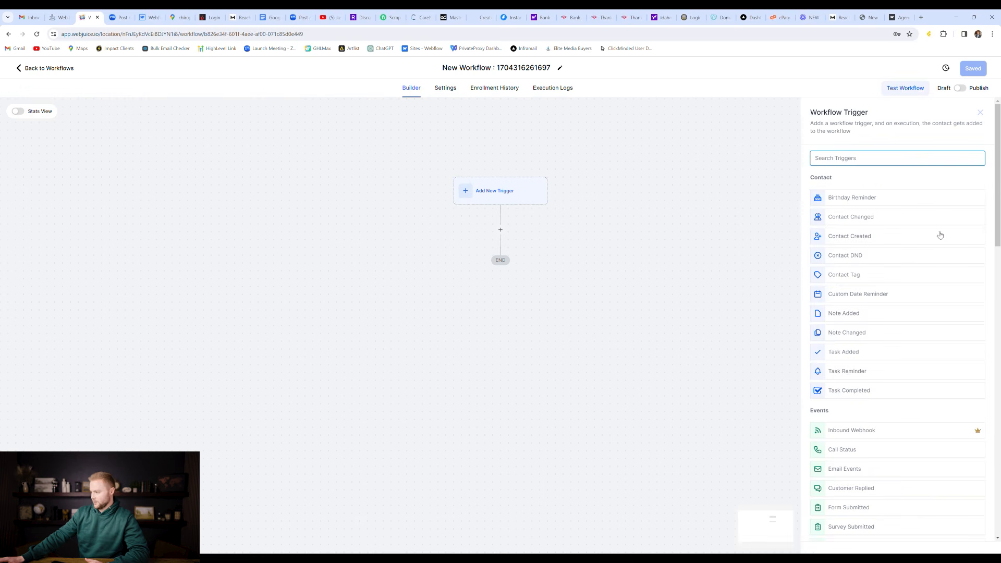
{"action": "scroll", "coordinate": [882, 180], "scroll_direction": "down", "scroll_amount": 5}
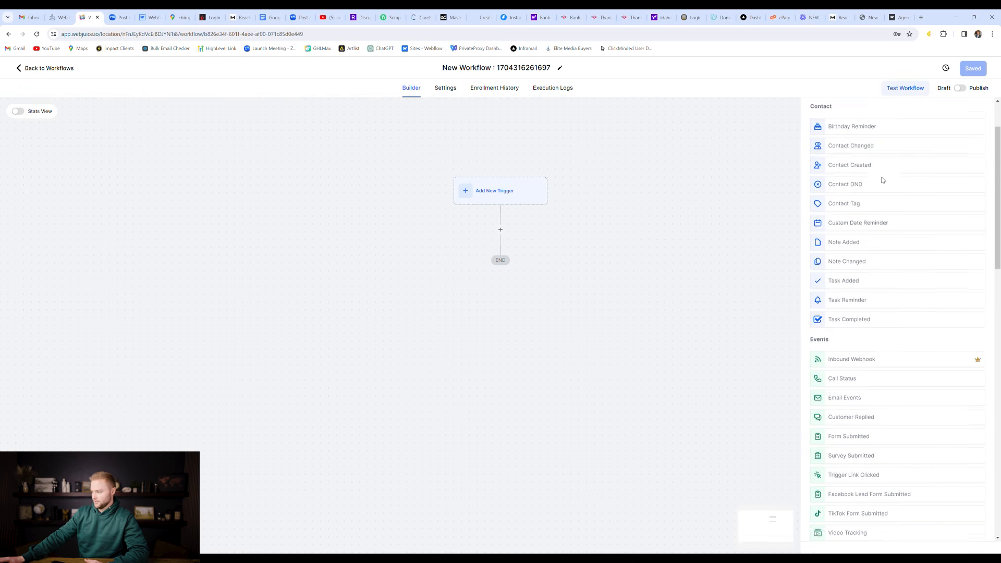
{"action": "scroll", "coordinate": [885, 180], "scroll_direction": "down", "scroll_amount": 2}
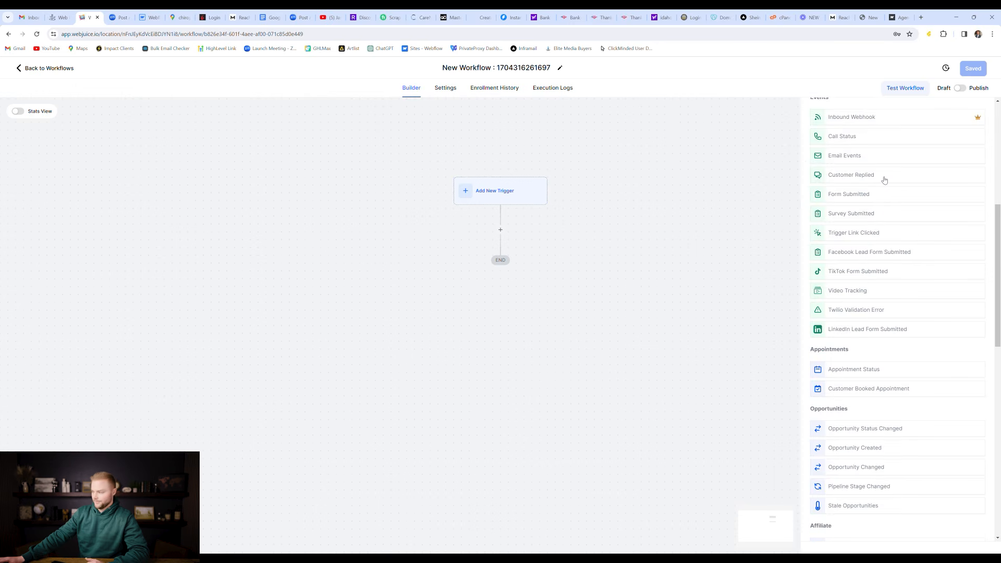
{"action": "scroll", "coordinate": [885, 180], "scroll_direction": "down", "scroll_amount": 1}
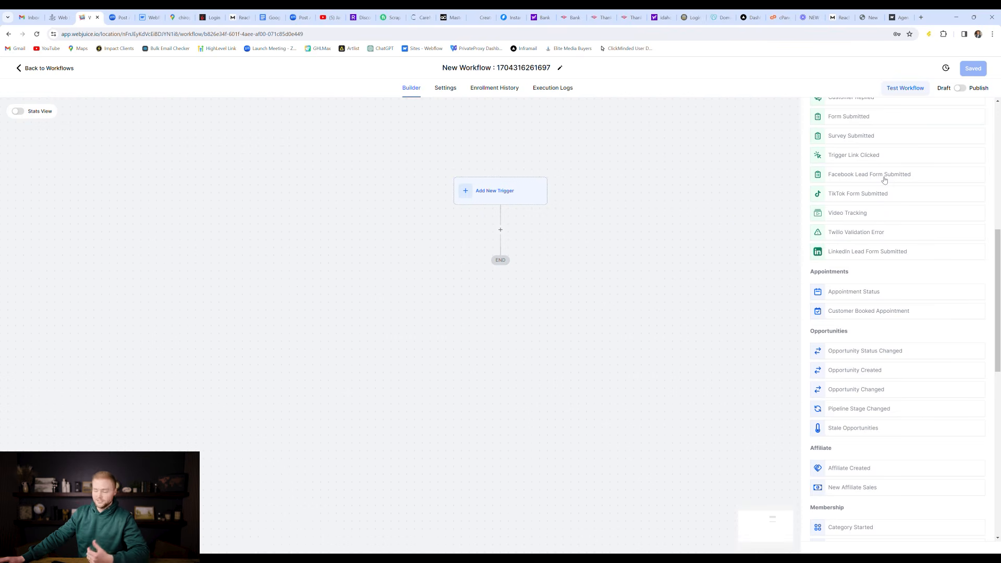
{"action": "scroll", "coordinate": [887, 177], "scroll_direction": "down", "scroll_amount": 3}
{"action": "scroll", "coordinate": [887, 175], "scroll_direction": "down", "scroll_amount": 8}
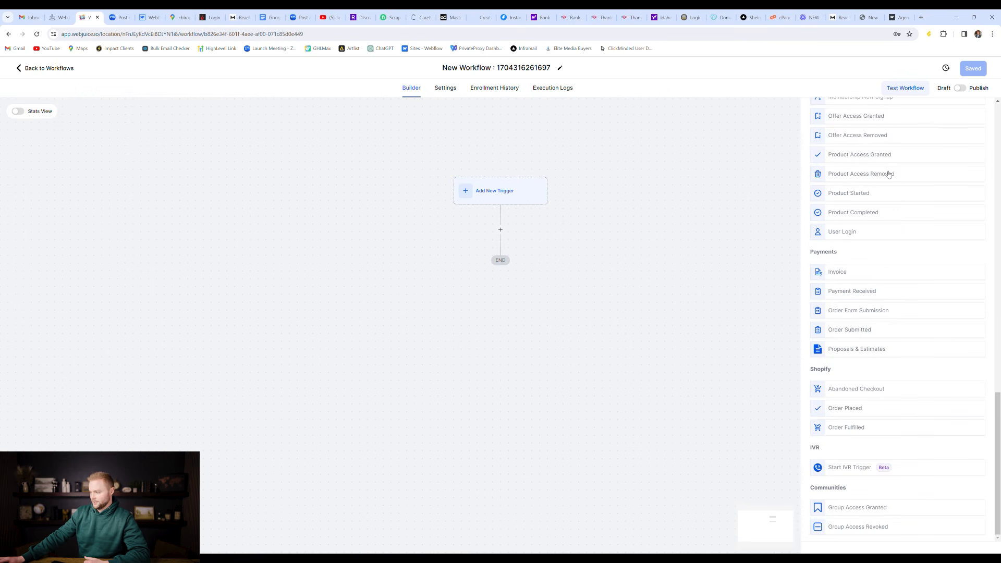
{"action": "scroll", "coordinate": [883, 268], "scroll_direction": "up", "scroll_amount": 1}
{"action": "scroll", "coordinate": [882, 267], "scroll_direction": "up", "scroll_amount": 15}
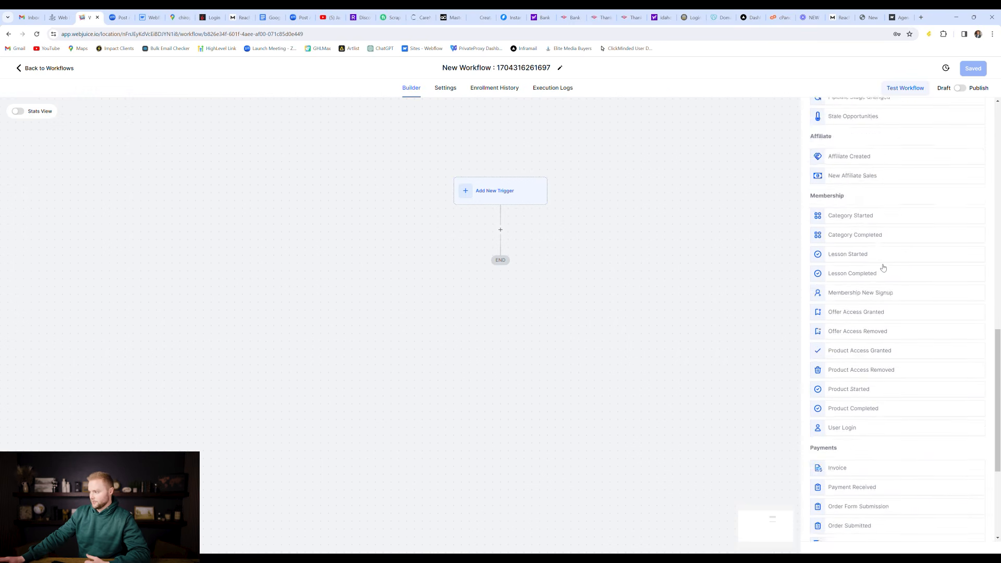
{"action": "scroll", "coordinate": [883, 268], "scroll_direction": "up", "scroll_amount": 2}
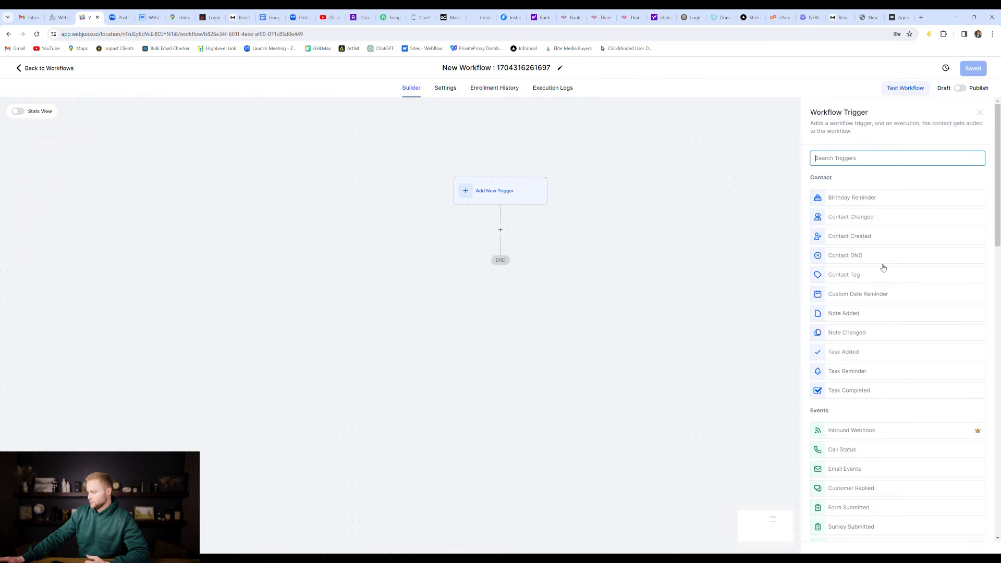
{"action": "scroll", "coordinate": [865, 319], "scroll_direction": "down", "scroll_amount": 3}
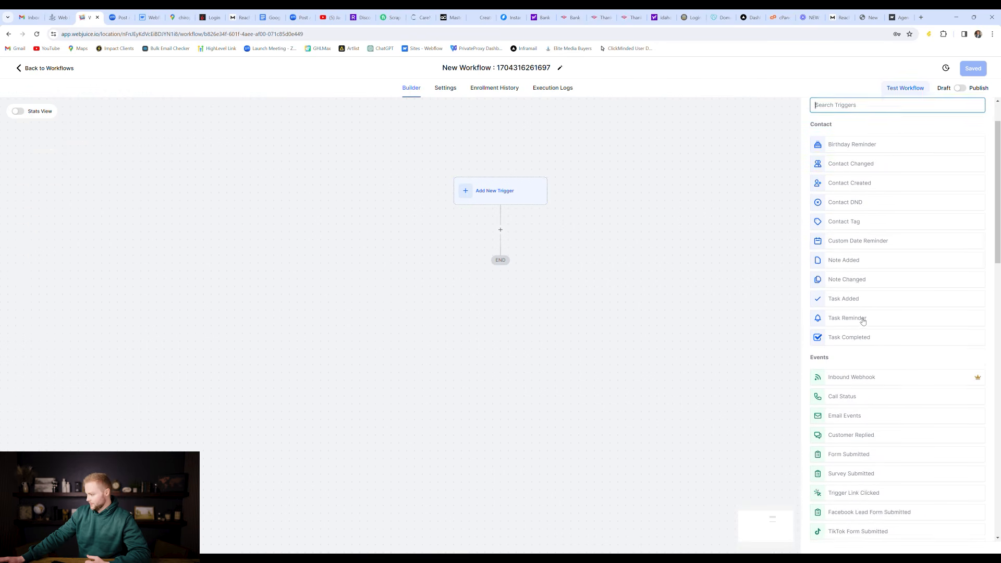
{"action": "scroll", "coordinate": [865, 319], "scroll_direction": "down", "scroll_amount": 2}
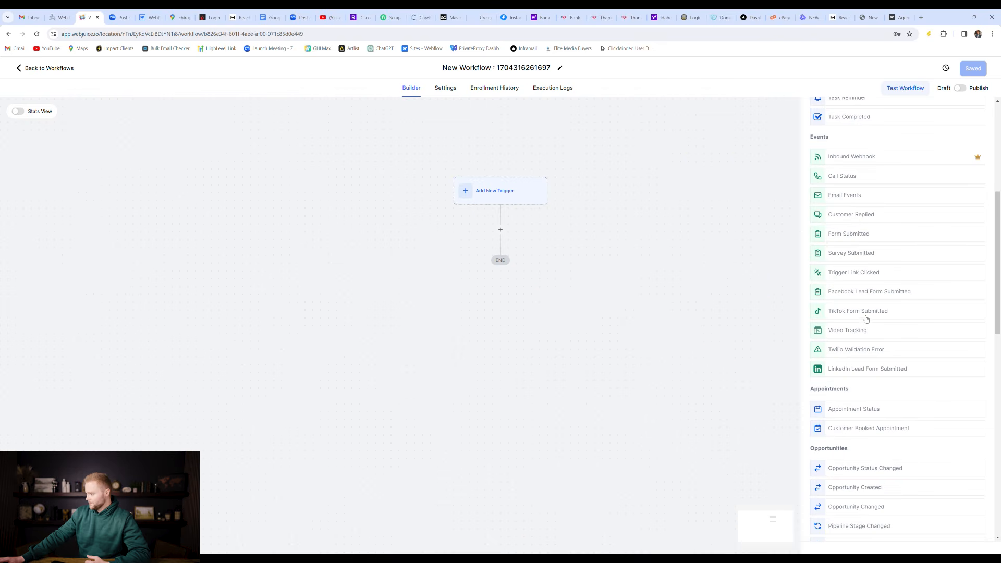
Step: Use Customer Replied as the trigger, filtered to Reply channel SMS
{"action": "left_click", "coordinate": [841, 215]}
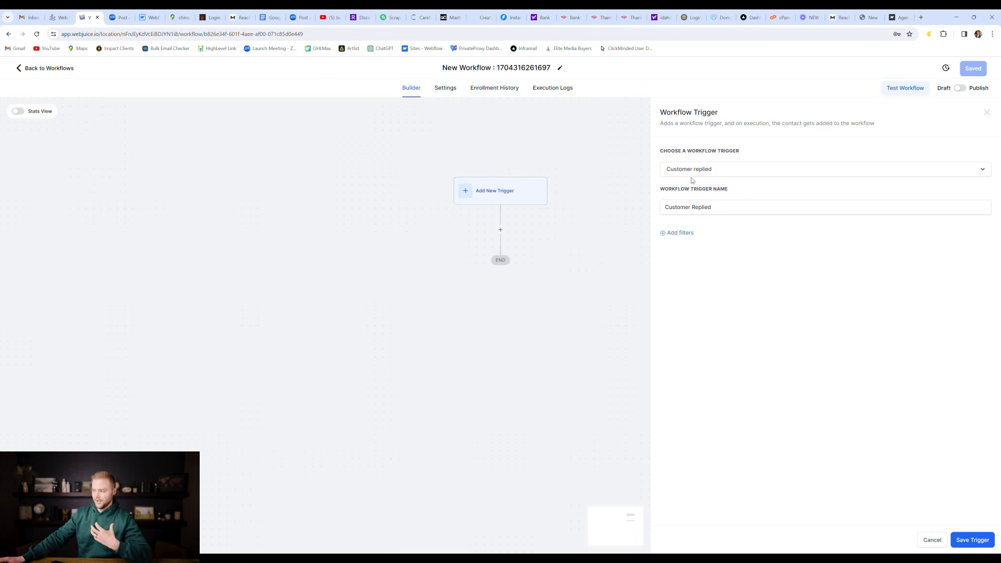
{"action": "left_click", "coordinate": [678, 235]}
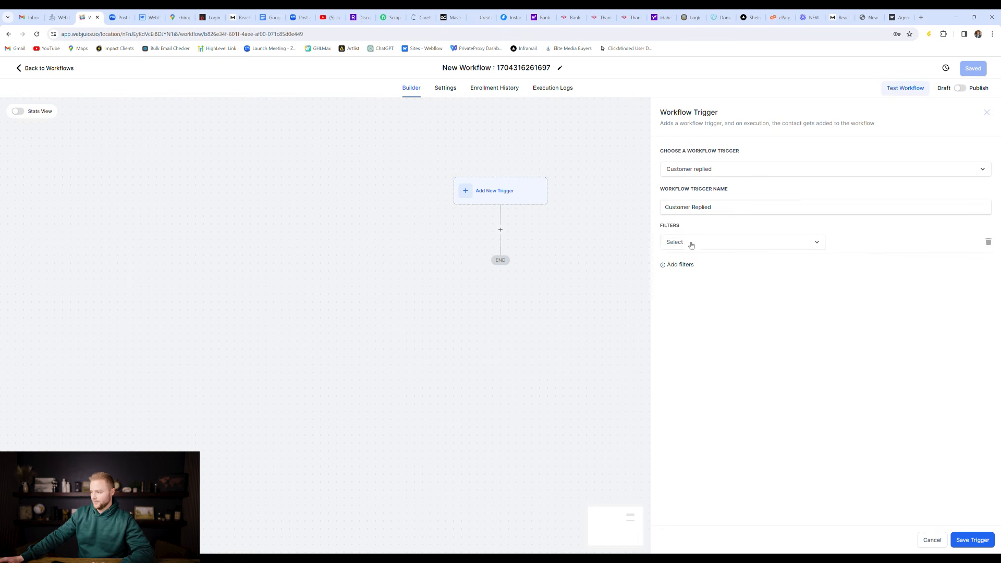
{"action": "left_click", "coordinate": [691, 243]}
{"action": "scroll", "coordinate": [709, 302], "scroll_direction": "down", "scroll_amount": 2}
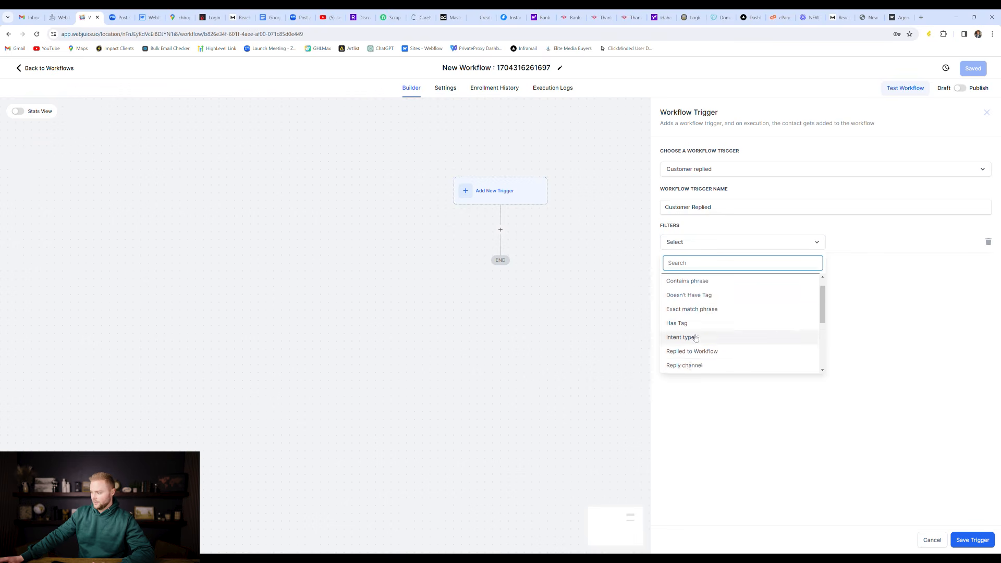
{"action": "left_click", "coordinate": [685, 347]}
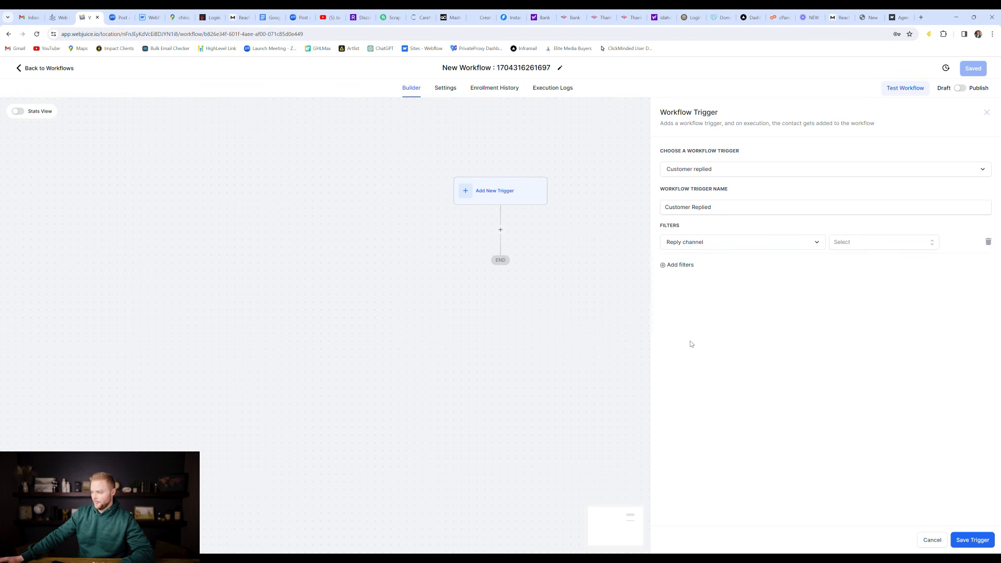
{"action": "left_click", "coordinate": [854, 241]}
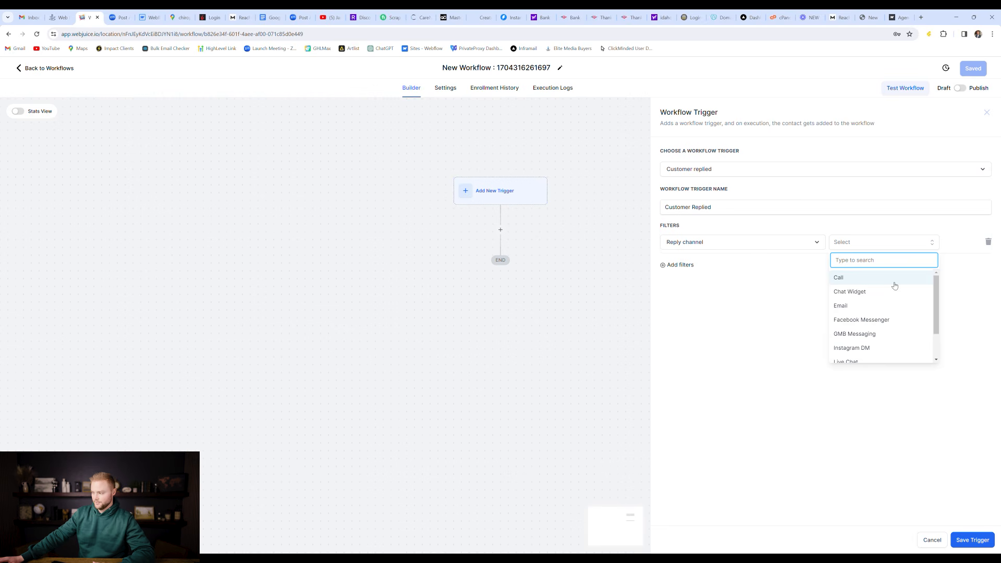
{"action": "scroll", "coordinate": [871, 310], "scroll_direction": "down", "scroll_amount": 2}
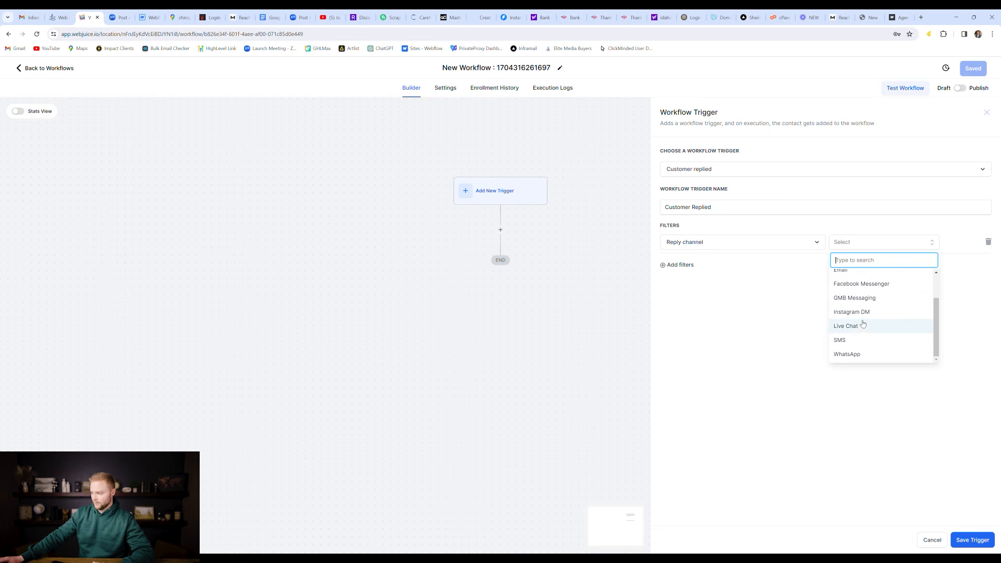
{"action": "left_click", "coordinate": [842, 346]}
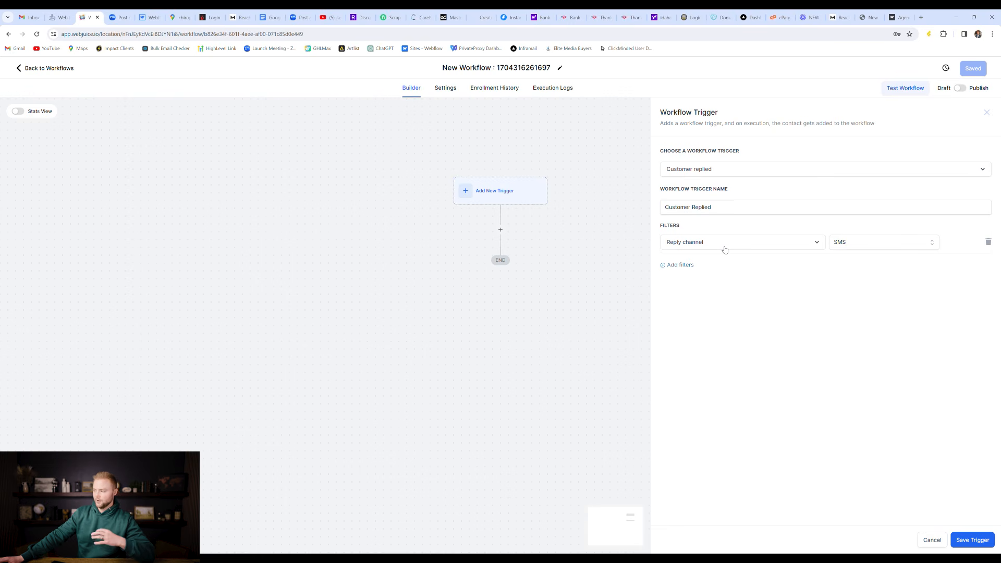
Step: Remove the existing Reply channel filter from the trigger
{"action": "left_click", "coordinate": [902, 244]}
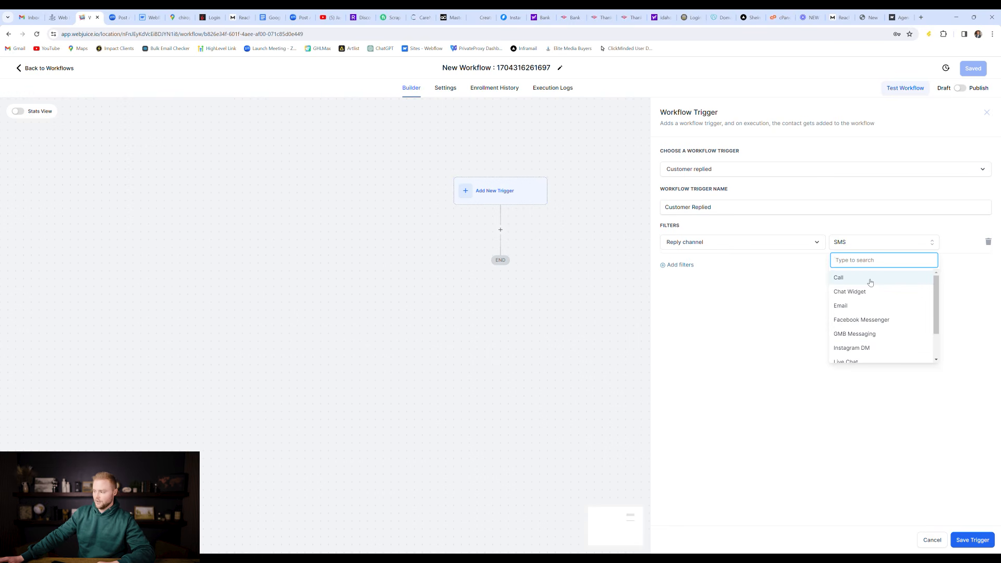
{"action": "scroll", "coordinate": [863, 329], "scroll_direction": "down", "scroll_amount": 1}
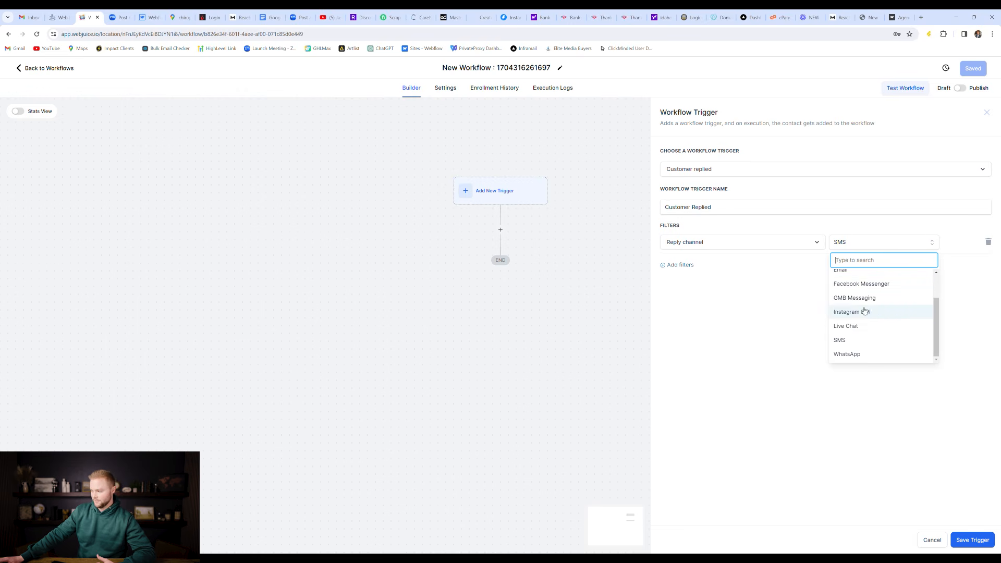
{"action": "left_click", "coordinate": [988, 242]}
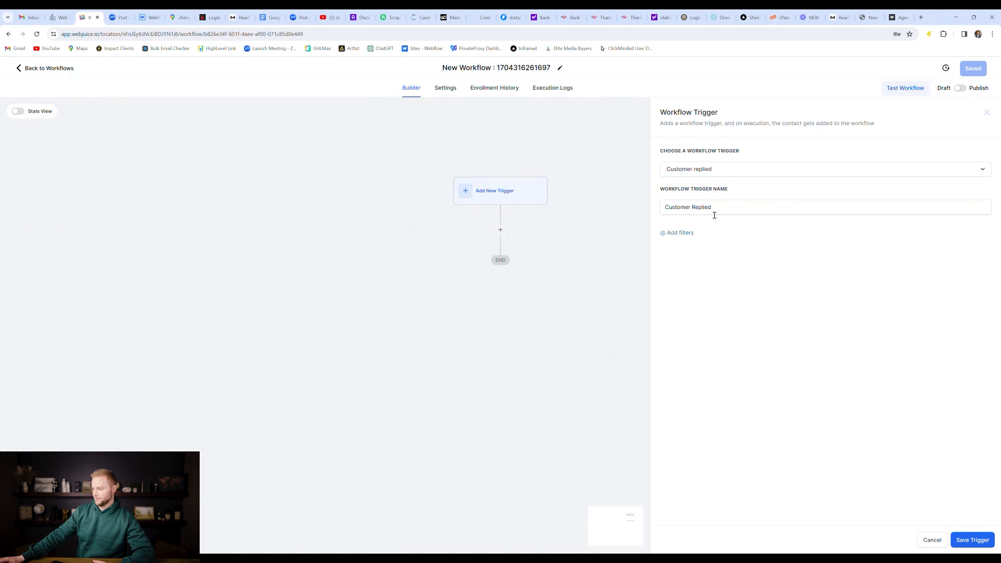
Step: Re-add a Reply channel = SMS filter and save the Customer Replied trigger
{"action": "left_click", "coordinate": [691, 233]}
{"action": "left_click", "coordinate": [703, 242]}
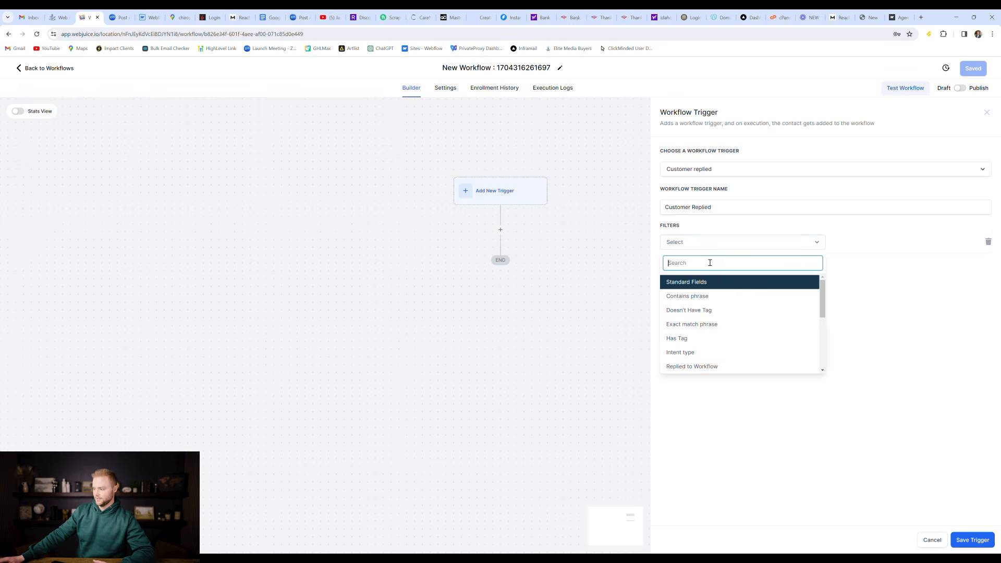
{"action": "scroll", "coordinate": [709, 295], "scroll_direction": "down", "scroll_amount": 3}
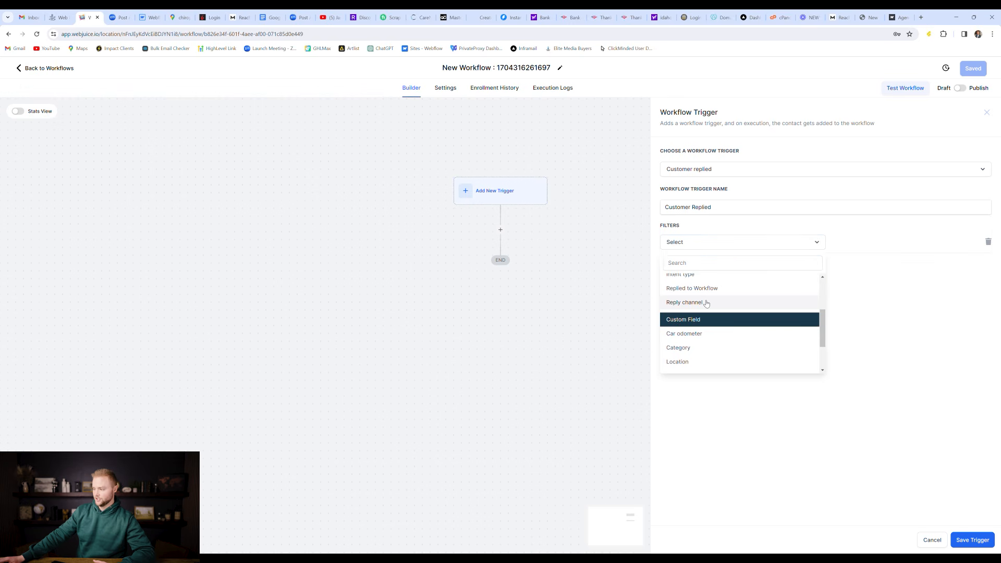
{"action": "left_click", "coordinate": [707, 309]}
{"action": "left_click", "coordinate": [901, 244]}
{"action": "scroll", "coordinate": [862, 304], "scroll_direction": "down", "scroll_amount": 4}
{"action": "left_click", "coordinate": [862, 340]}
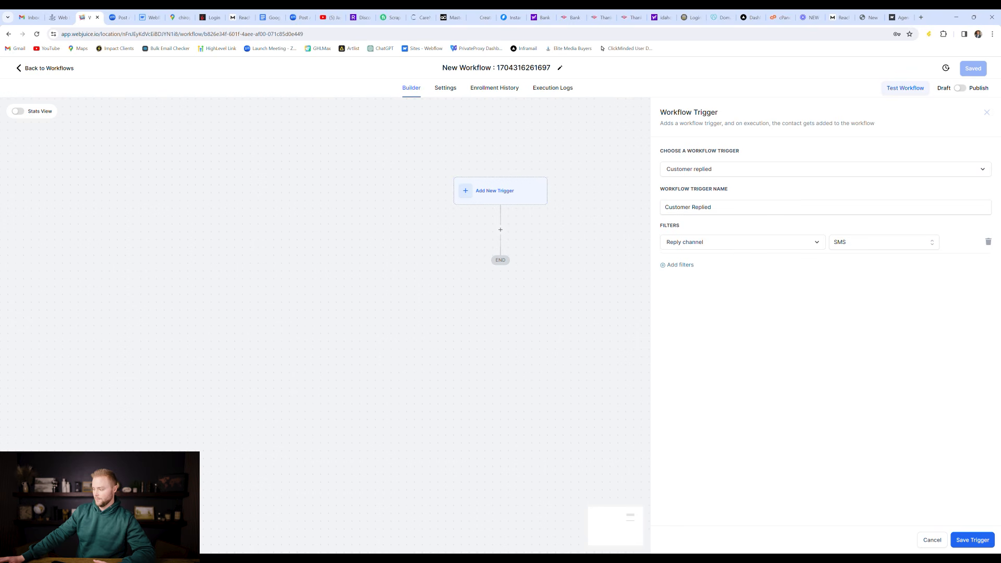
{"action": "left_click", "coordinate": [981, 540]}
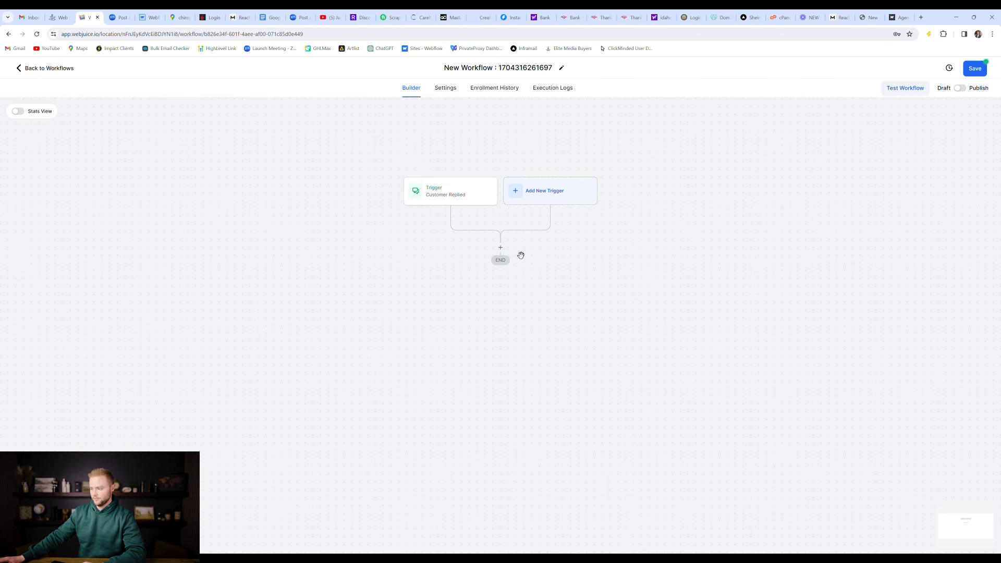
Step: Add a Send SMS action reading 'Hey {{contact.first_name}}, just saw your message' then 'Yes or no?'
{"action": "left_click", "coordinate": [501, 248]}
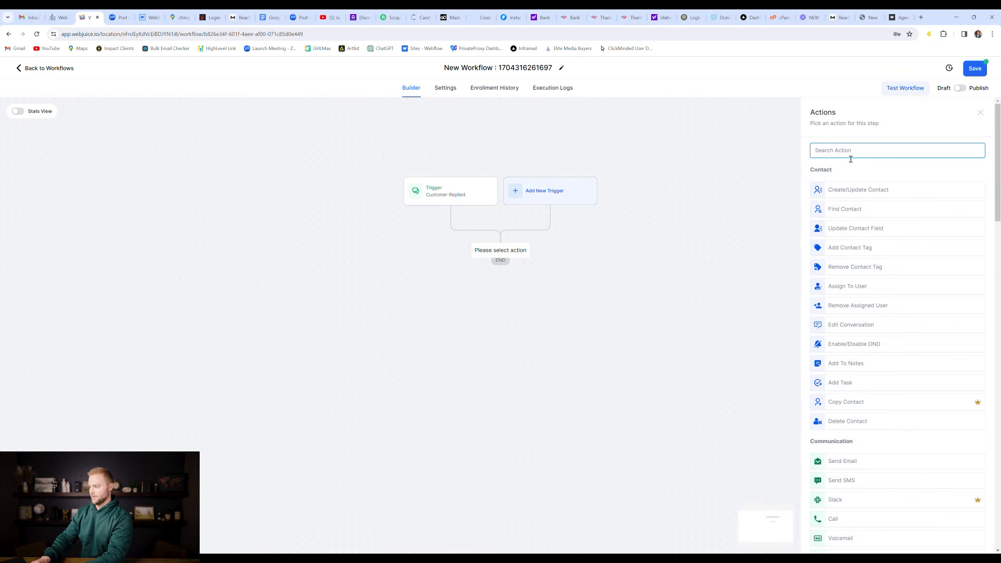
{"action": "type", "text": "sms"}
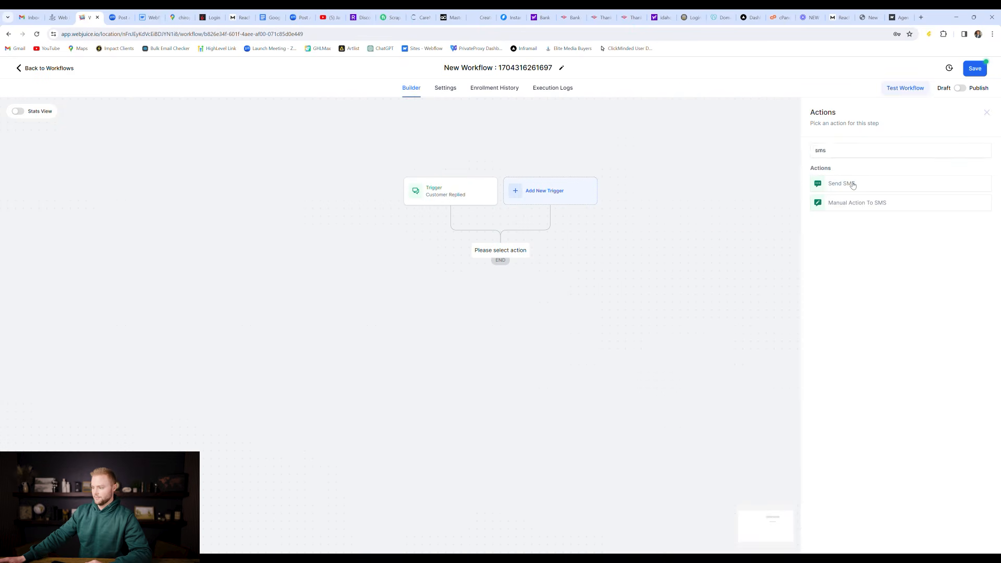
{"action": "left_click", "coordinate": [853, 185]}
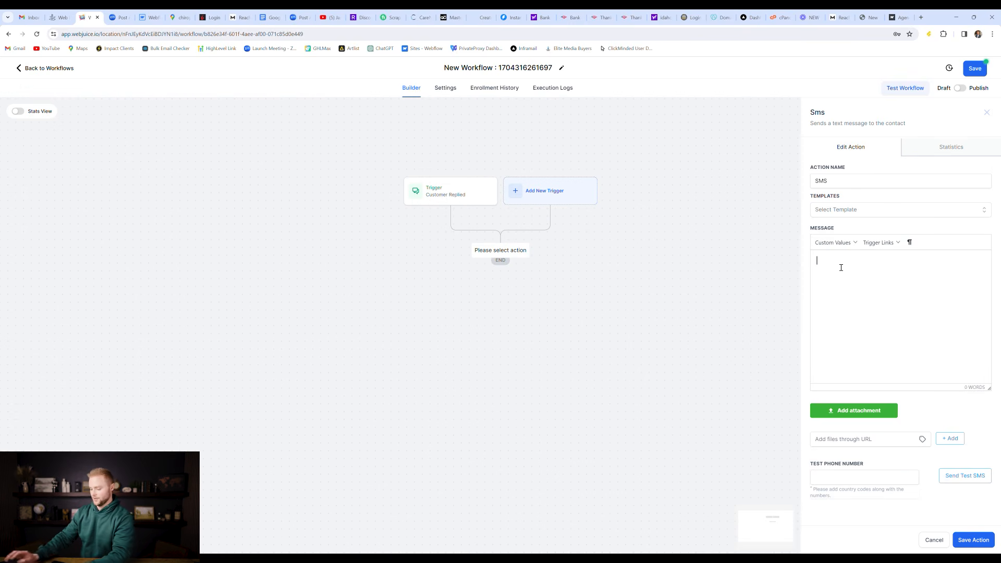
{"action": "type", "text": "Hey"}
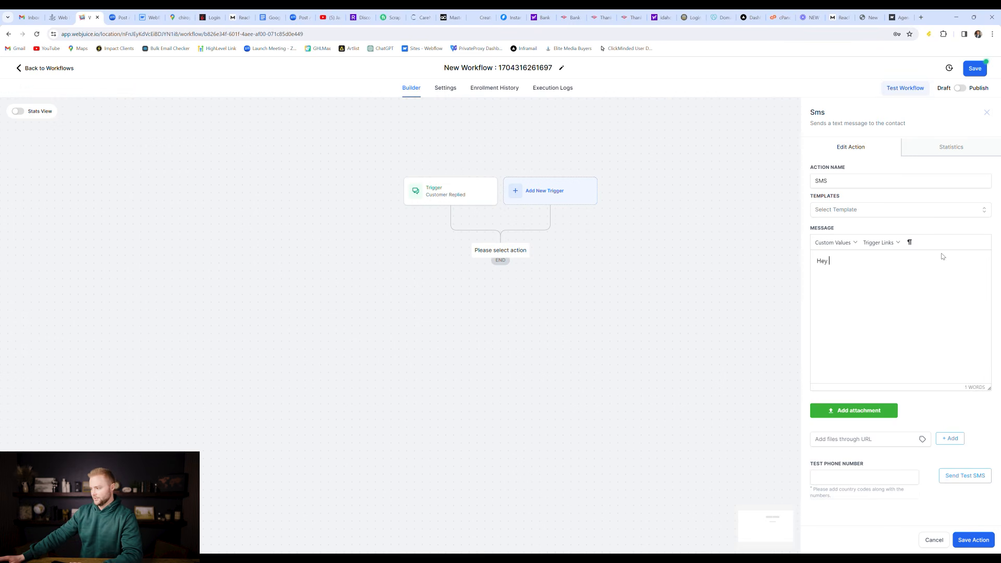
{"action": "left_click", "coordinate": [833, 243]}
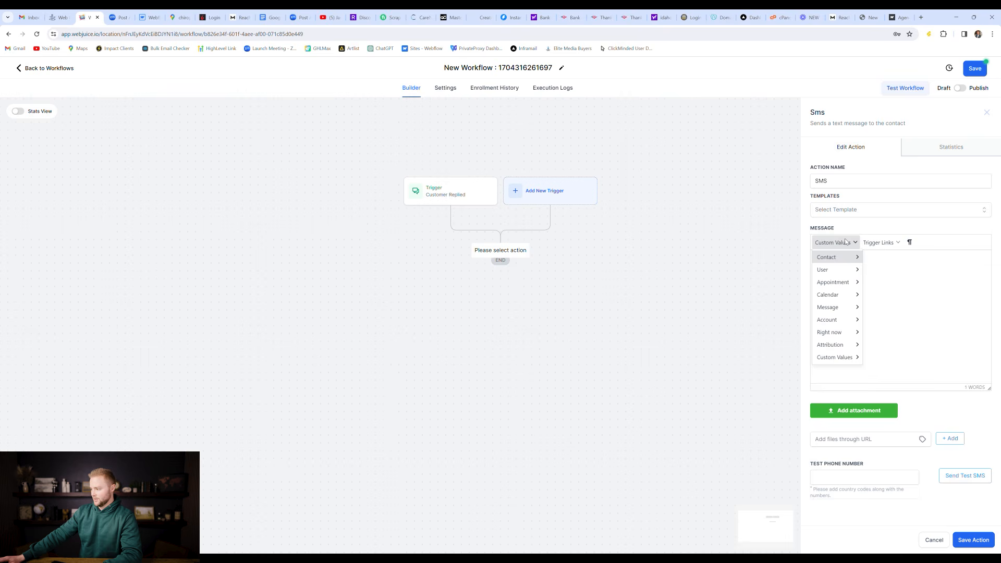
{"action": "mouse_move", "coordinate": [840, 265]}
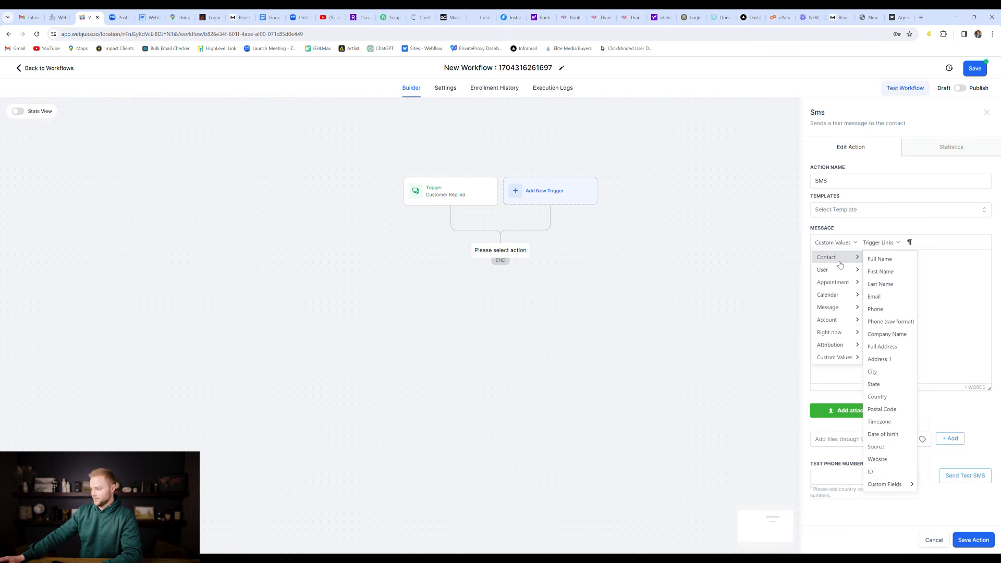
{"action": "left_click", "coordinate": [895, 273]}
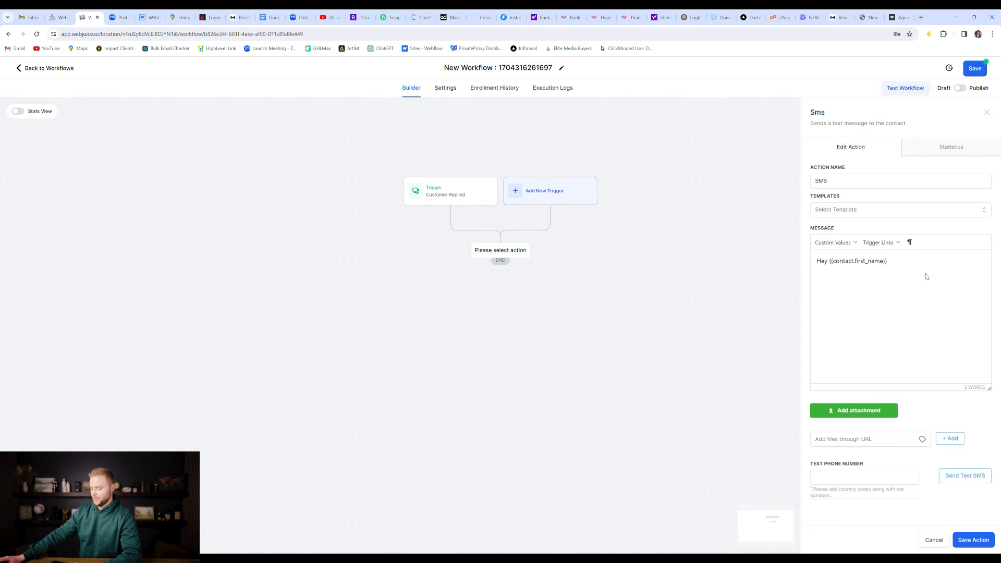
{"action": "type", "text": ", just s"}
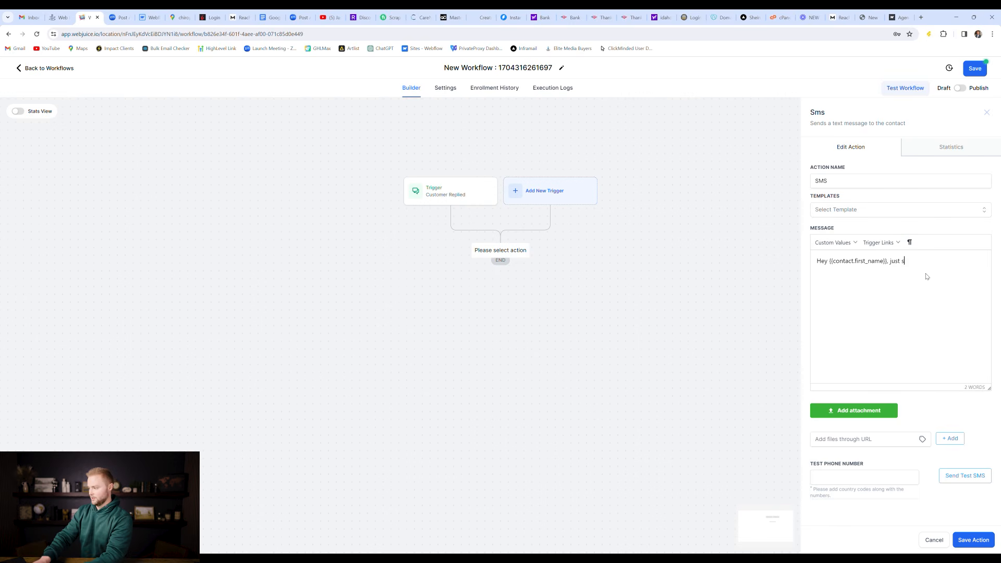
{"action": "type", "text": "aw your message"}
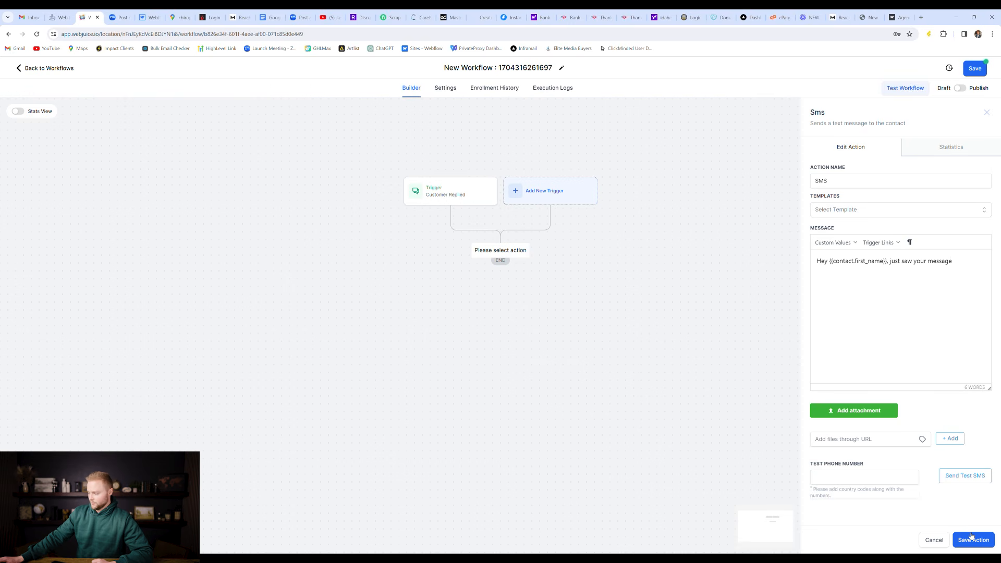
{"action": "key", "text": "Return"}
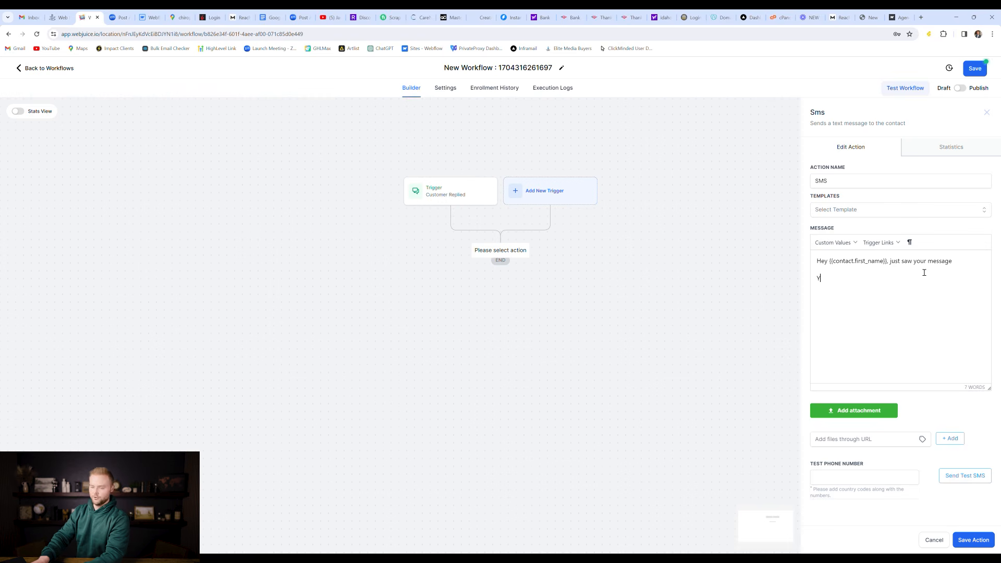
{"action": "type", "text": "Yes or no?"}
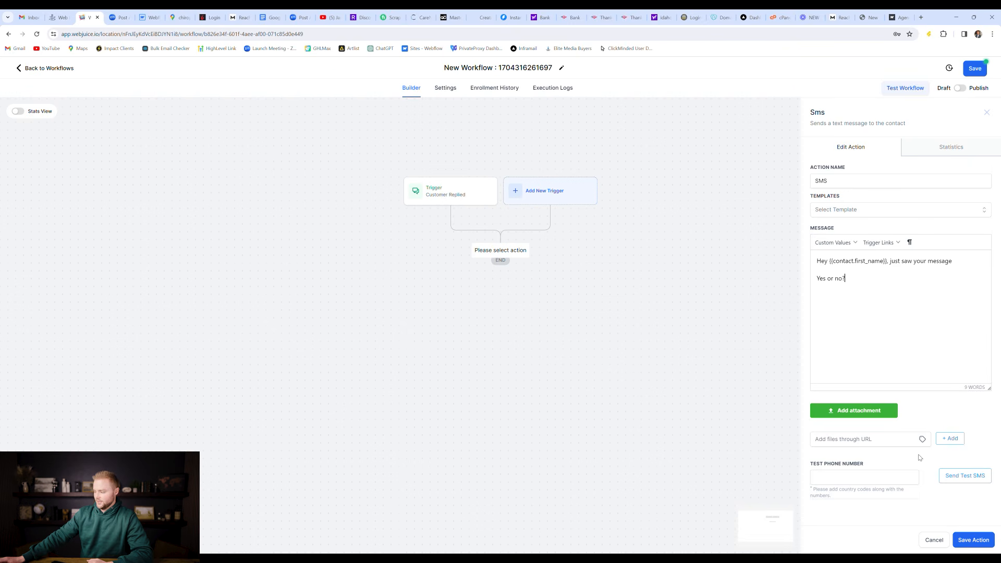
{"action": "left_click", "coordinate": [972, 540]}
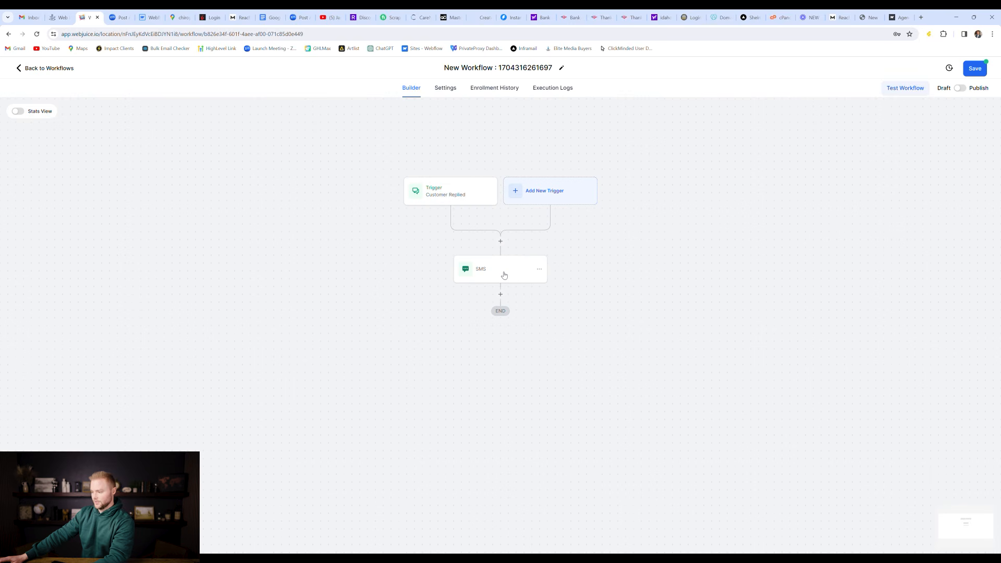
Step: Add a Wait action below the SMS step
{"action": "left_click", "coordinate": [500, 294]}
{"action": "type", "text": "wait"}
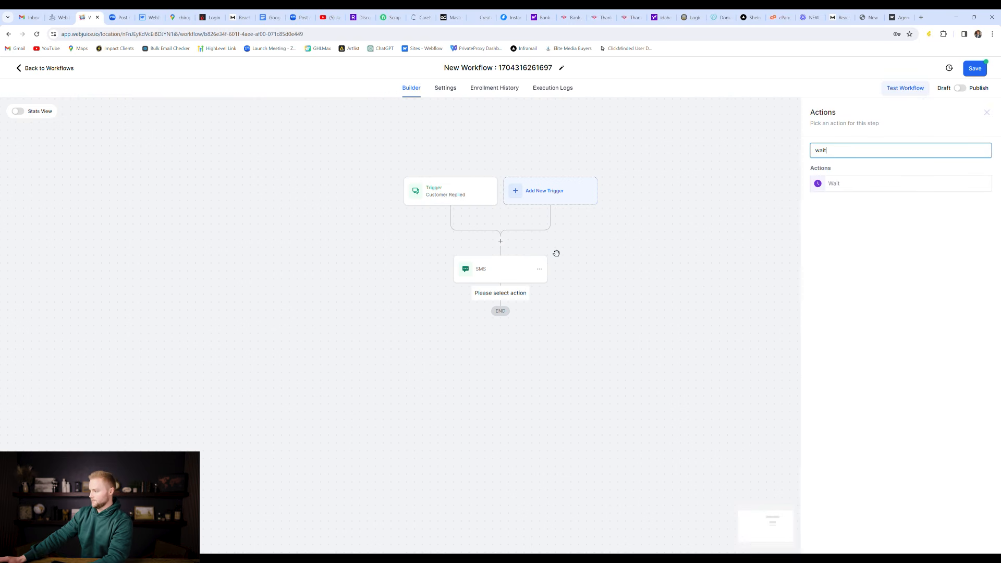
{"action": "left_click", "coordinate": [850, 186]}
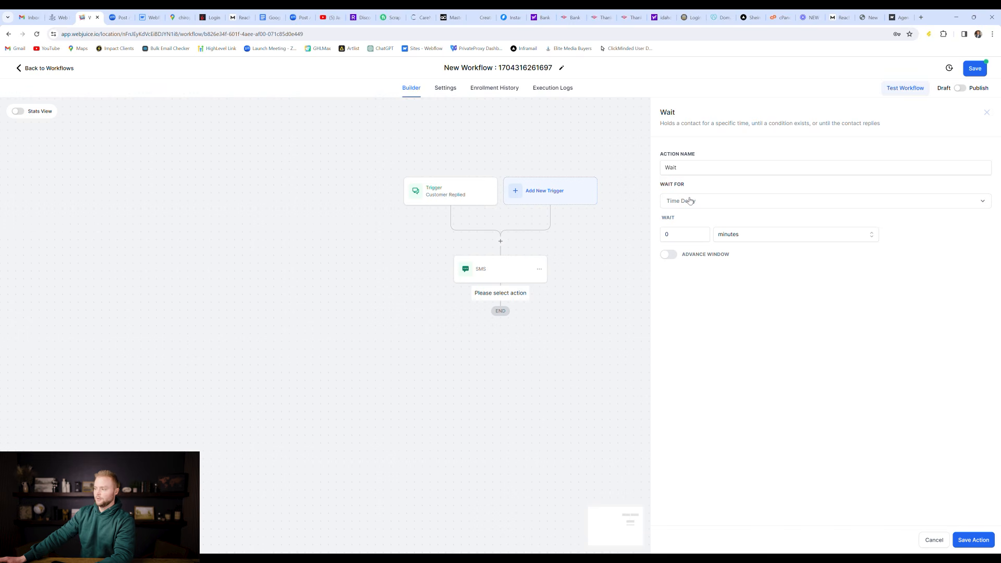
Step: Make the Wait step wait for a contact reply to the SMS step
{"action": "left_click", "coordinate": [709, 201]}
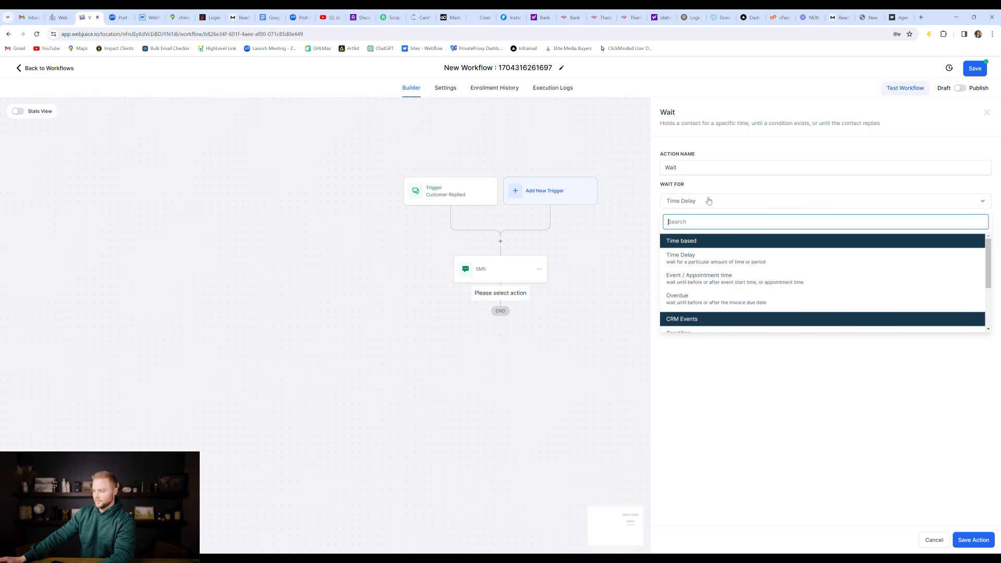
{"action": "scroll", "coordinate": [714, 261], "scroll_direction": "down", "scroll_amount": 2}
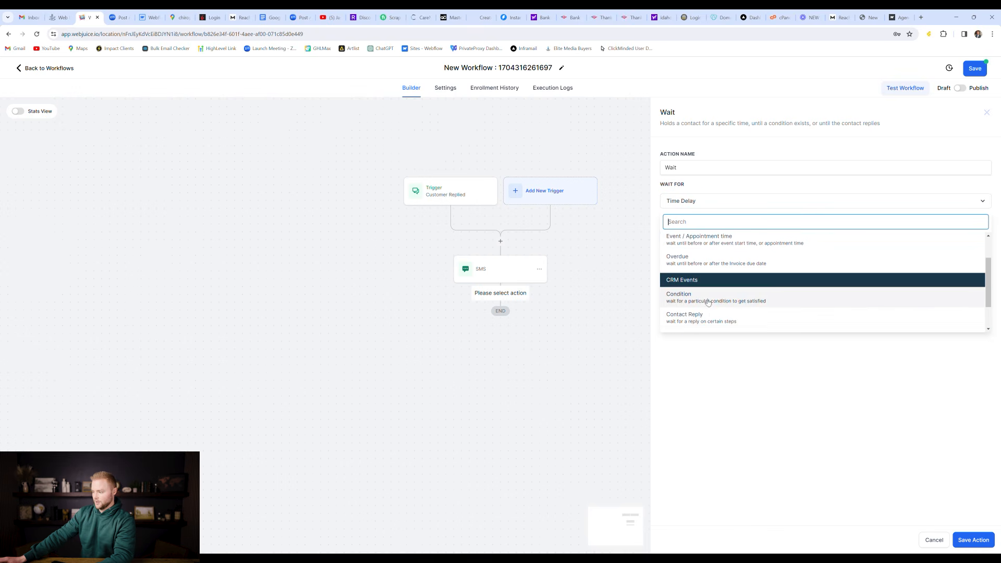
{"action": "left_click", "coordinate": [700, 318]}
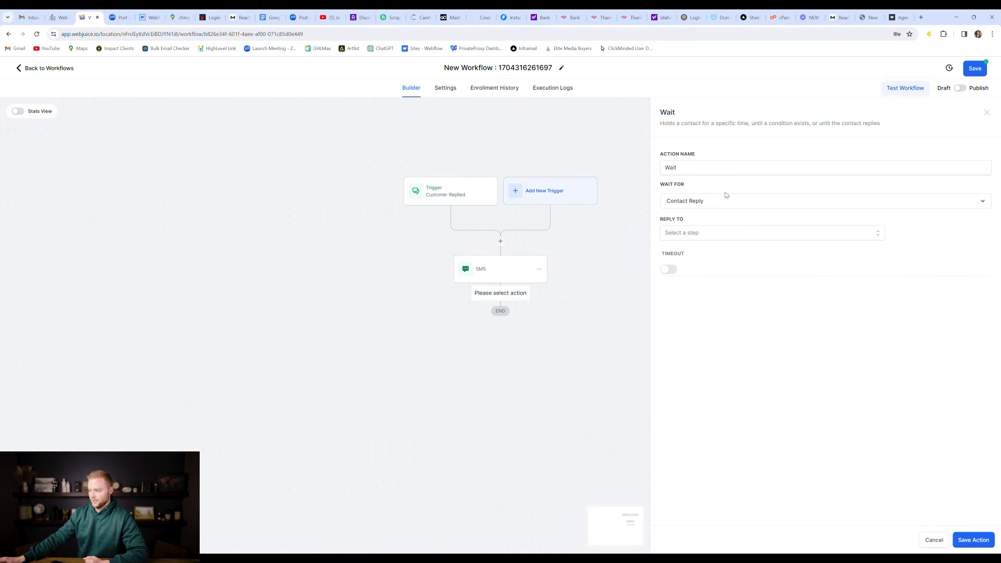
{"action": "left_click", "coordinate": [721, 235]}
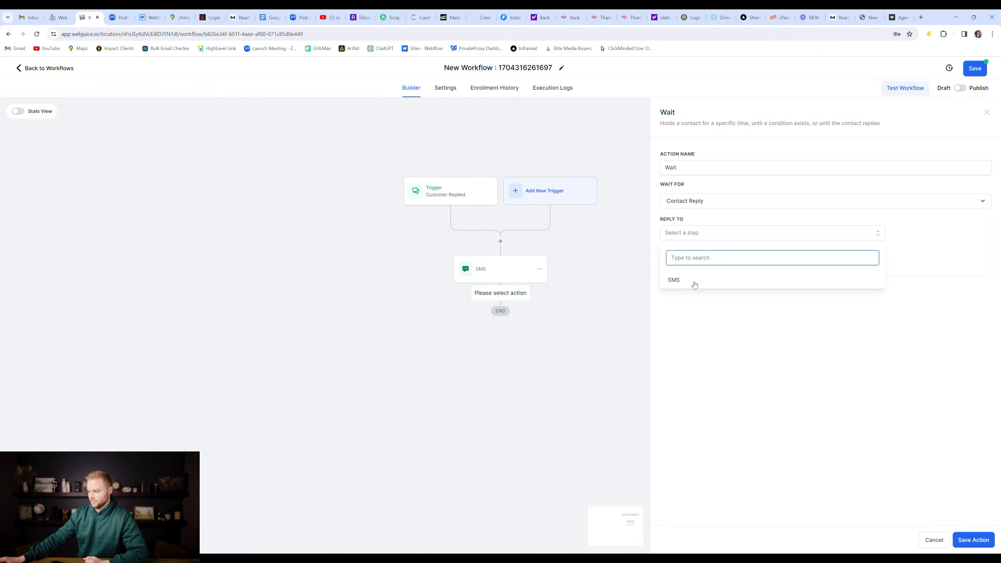
{"action": "left_click", "coordinate": [674, 285]}
{"action": "left_click", "coordinate": [689, 217]}
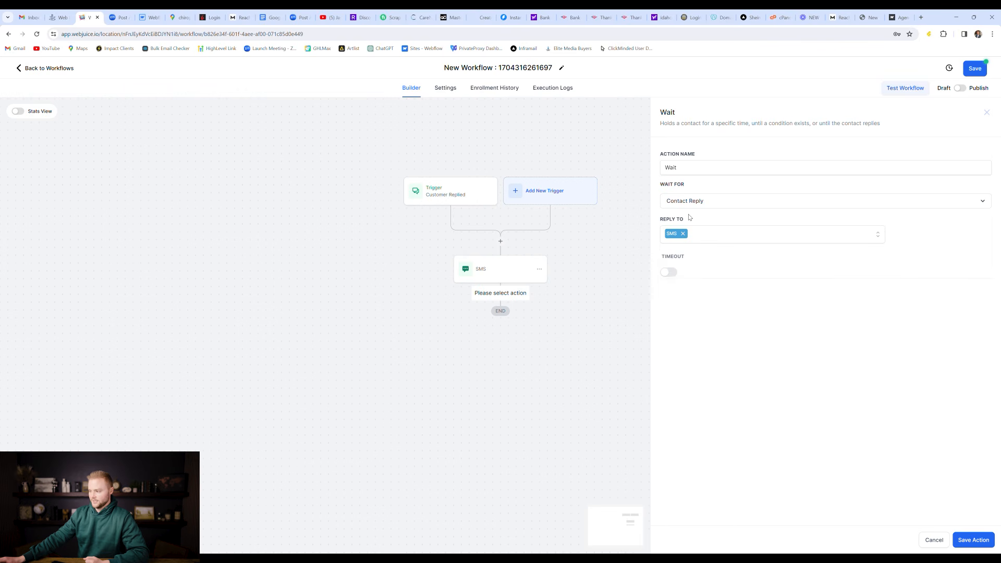
Step: Enable a 1-day timeout on the wait and save the step
{"action": "left_click", "coordinate": [669, 273]}
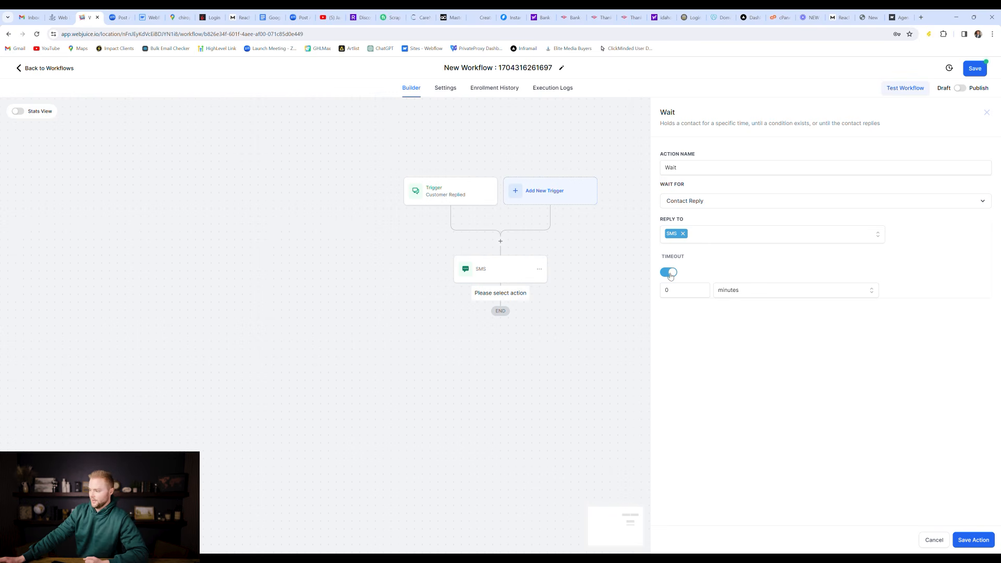
{"action": "left_click", "coordinate": [771, 291]}
{"action": "left_click", "coordinate": [740, 308]}
{"action": "left_click", "coordinate": [701, 293]}
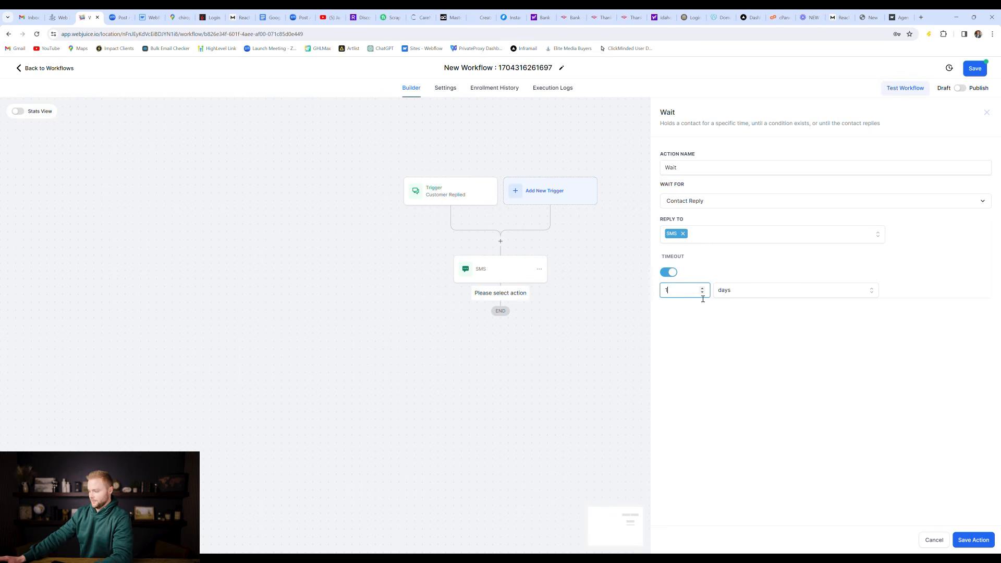
{"action": "key", "text": "BackSpace"}
{"action": "type", "text": "1"}
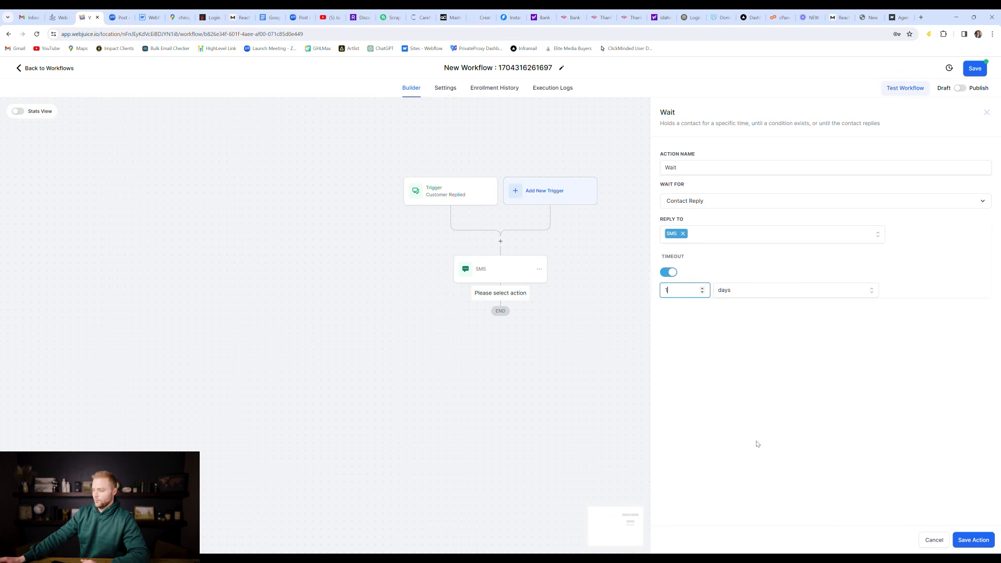
{"action": "left_click", "coordinate": [967, 539]}
{"action": "scroll", "coordinate": [492, 348], "scroll_direction": "down", "scroll_amount": 1}
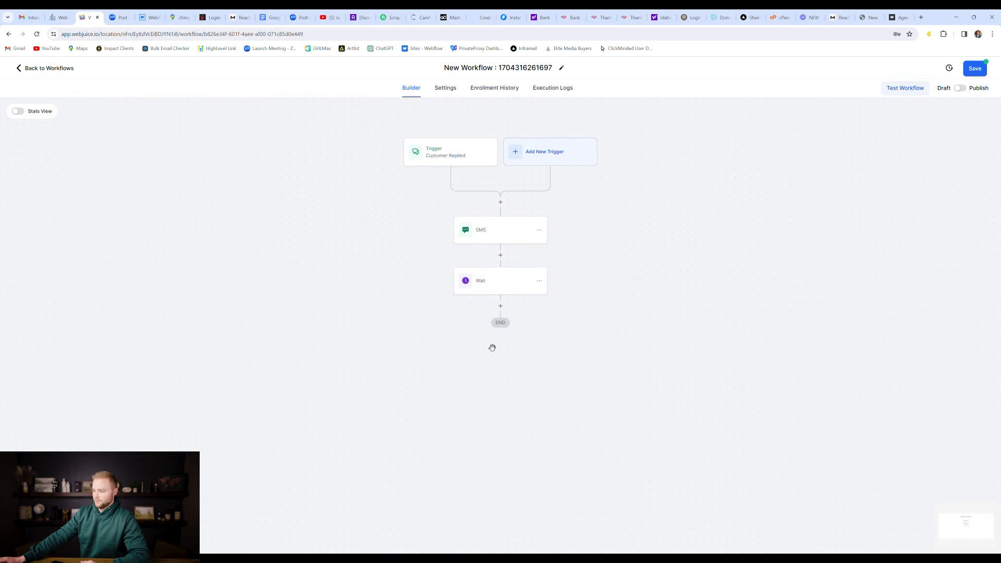
Step: Rename the Wait step to 'Wait 1 Day' and save it
{"action": "left_click", "coordinate": [475, 287]}
{"action": "left_click", "coordinate": [683, 173]}
{"action": "type", "text": "1 D"}
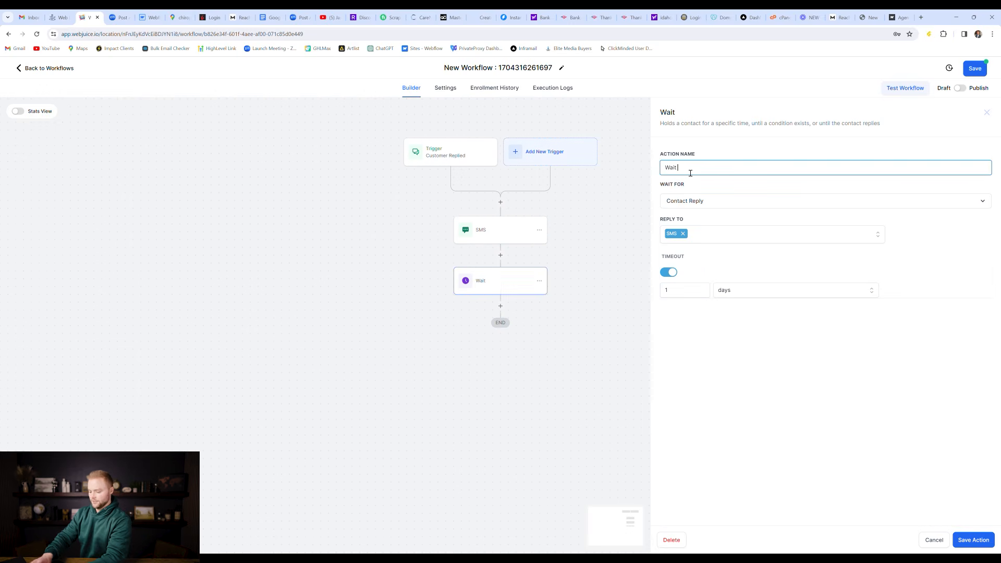
{"action": "type", "text": "ay"}
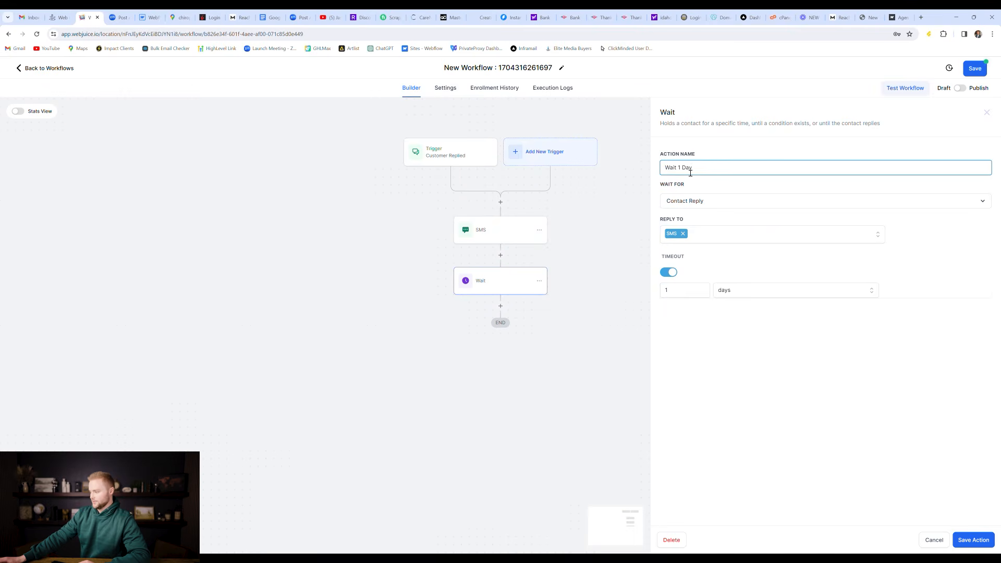
{"action": "left_click", "coordinate": [984, 541]}
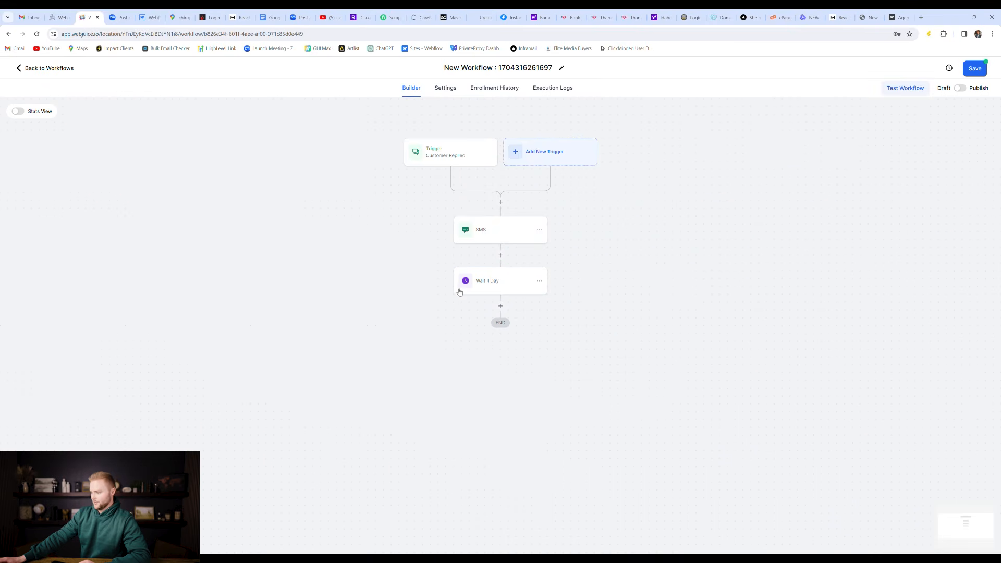
Step: Add an If / Else condition after Wait 1 Day named 'Customer Replied?'
{"action": "left_click", "coordinate": [500, 306]}
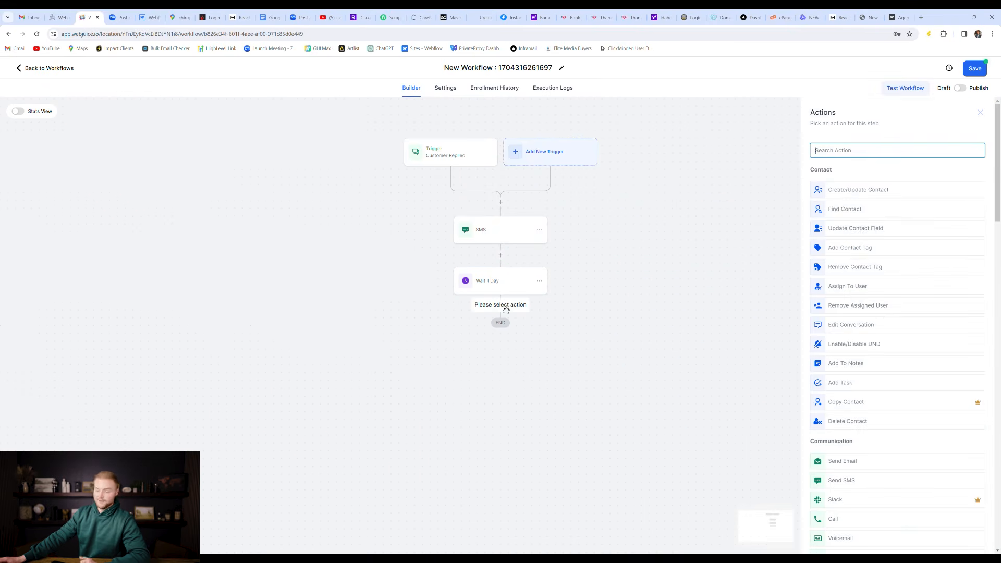
{"action": "type", "text": "if"}
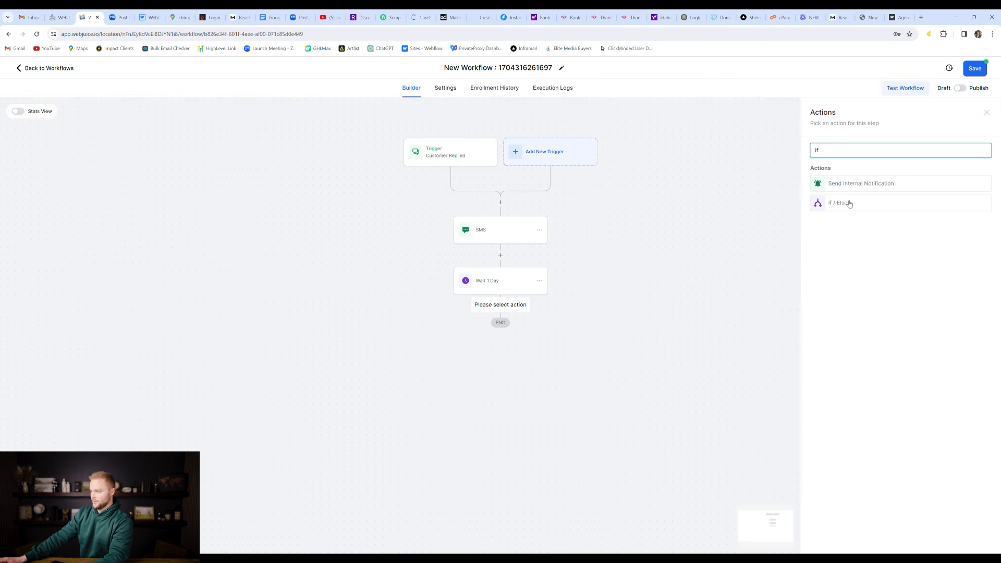
{"action": "left_click", "coordinate": [849, 203]}
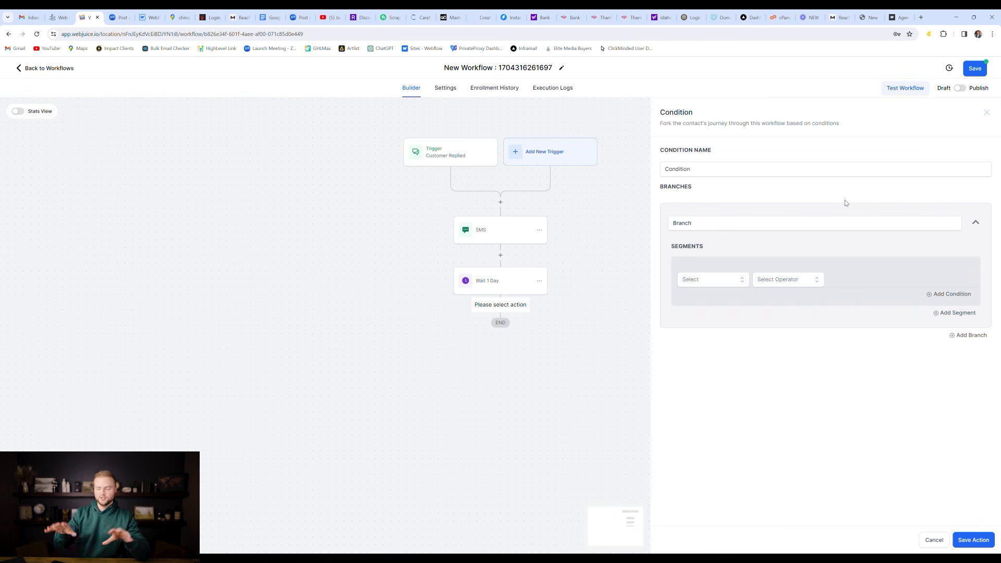
{"action": "left_click", "coordinate": [775, 170]}
{"action": "key", "text": "ctrl+a"}
{"action": "type", "text": "Customer Replied?"}
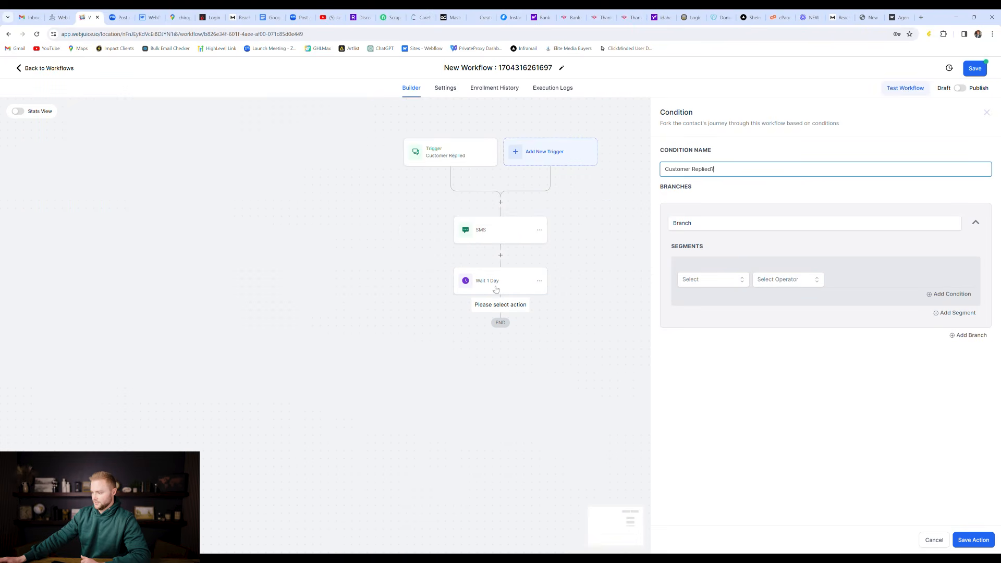
Step: Name the first branch Yes, matching when Replied message contains 'Yes'
{"action": "double_click", "coordinate": [707, 230]}
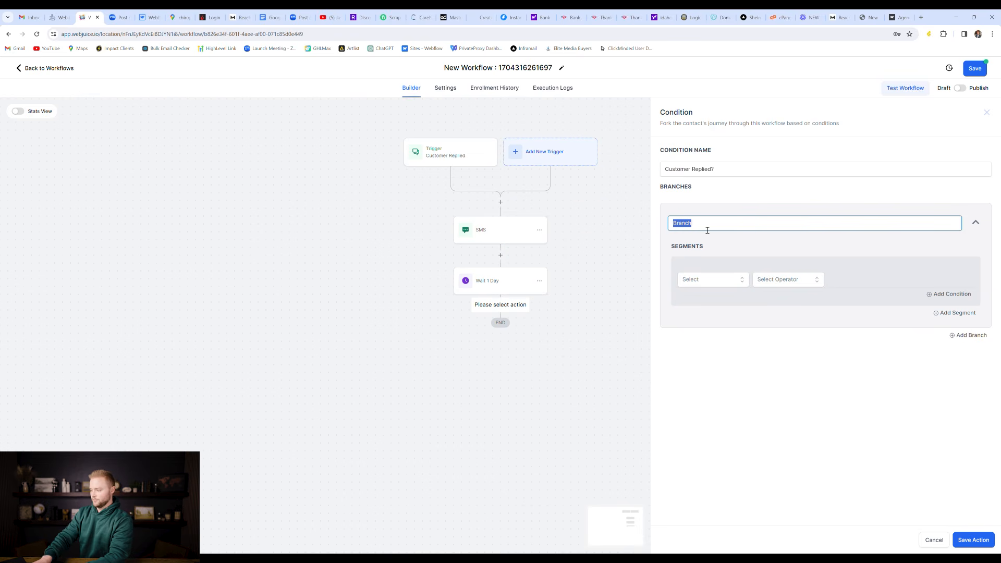
{"action": "type", "text": "Yes"}
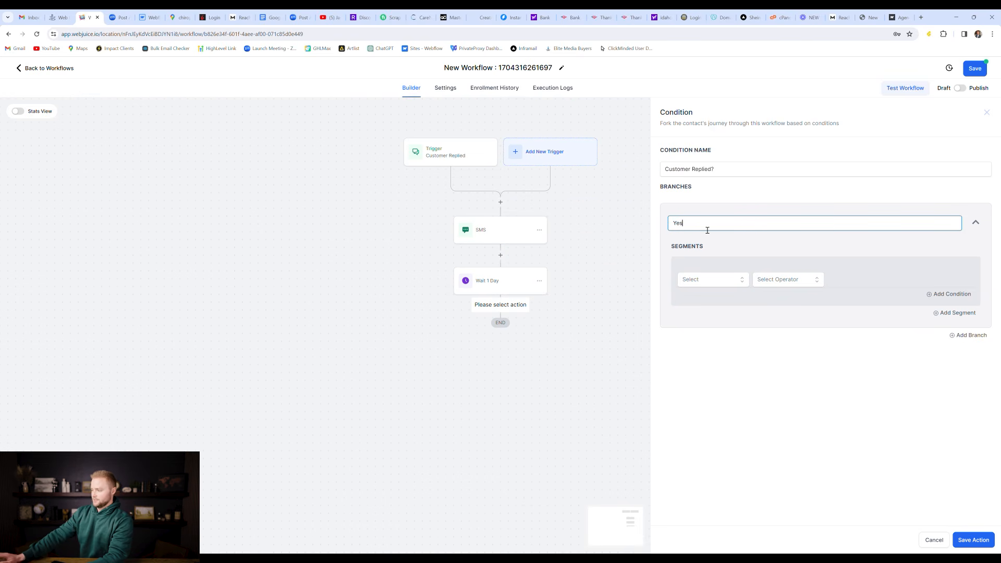
{"action": "left_click", "coordinate": [710, 277]}
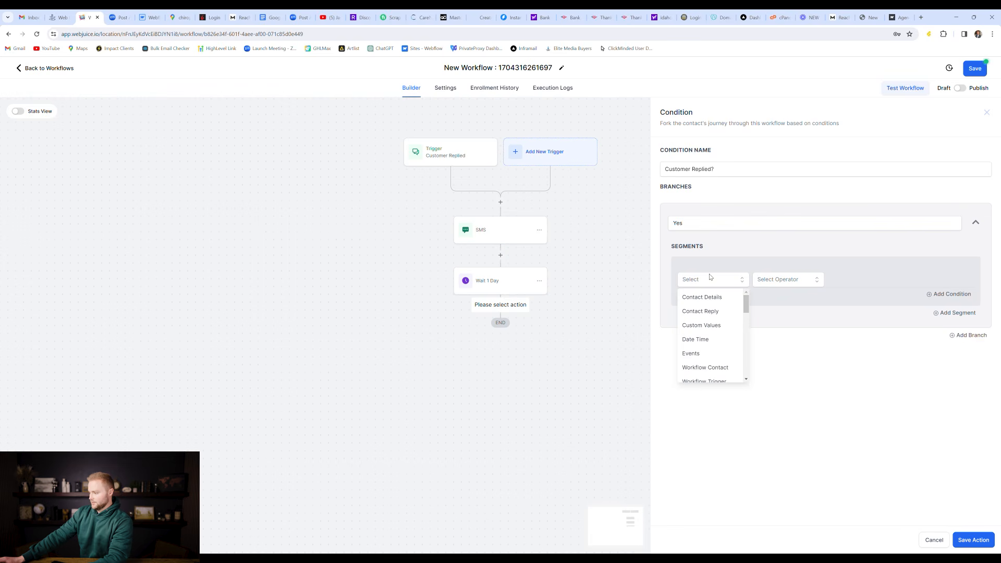
{"action": "left_click", "coordinate": [713, 313]}
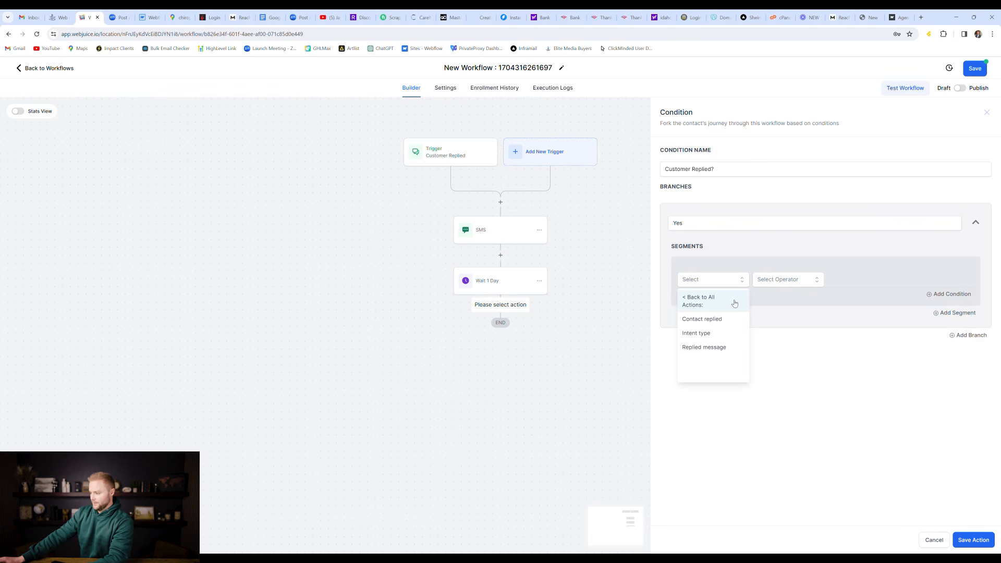
{"action": "left_click", "coordinate": [717, 347]}
{"action": "left_click", "coordinate": [782, 279]}
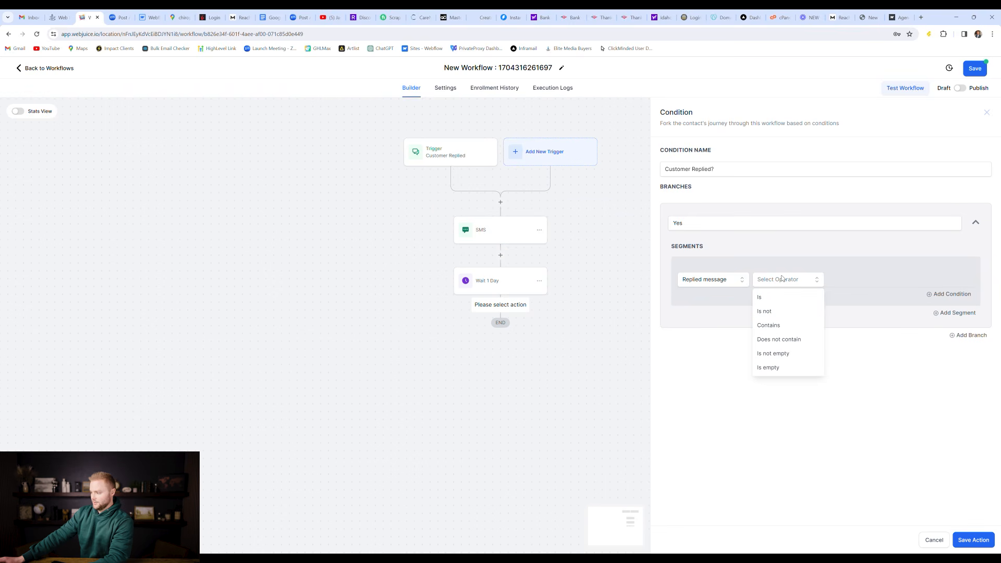
{"action": "left_click", "coordinate": [774, 325]}
{"action": "left_click", "coordinate": [861, 278]}
{"action": "type", "text": "Yes"}
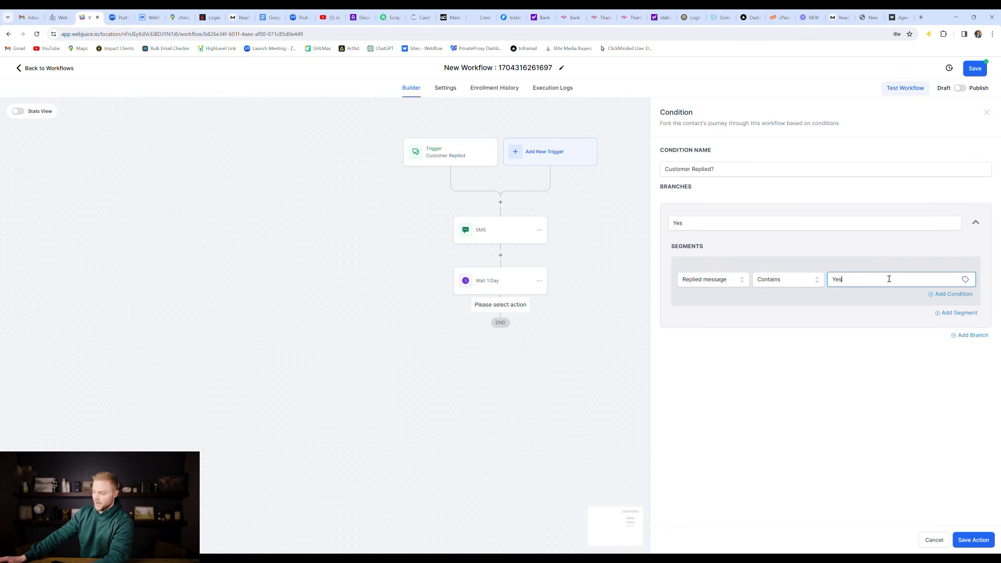
Step: Add an OR condition to the Yes branch: Replied message contains 'Yeah'
{"action": "left_click", "coordinate": [952, 295]}
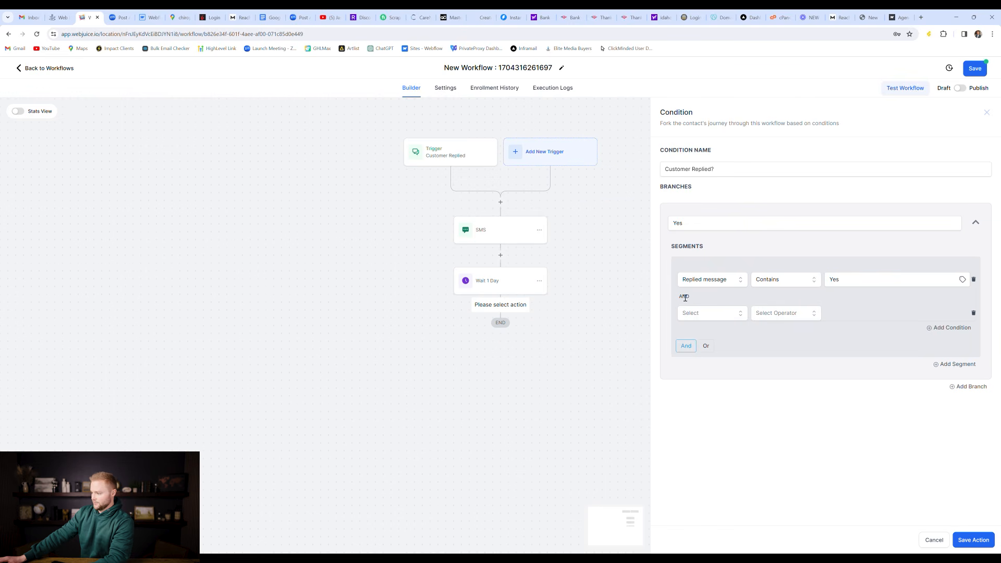
{"action": "left_click", "coordinate": [707, 346]}
{"action": "left_click", "coordinate": [713, 315]}
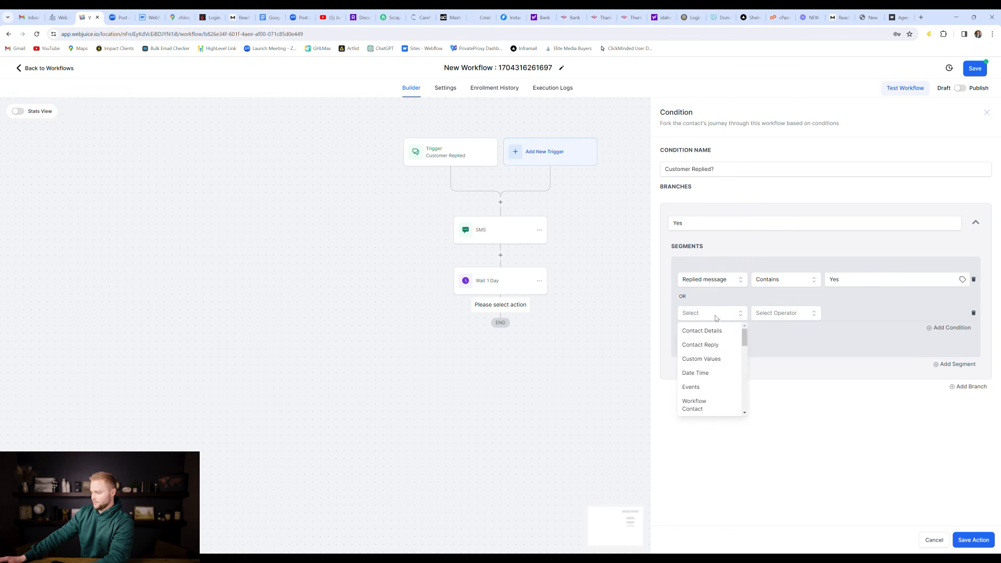
{"action": "left_click", "coordinate": [710, 345]}
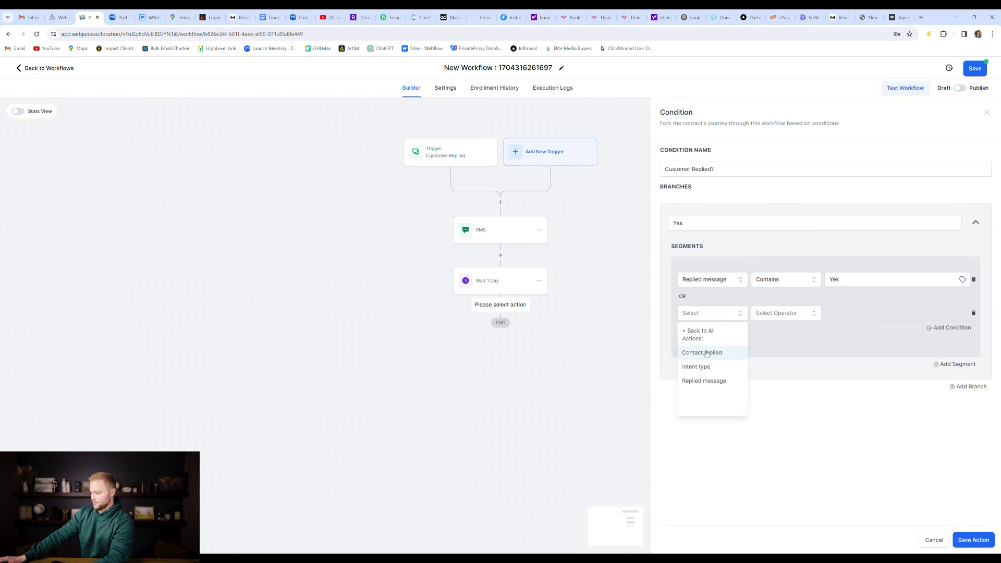
{"action": "left_click", "coordinate": [719, 381]}
{"action": "left_click", "coordinate": [767, 317]}
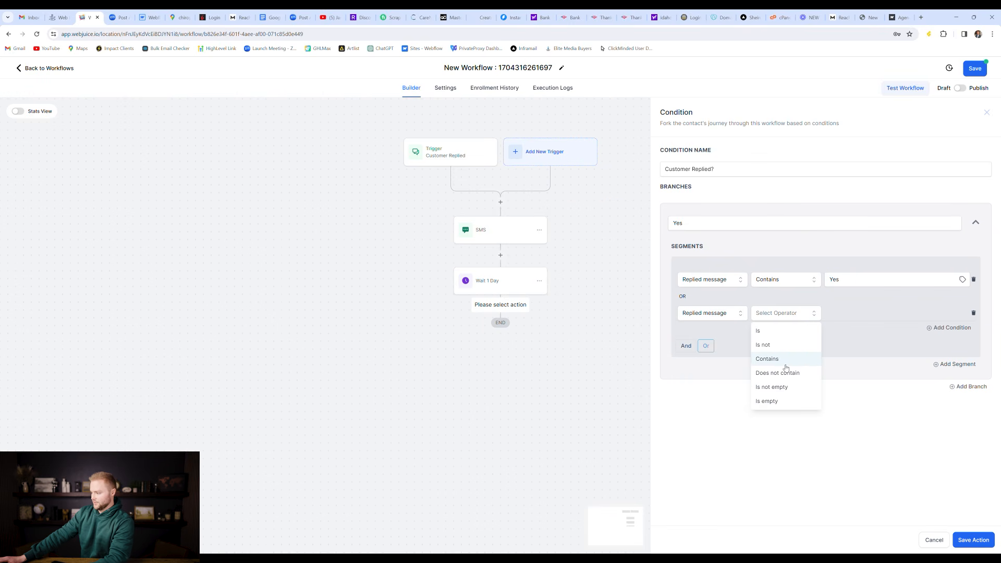
{"action": "left_click", "coordinate": [777, 355]}
{"action": "left_click", "coordinate": [849, 312]}
{"action": "type", "text": "Yeah"}
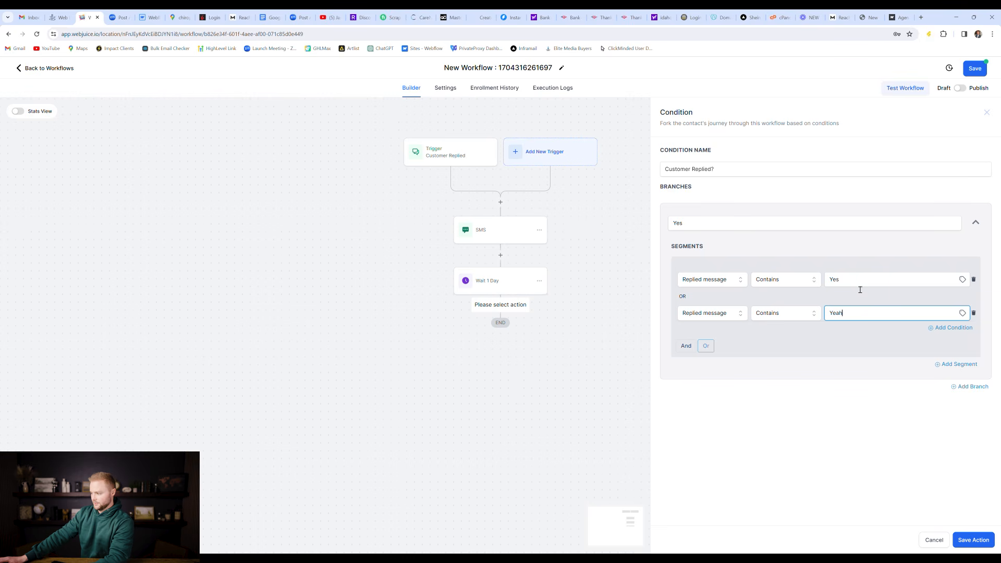
{"action": "left_click", "coordinate": [887, 405]}
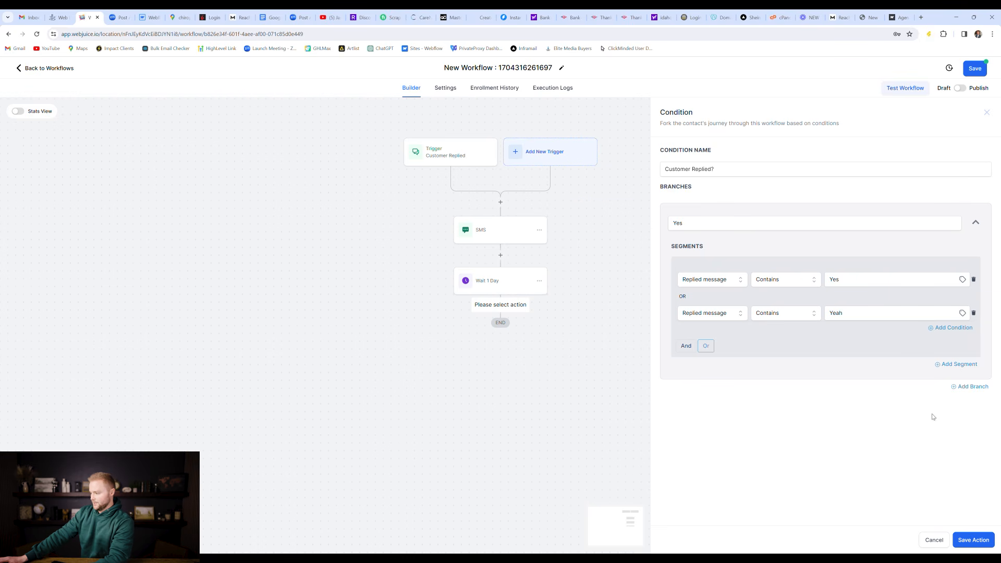
Step: Add a second branch named No
{"action": "left_click", "coordinate": [973, 387]}
{"action": "double_click", "coordinate": [676, 413]}
{"action": "type", "text": "No"}
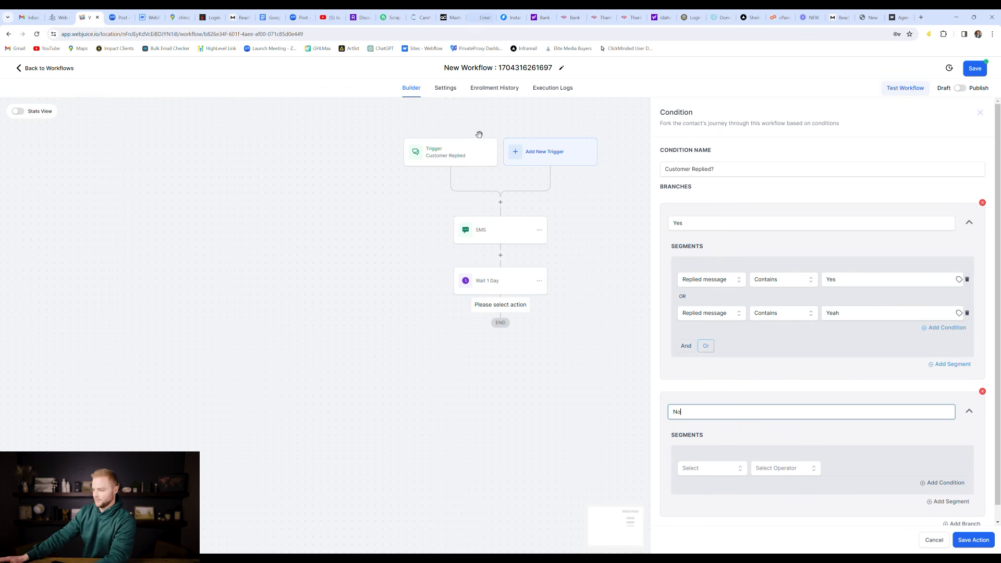
Step: Set the No branch condition to Contact Reply > Replied message Contains 'No', then add a branch
{"action": "scroll", "coordinate": [898, 355], "scroll_direction": "down", "scroll_amount": 2}
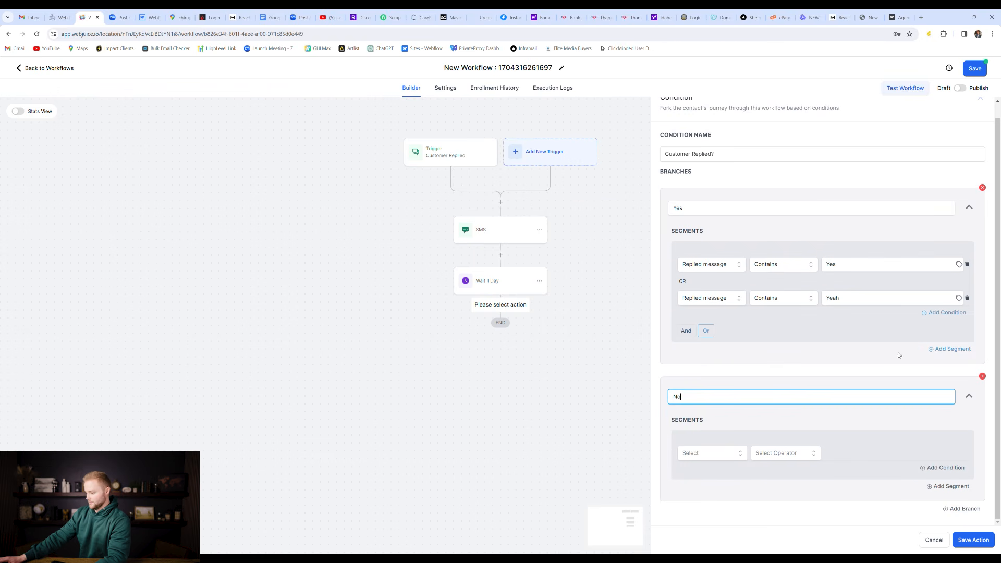
{"action": "left_click", "coordinate": [723, 452]}
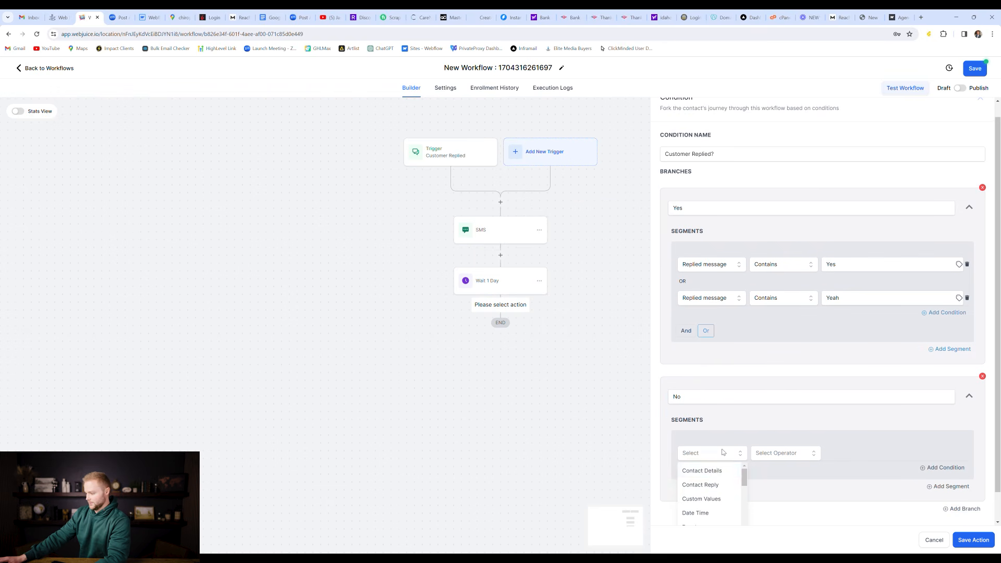
{"action": "left_click", "coordinate": [713, 478]}
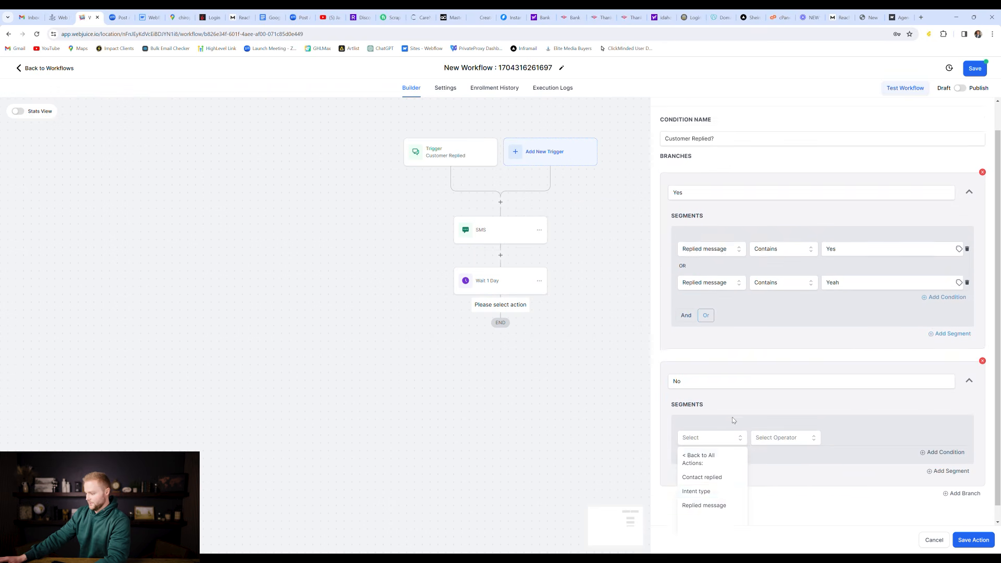
{"action": "left_click", "coordinate": [727, 495]}
{"action": "left_click", "coordinate": [775, 454]}
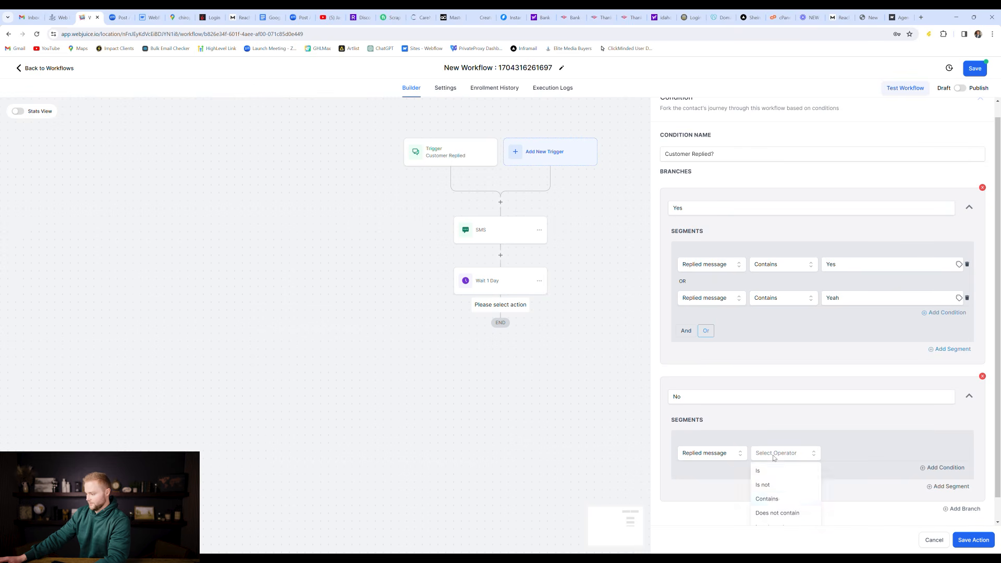
{"action": "left_click", "coordinate": [777, 497]}
{"action": "left_click", "coordinate": [851, 455]}
{"action": "type", "text": "No"}
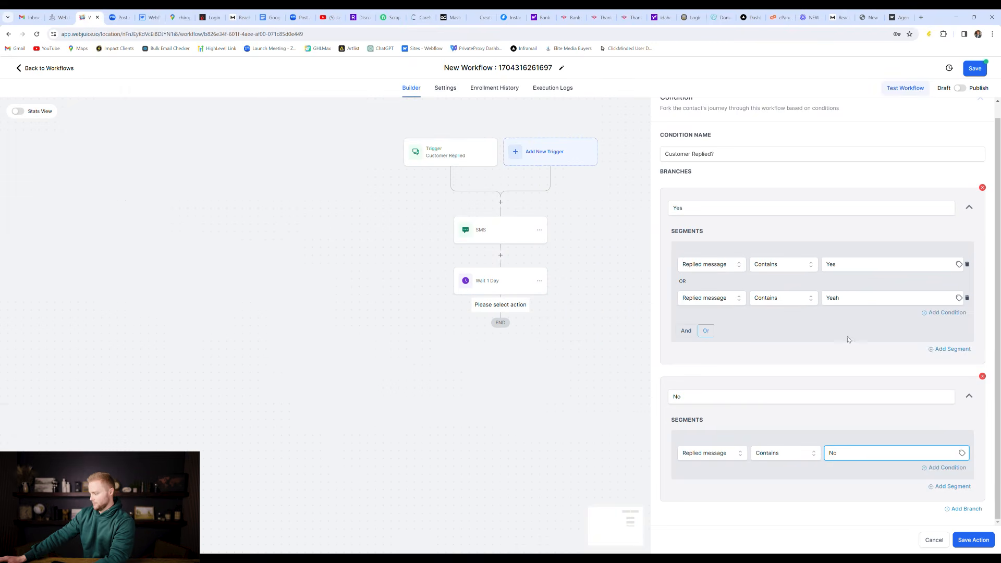
{"action": "left_click", "coordinate": [957, 507]}
Step: Add a third branch to the condition and name it 'Maybe'
{"action": "left_click", "coordinate": [958, 509]}
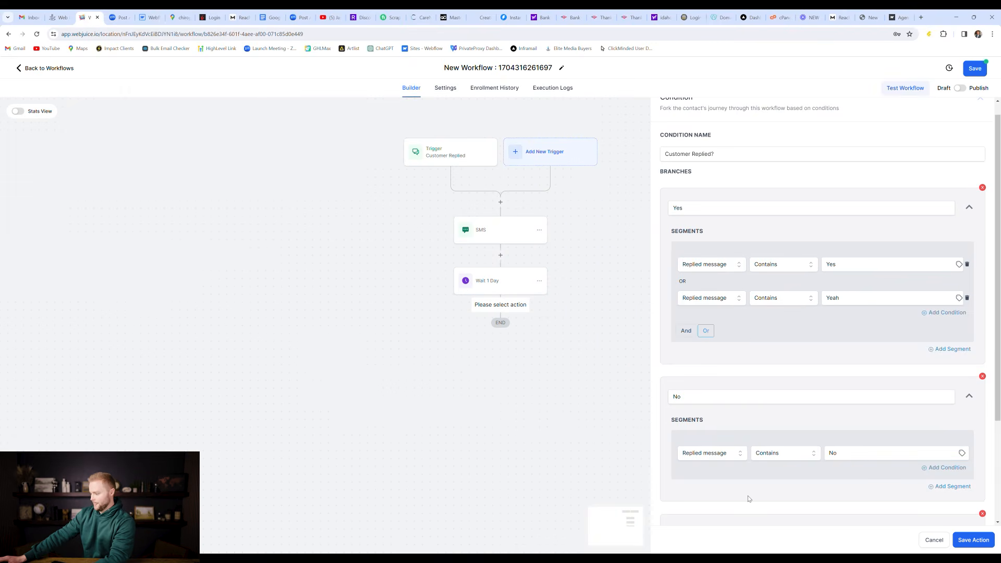
{"action": "double_click", "coordinate": [699, 396]}
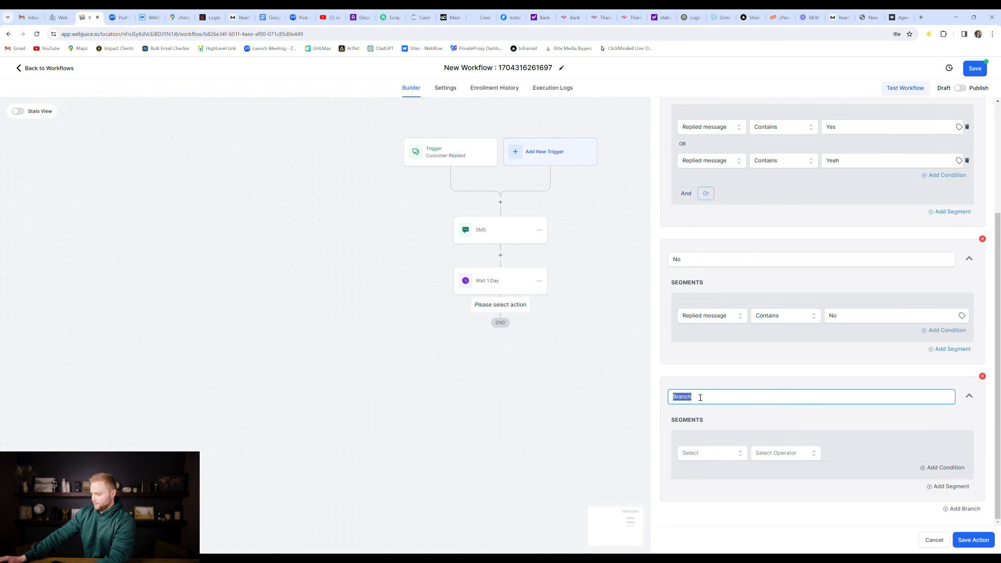
{"action": "type", "text": "Maybe"}
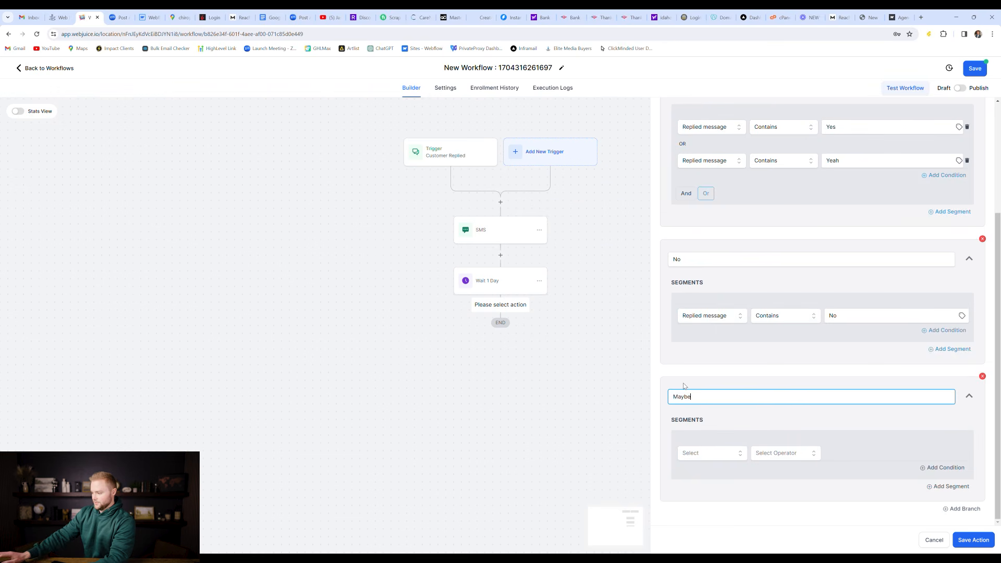
Step: Make the Maybe branch match replied messages containing 'Maybe' and save the condition
{"action": "left_click", "coordinate": [715, 461]}
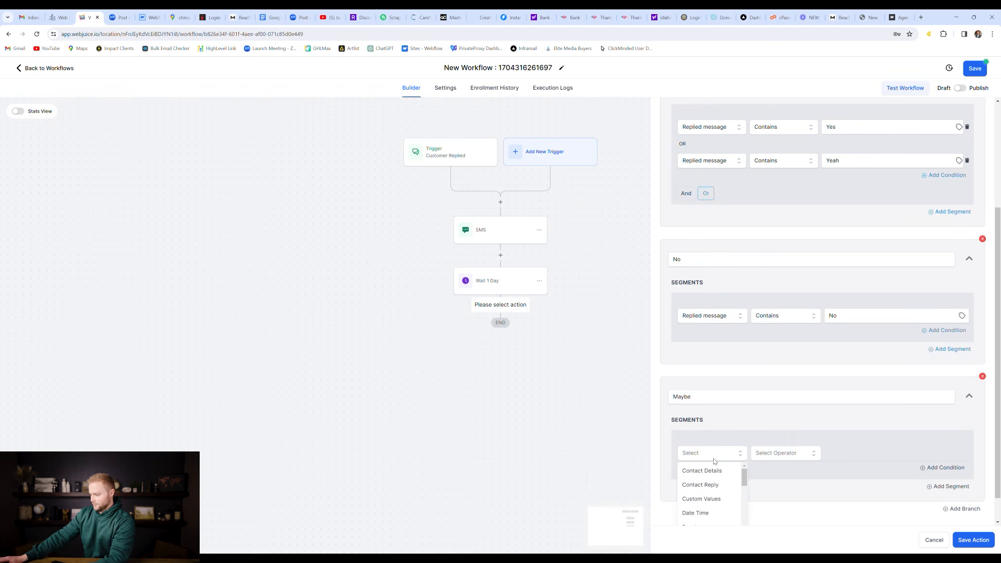
{"action": "left_click", "coordinate": [709, 488]}
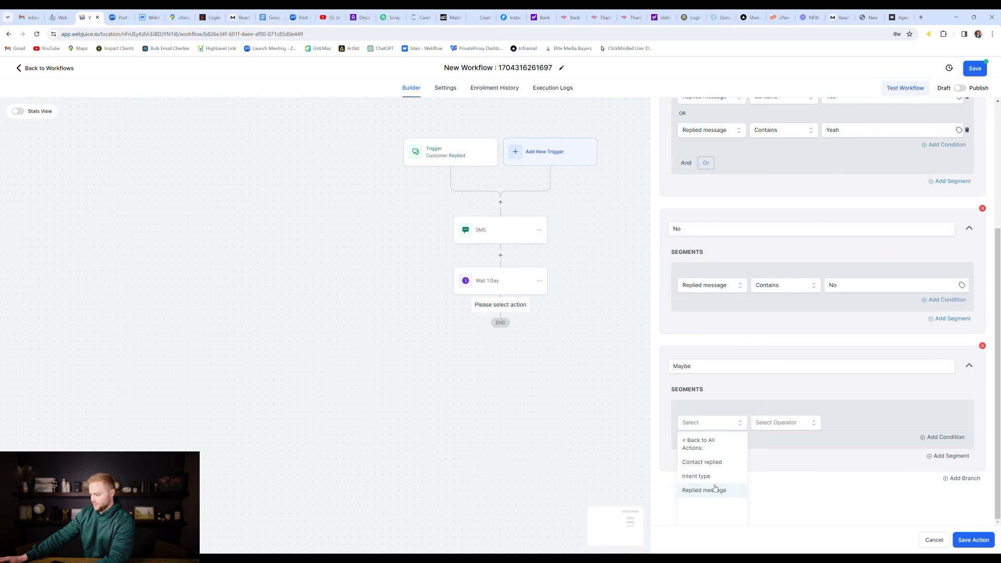
{"action": "left_click", "coordinate": [717, 489]}
{"action": "left_click", "coordinate": [770, 458]}
{"action": "left_click", "coordinate": [767, 498]}
{"action": "left_click", "coordinate": [854, 455]}
{"action": "type", "text": "Maybe"}
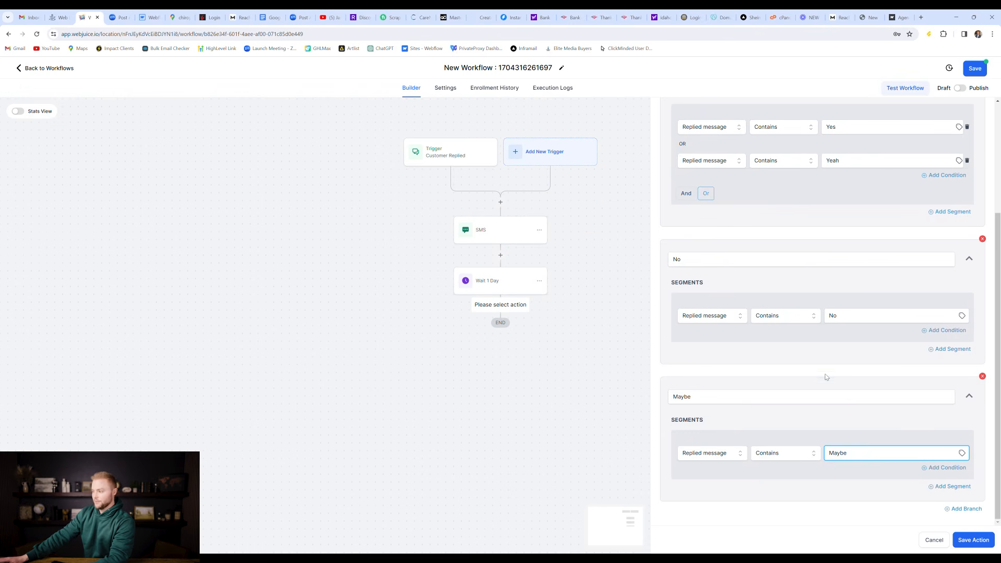
{"action": "scroll", "coordinate": [693, 130], "scroll_direction": "up", "scroll_amount": 2}
{"action": "left_click", "coordinate": [985, 546]}
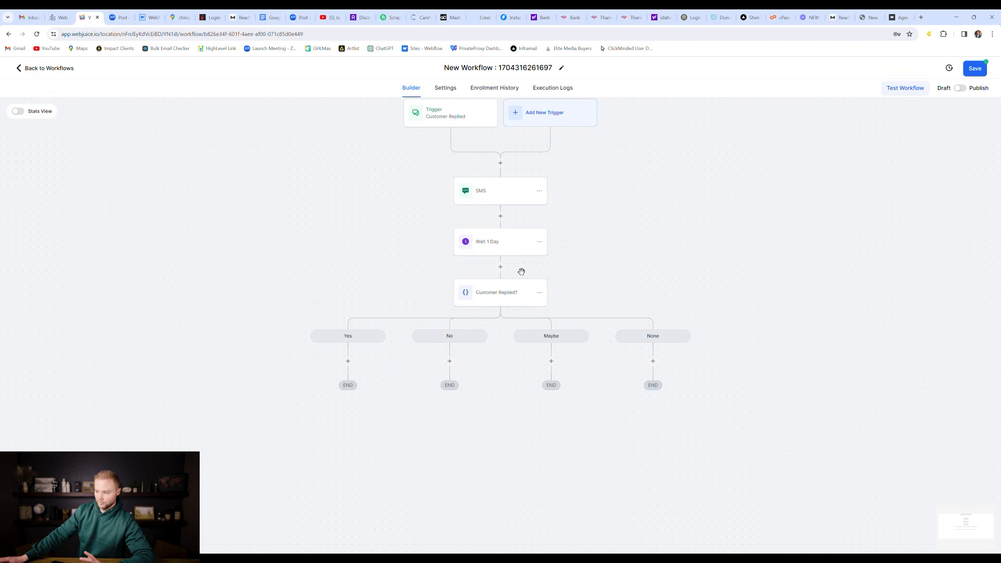
Step: Add a Send SMS step to the None branch reading 'Hey' plus the contact's first name
{"action": "left_click", "coordinate": [653, 360]}
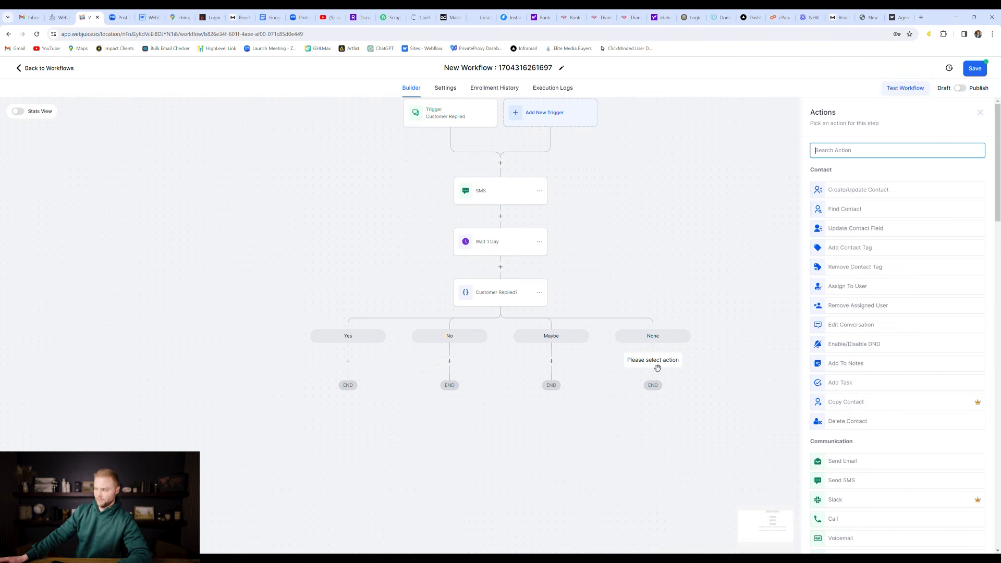
{"action": "type", "text": "sms"}
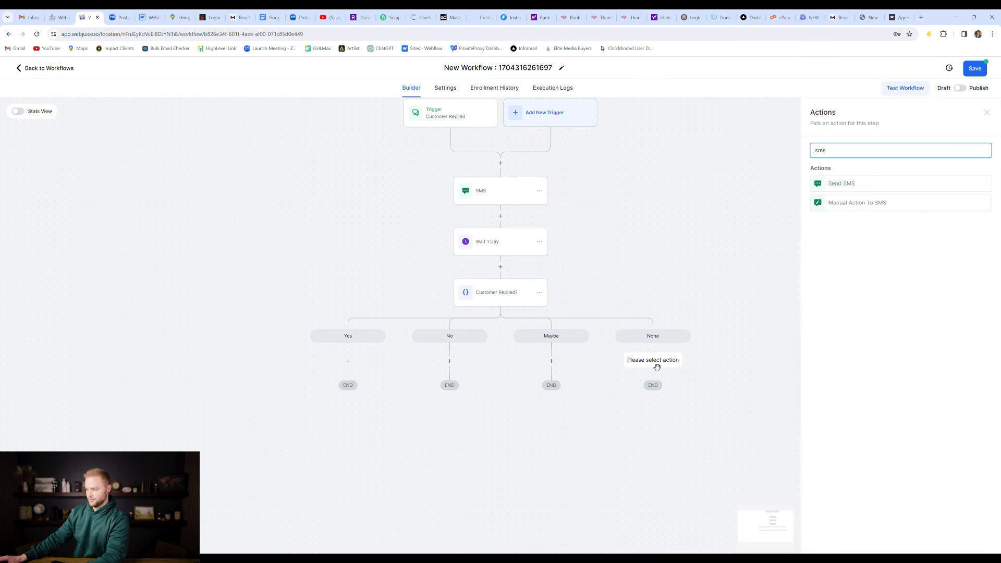
{"action": "left_click", "coordinate": [866, 183]}
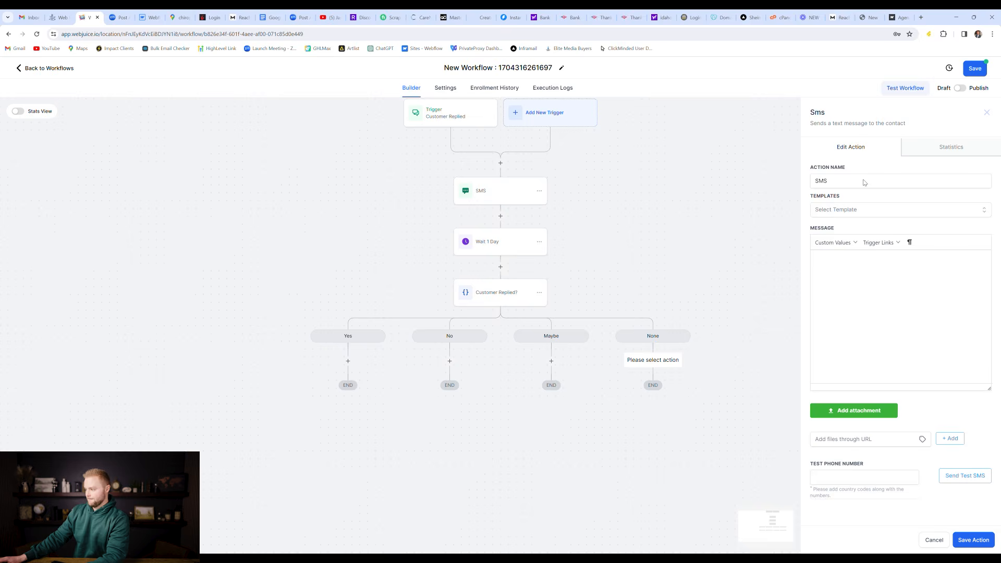
{"action": "left_click", "coordinate": [864, 273]}
{"action": "type", "text": "Hey"}
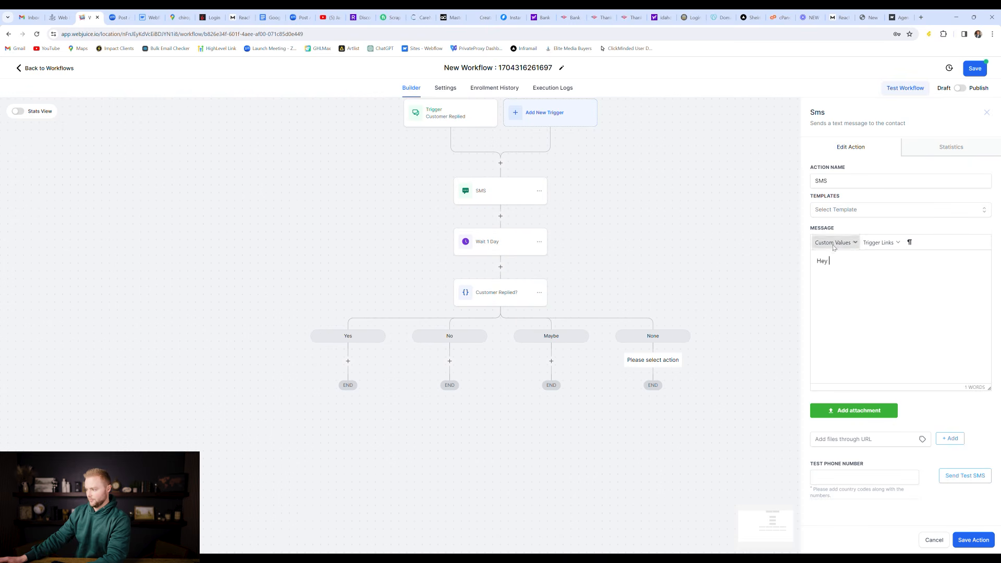
{"action": "left_click", "coordinate": [832, 244]}
{"action": "mouse_move", "coordinate": [839, 257]}
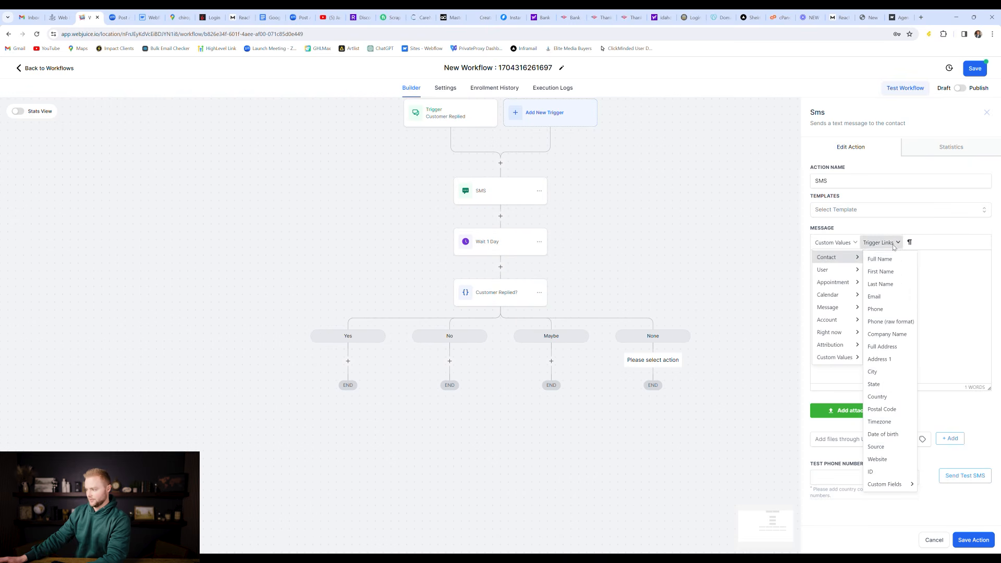
{"action": "left_click", "coordinate": [889, 271]}
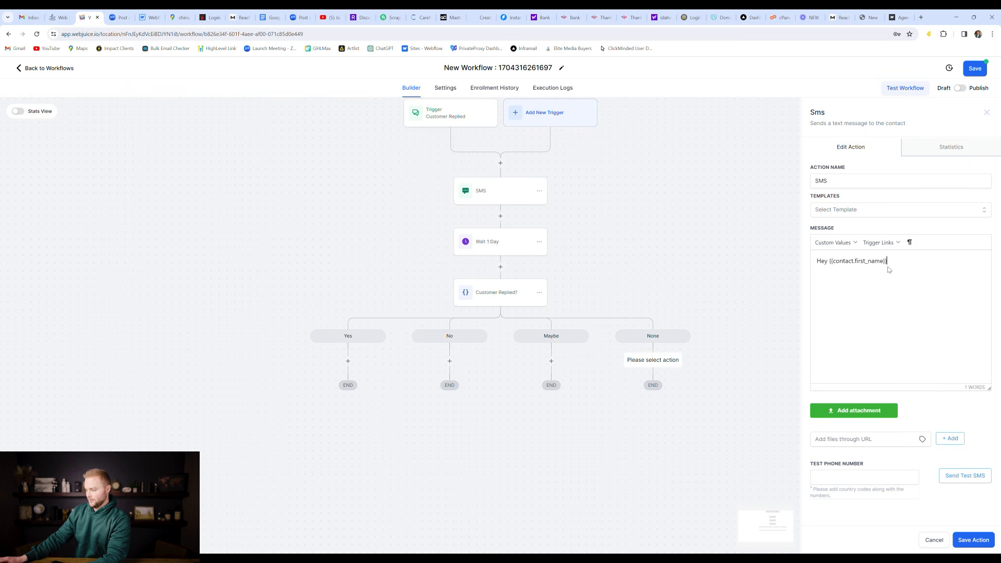
{"action": "left_click", "coordinate": [970, 541]}
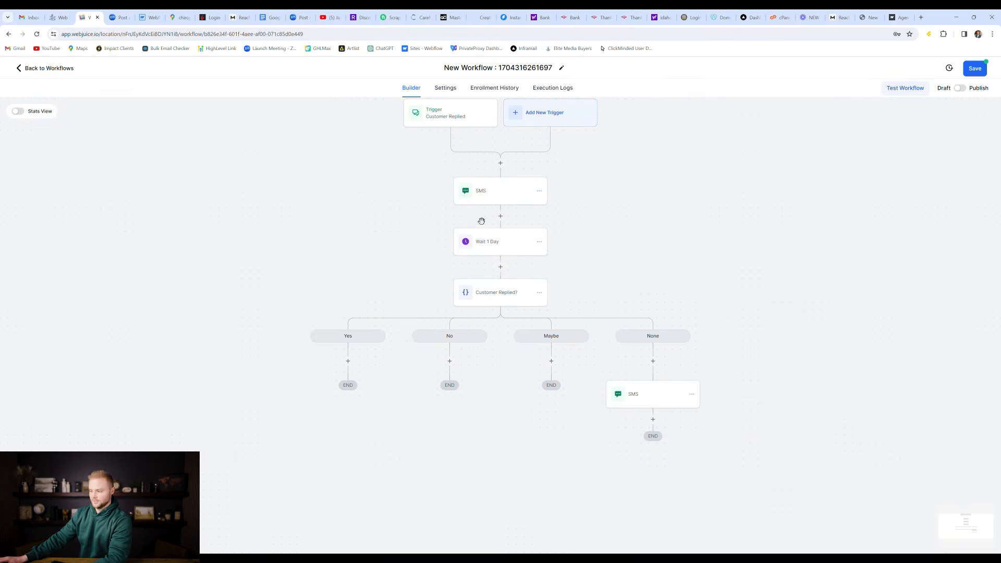
Step: Add a Send SMS step to the Maybe branch with the message 'hey'
{"action": "left_click", "coordinate": [551, 360]}
{"action": "type", "text": "sms"}
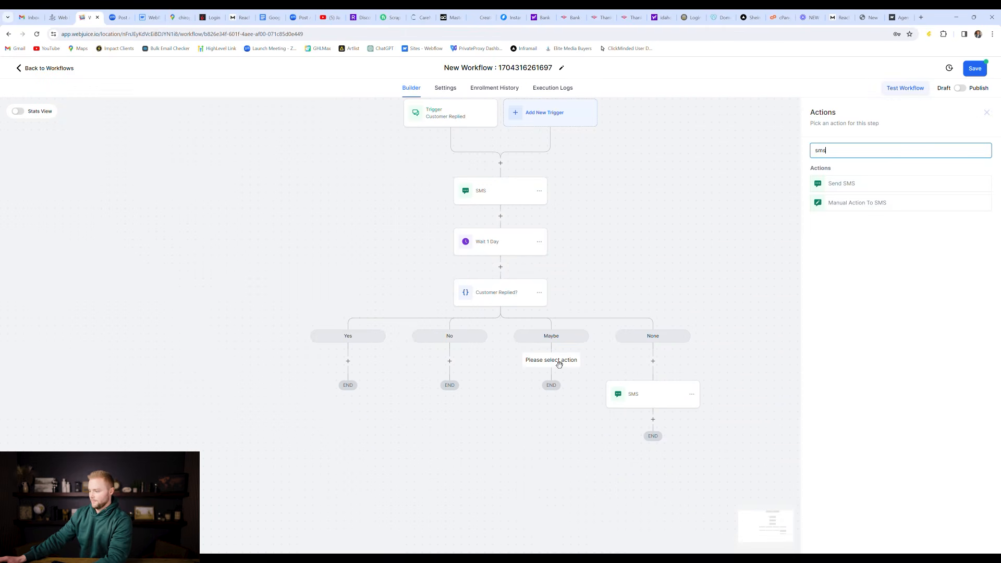
{"action": "left_click", "coordinate": [888, 186]}
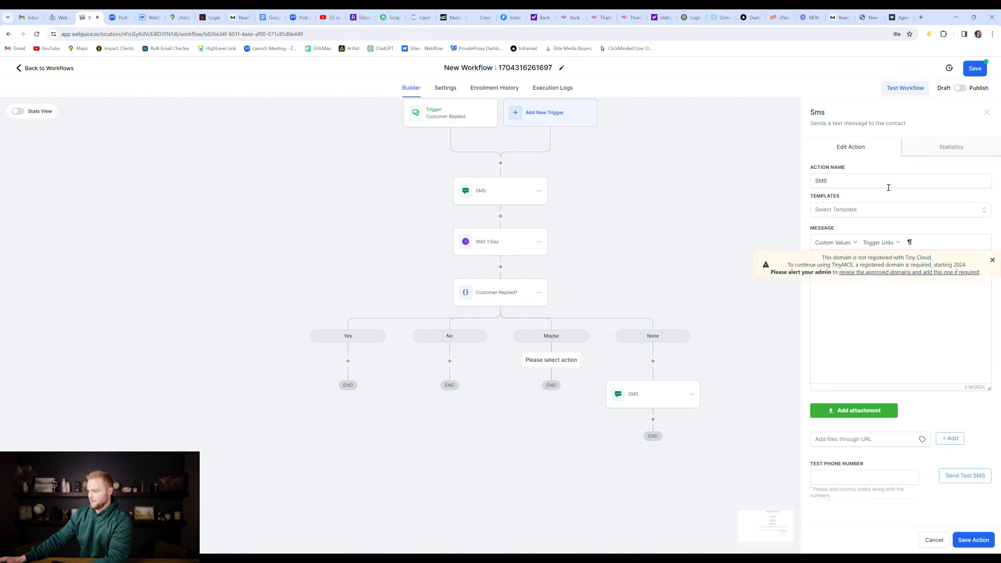
{"action": "left_click", "coordinate": [850, 267]}
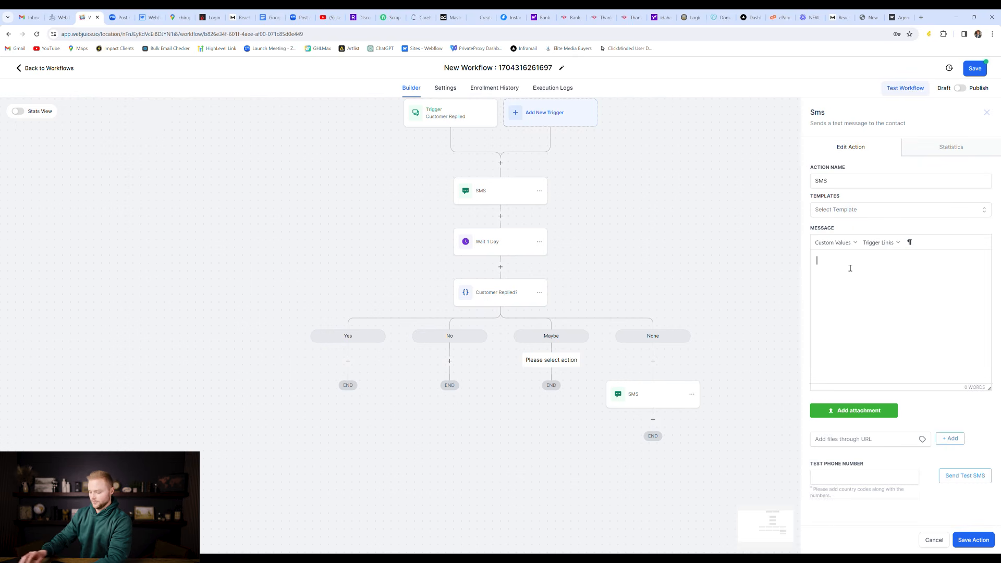
{"action": "type", "text": "hey "}
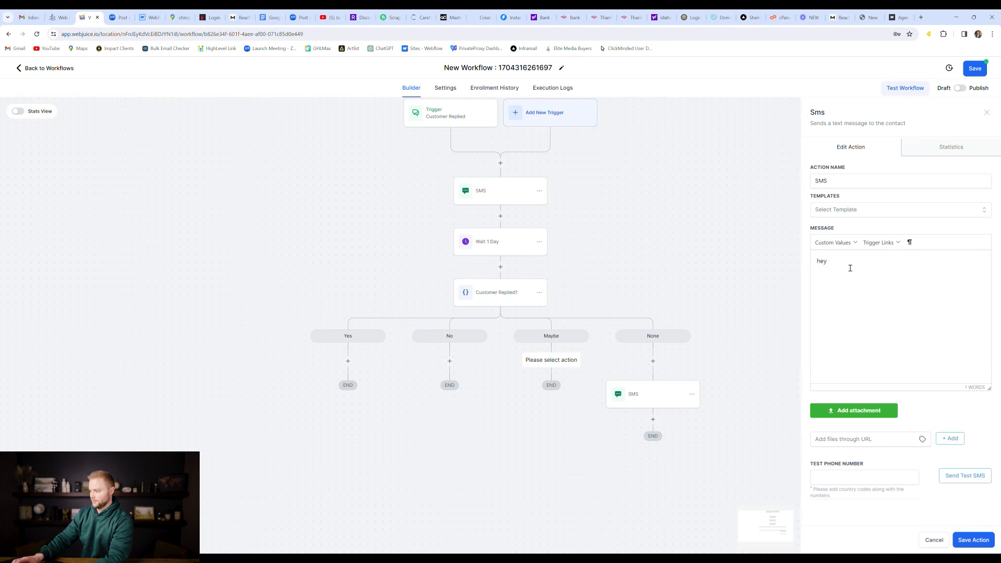
{"action": "type", "text": "Wh"}
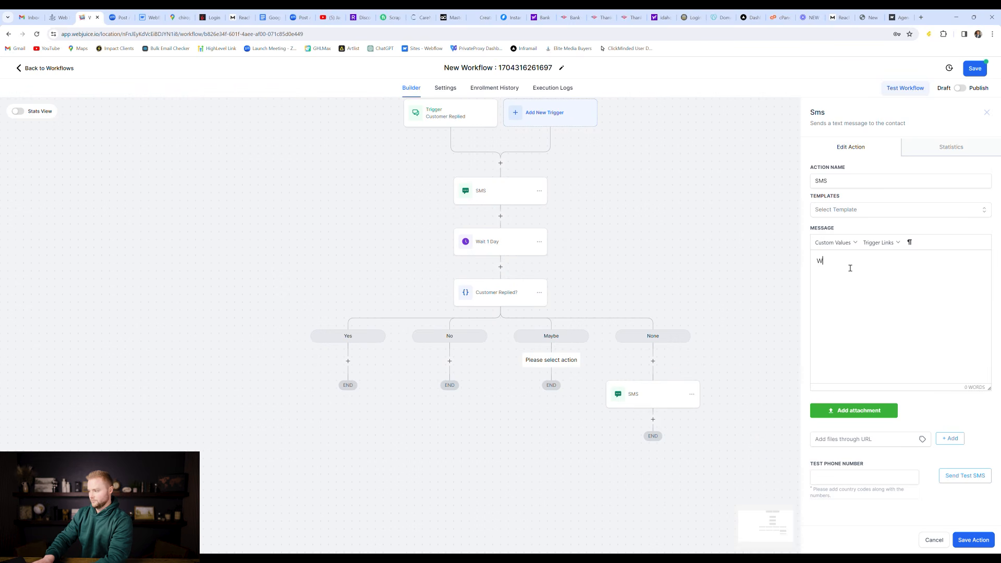
{"action": "key", "text": "BackSpace"}
{"action": "key", "text": "BackSpace"}
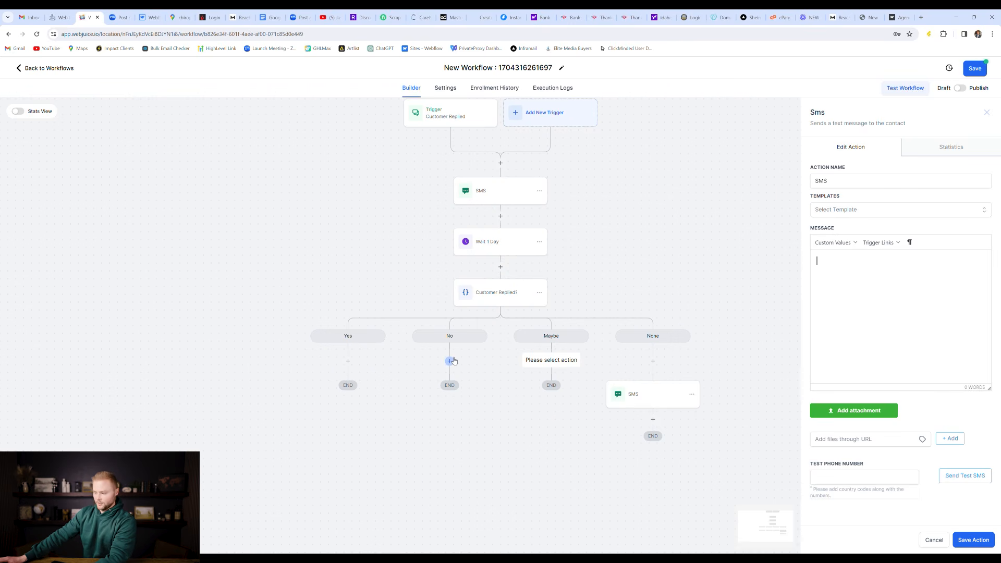
{"action": "type", "text": "hey"}
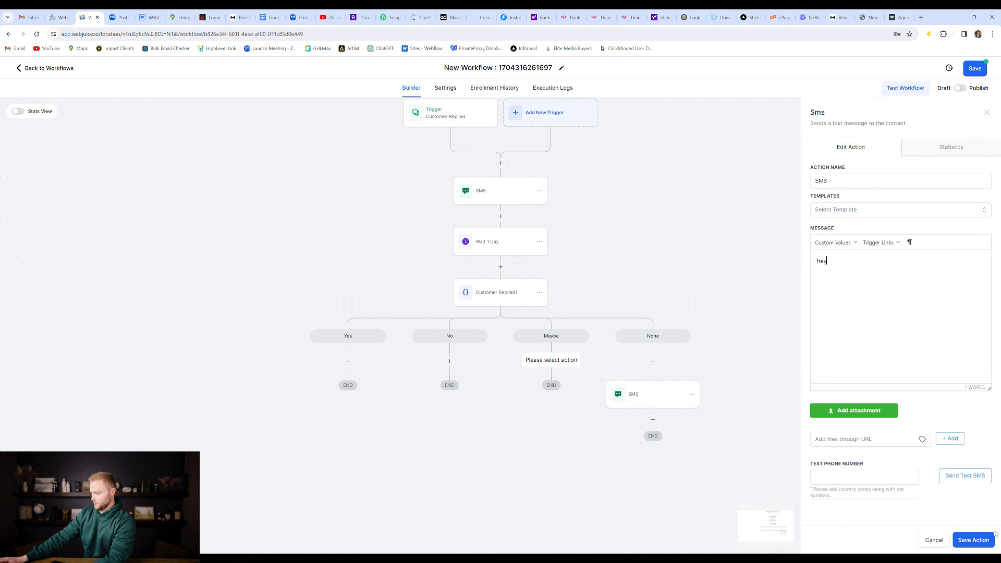
{"action": "left_click", "coordinate": [973, 540]}
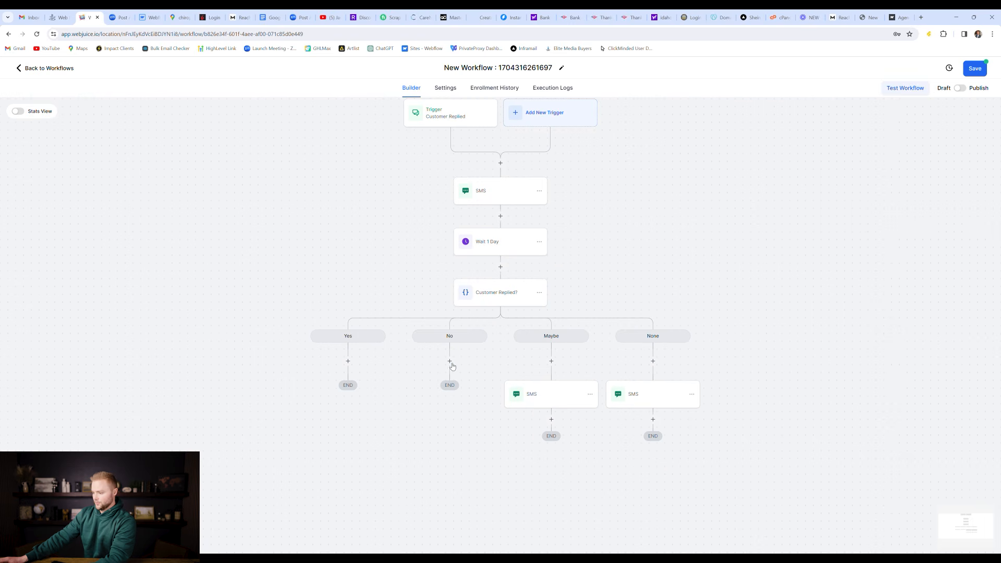
Step: Add a Send SMS step to the No branch with the message 'No worries'
{"action": "left_click", "coordinate": [449, 361]}
{"action": "type", "text": "sms"}
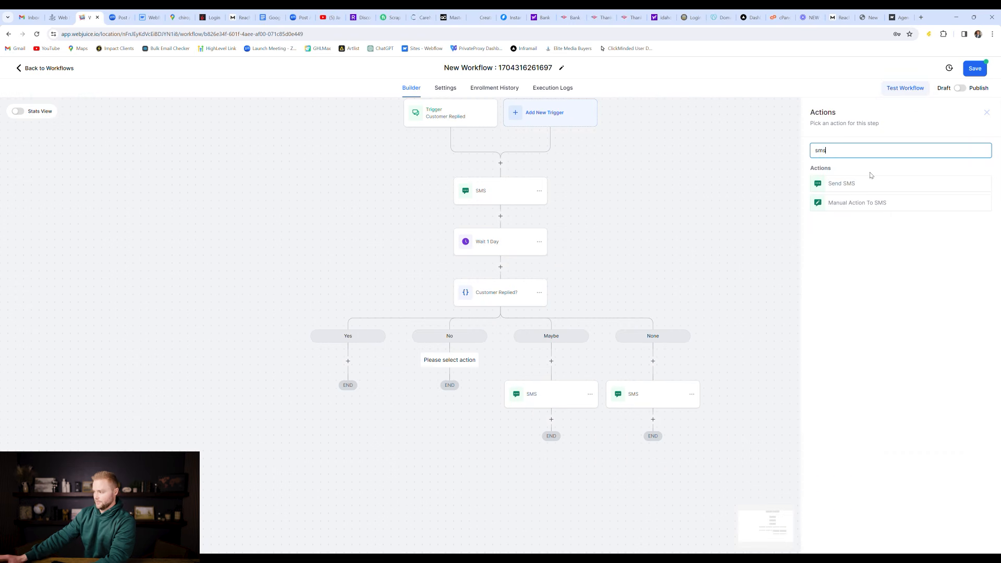
{"action": "left_click", "coordinate": [851, 185]}
{"action": "left_click", "coordinate": [939, 264]}
{"action": "type", "text": "Nop wo"}
{"action": "key", "text": "BackSpace"}
{"action": "type", "text": "worries"}
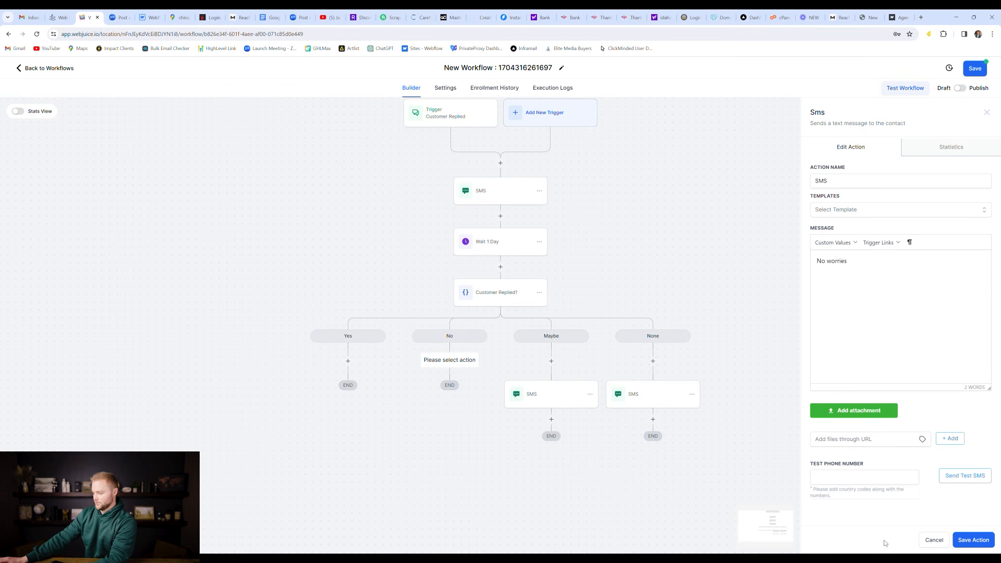
{"action": "left_click", "coordinate": [973, 540]}
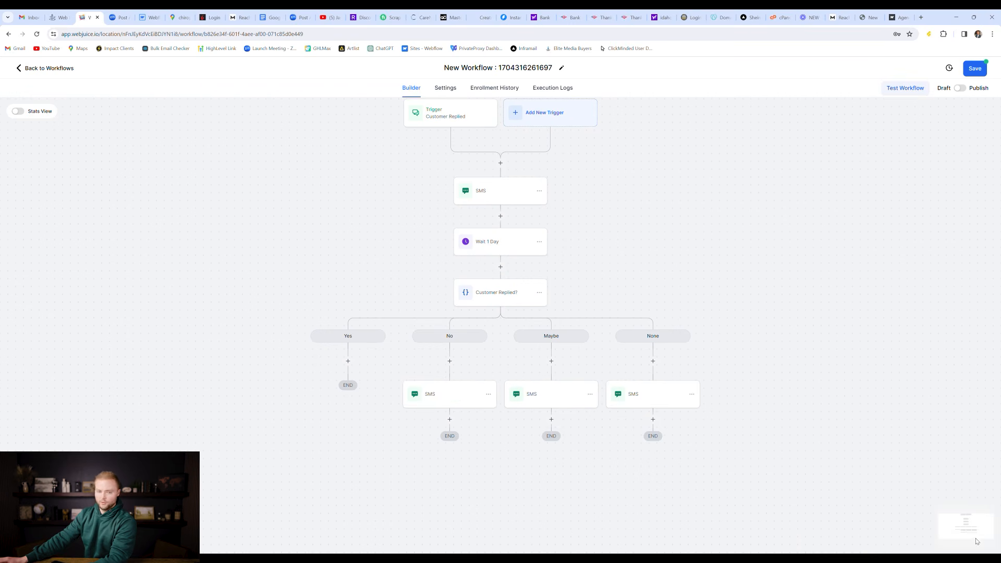
Step: Add a Send SMS step to the Yes branch with the message 'Awesome!'
{"action": "left_click", "coordinate": [348, 361]}
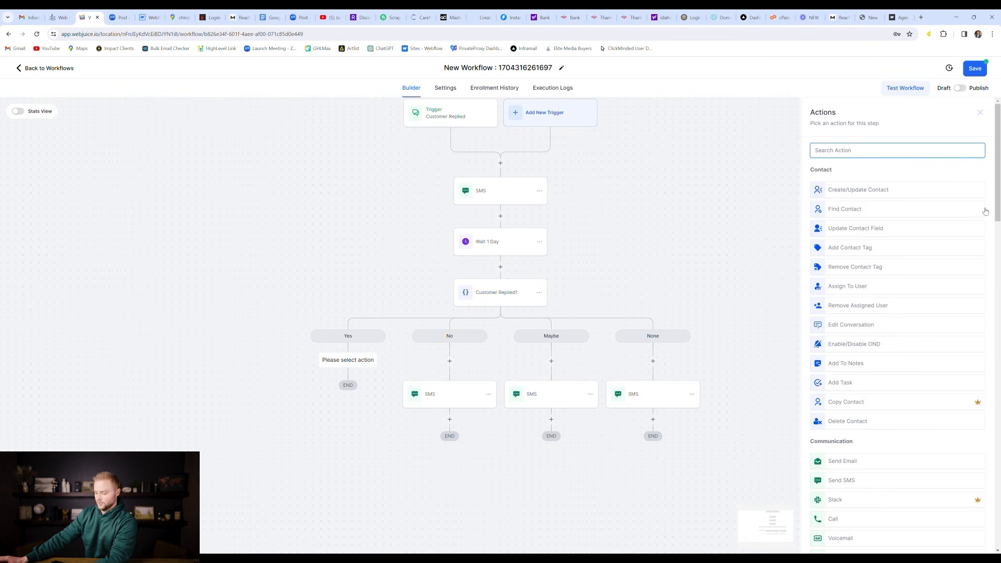
{"action": "type", "text": "sms"}
{"action": "left_click", "coordinate": [849, 183]}
{"action": "left_click", "coordinate": [864, 281]}
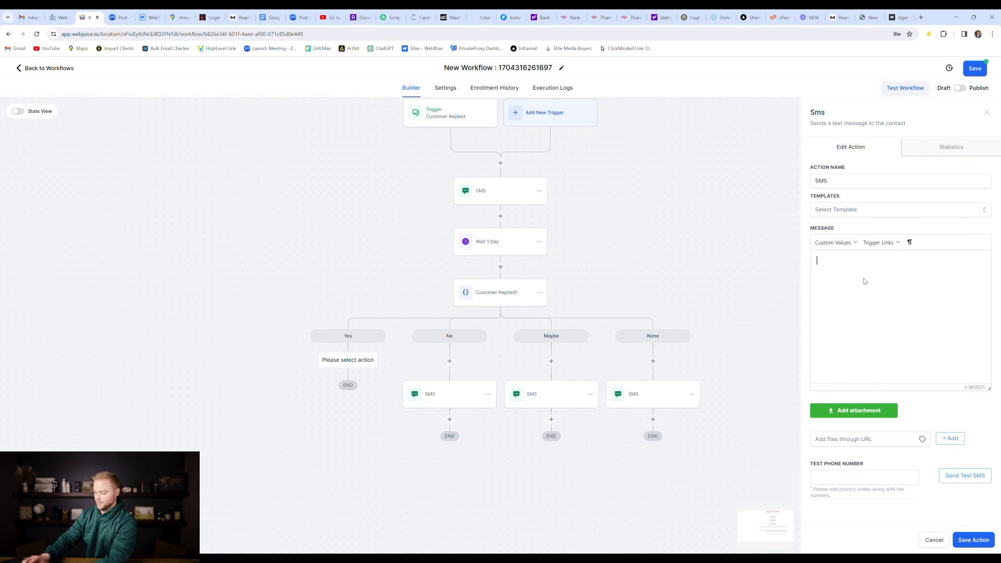
{"action": "type", "text": "Awesome!"}
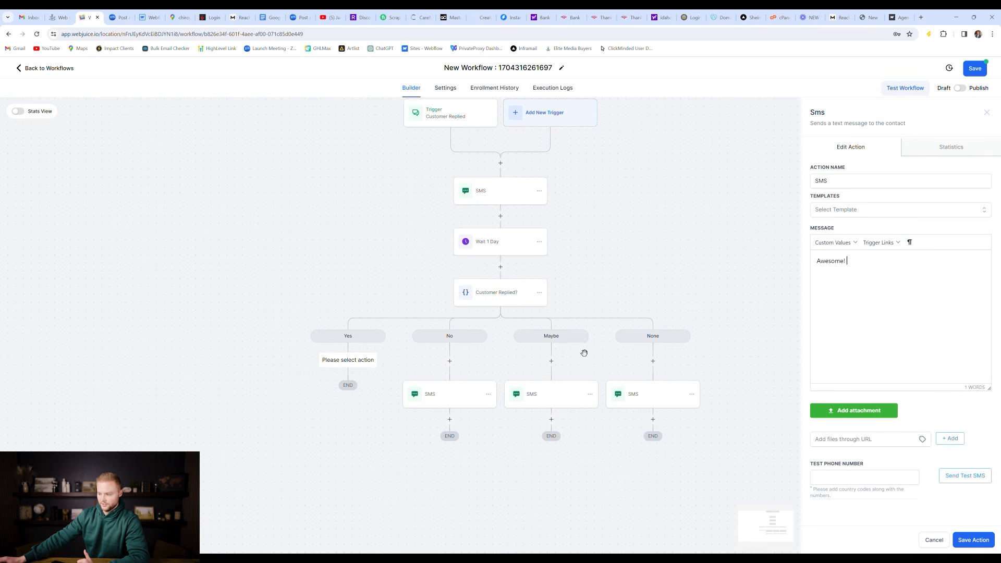
{"action": "scroll", "coordinate": [452, 191], "scroll_direction": "up", "scroll_amount": 1}
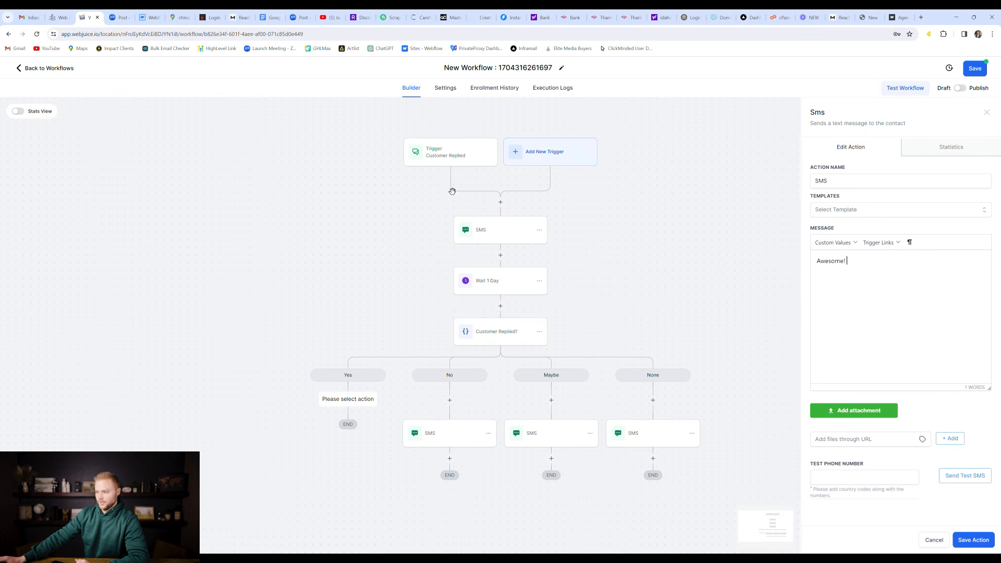
{"action": "left_click", "coordinate": [969, 542]}
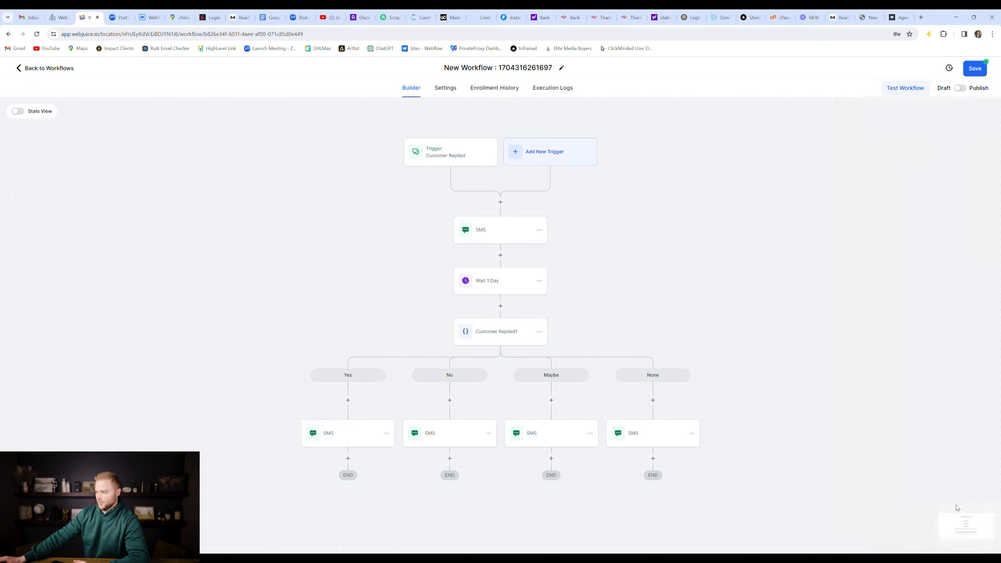
{"action": "left_click", "coordinate": [443, 158]}
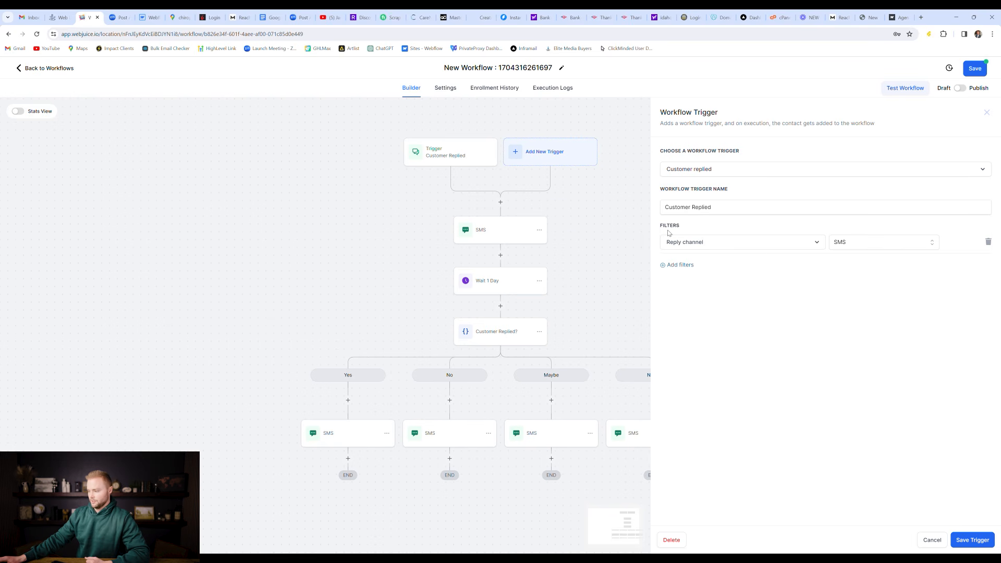
{"action": "left_click", "coordinate": [931, 543]}
{"action": "left_click", "coordinate": [516, 68]}
{"action": "triple_click", "coordinate": [517, 67]}
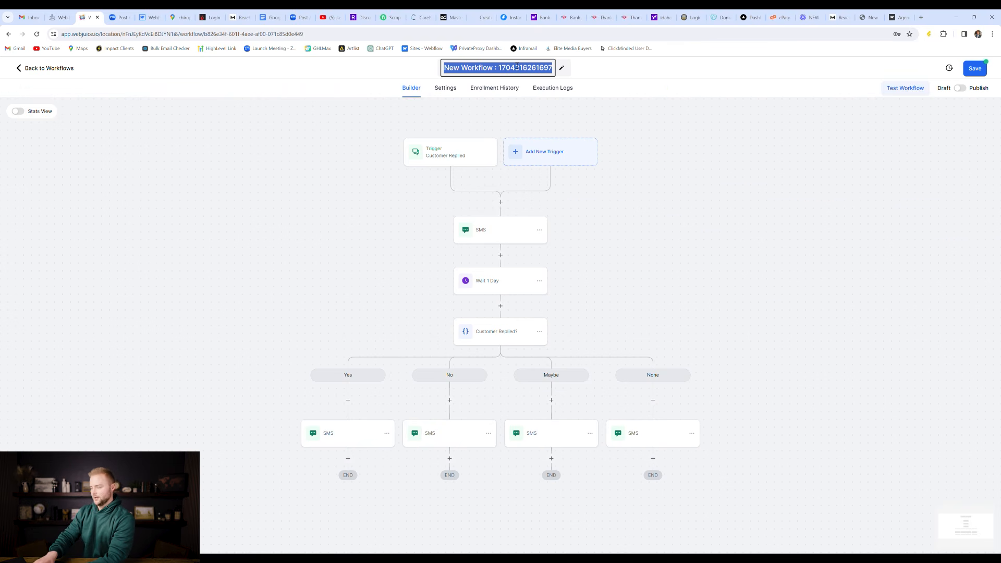
Step: Rename the workflow to 'Customer Replied Sms'
{"action": "type", "text": "Customer"}
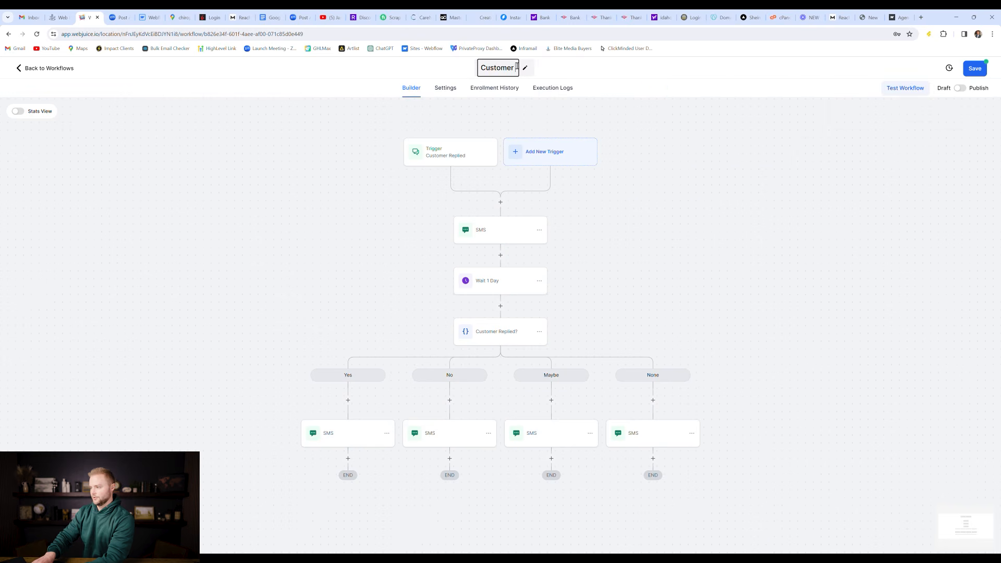
{"action": "type", "text": " Replied"}
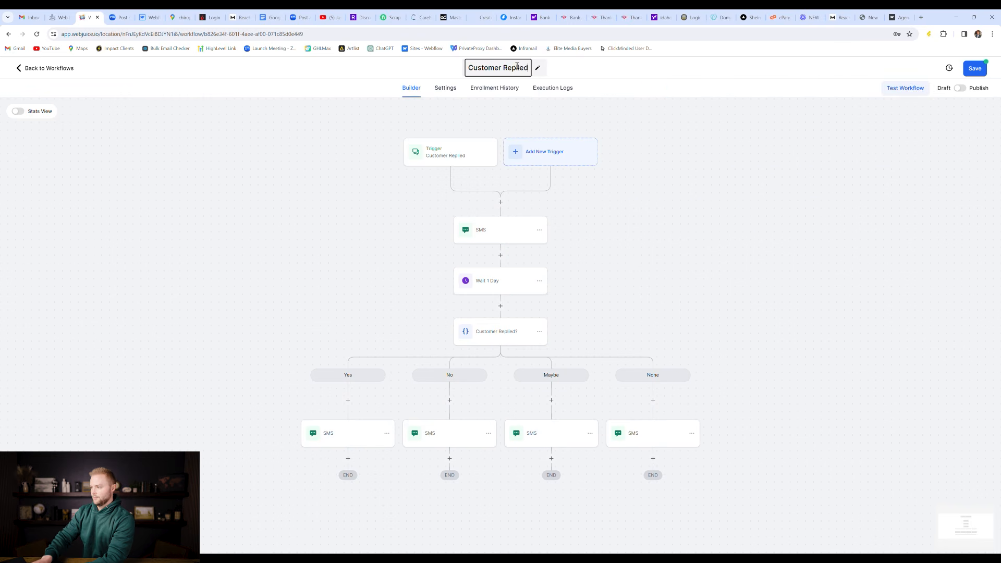
{"action": "type", "text": " Sms"}
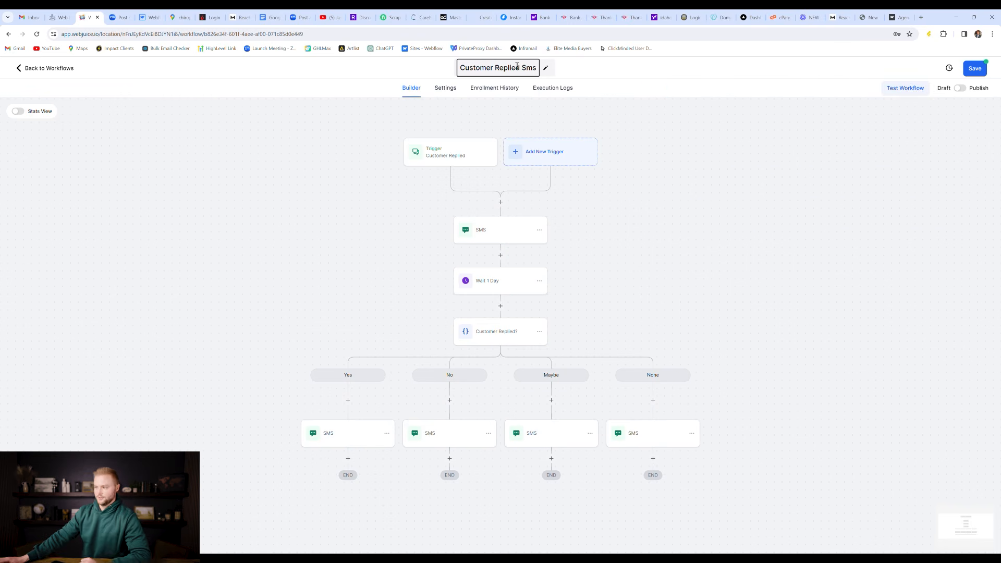
{"action": "left_click", "coordinate": [575, 123]}
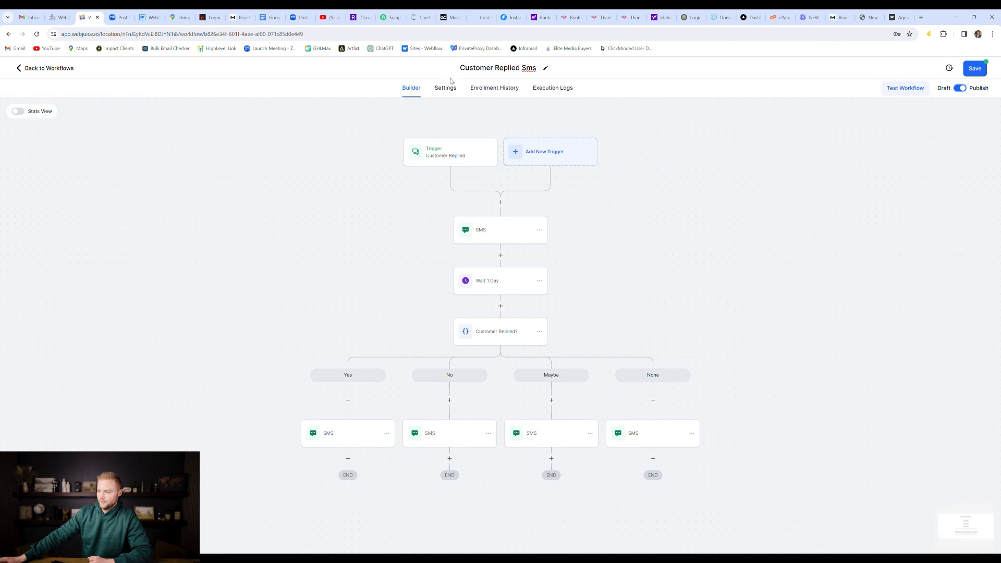
Step: Confirm re-entry is allowed in the workflow settings, then save the workflow
{"action": "left_click", "coordinate": [450, 92]}
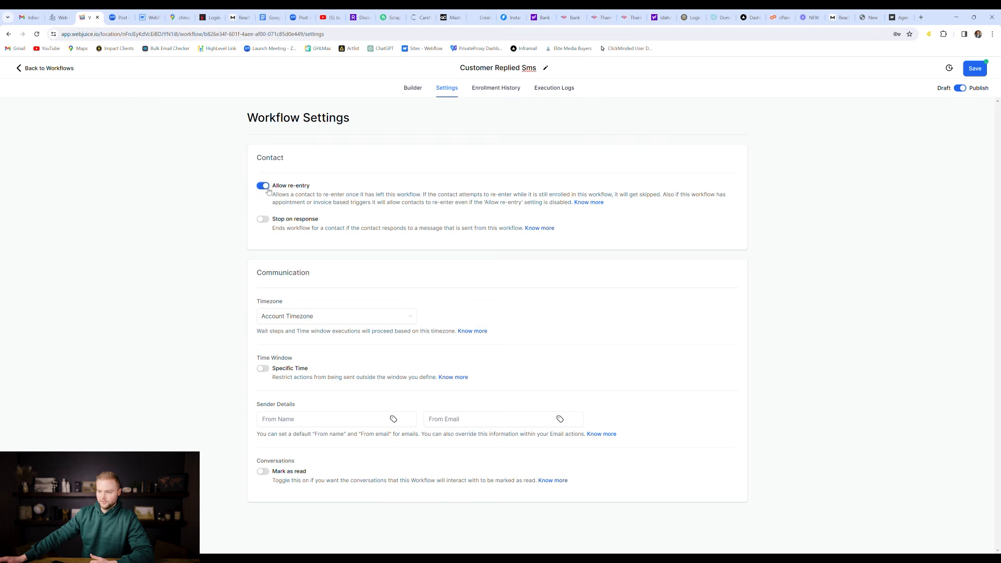
{"action": "left_click", "coordinate": [415, 89]}
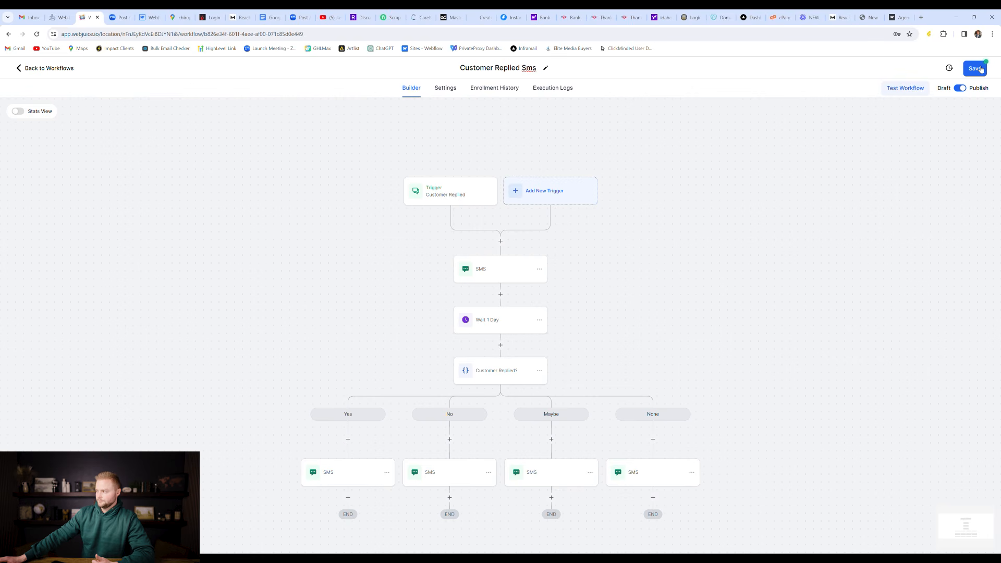
{"action": "left_click", "coordinate": [981, 69]}
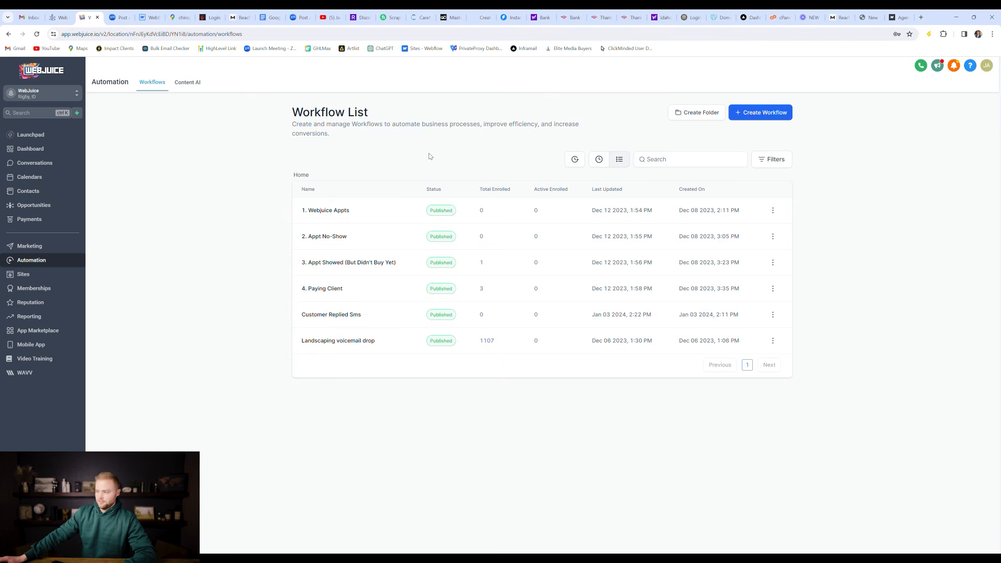
Step: Create a workflow from scratch titled 'Contact form submitted'
{"action": "left_click", "coordinate": [768, 122]}
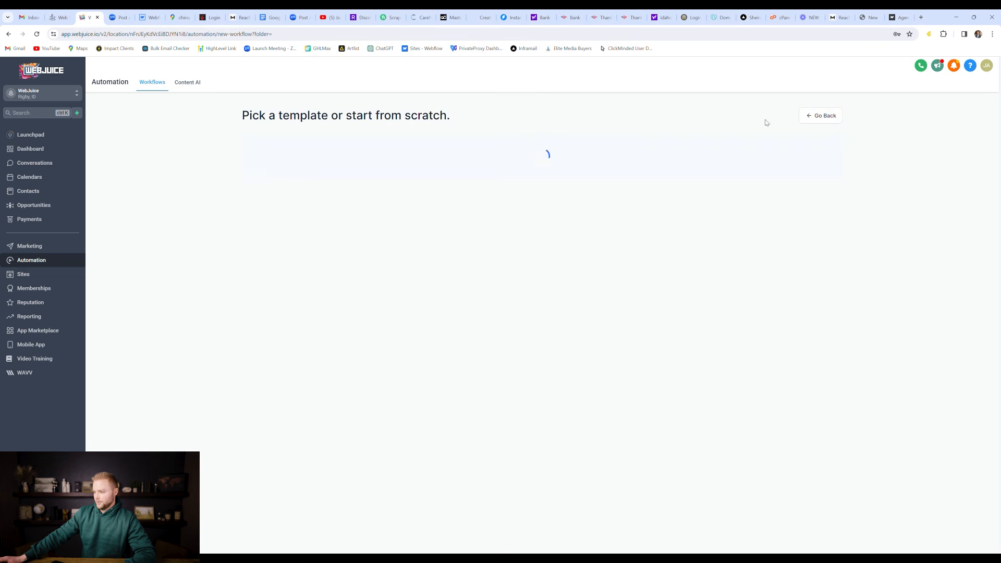
{"action": "left_click", "coordinate": [418, 226]}
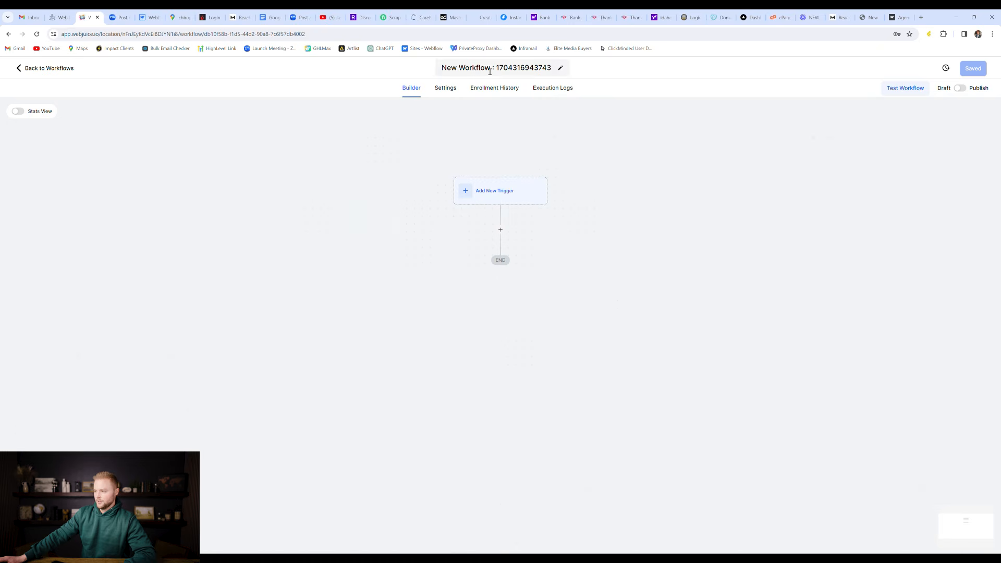
{"action": "left_click", "coordinate": [490, 69]}
{"action": "type", "text": "Conta"}
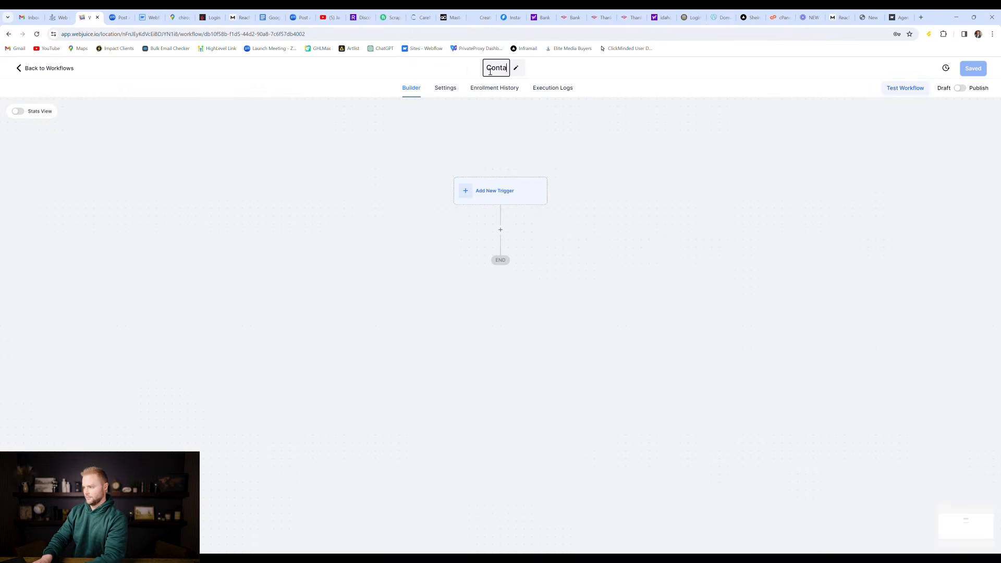
{"action": "type", "text": "ct form submitted"}
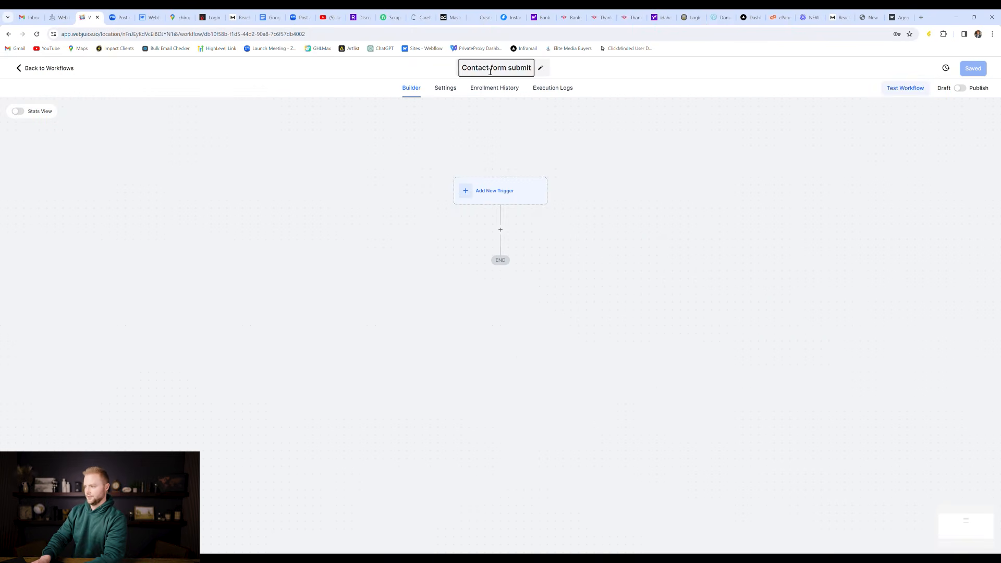
Step: Add a Form Submitted trigger filtered to the Webjuice form and save it
{"action": "left_click", "coordinate": [506, 193]}
{"action": "scroll", "coordinate": [878, 238], "scroll_direction": "down", "scroll_amount": 4}
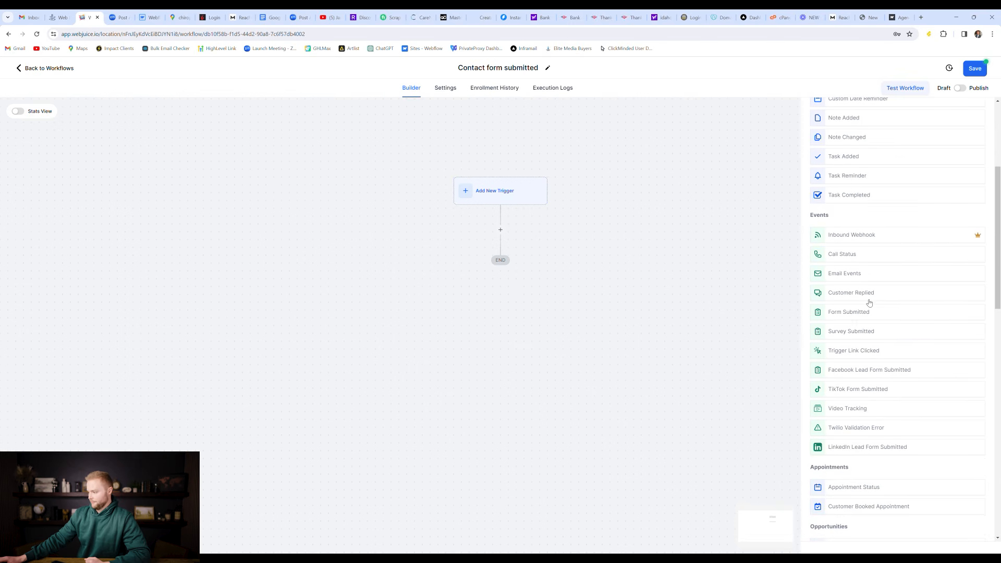
{"action": "left_click", "coordinate": [861, 314]}
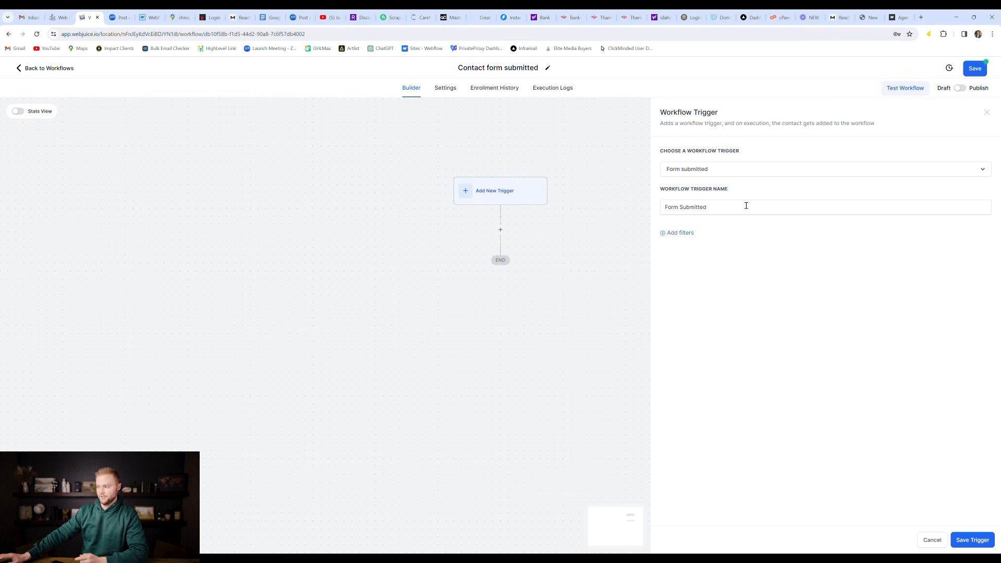
{"action": "left_click", "coordinate": [690, 238]}
{"action": "left_click", "coordinate": [691, 240]}
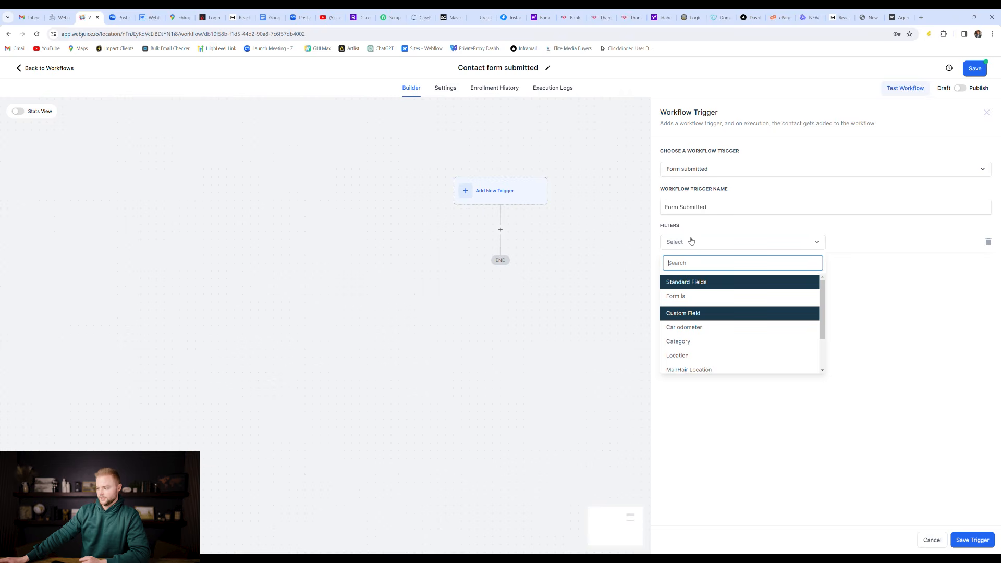
{"action": "left_click", "coordinate": [708, 298]}
{"action": "left_click", "coordinate": [834, 245]}
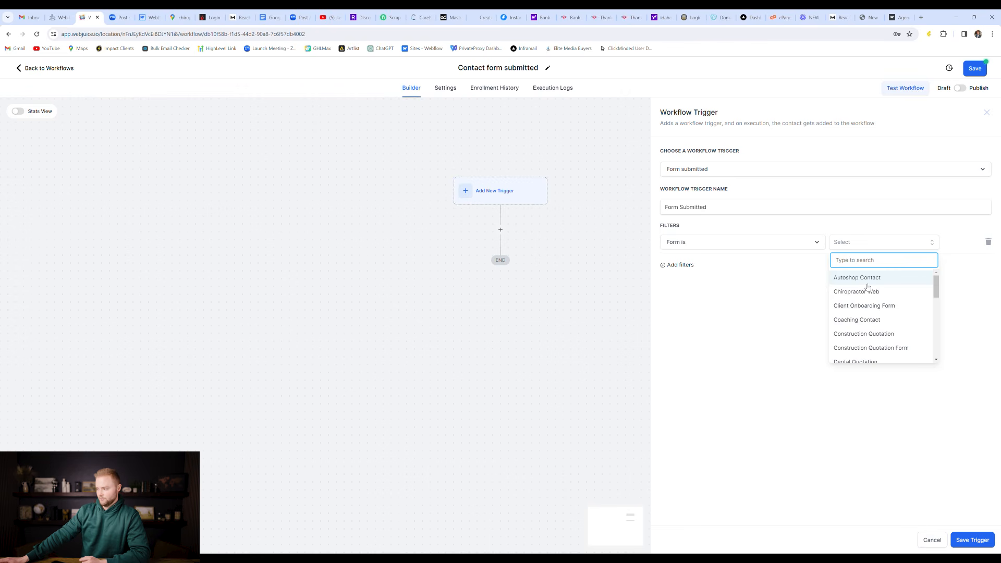
{"action": "scroll", "coordinate": [867, 288], "scroll_direction": "down", "scroll_amount": 8}
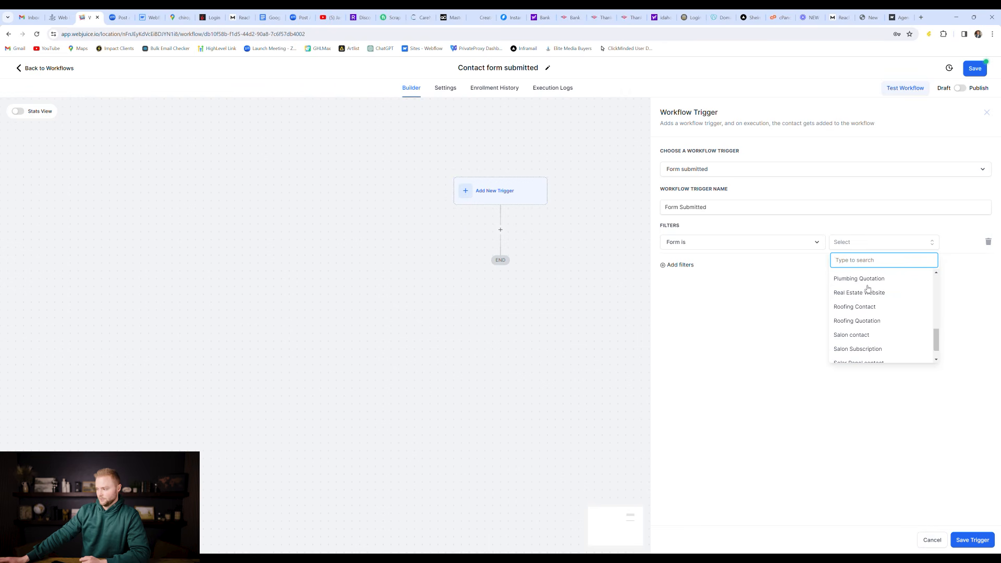
{"action": "left_click", "coordinate": [852, 354]}
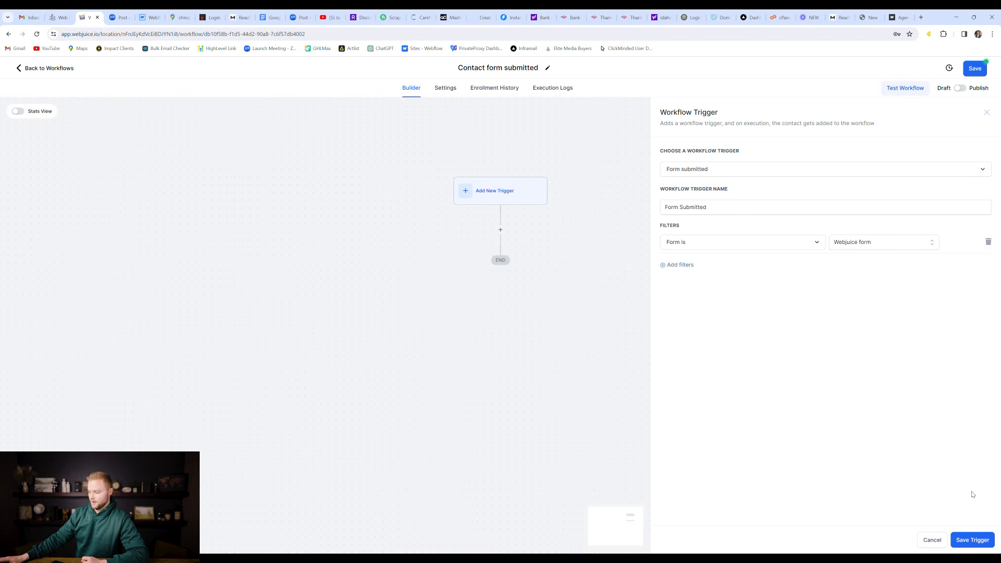
{"action": "left_click", "coordinate": [972, 540]}
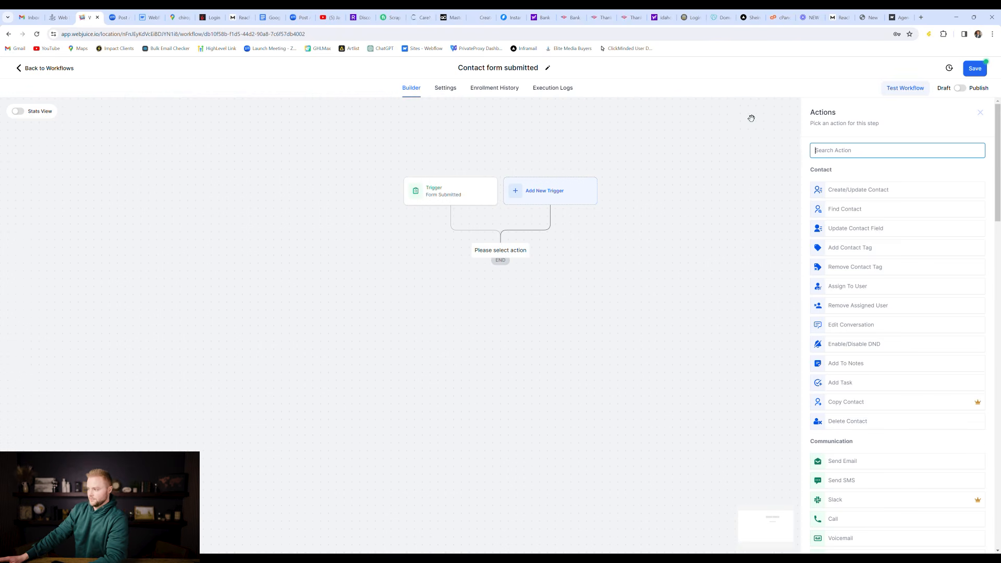
Step: Add a Send SMS step reading 'Hey {{contact.first_name}},' after the trigger
{"action": "left_click", "coordinate": [830, 150]}
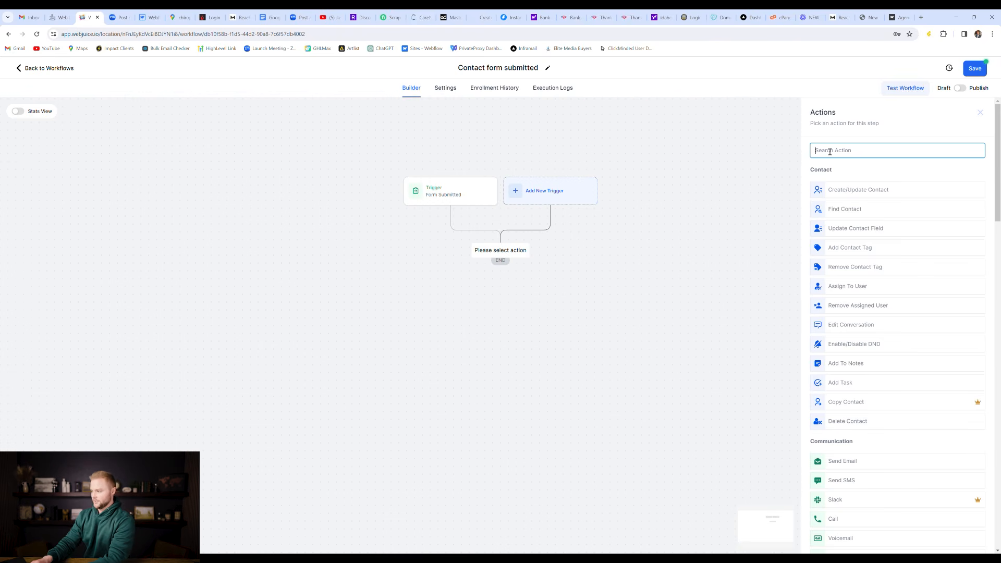
{"action": "type", "text": "sms"}
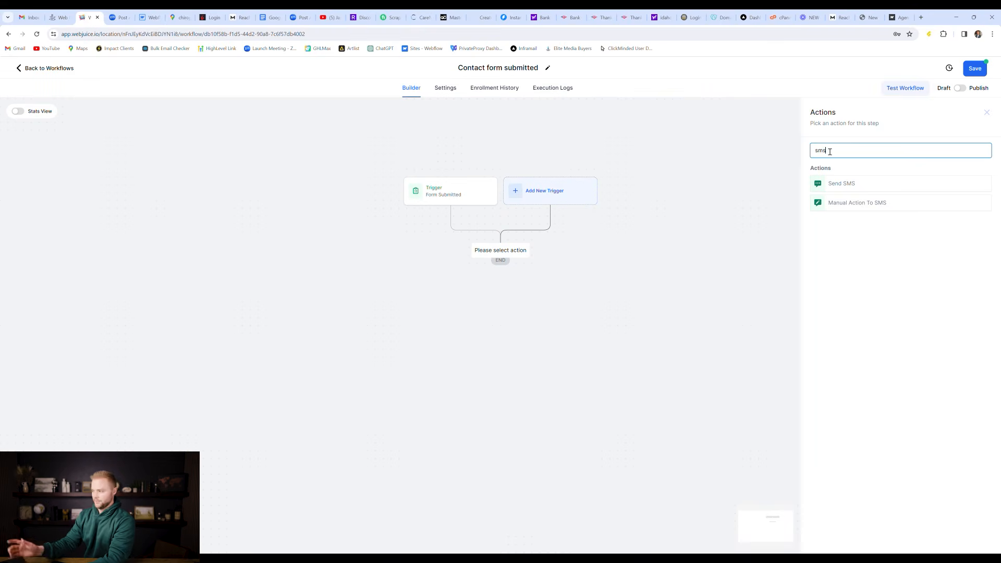
{"action": "left_click", "coordinate": [837, 181]}
{"action": "type", "text": "Hey"}
{"action": "left_click", "coordinate": [833, 242]}
{"action": "mouse_move", "coordinate": [862, 257]}
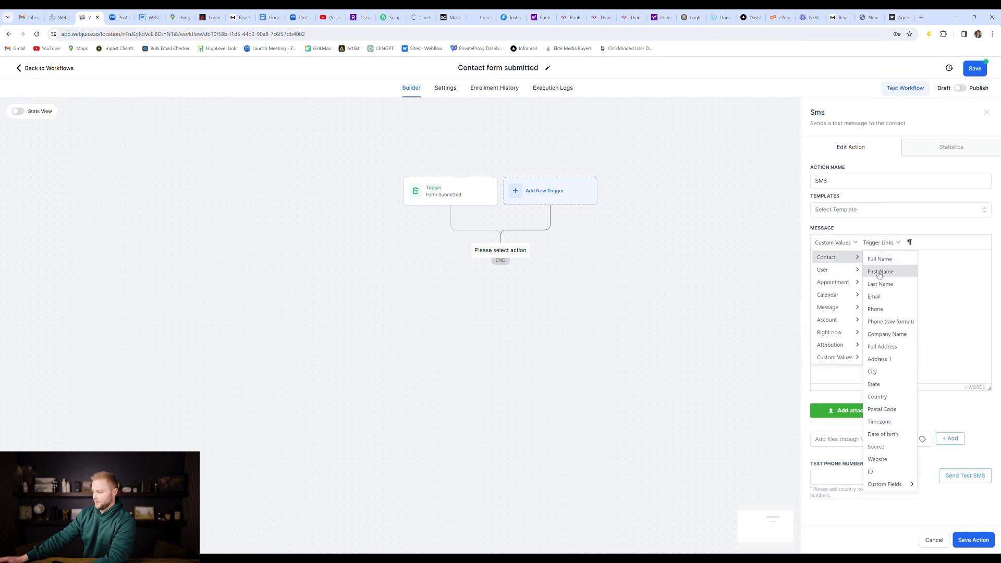
{"action": "left_click", "coordinate": [880, 271]}
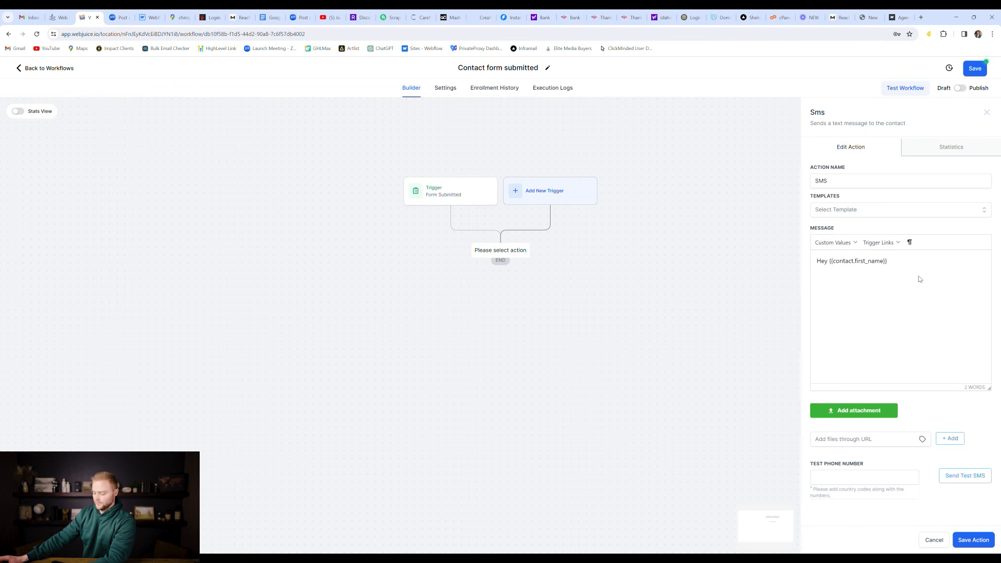
{"action": "type", "text": ","}
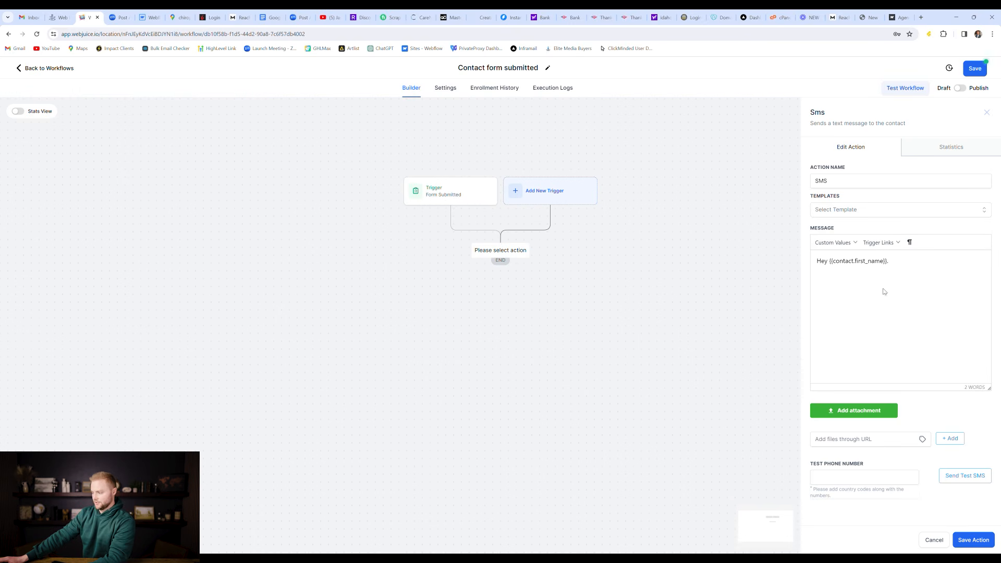
{"action": "left_click", "coordinate": [968, 537]}
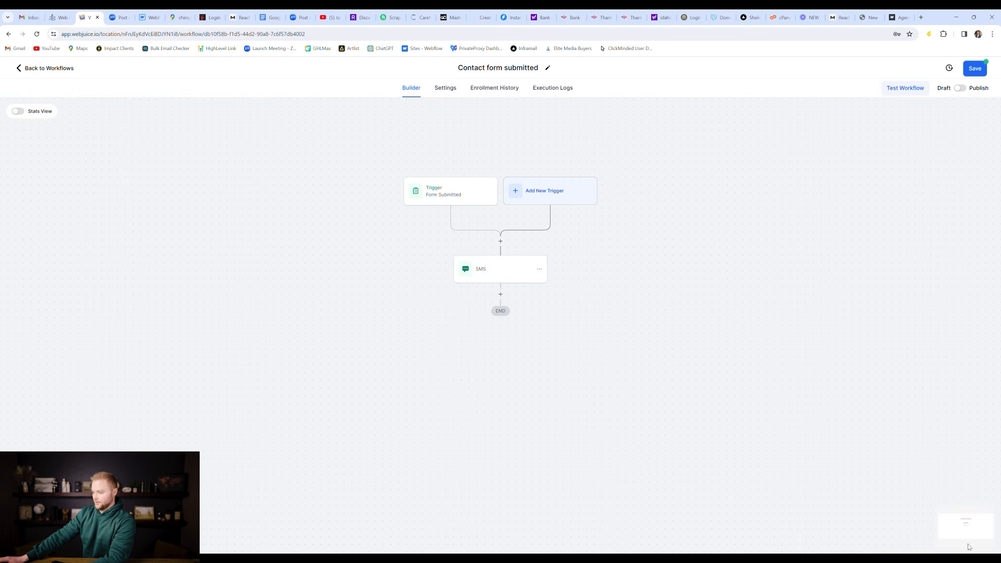
{"action": "left_click", "coordinate": [506, 295]}
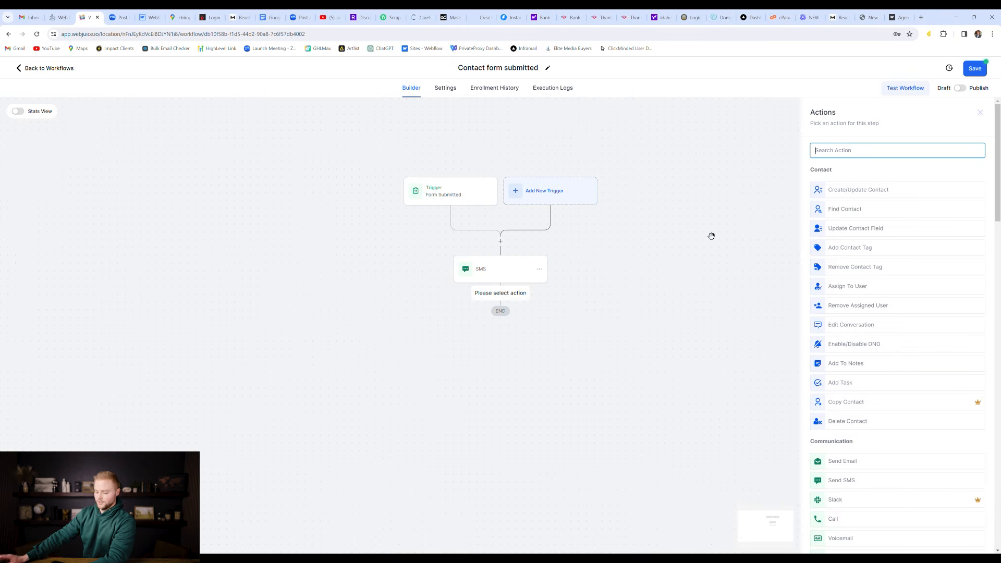
Step: Add a Send Email step from the company info address with subject 'Form submitted on our site'
{"action": "type", "text": "email"}
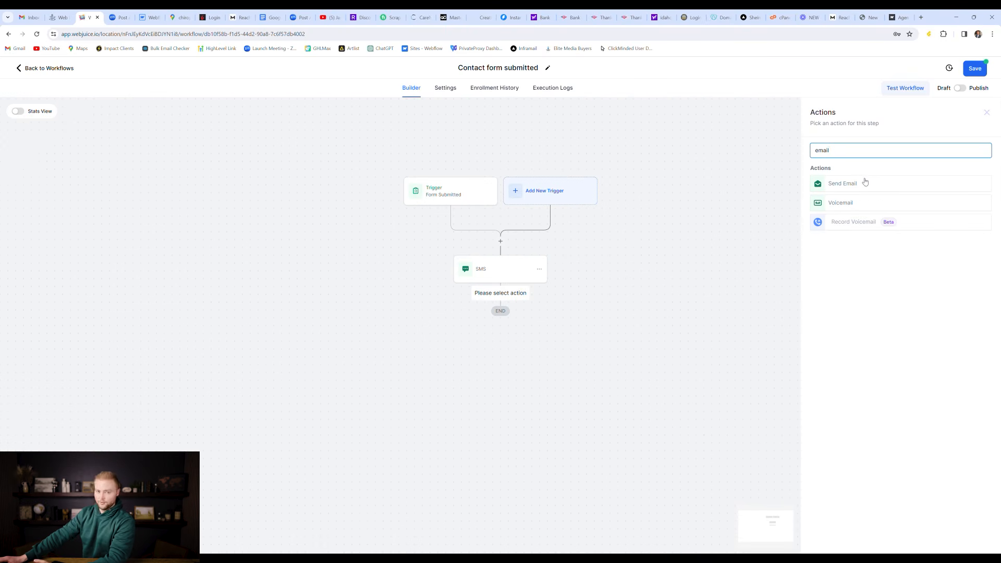
{"action": "left_click", "coordinate": [835, 189]}
{"action": "left_click", "coordinate": [845, 215]}
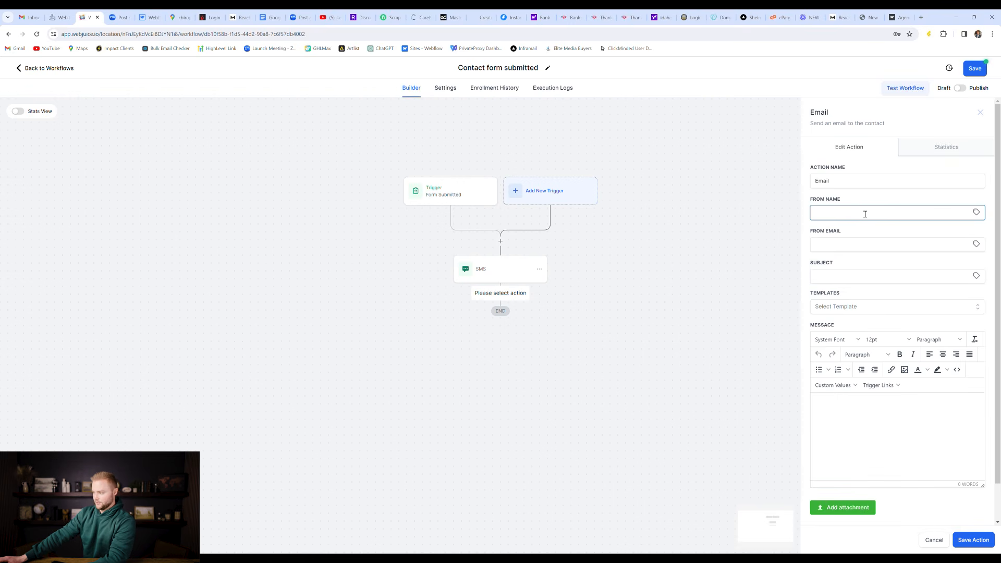
{"action": "left_click", "coordinate": [861, 243]}
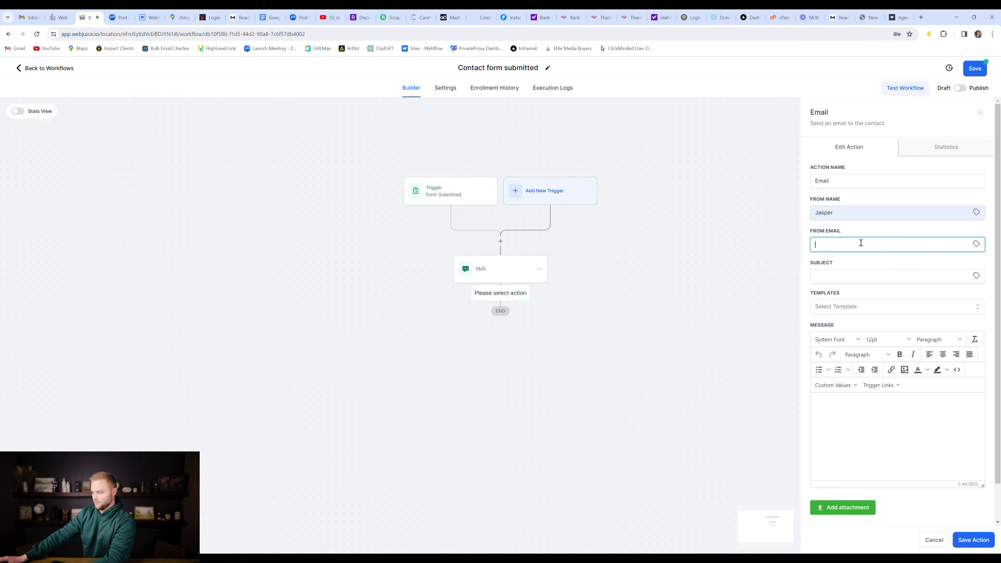
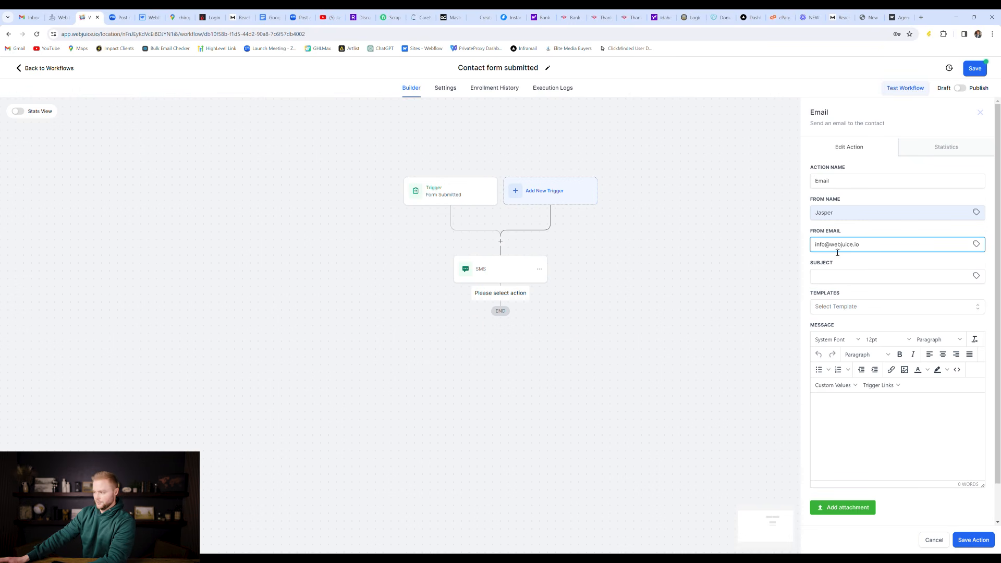
{"action": "left_click", "coordinate": [838, 281]}
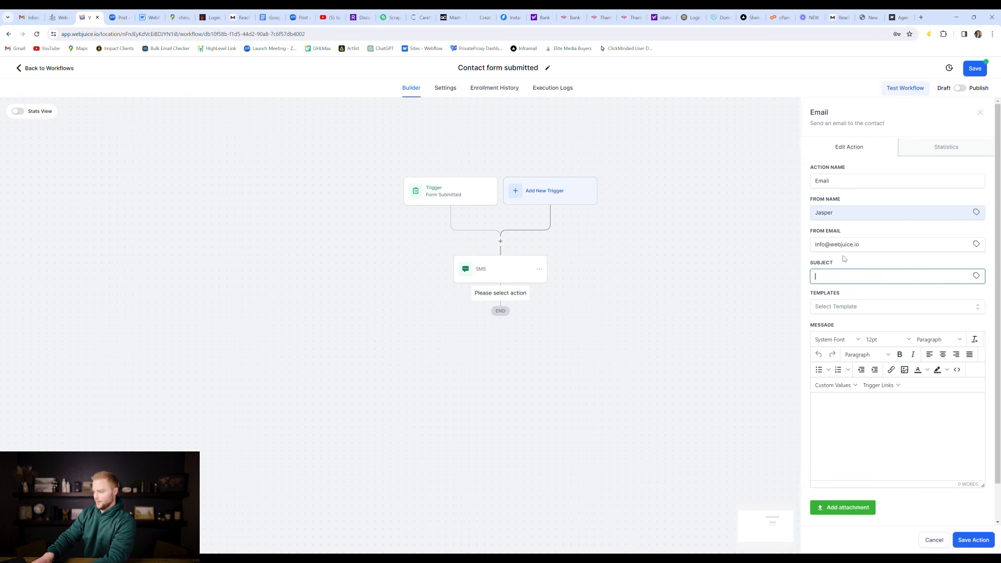
{"action": "type", "text": "Form submitted on our site"}
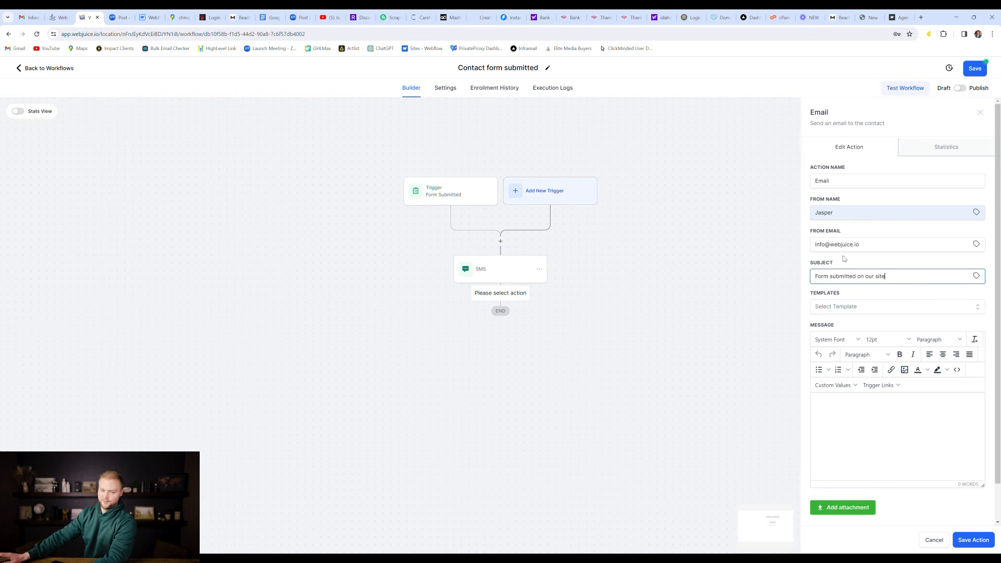
Step: Write the email body as 'Hey' plus the contact's first name and save the step
{"action": "left_click", "coordinate": [856, 442]}
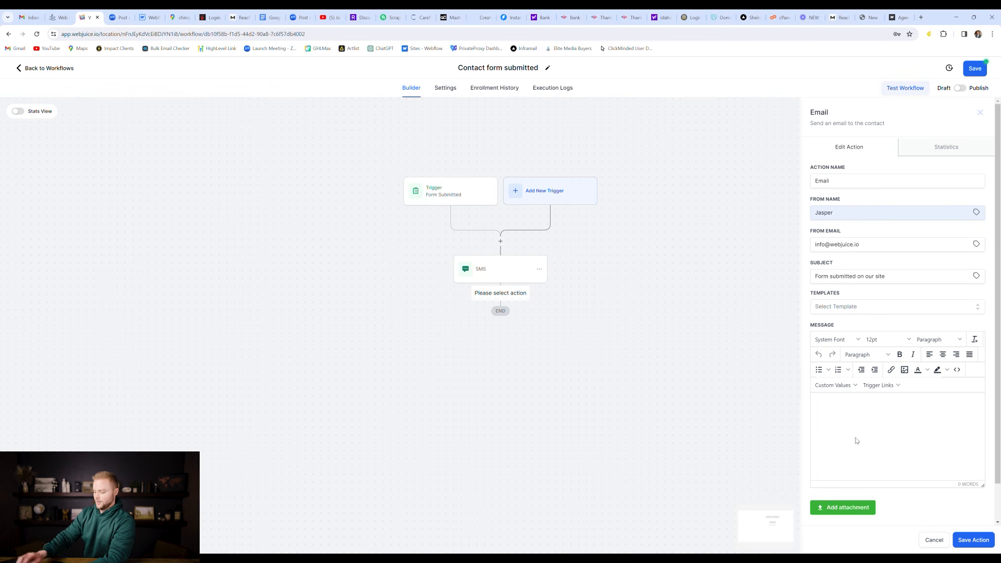
{"action": "type", "text": "Hey"}
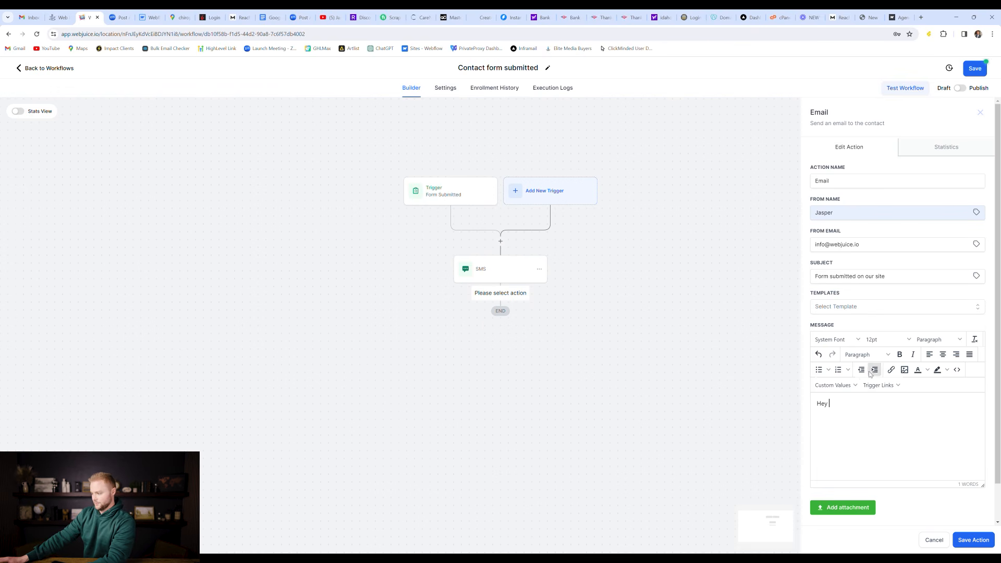
{"action": "left_click", "coordinate": [833, 385]}
{"action": "mouse_move", "coordinate": [848, 400]}
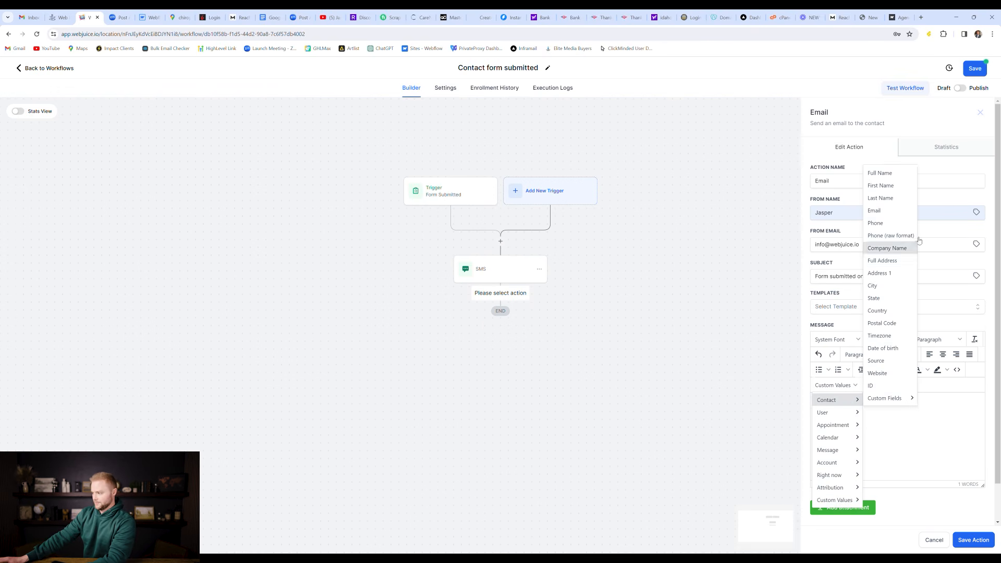
{"action": "left_click", "coordinate": [880, 186]}
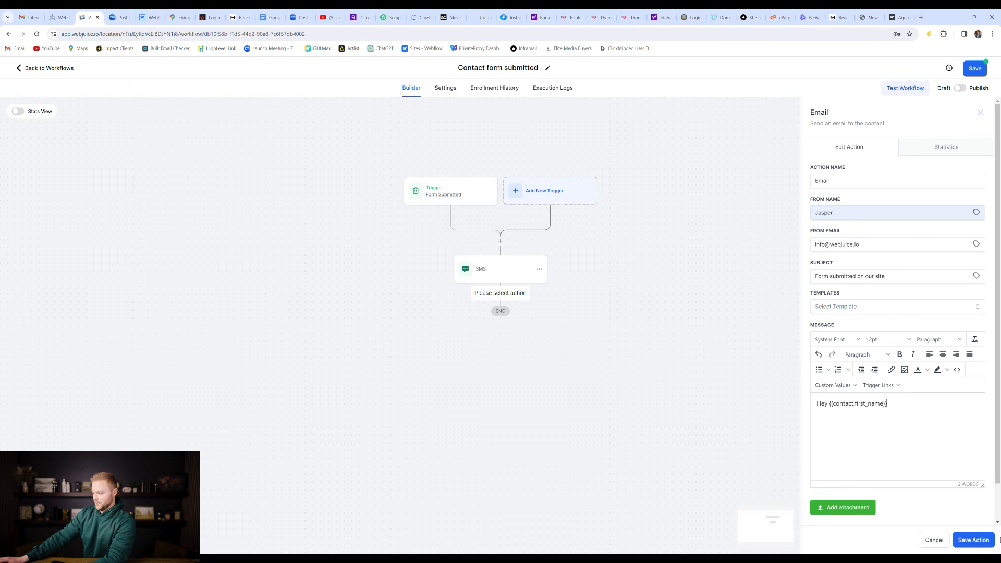
{"action": "left_click", "coordinate": [974, 540]}
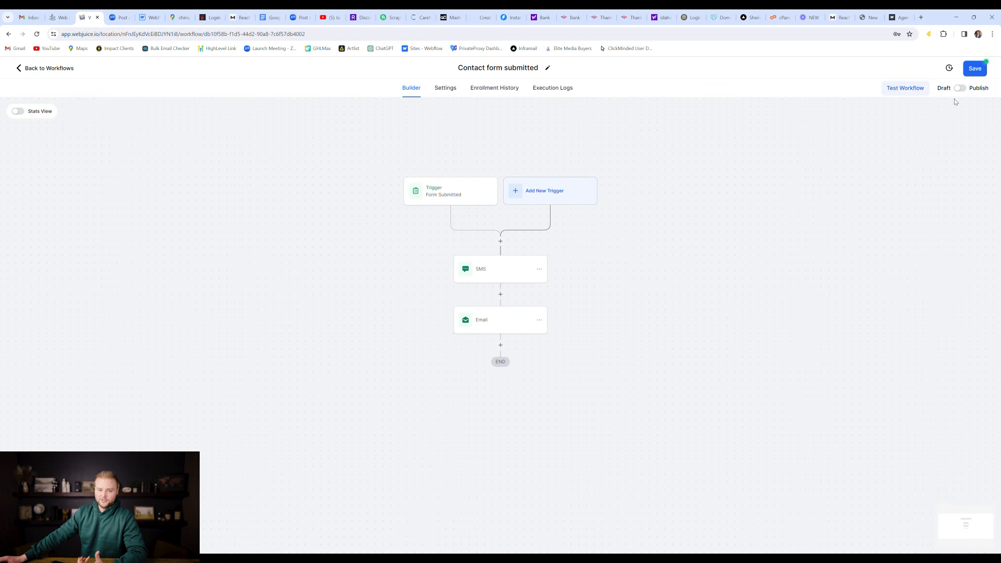
Step: Save the Contact form submitted workflow without running a test and return to the Workflow List
{"action": "left_click", "coordinate": [905, 90]}
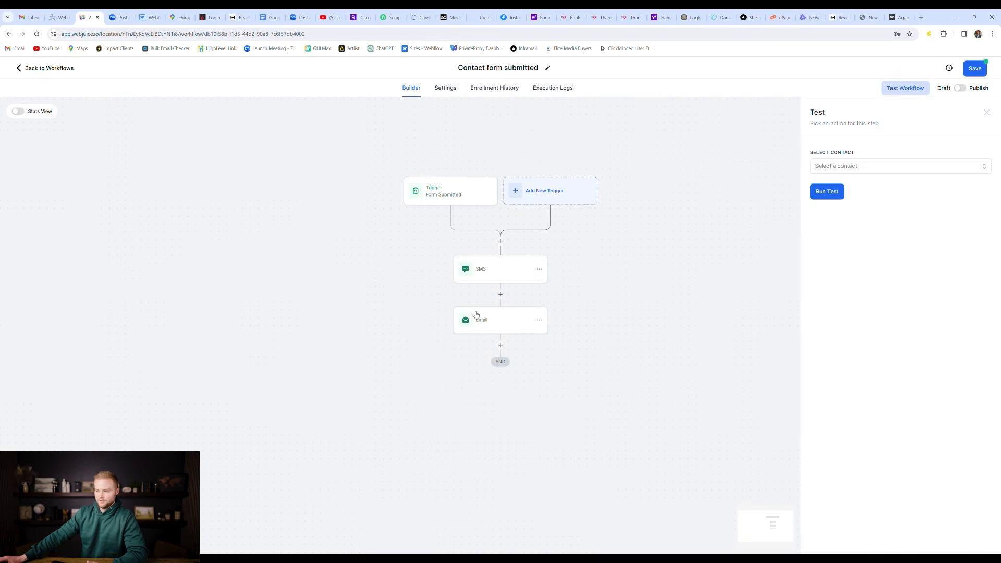
{"action": "left_click", "coordinate": [987, 112]}
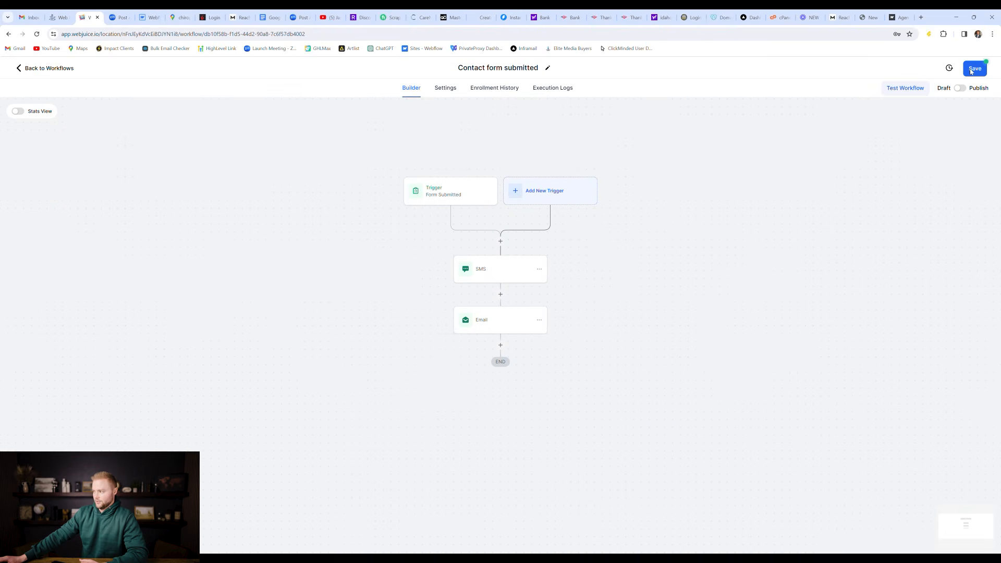
{"action": "left_click", "coordinate": [980, 66]}
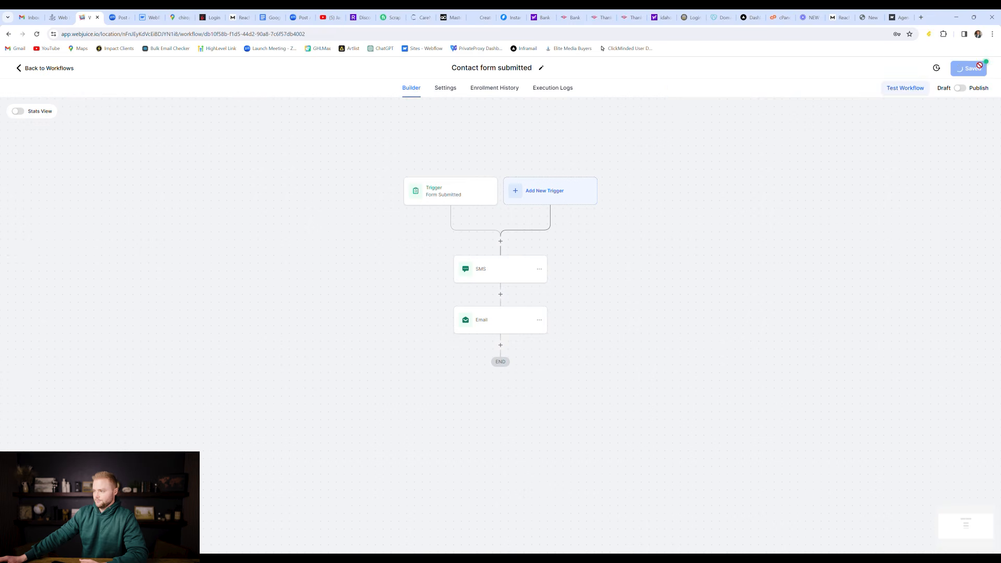
{"action": "left_click", "coordinate": [65, 69]}
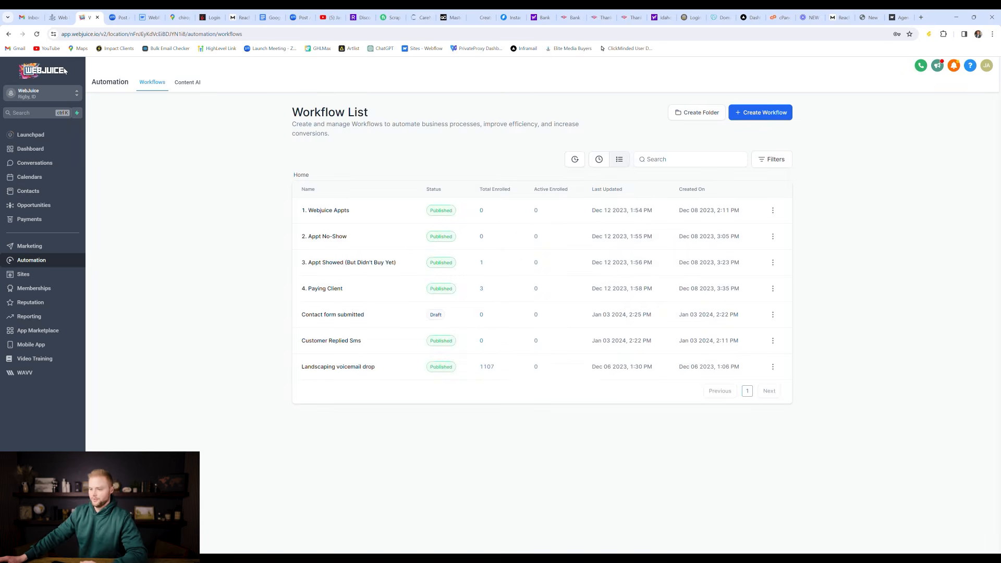
Step: Create a new workflow from scratch and browse its list of trigger types
{"action": "left_click", "coordinate": [764, 115]}
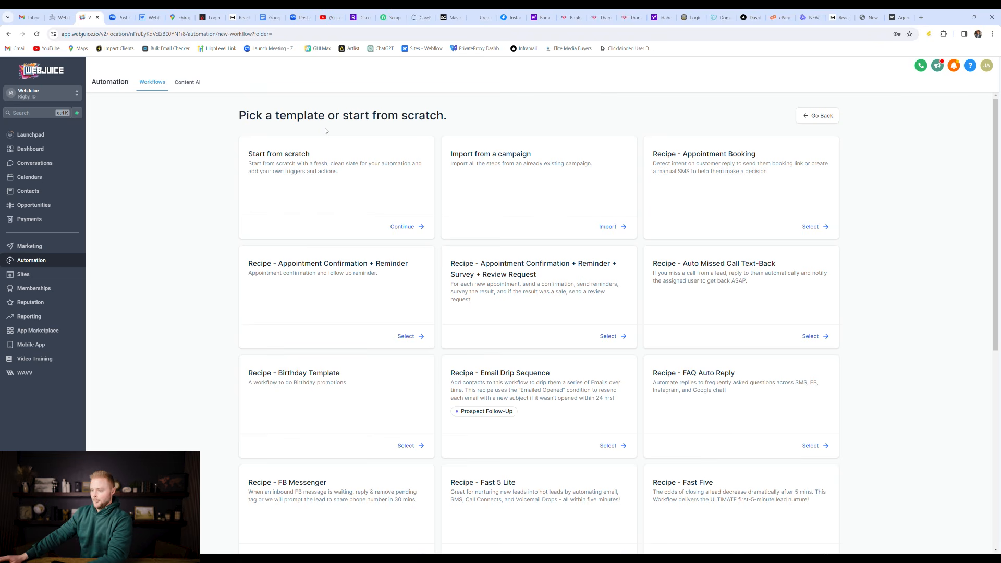
{"action": "left_click", "coordinate": [408, 233]}
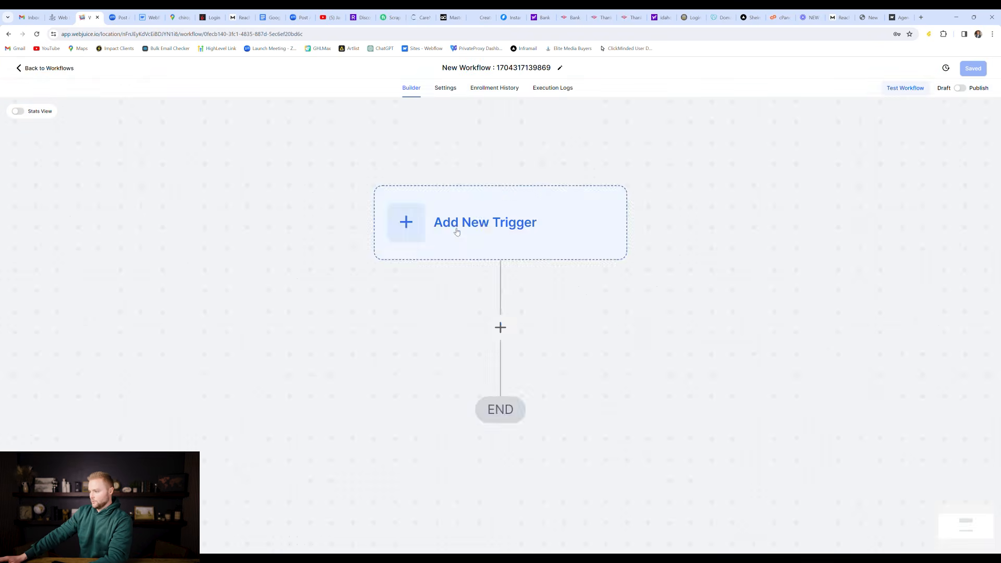
{"action": "left_click", "coordinate": [512, 195]}
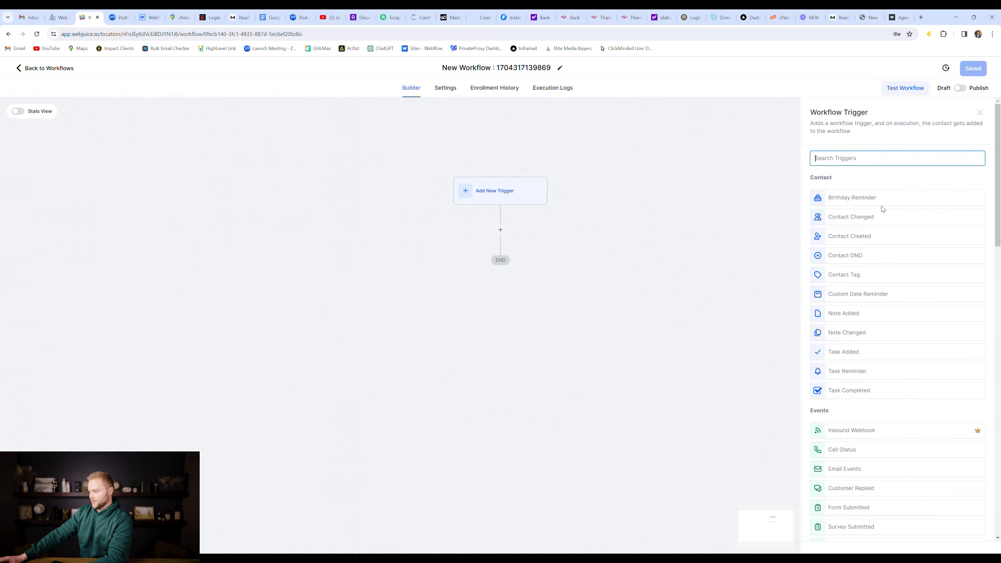
{"action": "scroll", "coordinate": [886, 206], "scroll_direction": "down", "scroll_amount": 4}
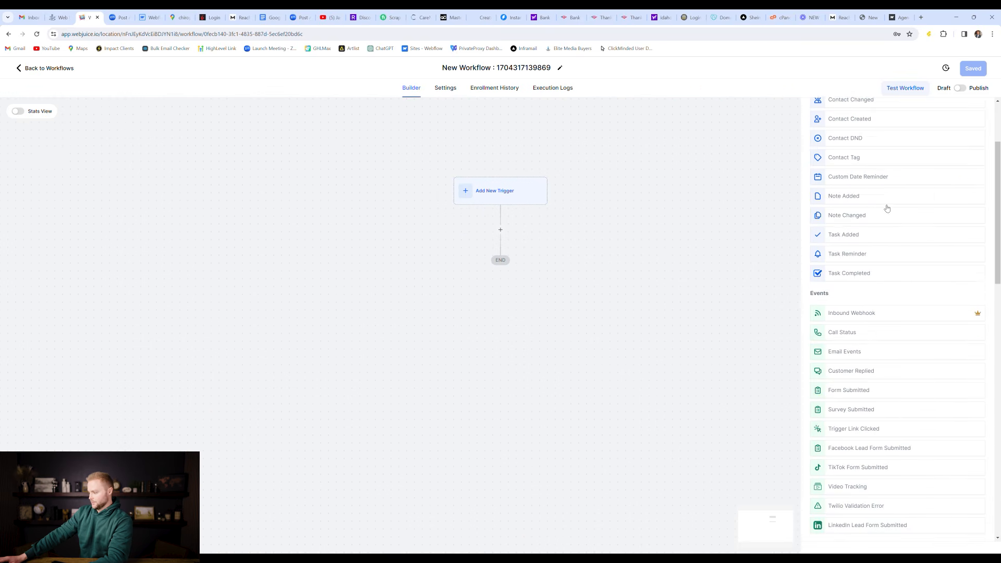
{"action": "scroll", "coordinate": [886, 208], "scroll_direction": "down", "scroll_amount": 1}
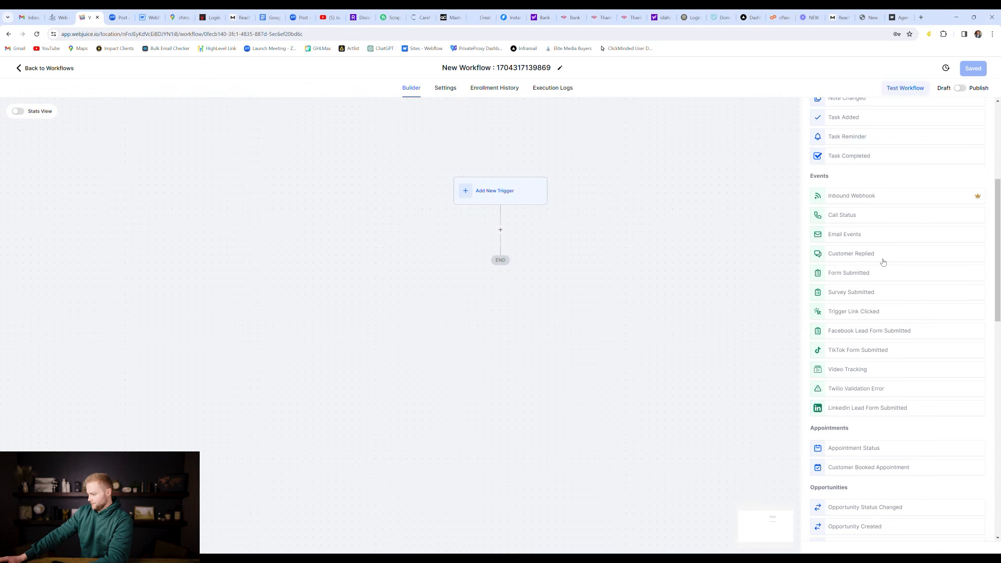
{"action": "scroll", "coordinate": [866, 380], "scroll_direction": "down", "scroll_amount": 2}
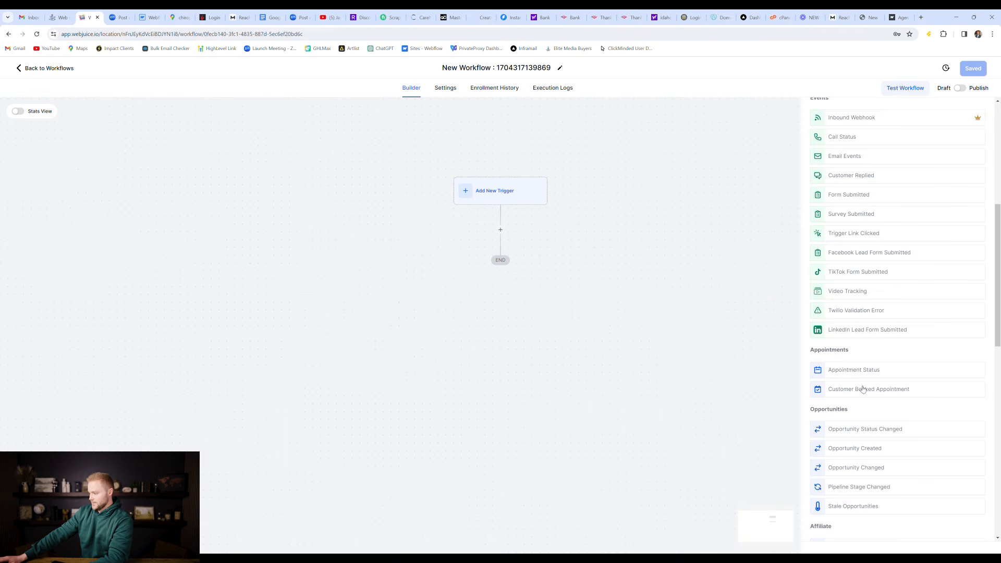
Step: Use an Appointment Status trigger filtered to confirmed appointments
{"action": "left_click", "coordinate": [860, 370]}
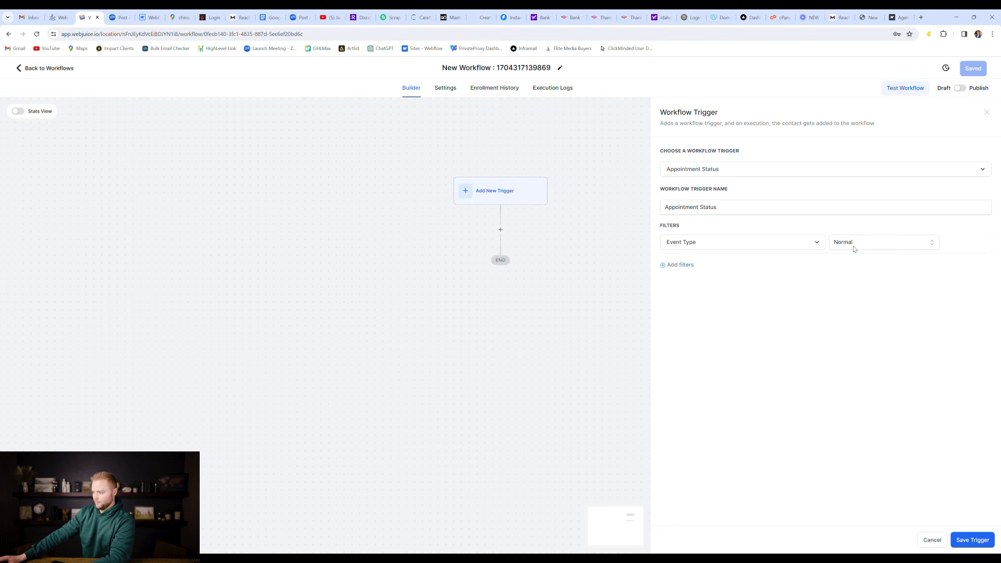
{"action": "left_click", "coordinate": [680, 265]}
{"action": "left_click", "coordinate": [690, 269]}
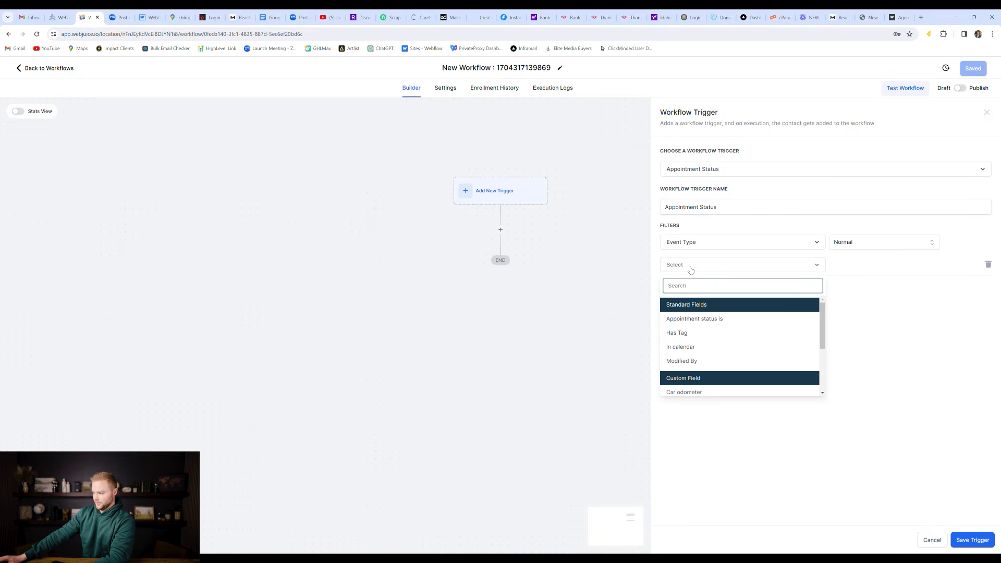
{"action": "left_click", "coordinate": [694, 318]}
{"action": "left_click", "coordinate": [859, 266]}
{"action": "left_click", "coordinate": [861, 317]}
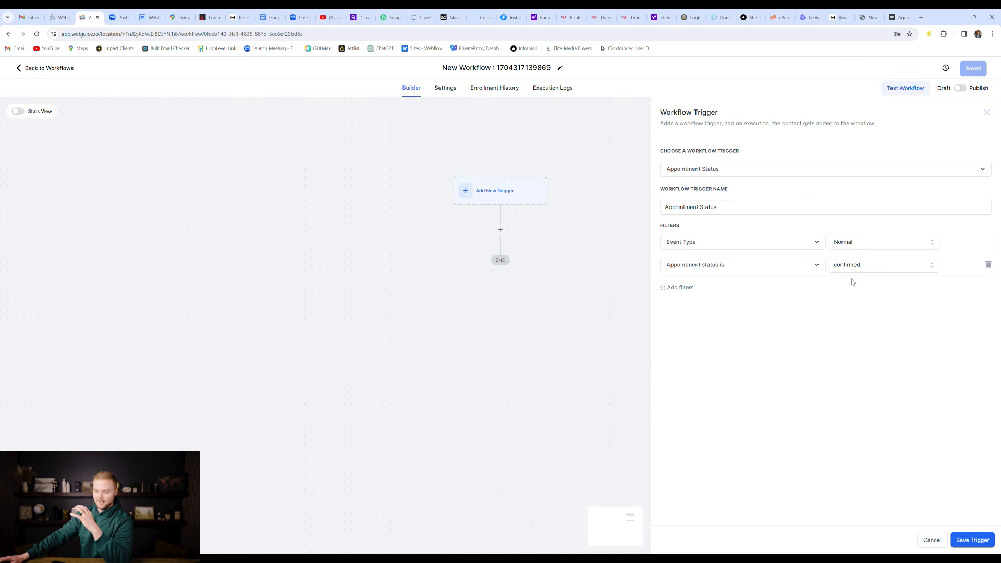
Step: Add an In calendar filter for WebJuice Consultations and save the trigger
{"action": "left_click", "coordinate": [692, 288]}
{"action": "left_click", "coordinate": [694, 291]}
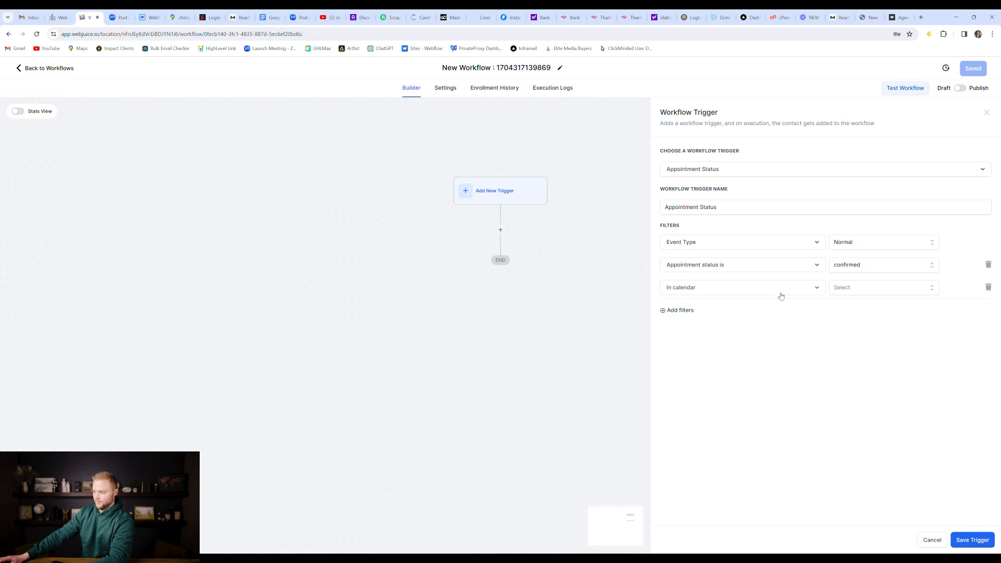
{"action": "left_click", "coordinate": [851, 289]}
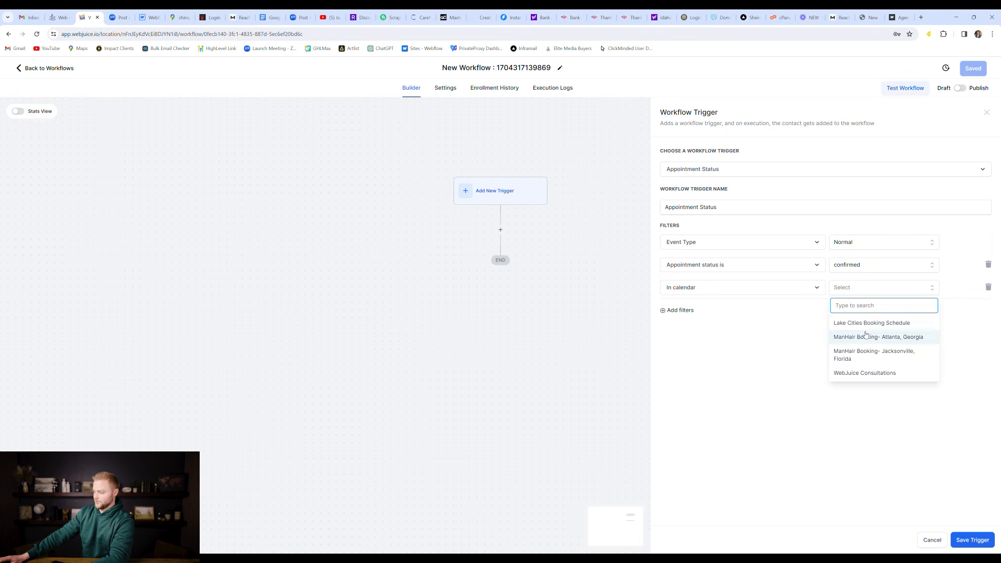
{"action": "left_click", "coordinate": [861, 374]}
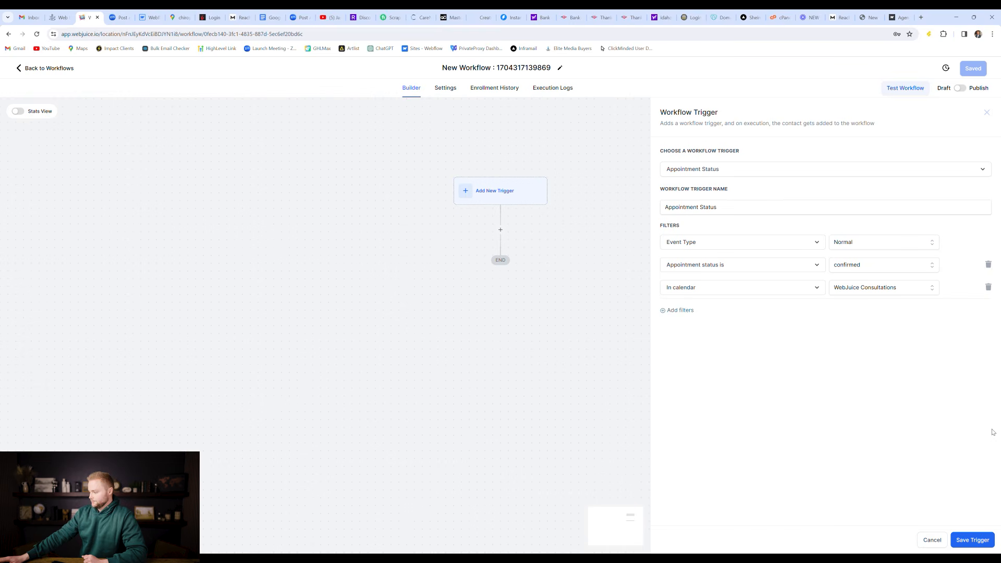
{"action": "left_click", "coordinate": [971, 538]}
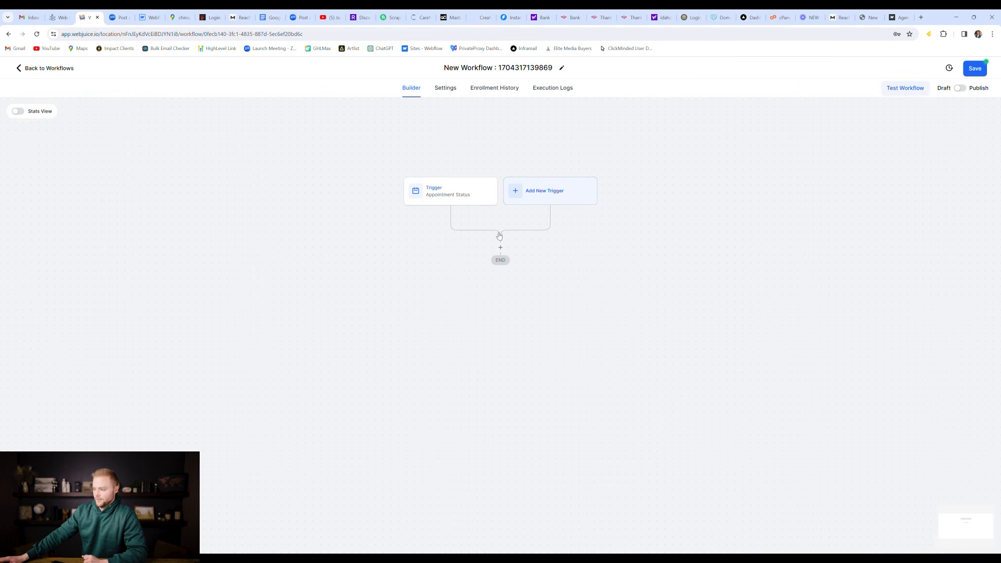
Step: Add a Send SMS action after the trigger starting 'Hey {{contact.first_name}},'
{"action": "left_click", "coordinate": [500, 248]}
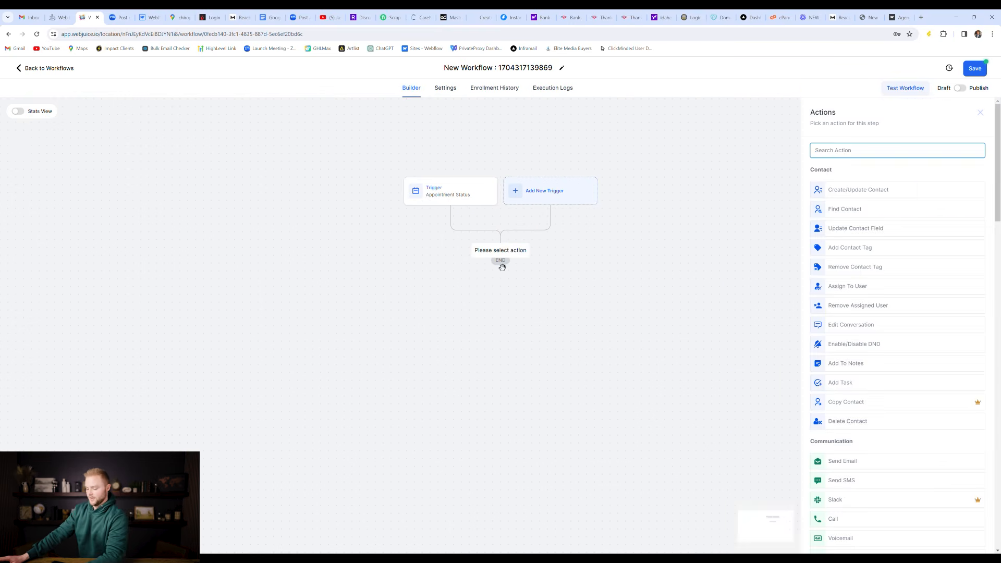
{"action": "type", "text": "sms"}
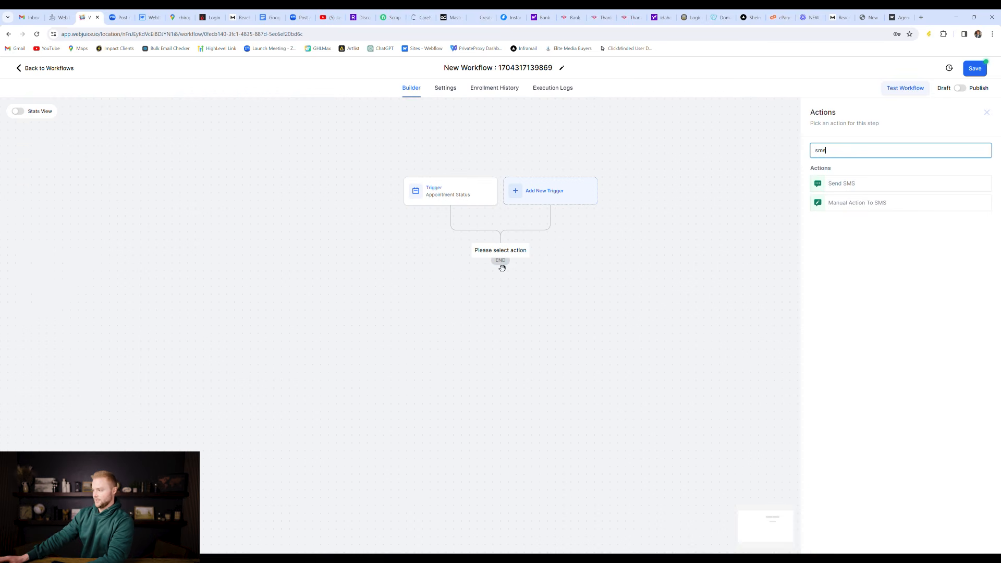
{"action": "left_click", "coordinate": [847, 193]}
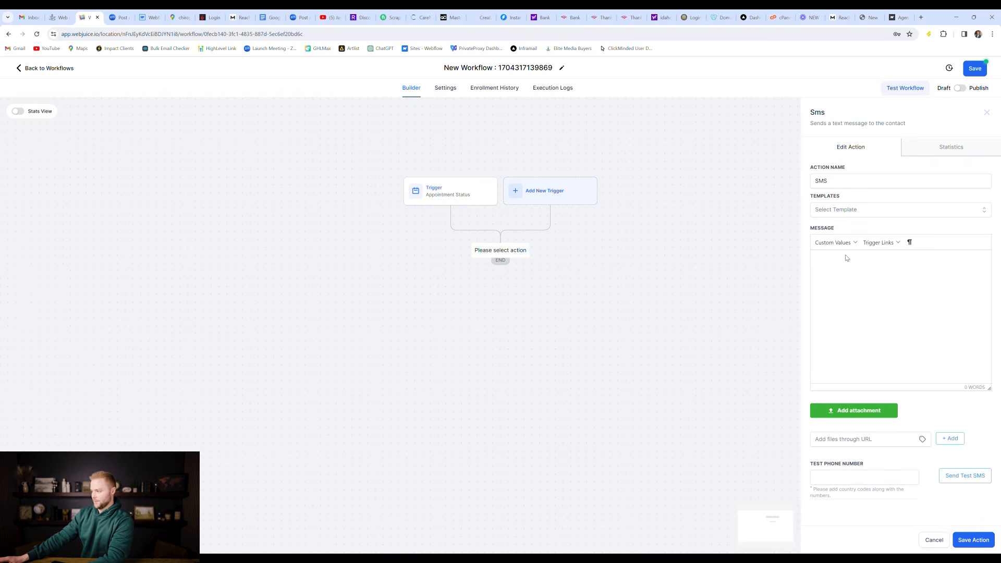
{"action": "left_click", "coordinate": [850, 261]}
{"action": "type", "text": "Hey"}
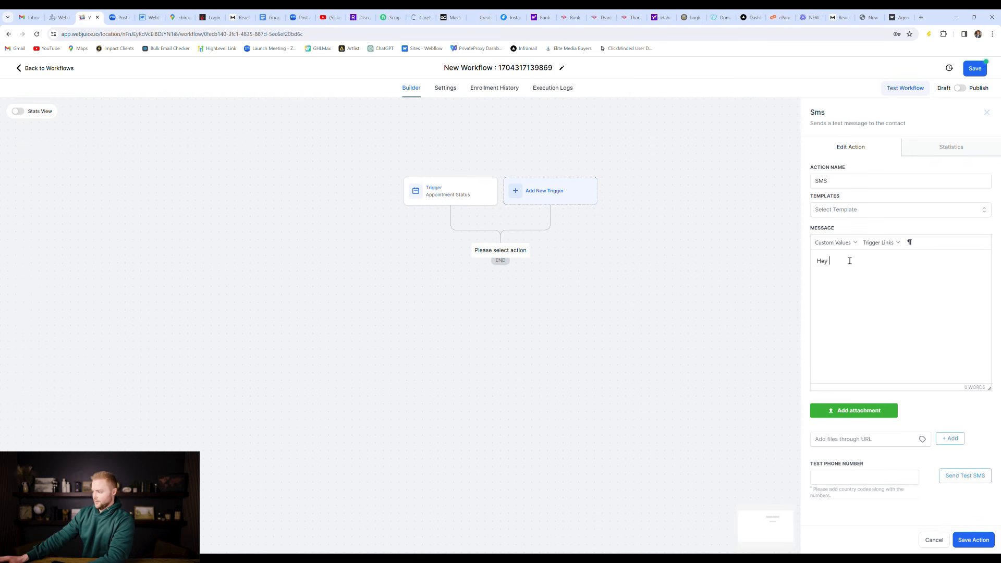
{"action": "left_click", "coordinate": [841, 241]}
{"action": "mouse_move", "coordinate": [850, 258]}
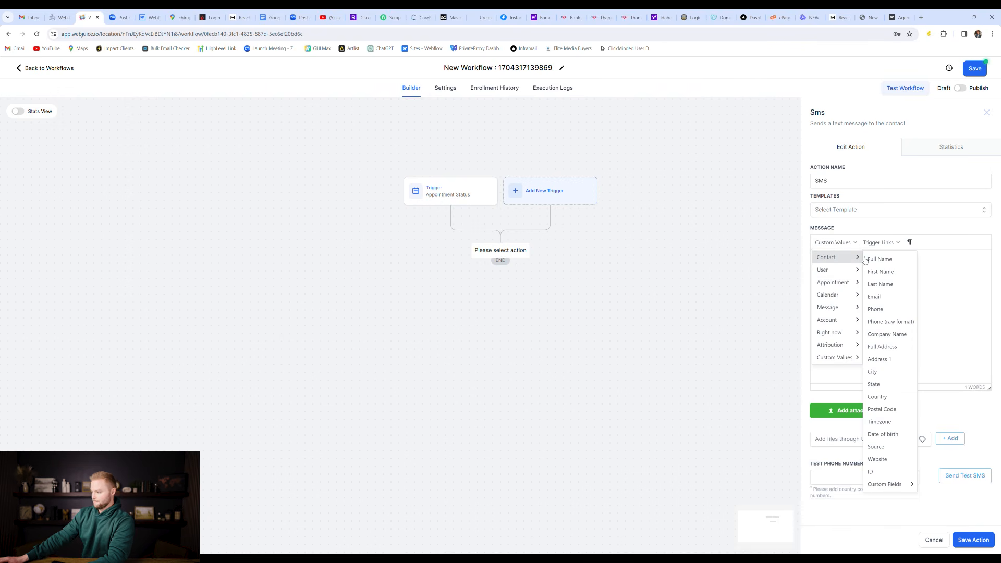
{"action": "left_click", "coordinate": [881, 271]}
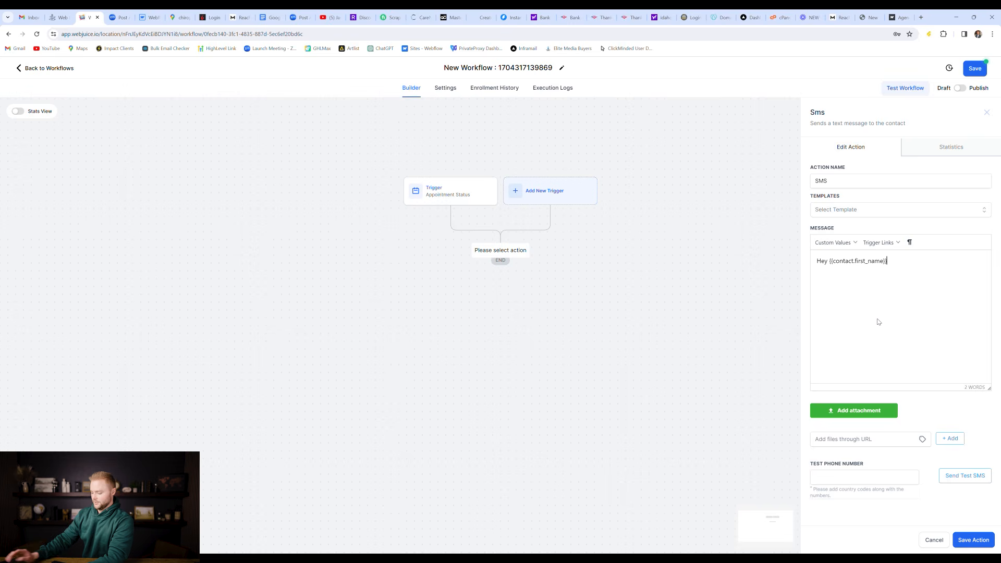
{"action": "type", "text": ","}
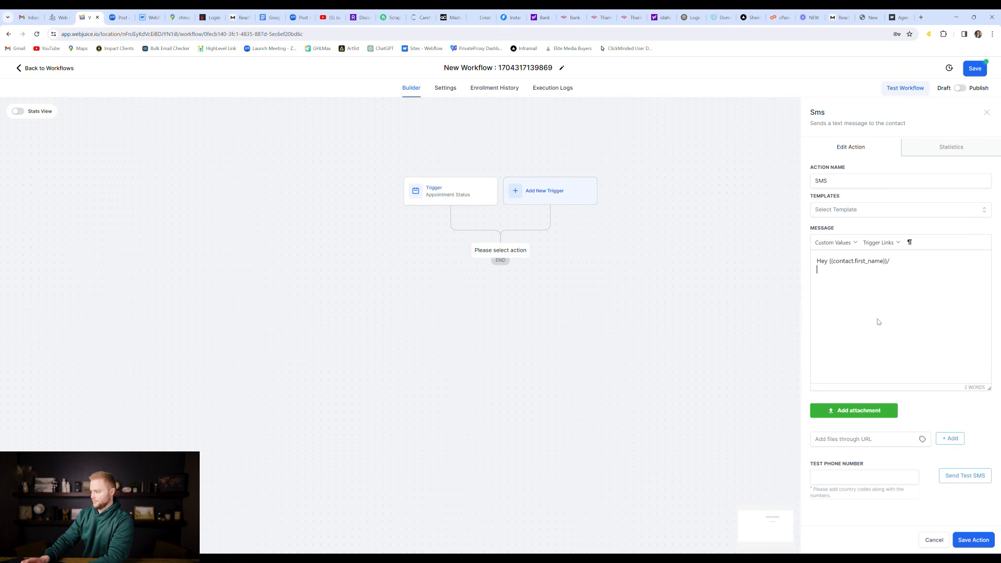
Step: Continue the SMS with 'Your appointment has been confirmed for {{appointment.start_time}}' on a new line
{"action": "key", "text": "Return"}
{"action": "key", "text": "Return"}
{"action": "type", "text": "Yo"}
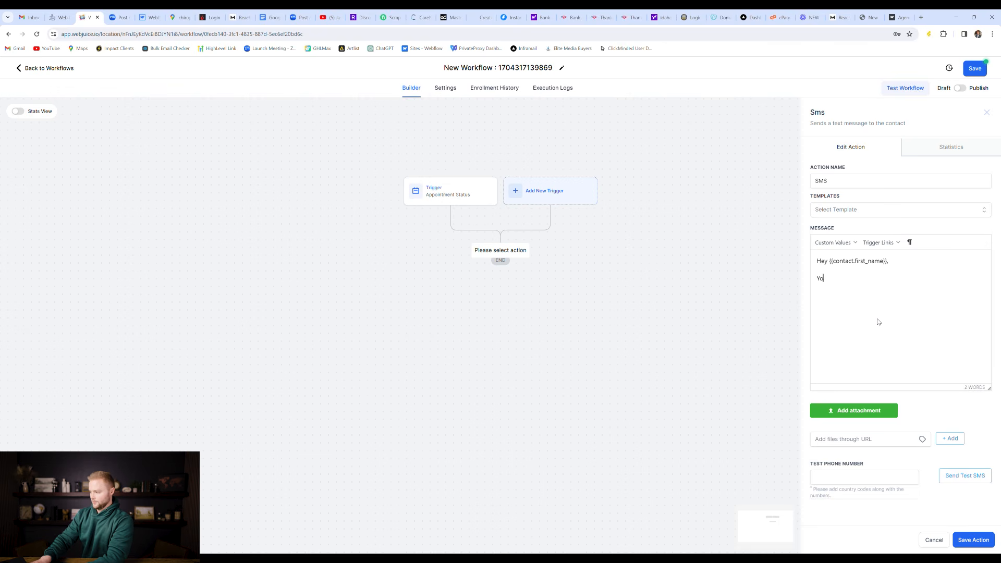
{"action": "type", "text": "ur appointmen"}
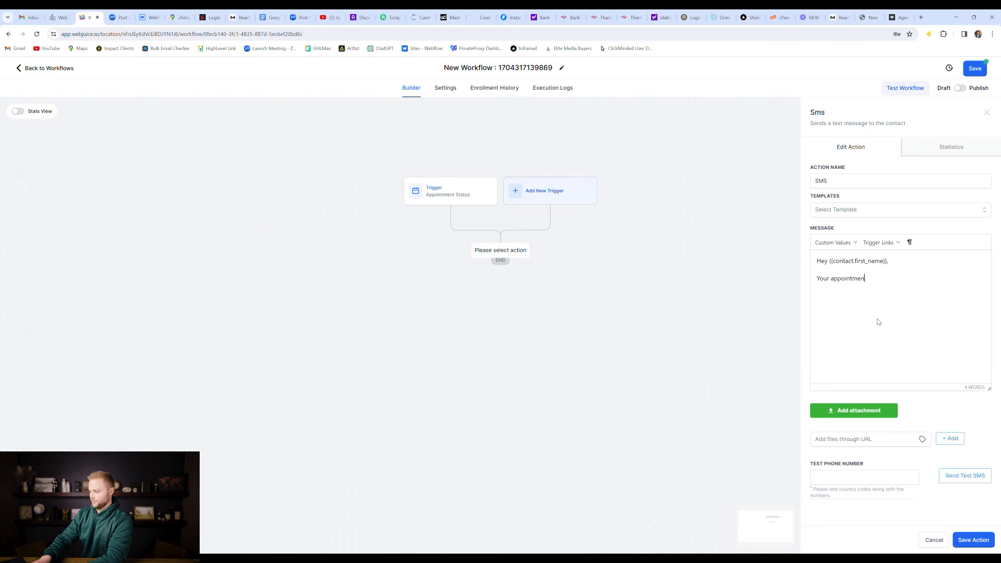
{"action": "type", "text": "t has been confirmed for"}
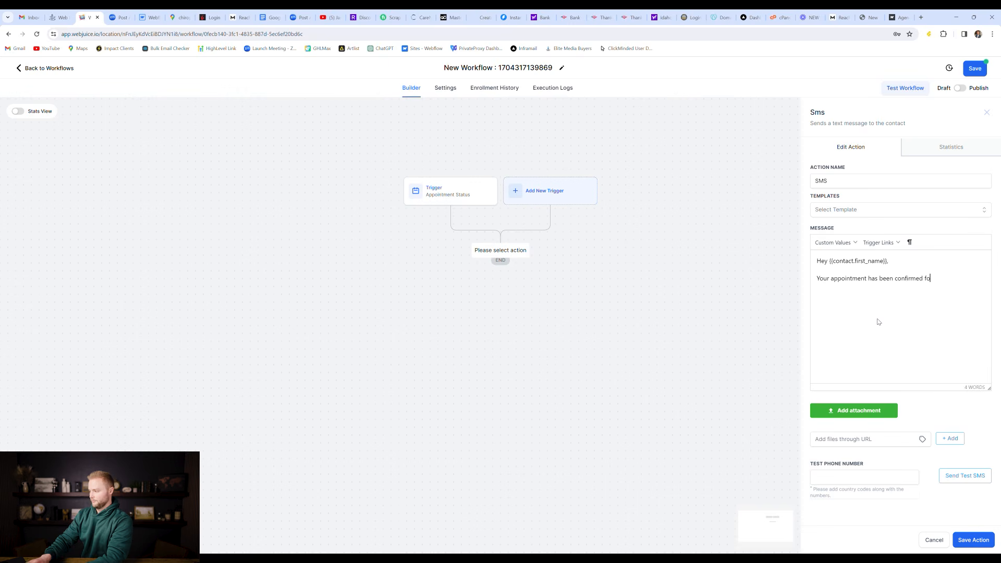
{"action": "left_click", "coordinate": [840, 241]}
{"action": "mouse_move", "coordinate": [845, 282]}
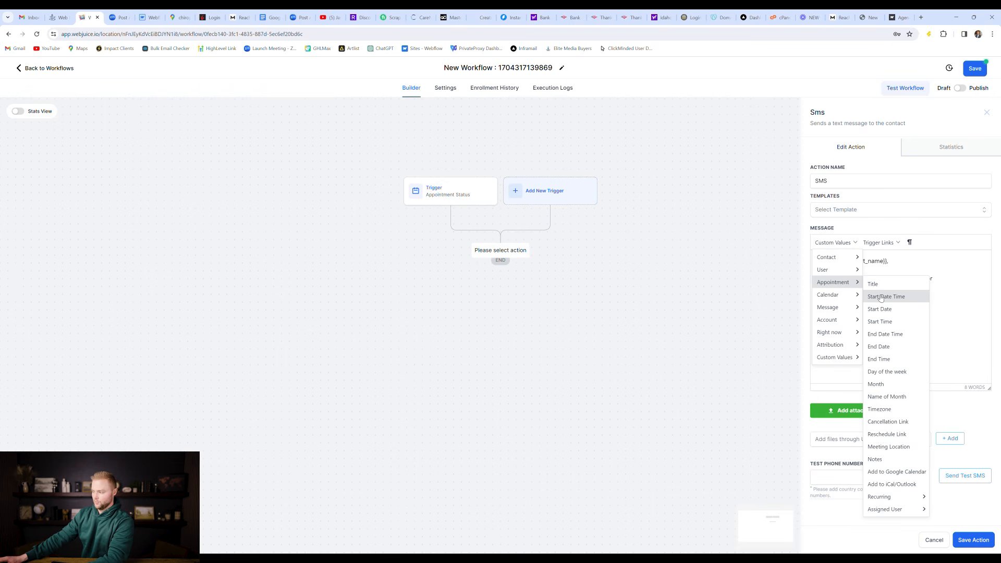
{"action": "left_click", "coordinate": [880, 297]}
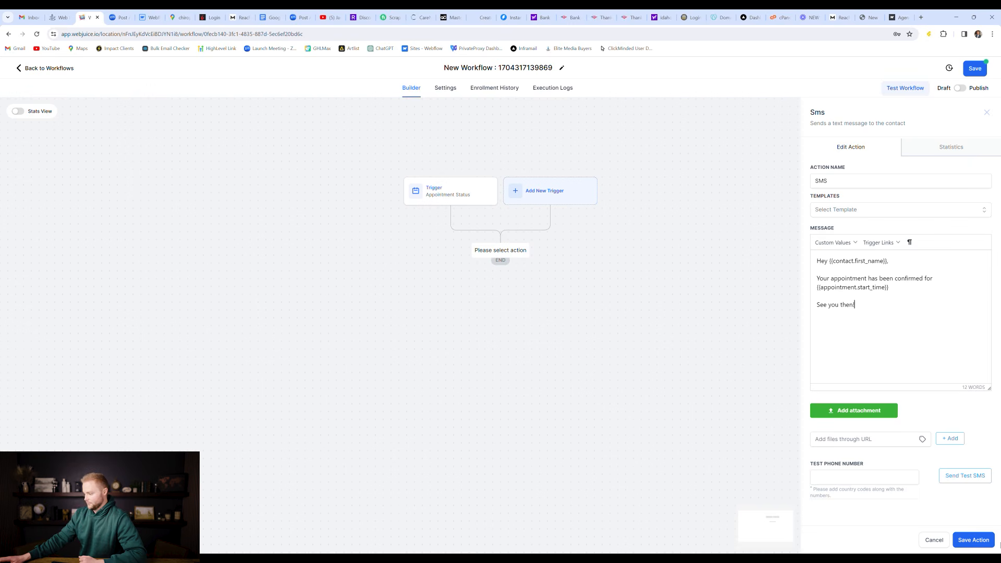
Step: Save the SMS step and add a Wait step named '1 day before appt' after it
{"action": "left_click", "coordinate": [980, 539]}
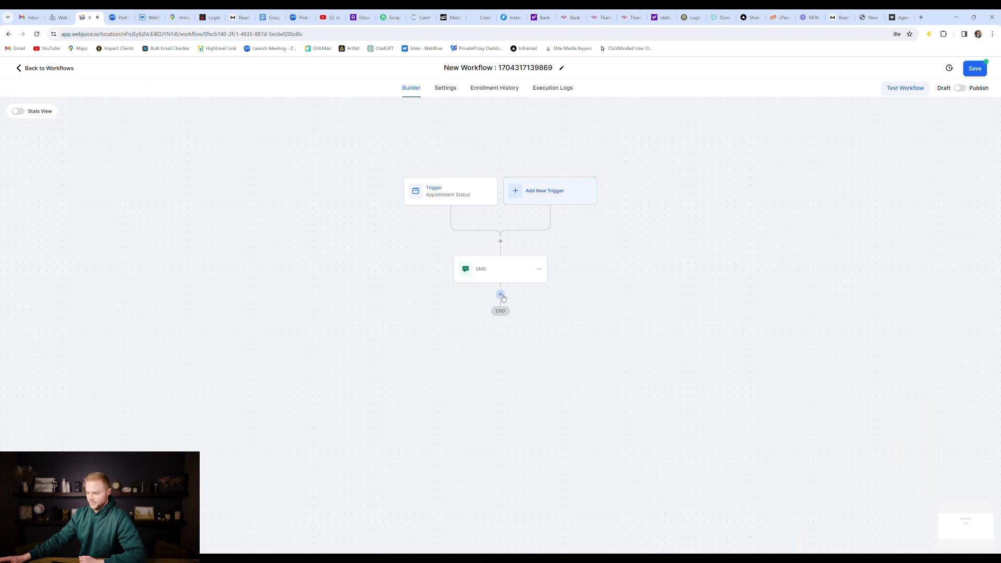
{"action": "left_click", "coordinate": [506, 299]}
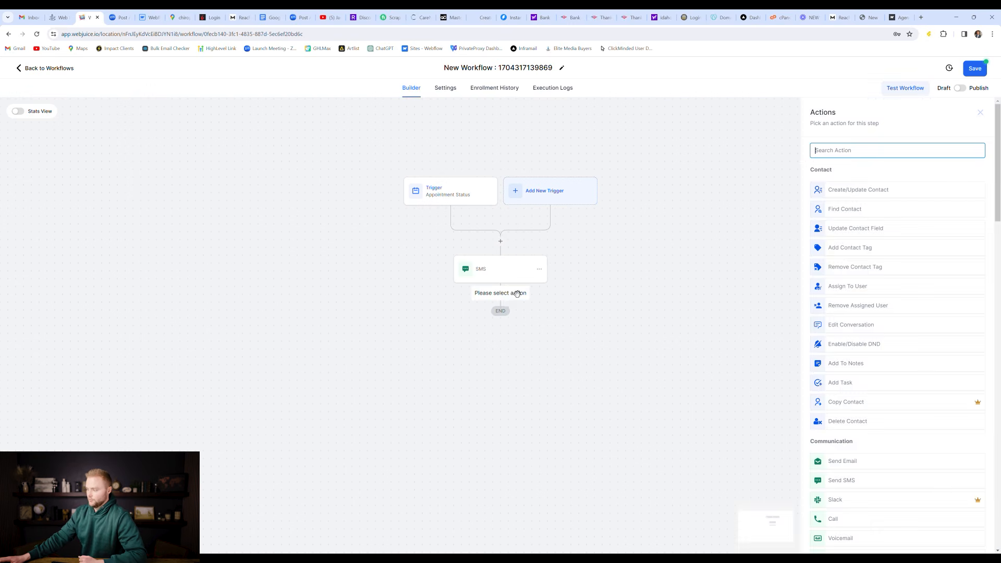
{"action": "type", "text": "wait"}
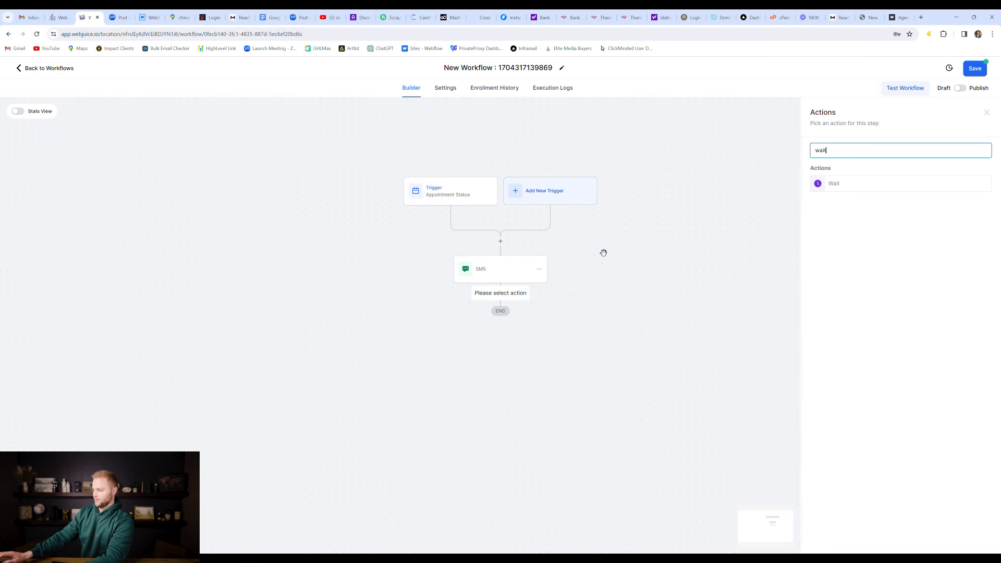
{"action": "left_click", "coordinate": [860, 183]}
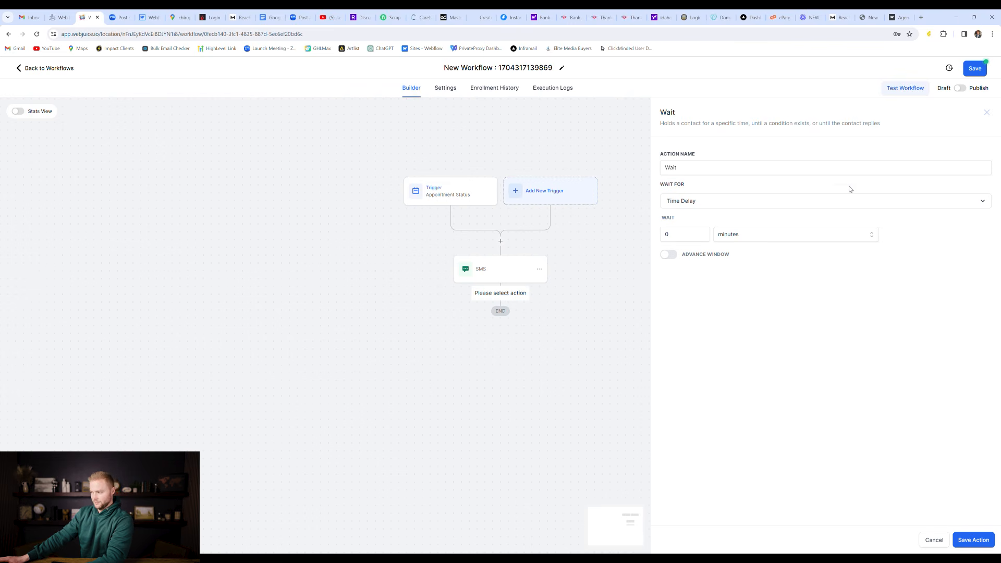
{"action": "left_click", "coordinate": [711, 171]}
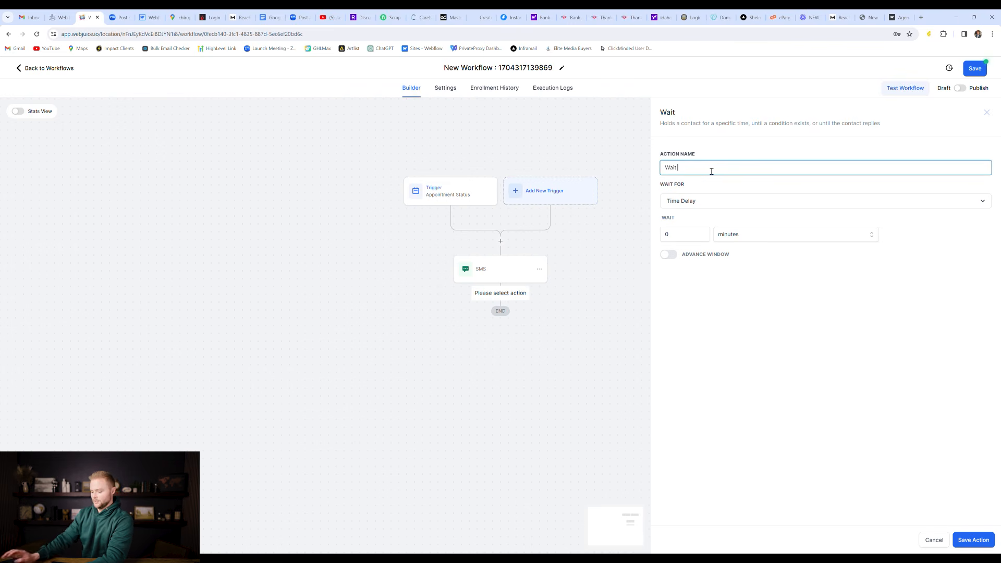
{"action": "type", "text": "1 day"}
{"action": "type", "text": " bfo"}
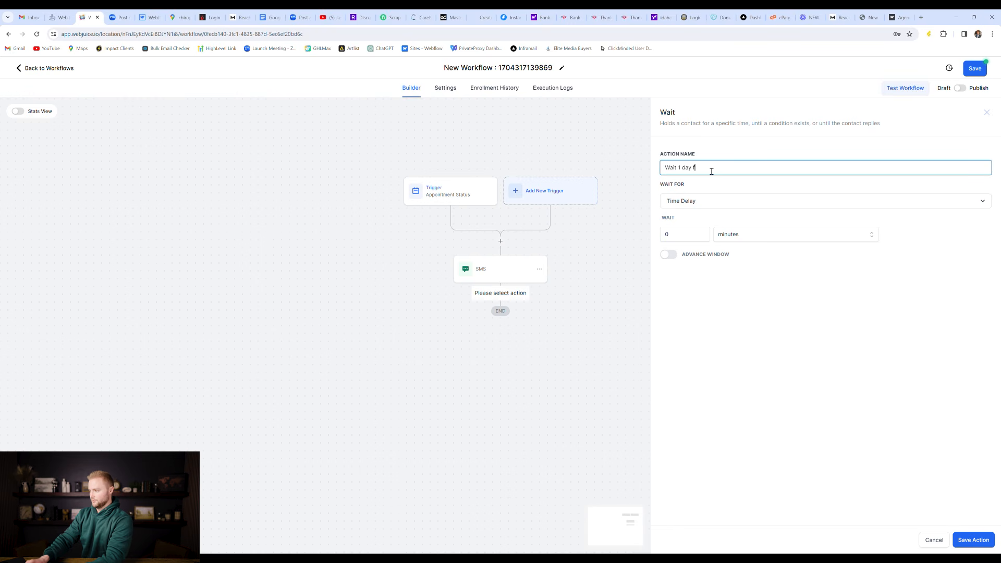
{"action": "key", "text": "BackSpace"}
{"action": "key", "text": "BackSpace"}
{"action": "type", "text": "efore appt"}
Step: Set the wait to 1 day before the appointment time
{"action": "left_click", "coordinate": [718, 203]}
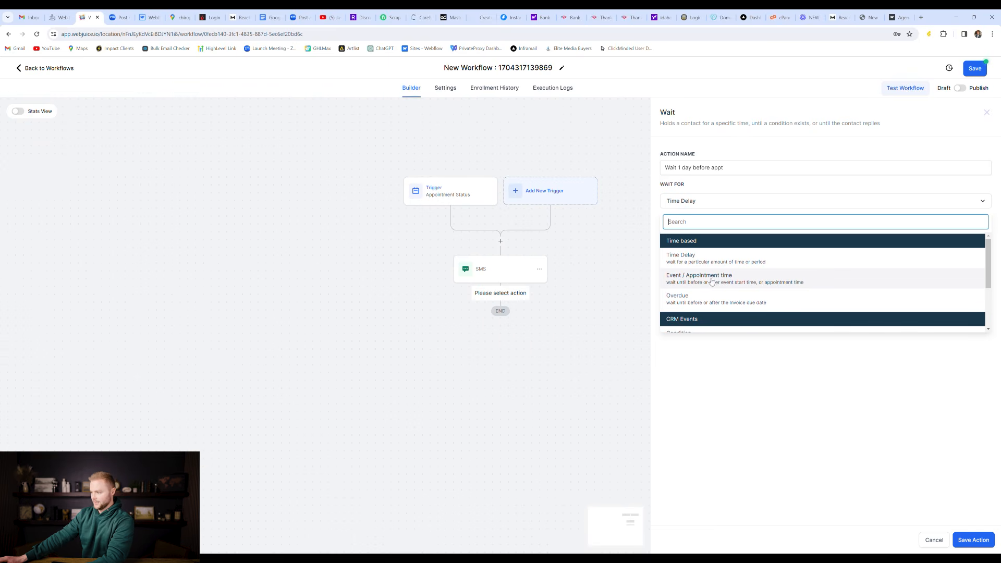
{"action": "left_click", "coordinate": [712, 281]}
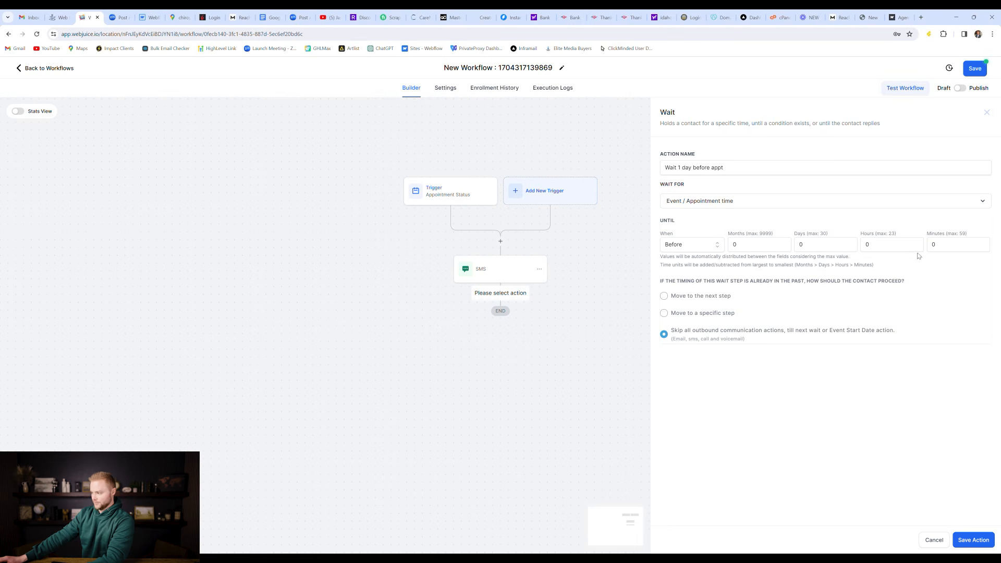
{"action": "left_click", "coordinate": [685, 248]}
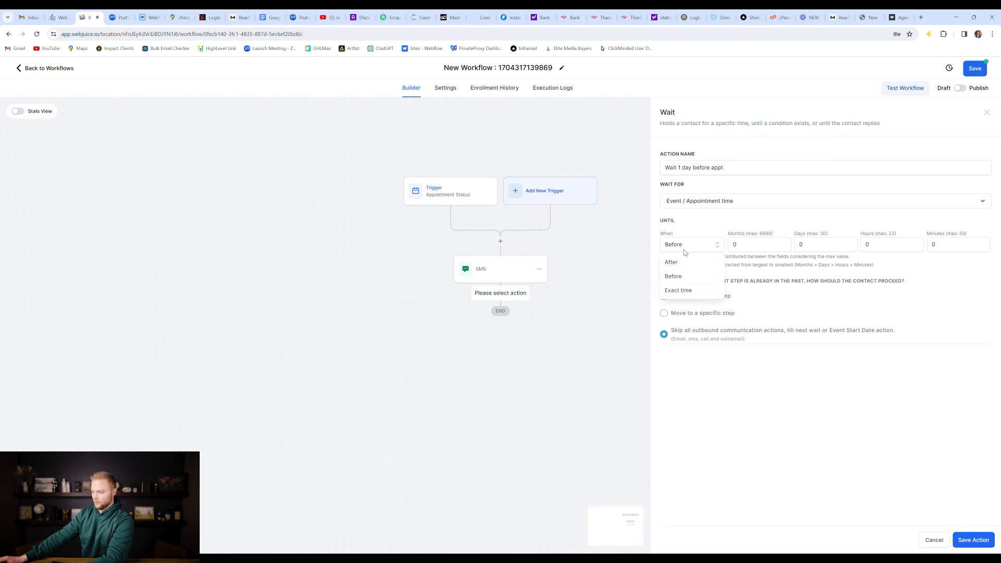
{"action": "left_click", "coordinate": [687, 276]}
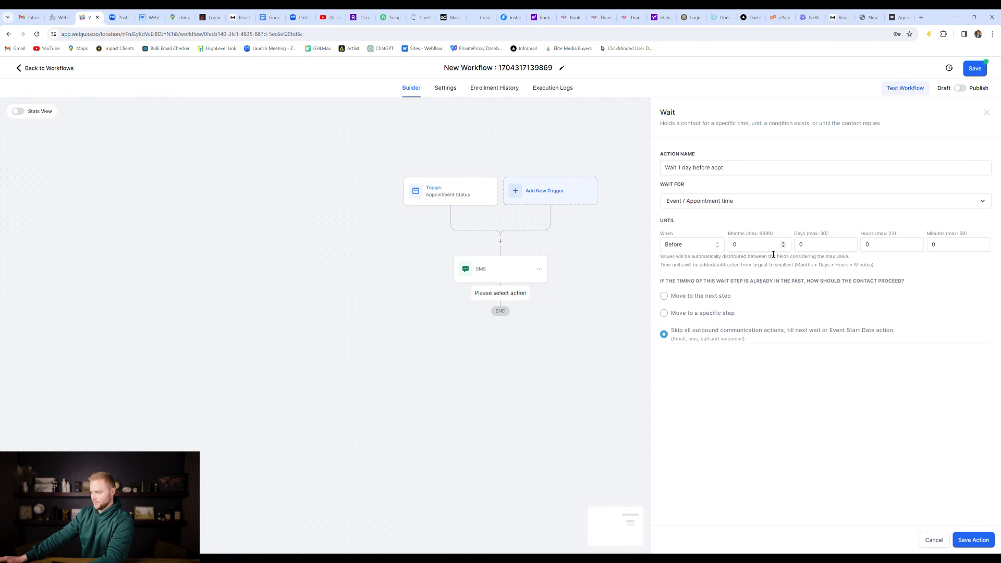
{"action": "left_click", "coordinate": [806, 245]}
{"action": "type", "text": "1"}
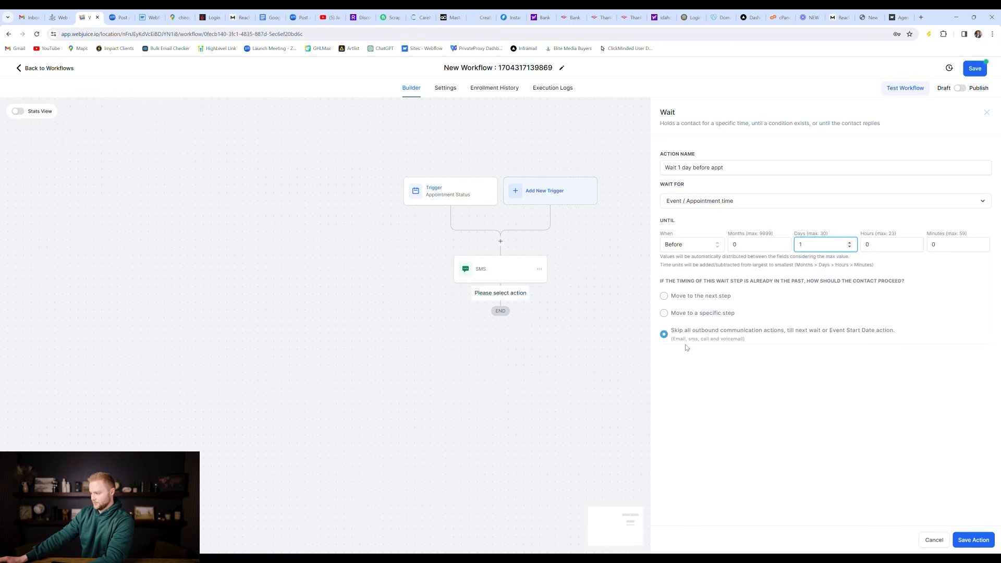
Step: Save the wait step and add a Send SMS step starting 'Hey {{contact.first_name}}'
{"action": "left_click", "coordinate": [970, 541]}
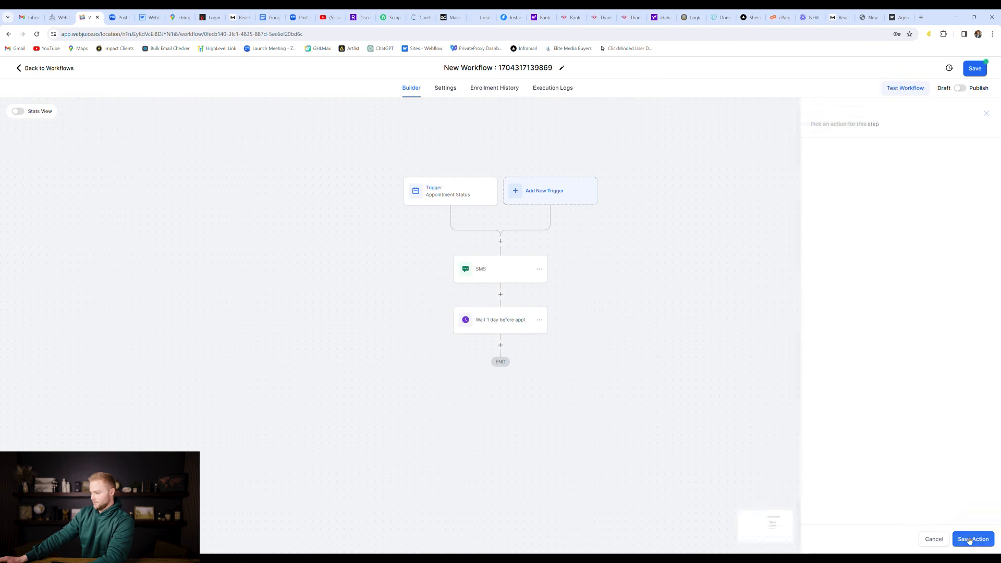
{"action": "left_click", "coordinate": [503, 349]}
{"action": "type", "text": "sms"}
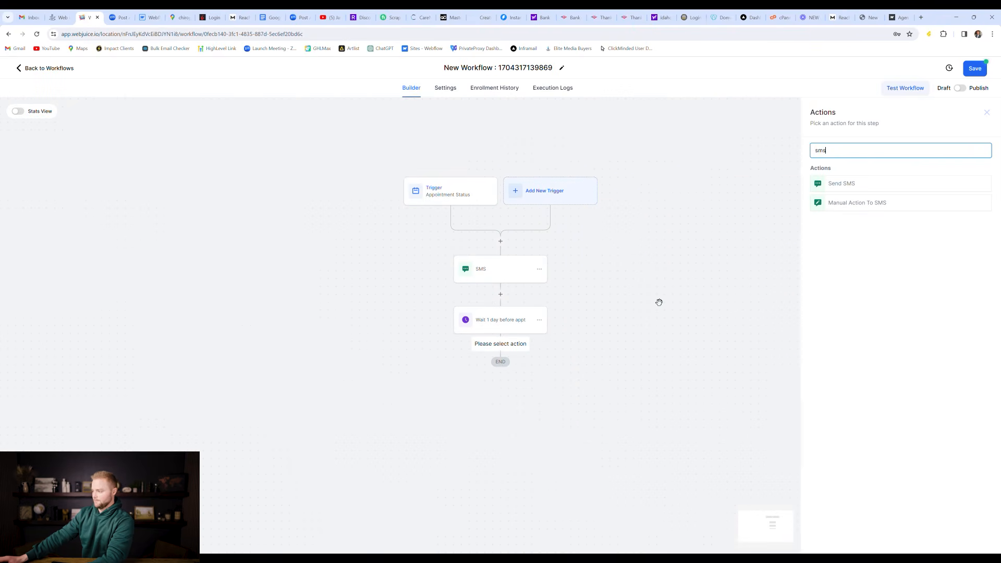
{"action": "left_click", "coordinate": [837, 188]}
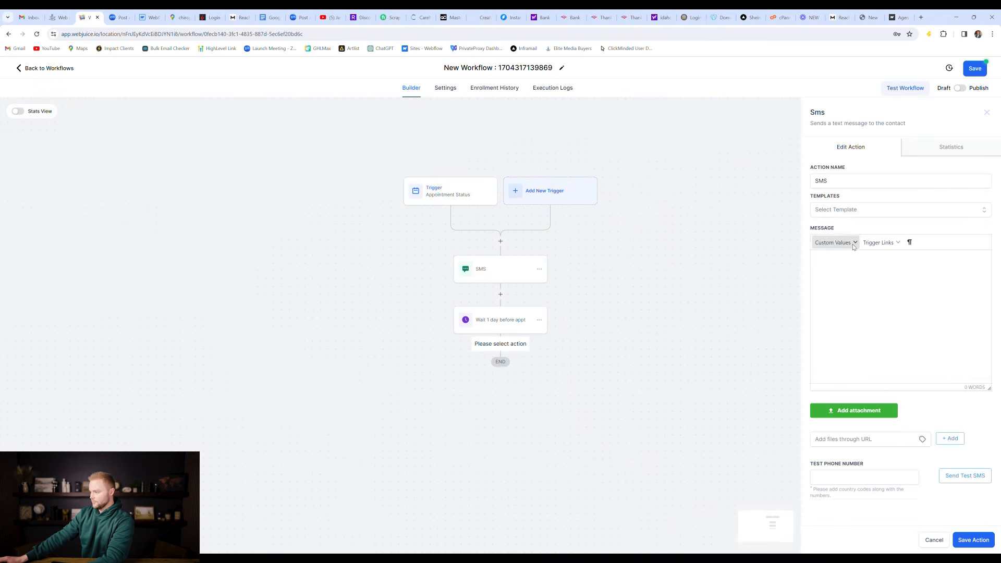
{"action": "left_click", "coordinate": [865, 273]}
{"action": "type", "text": "Hey"}
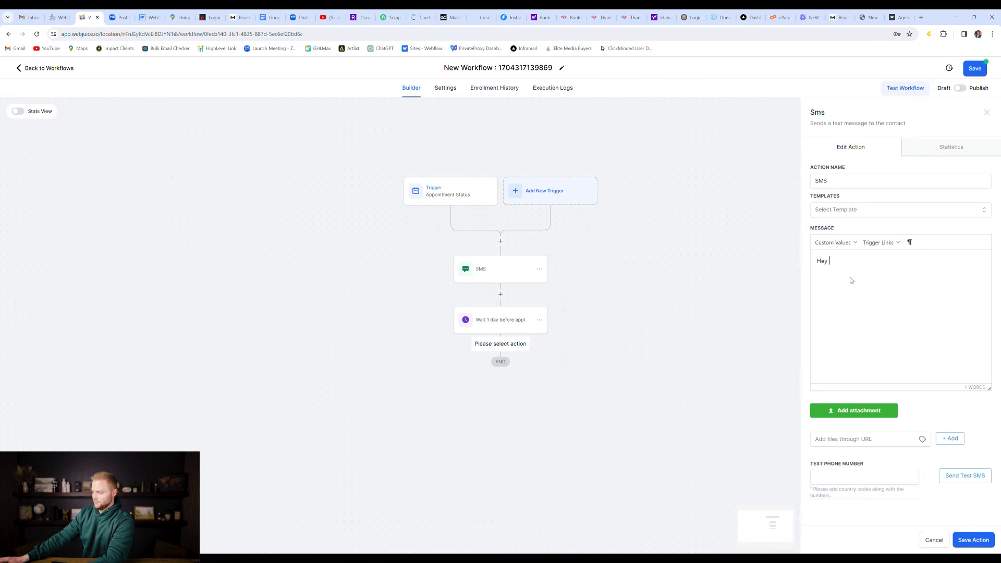
{"action": "left_click", "coordinate": [833, 242]}
{"action": "mouse_move", "coordinate": [834, 257]}
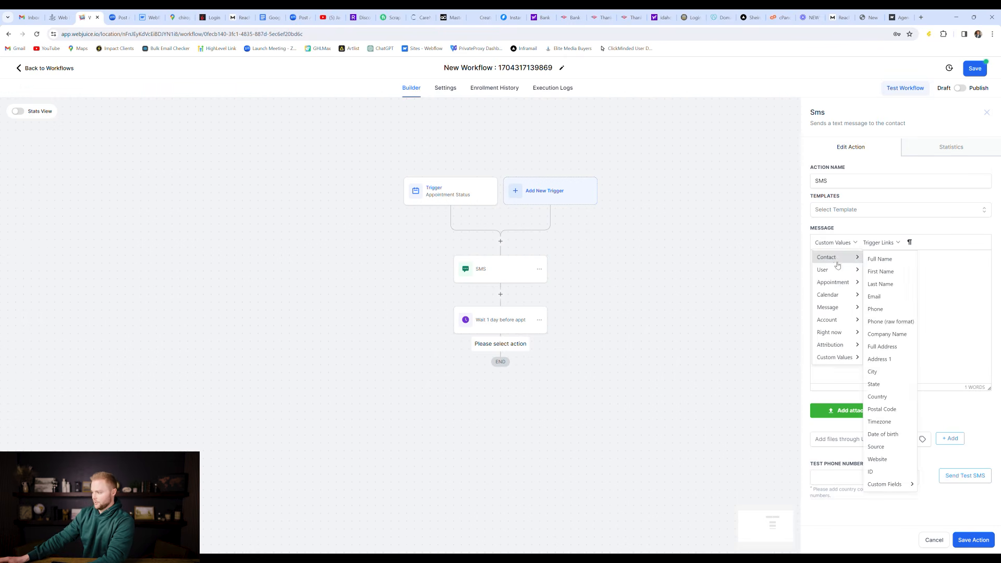
{"action": "left_click", "coordinate": [886, 273]}
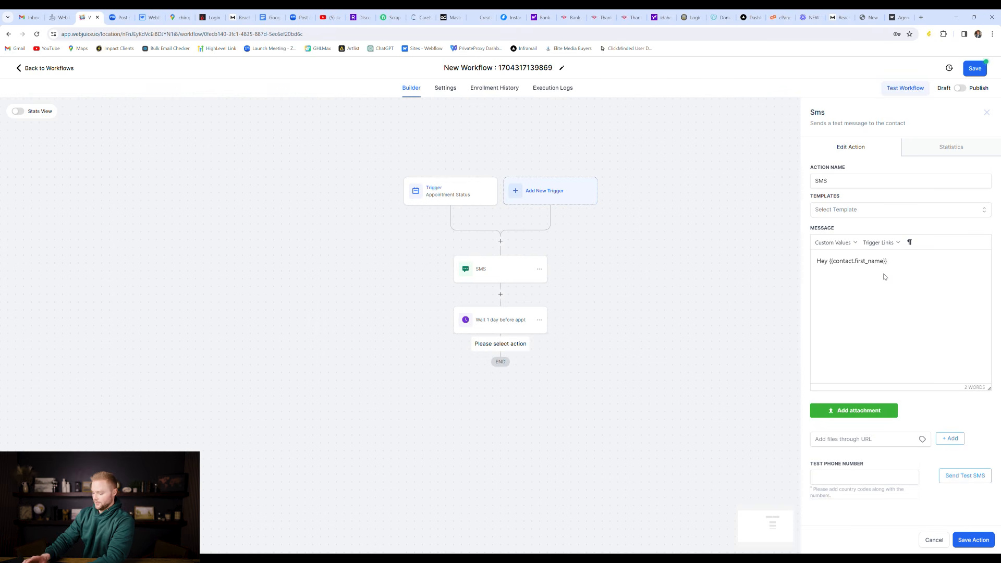
Step: Add 'Just a quick reminder our appt is in 24 hours.' on a new line and save the SMS
{"action": "type", "text": ","}
{"action": "key", "text": "Return"}
{"action": "key", "text": "Return"}
{"action": "type", "text": "Just a"}
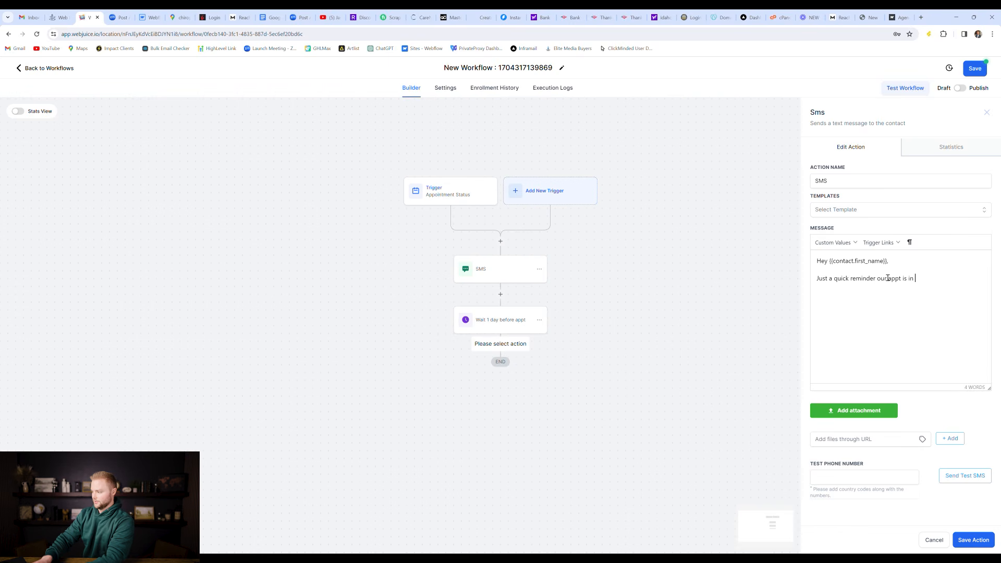
{"action": "type", "text": "quick reminder our appt is in 24 holurs"}
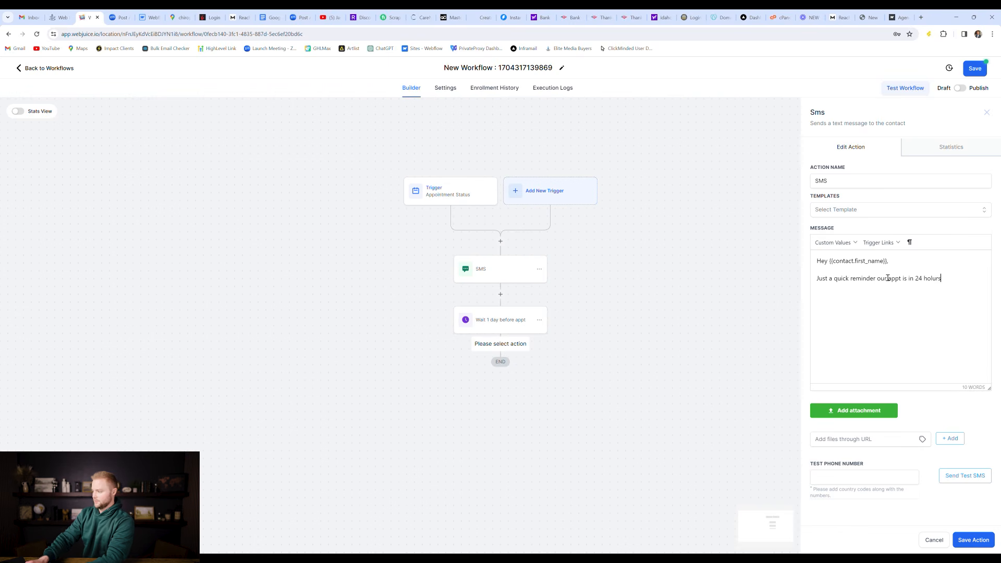
{"action": "key", "text": "BackSpace"}
{"action": "type", "text": "ours"}
{"action": "key", "text": "BackSpace"}
{"action": "type", "text": "urs."}
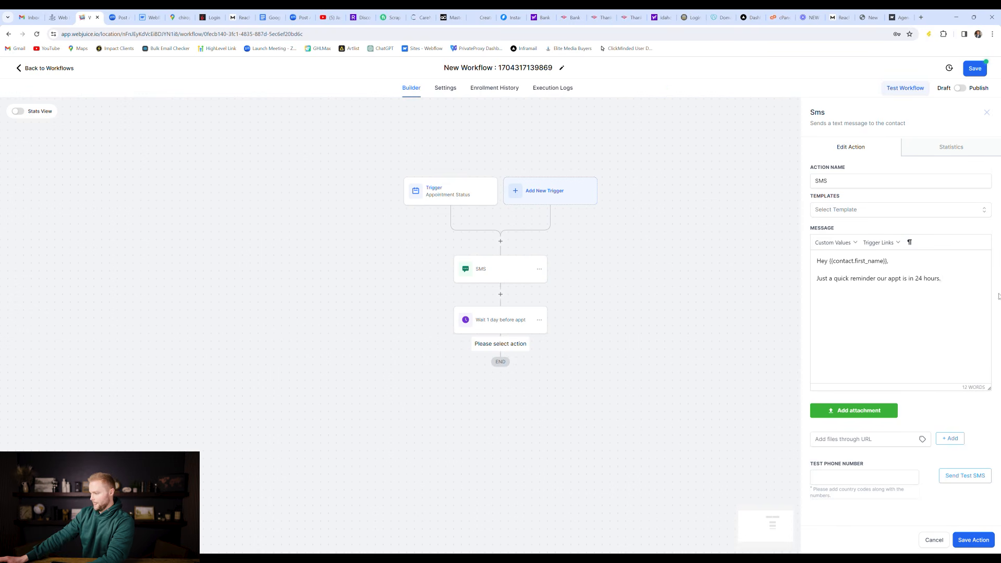
{"action": "left_click", "coordinate": [984, 537]}
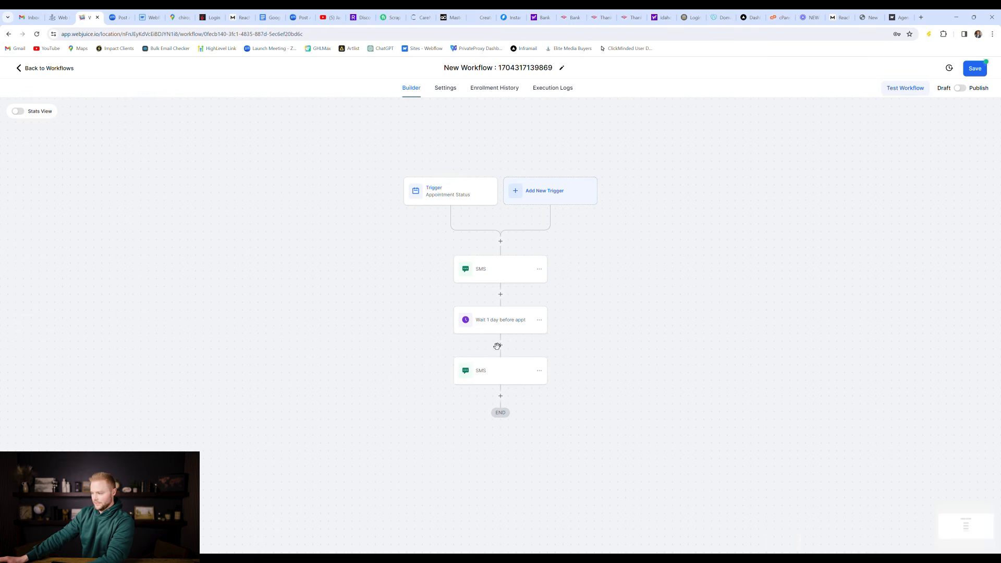
{"action": "left_click", "coordinate": [500, 294]}
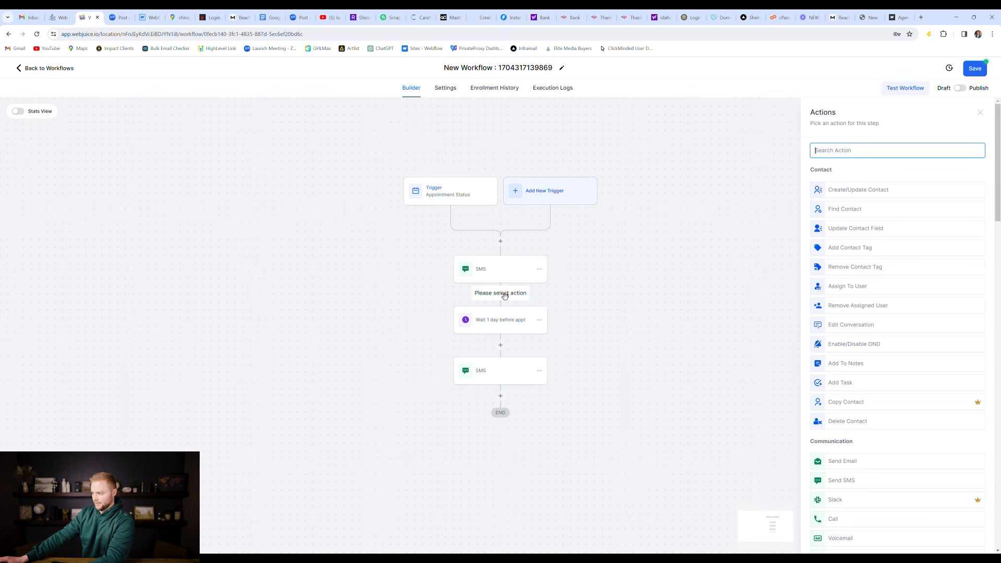
{"action": "type", "text": "email"}
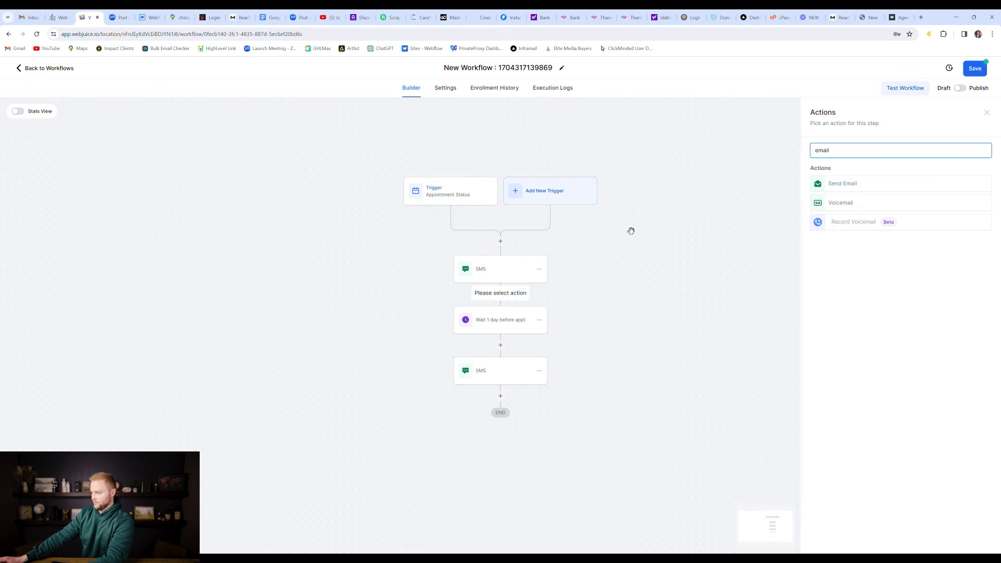
{"action": "left_click", "coordinate": [989, 110]}
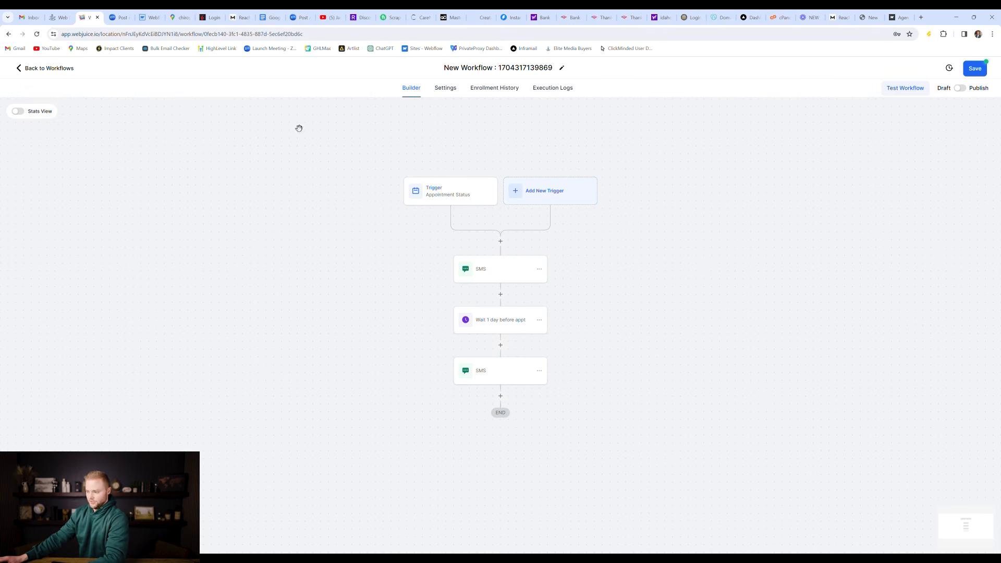
{"action": "scroll", "coordinate": [502, 261], "scroll_direction": "down", "scroll_amount": 2}
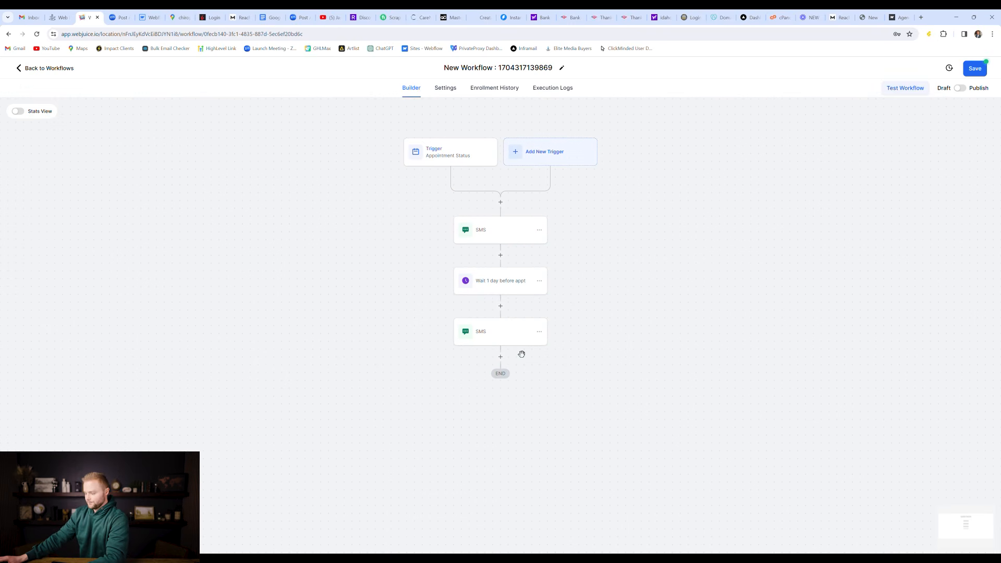
{"action": "scroll", "coordinate": [521, 353], "scroll_direction": "down", "scroll_amount": 1}
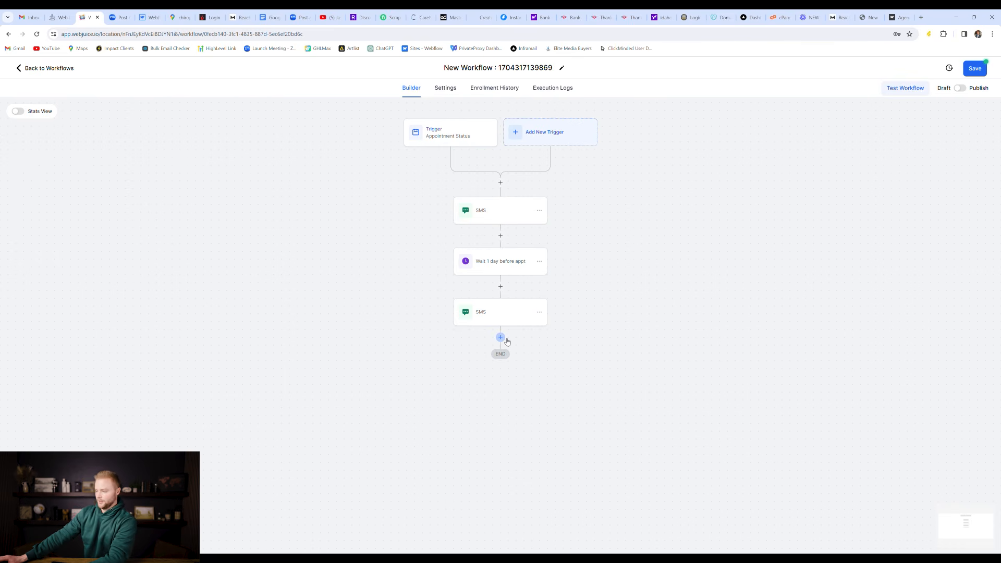
Step: Add a Wait step 'Wait 1 hour before appt' set to 1 hour before the appointment time
{"action": "left_click", "coordinate": [501, 338]}
{"action": "type", "text": "wait"}
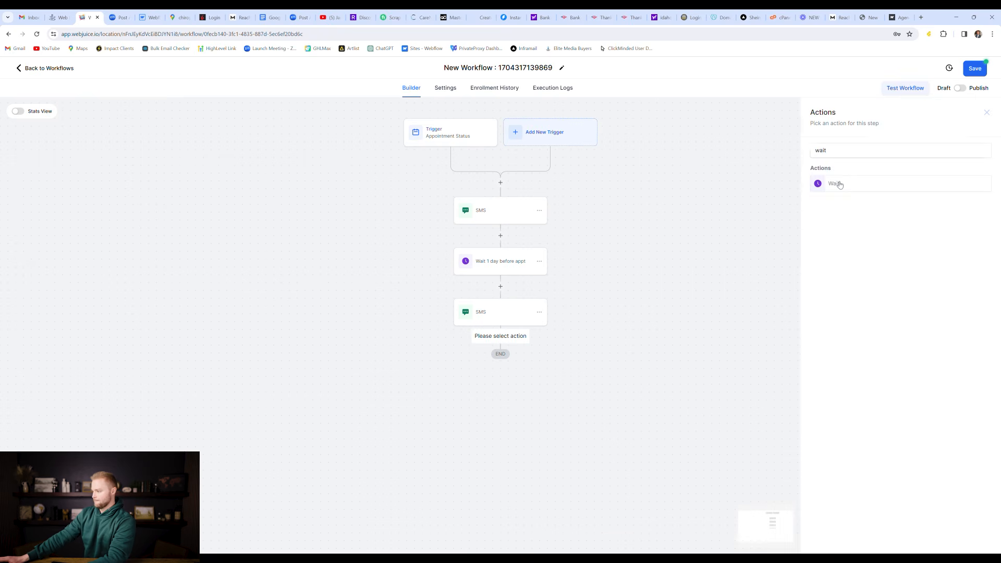
{"action": "left_click", "coordinate": [837, 184]}
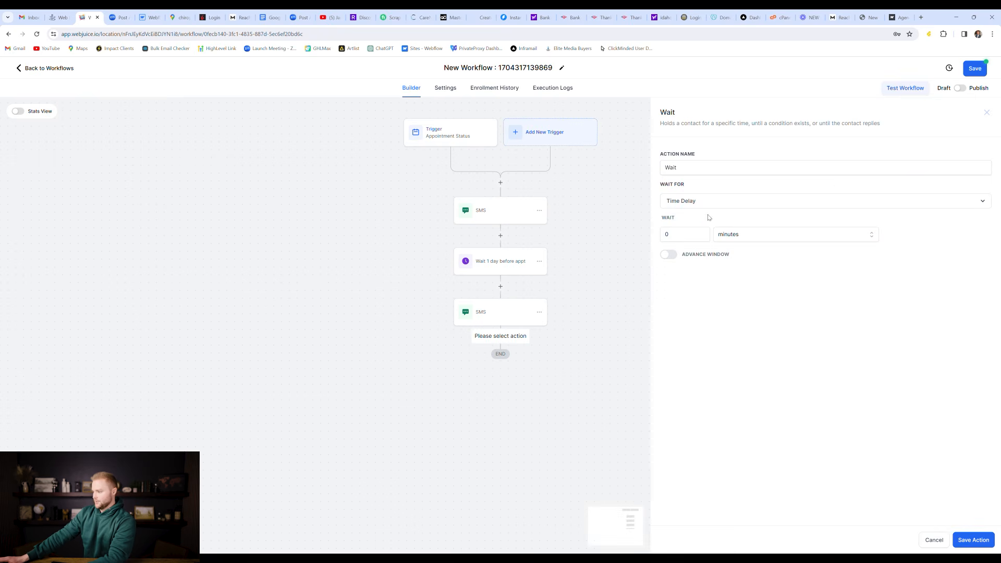
{"action": "left_click", "coordinate": [708, 205]}
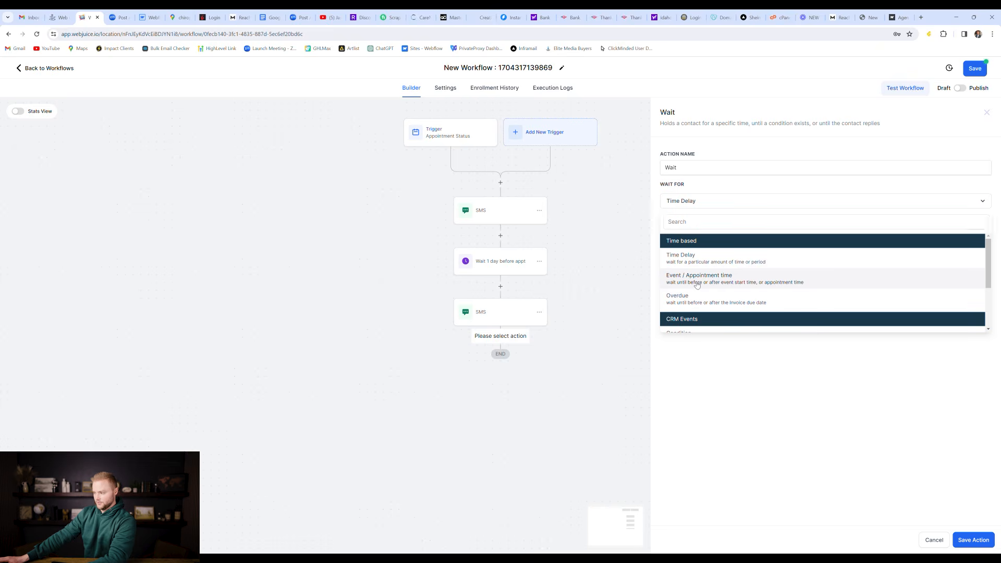
{"action": "left_click", "coordinate": [695, 282]}
{"action": "left_click", "coordinate": [876, 249]}
{"action": "type", "text": "1"}
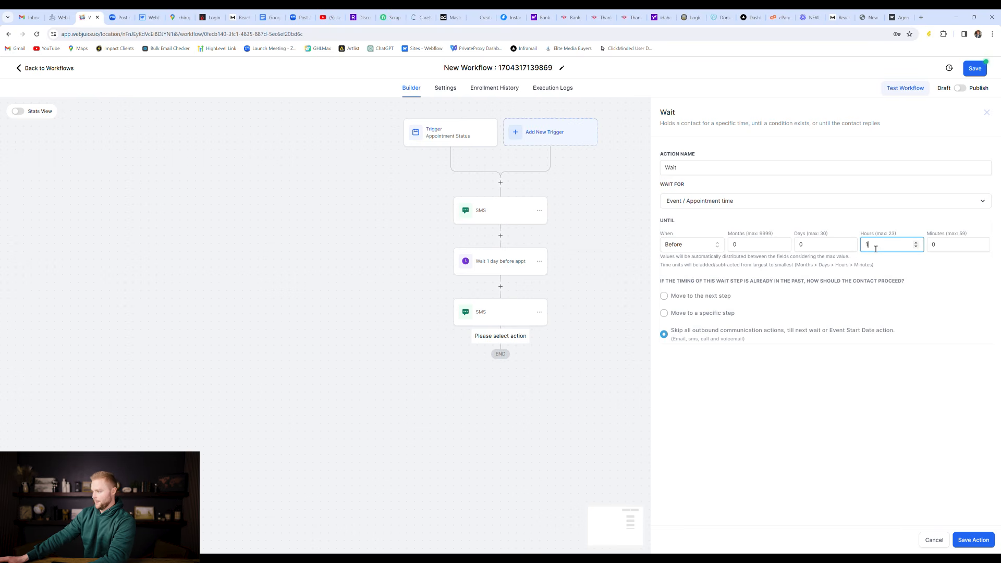
{"action": "left_click", "coordinate": [749, 172]}
{"action": "type", "text": "1 hour be"}
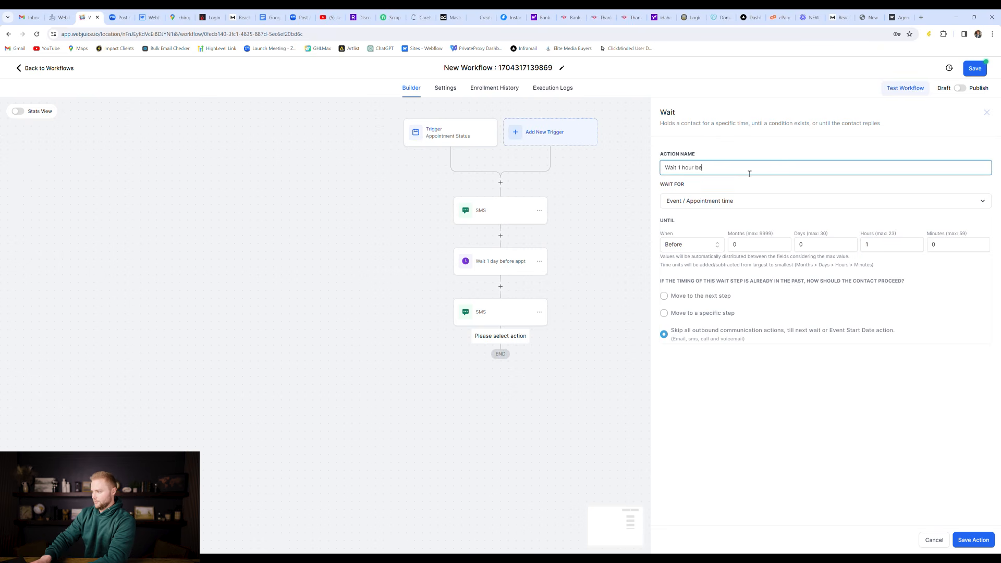
{"action": "type", "text": "fore appt"}
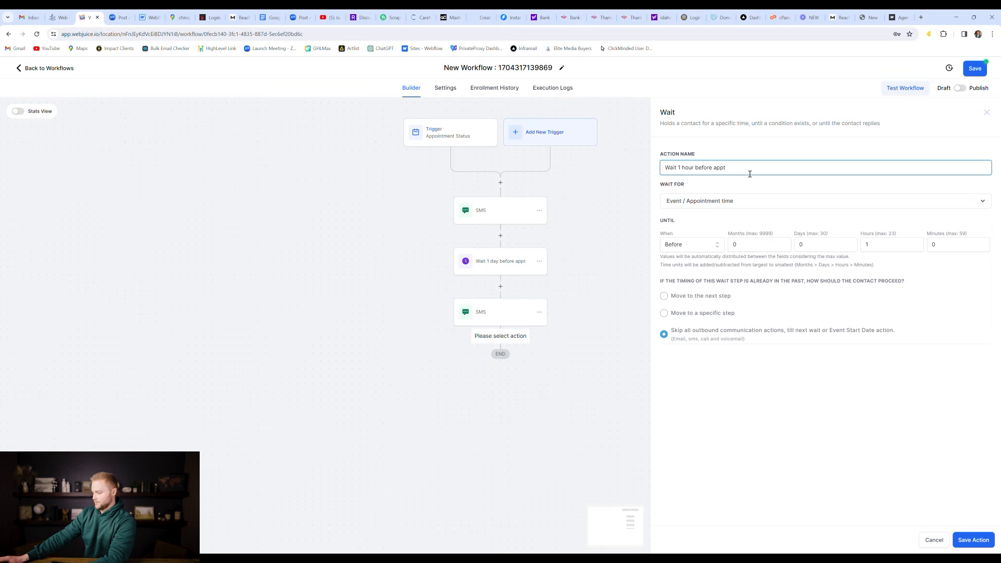
{"action": "left_click", "coordinate": [971, 541]}
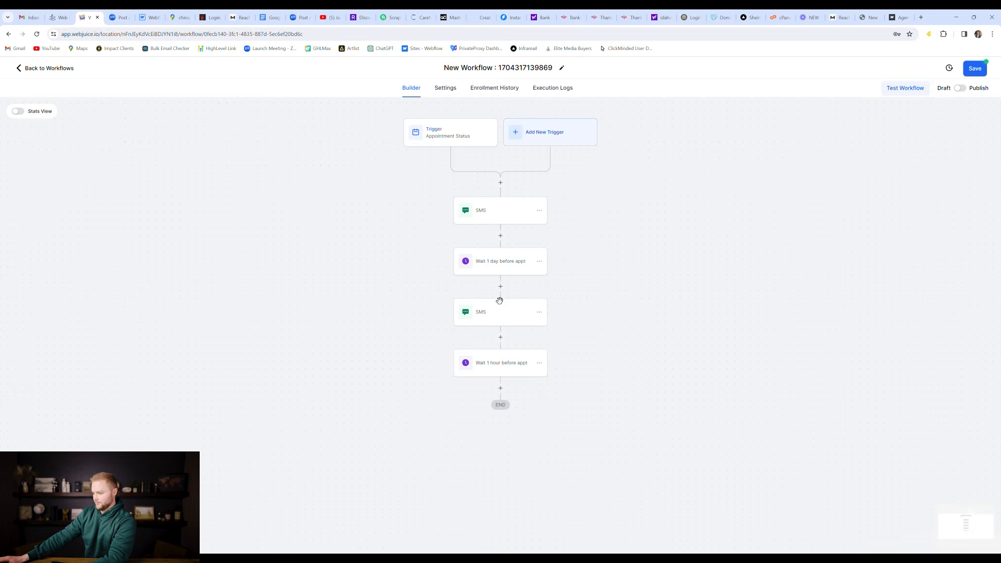
{"action": "scroll", "coordinate": [514, 363], "scroll_direction": "down", "scroll_amount": 1}
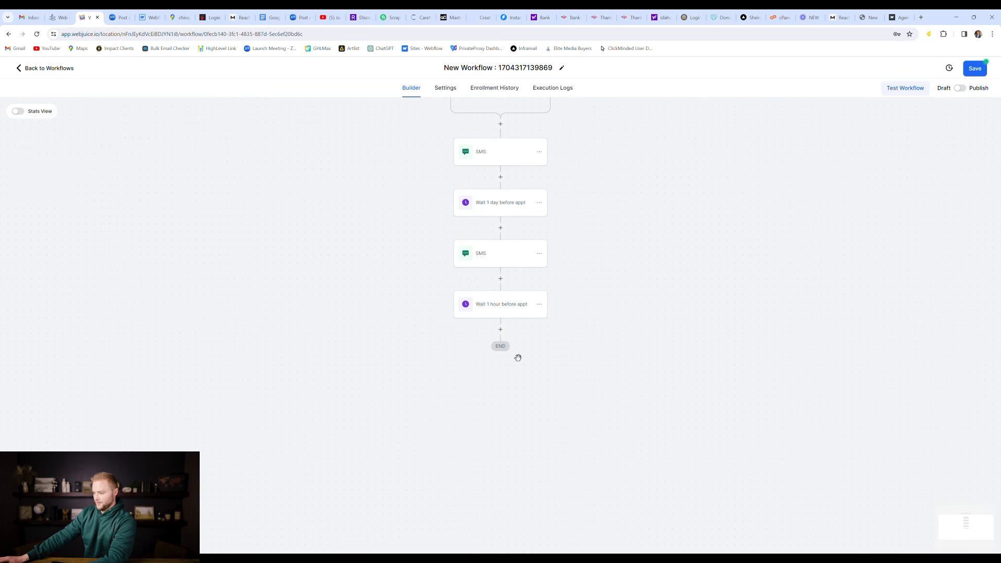
Step: Add a third SMS step after the 1-hour wait greeting 'Hey {{contact.first_name}}.' and save it
{"action": "left_click", "coordinate": [500, 329]}
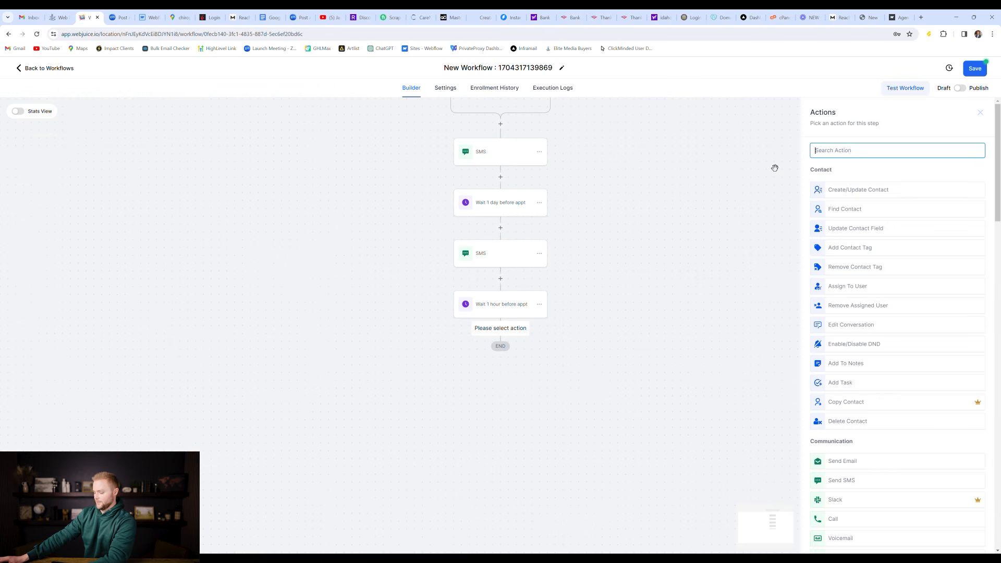
{"action": "type", "text": "sms"}
{"action": "left_click", "coordinate": [870, 182]}
{"action": "left_click", "coordinate": [881, 190]}
{"action": "left_click", "coordinate": [865, 270]}
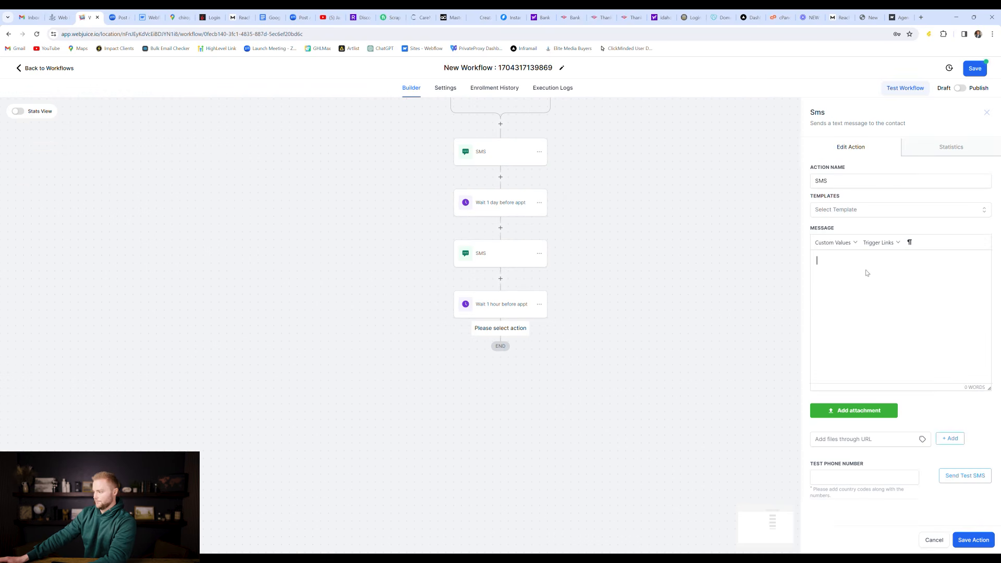
{"action": "type", "text": "Hey"}
{"action": "left_click", "coordinate": [834, 243]}
{"action": "mouse_move", "coordinate": [834, 259]}
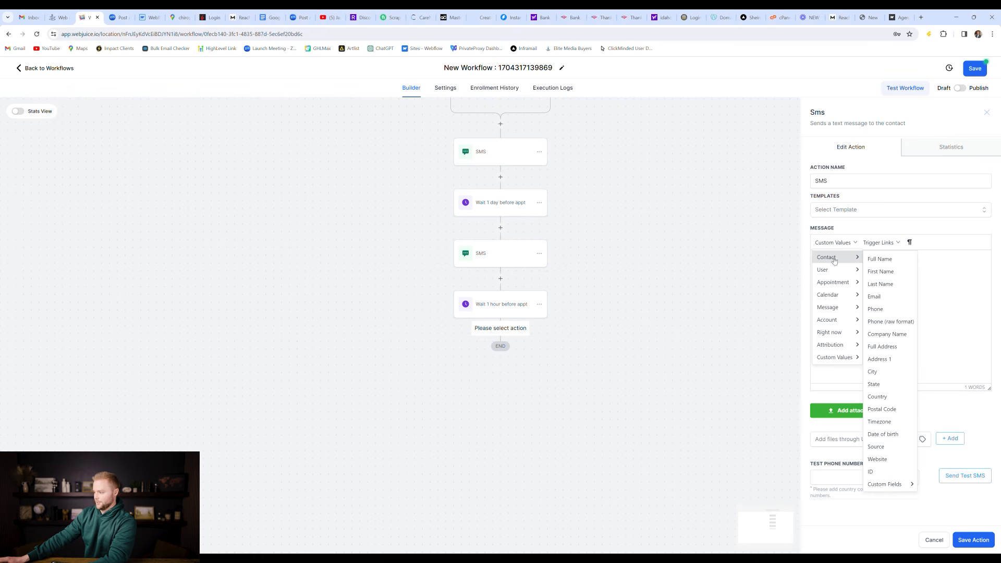
{"action": "left_click", "coordinate": [872, 270]}
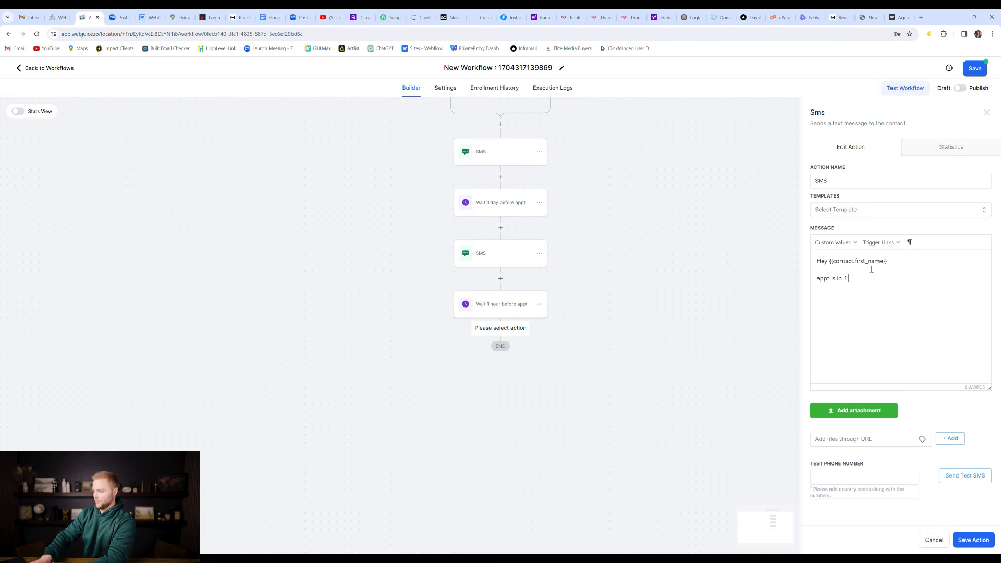
{"action": "type", "text": "."}
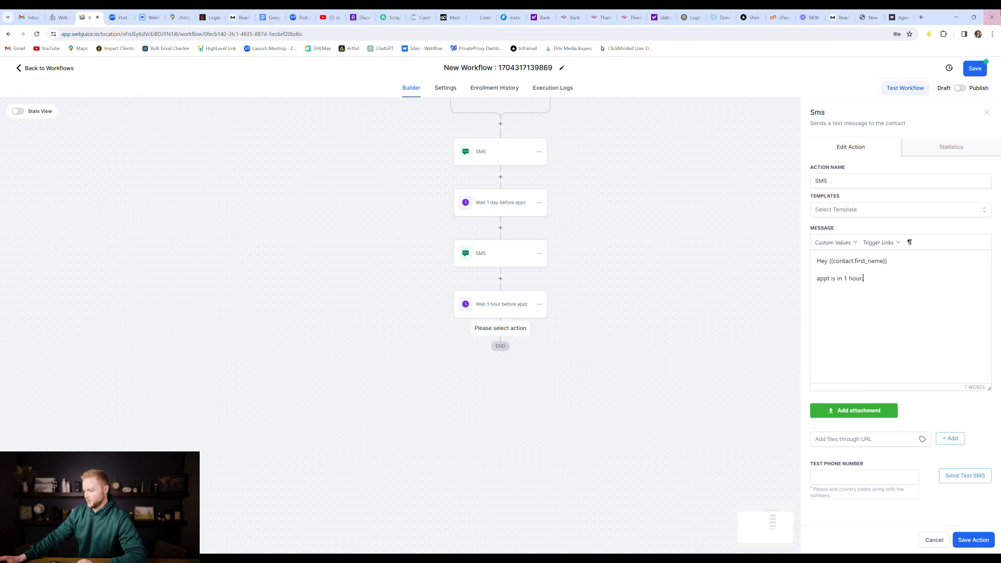
{"action": "left_click", "coordinate": [979, 539]}
{"action": "scroll", "coordinate": [554, 121], "scroll_direction": "up", "scroll_amount": 1}
Step: Scroll the workflow canvas up and back down to review the step sequence
{"action": "scroll", "coordinate": [599, 165], "scroll_direction": "up", "scroll_amount": 1}
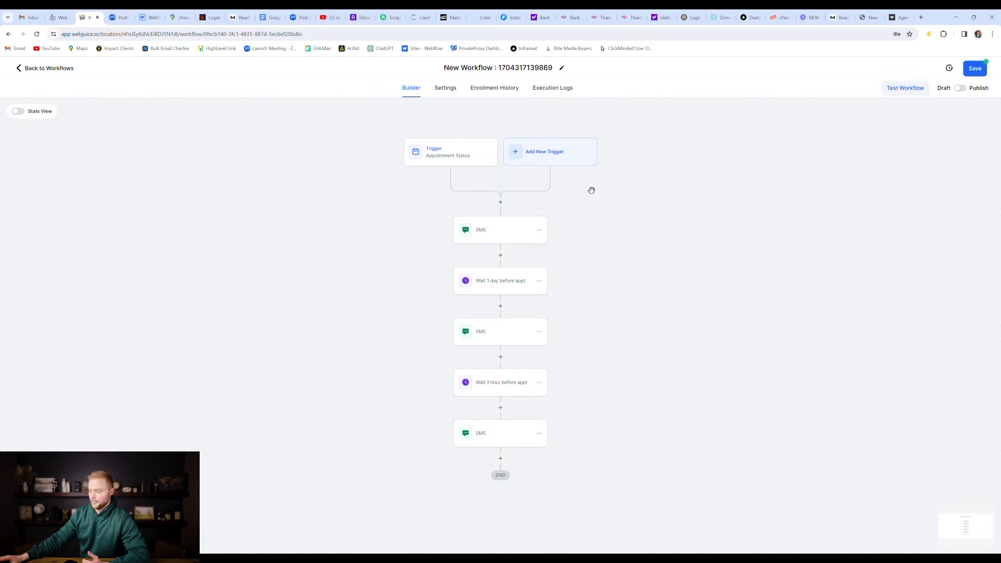
{"action": "scroll", "coordinate": [591, 190], "scroll_direction": "down", "scroll_amount": 1}
{"action": "scroll", "coordinate": [584, 270], "scroll_direction": "down", "scroll_amount": 1}
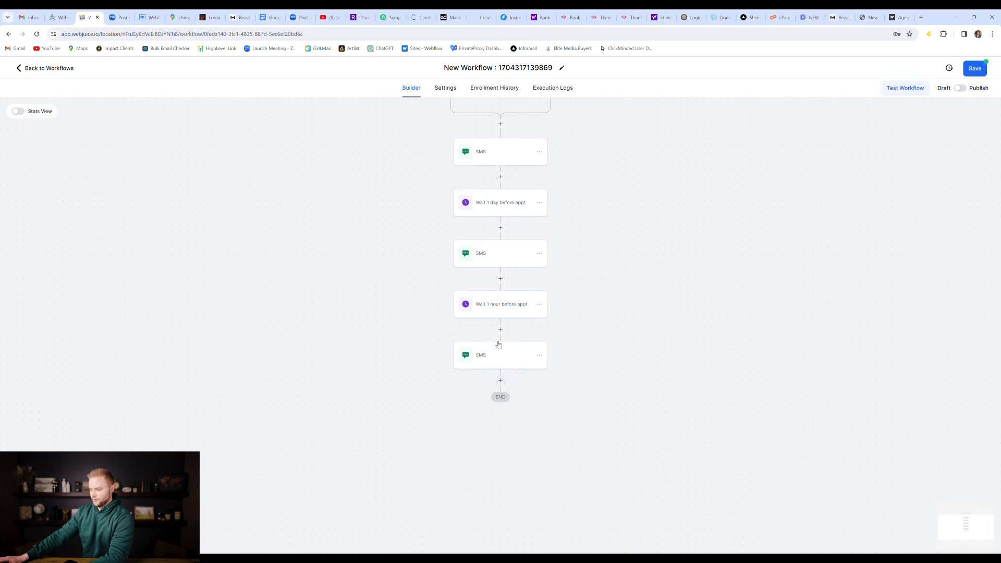
Step: Add a Wait step named '1 hour after appointment', timed relative to the appointment
{"action": "left_click", "coordinate": [500, 382]}
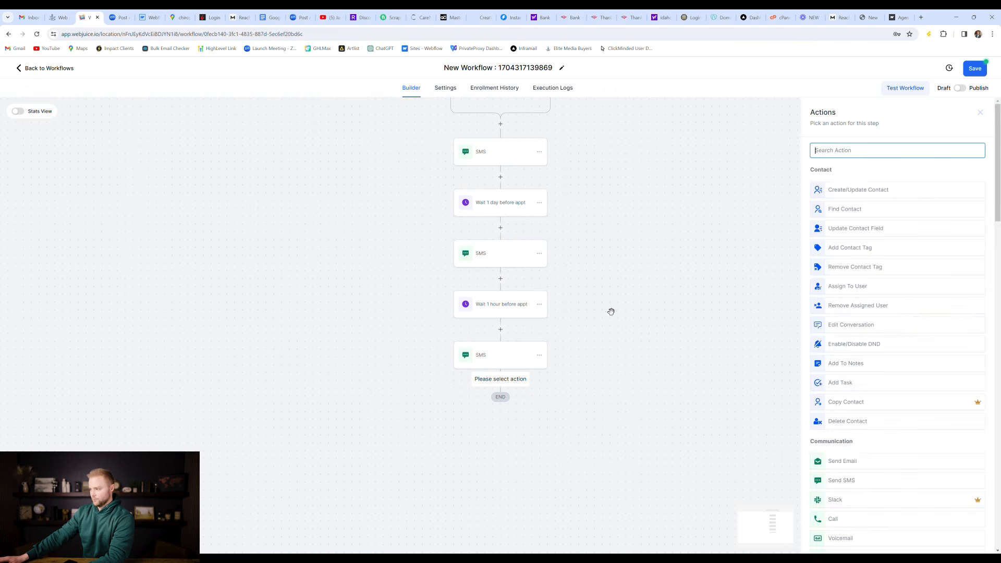
{"action": "type", "text": "wait"}
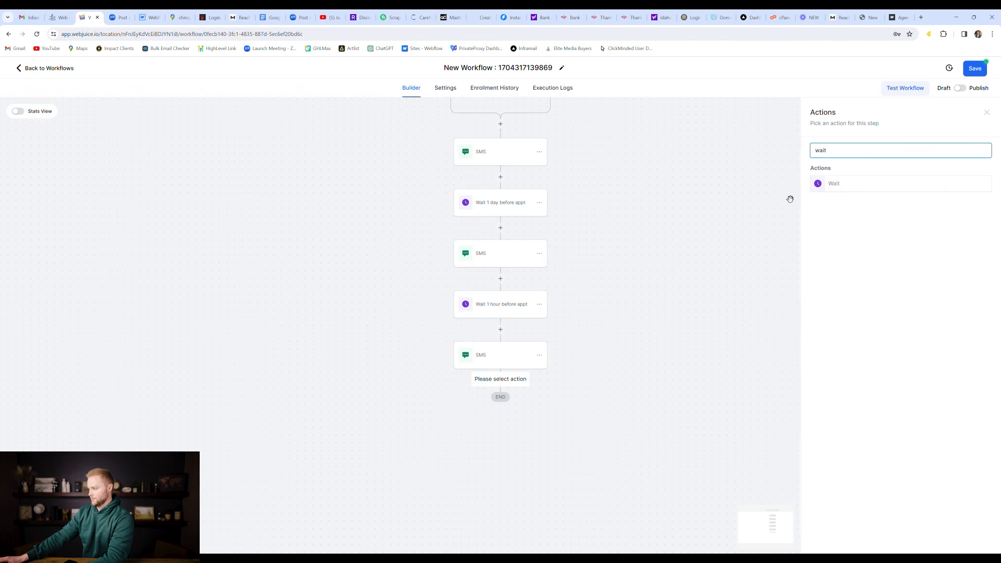
{"action": "left_click", "coordinate": [864, 182]}
{"action": "left_click", "coordinate": [723, 171]}
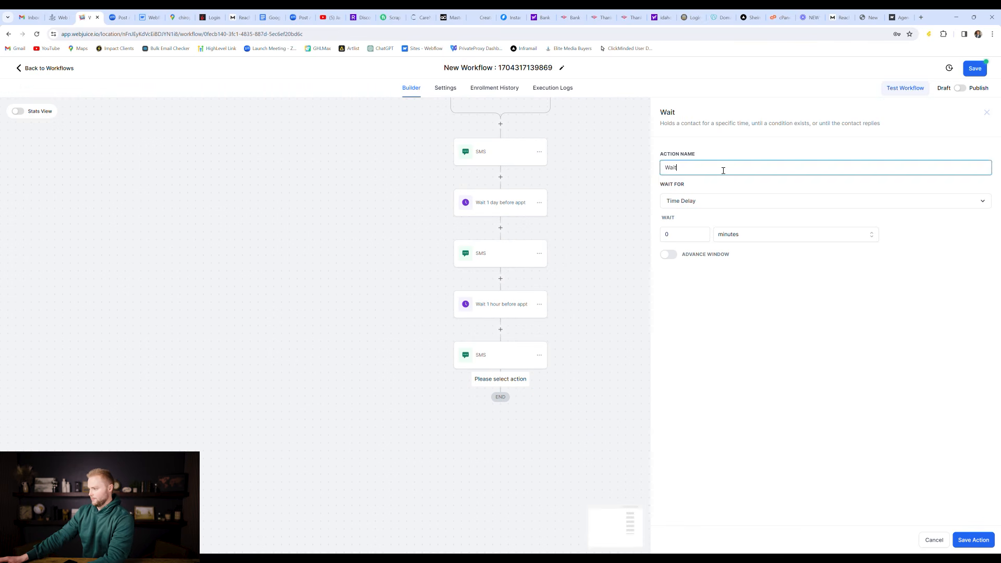
{"action": "left_click", "coordinate": [720, 200]}
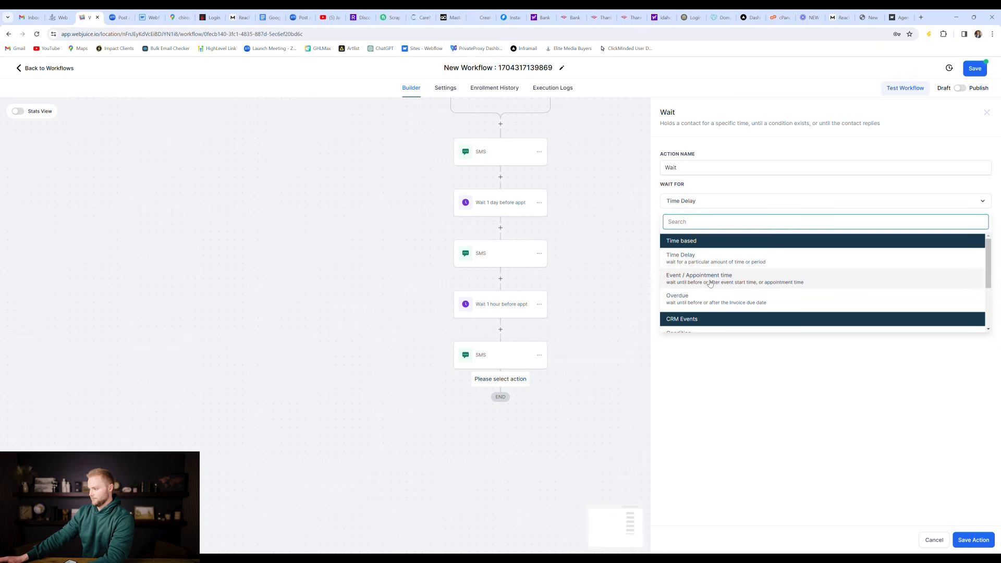
{"action": "left_click", "coordinate": [710, 283]}
{"action": "left_click", "coordinate": [708, 171]}
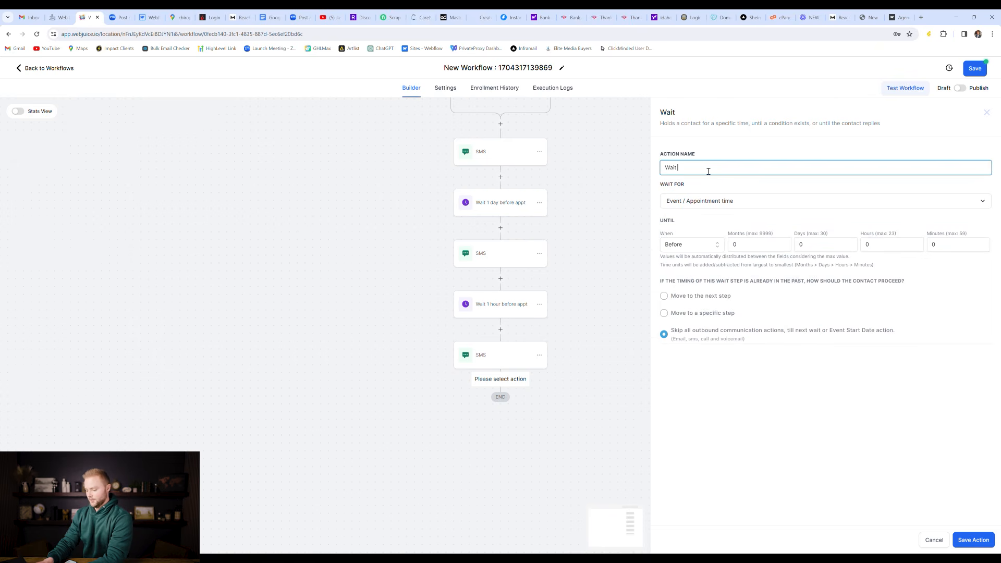
{"action": "type", "text": "1 hour a"}
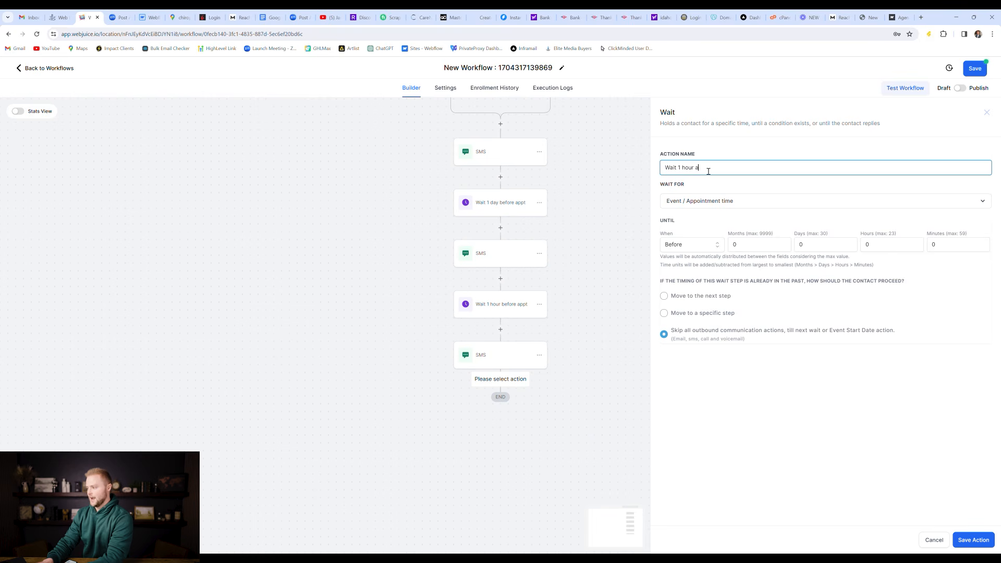
{"action": "type", "text": "fter appointment"}
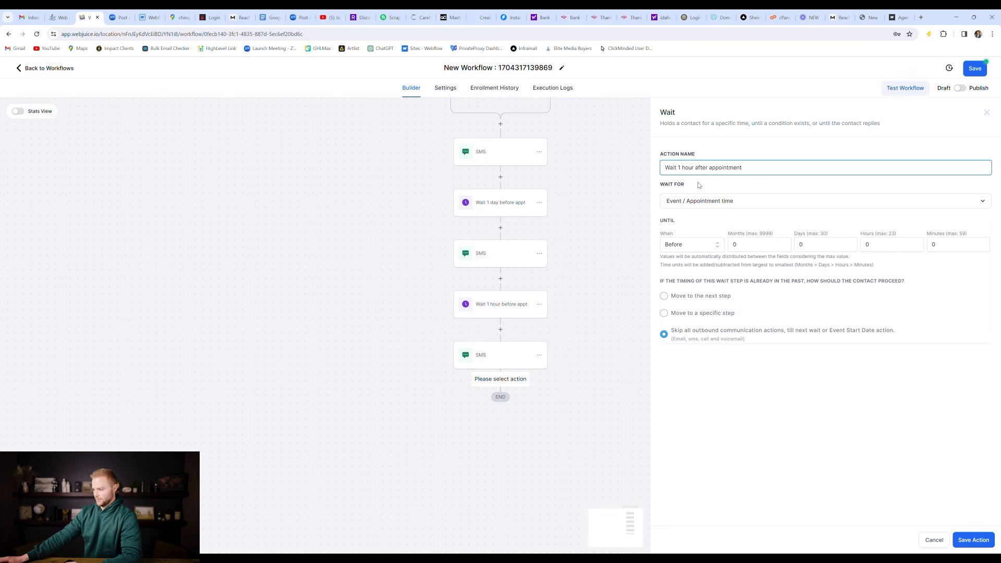
Step: Set the wait to 1 hour after the appointment and save the step
{"action": "left_click", "coordinate": [699, 245]}
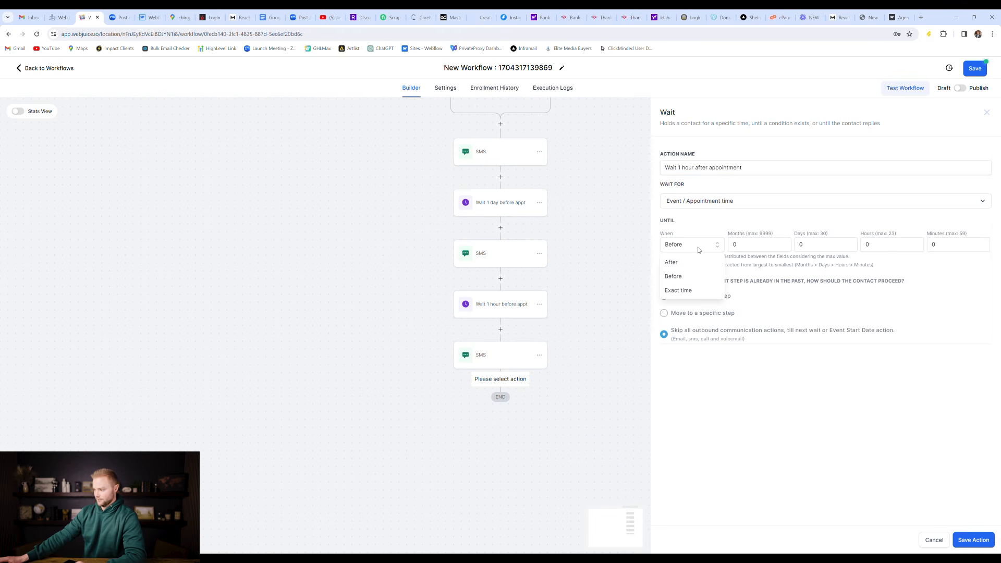
{"action": "left_click", "coordinate": [691, 261]}
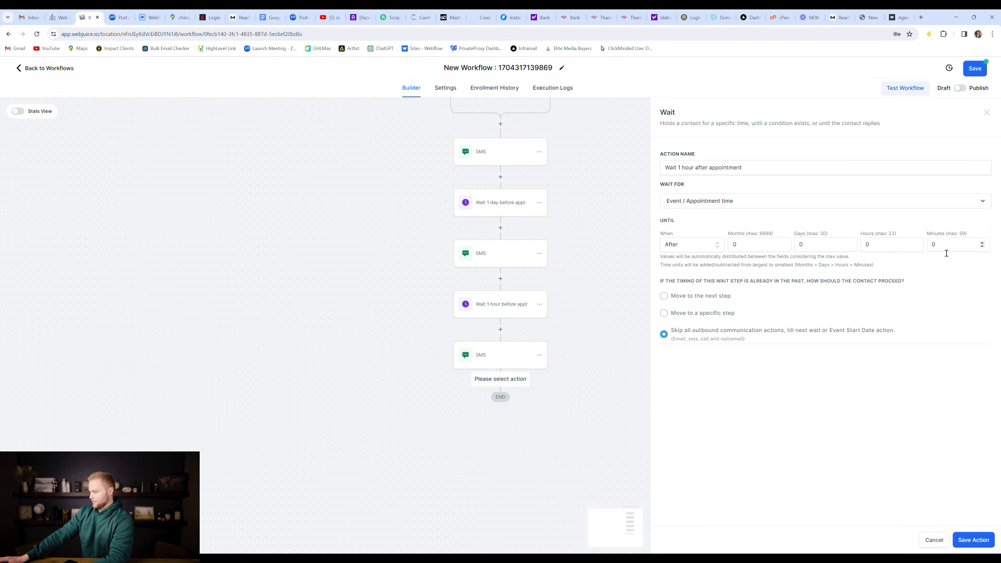
{"action": "left_click", "coordinate": [892, 245]}
{"action": "type", "text": "1"}
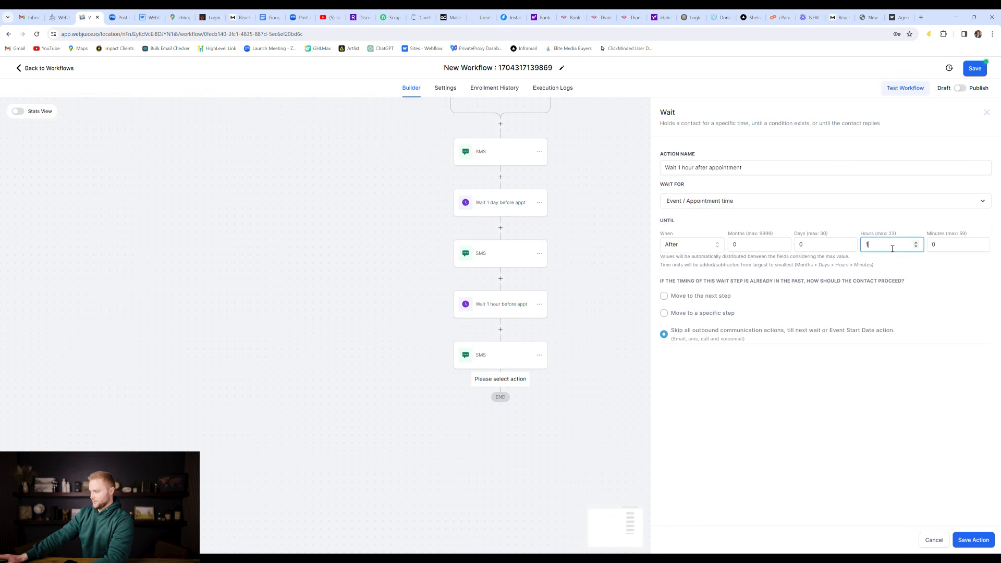
{"action": "left_click", "coordinate": [866, 225]}
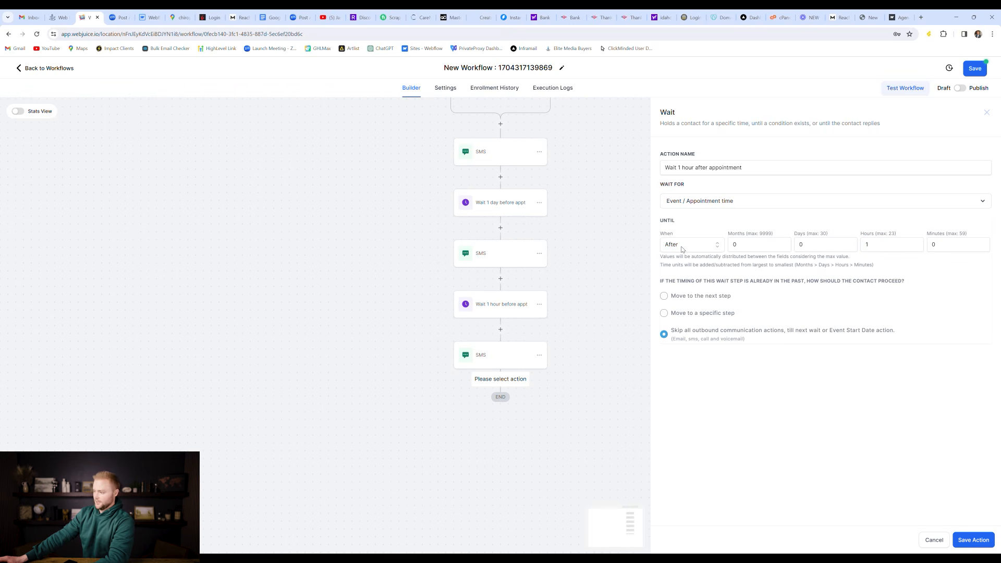
{"action": "left_click", "coordinate": [973, 539]}
{"action": "scroll", "coordinate": [657, 407], "scroll_direction": "down", "scroll_amount": 1}
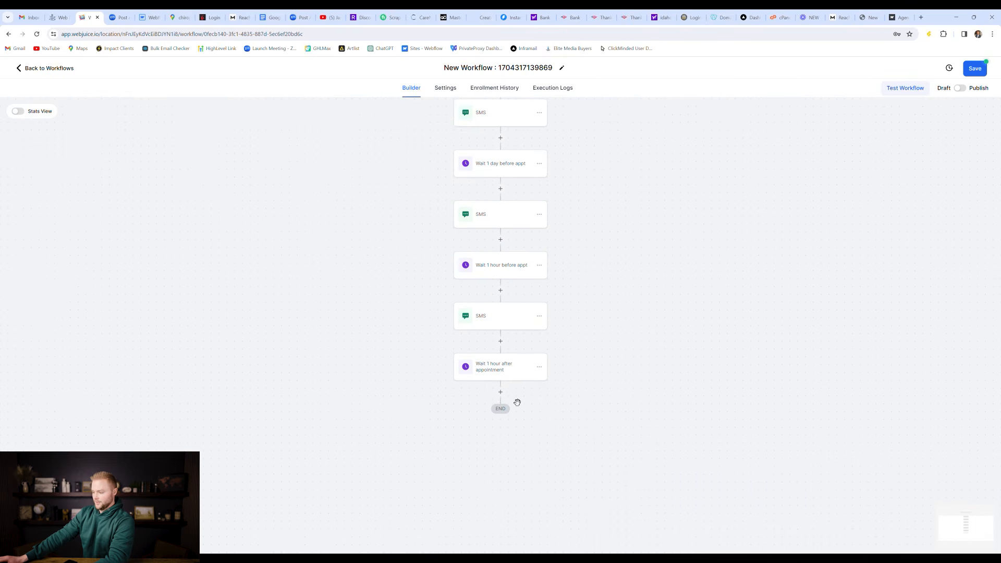
Step: Add a Send Review Request step with review type SMS before END, then recheck its settings
{"action": "left_click", "coordinate": [501, 394]}
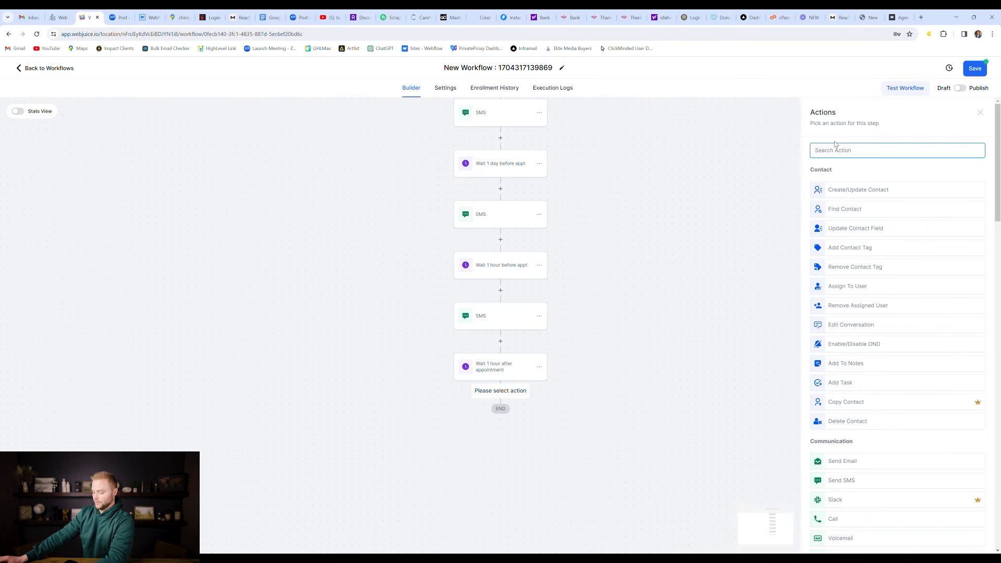
{"action": "type", "text": "googl"}
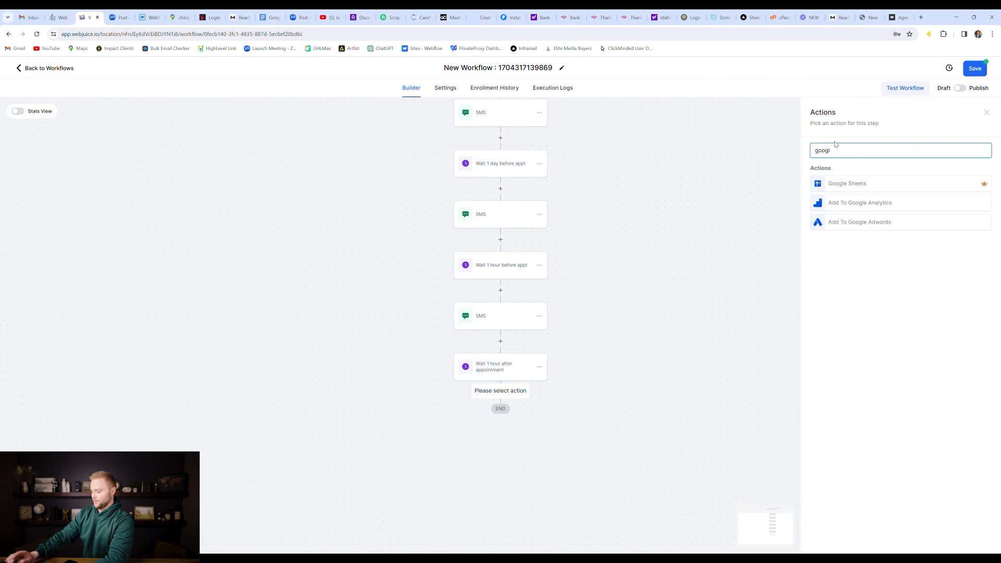
{"action": "key", "text": "BackSpace"}
{"action": "key", "text": "BackSpace"}
{"action": "key", "text": "BackSpace"}
{"action": "key", "text": "BackSpace"}
{"action": "key", "text": "BackSpace"}
{"action": "type", "text": "rev"}
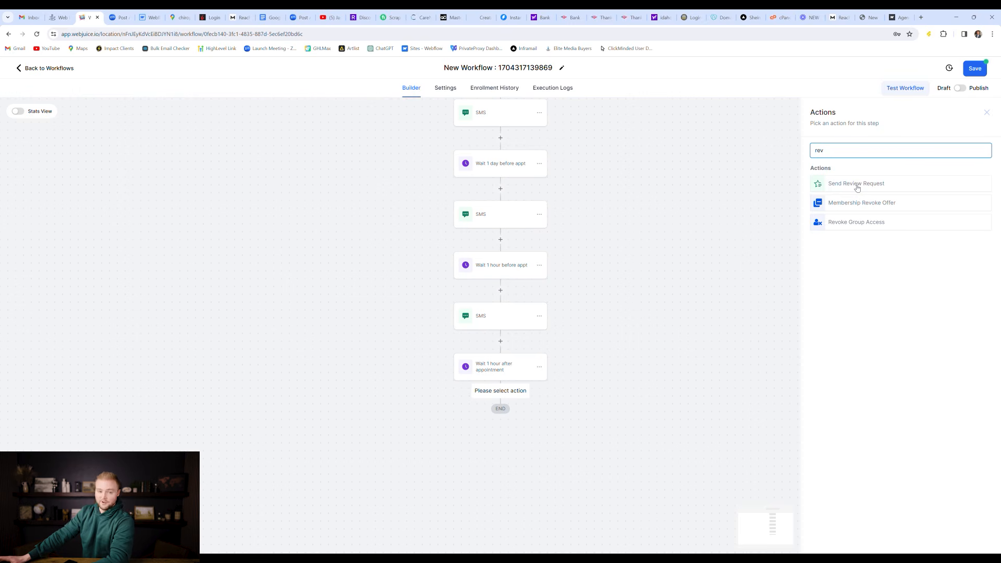
{"action": "left_click", "coordinate": [857, 185]}
{"action": "left_click", "coordinate": [843, 201]}
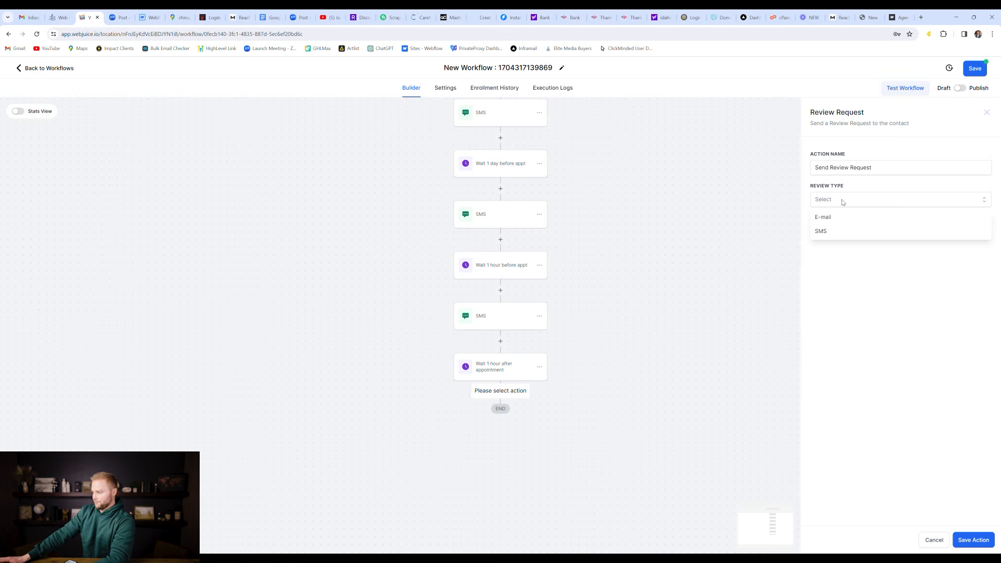
{"action": "left_click", "coordinate": [827, 233]}
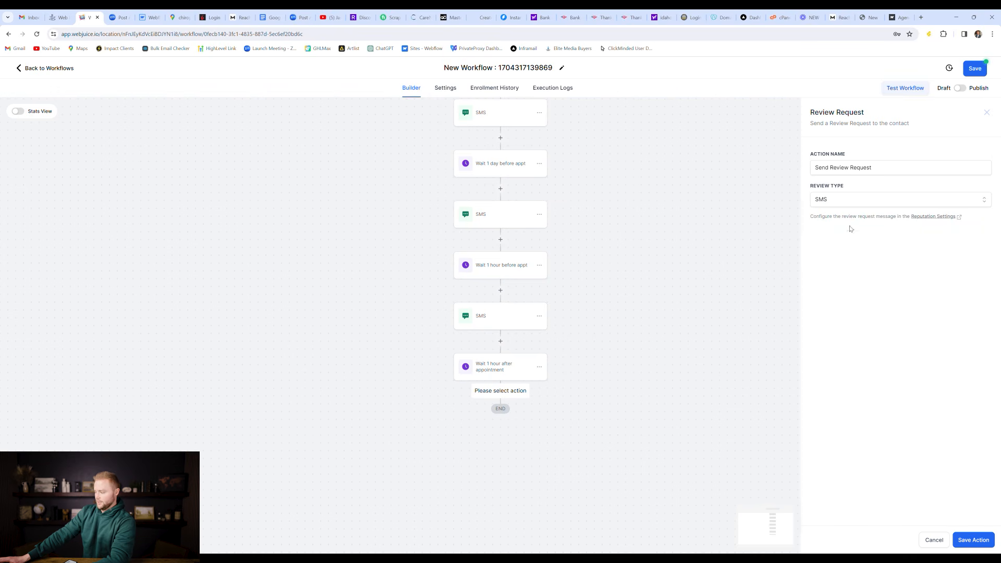
{"action": "left_click", "coordinate": [974, 540]}
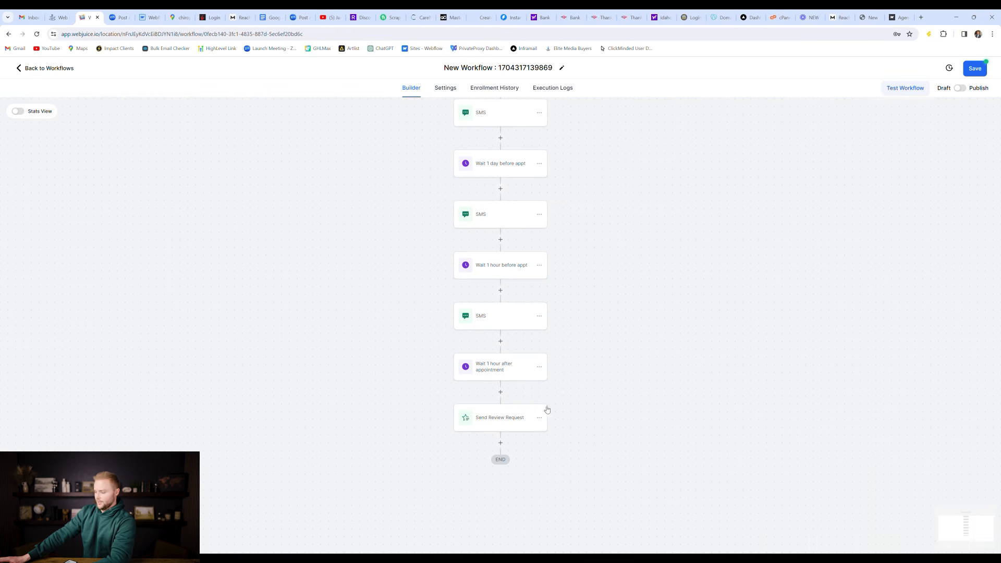
{"action": "left_click", "coordinate": [498, 419]}
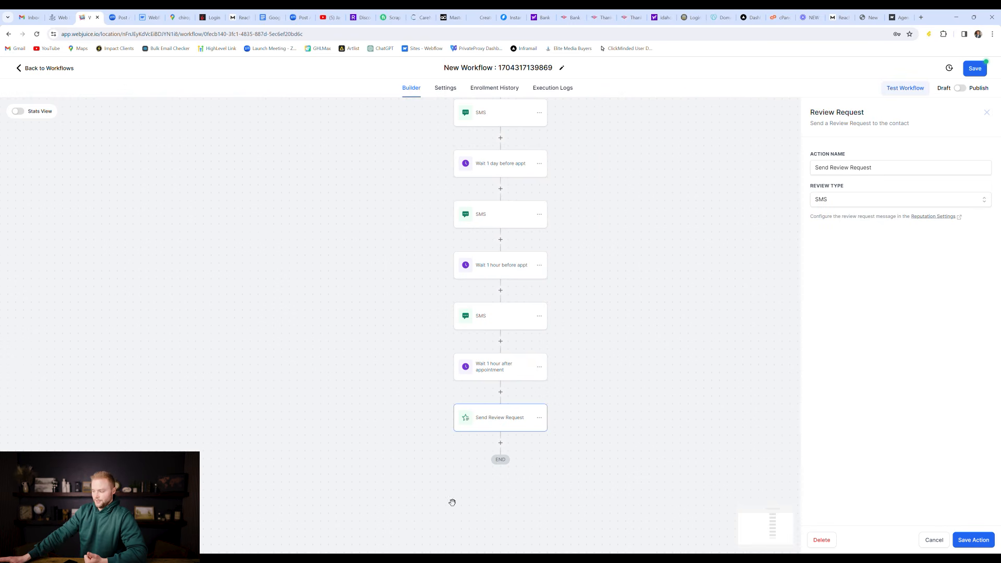
{"action": "left_click", "coordinate": [933, 541]}
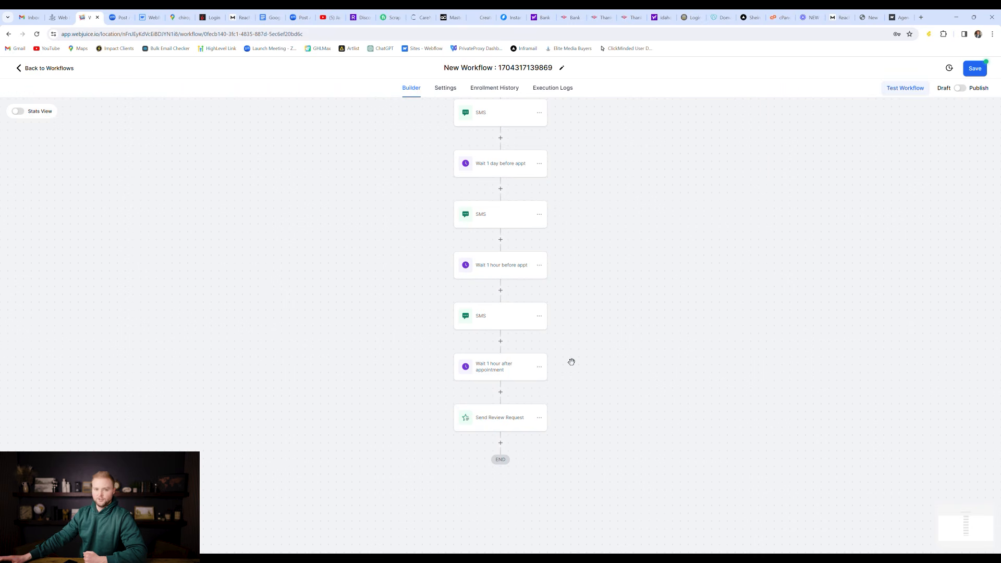
{"action": "scroll", "coordinate": [571, 361], "scroll_direction": "up", "scroll_amount": 2}
{"action": "scroll", "coordinate": [564, 335], "scroll_direction": "up", "scroll_amount": 1}
{"action": "scroll", "coordinate": [565, 347], "scroll_direction": "down", "scroll_amount": 2}
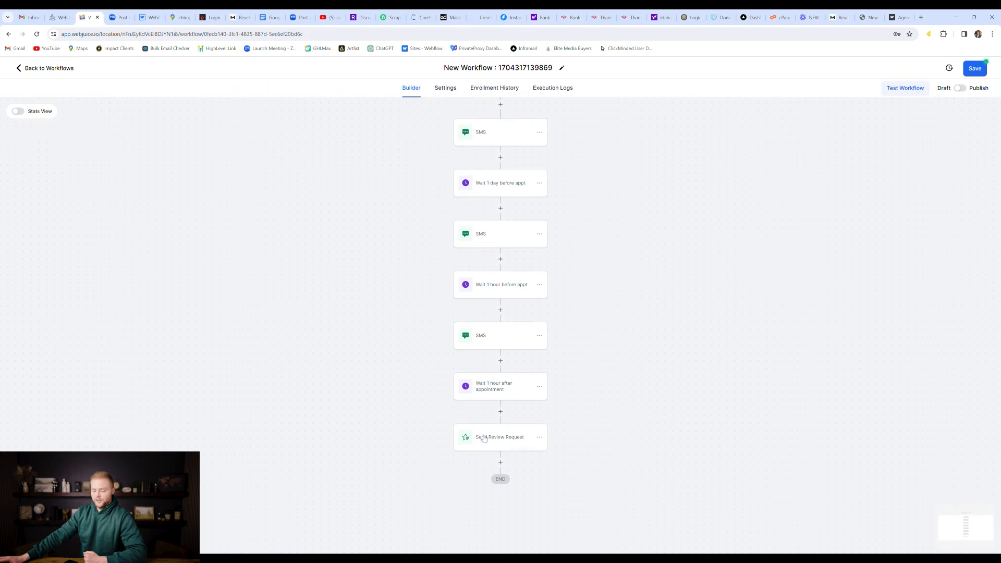
{"action": "scroll", "coordinate": [484, 438], "scroll_direction": "up", "scroll_amount": 1}
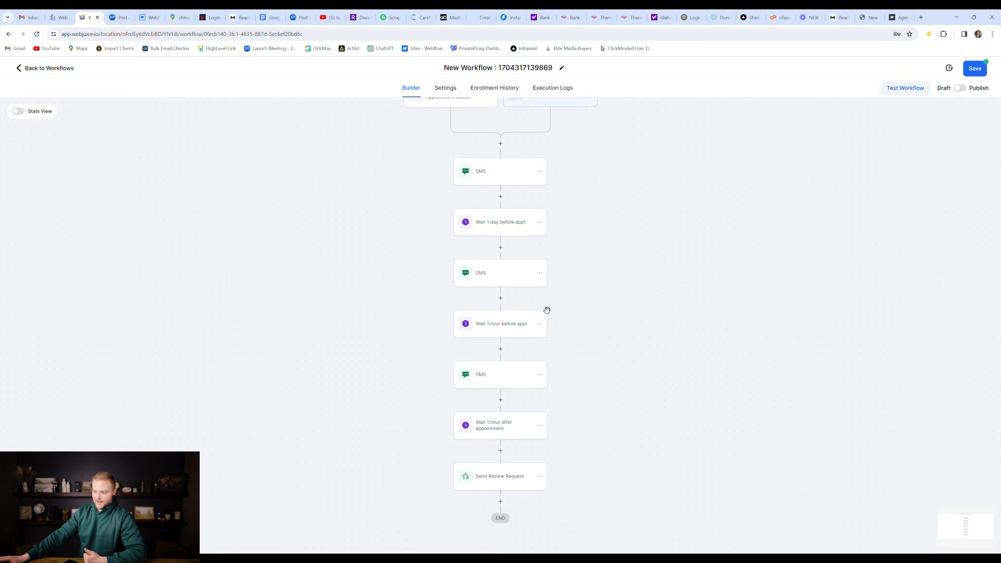
{"action": "scroll", "coordinate": [486, 422], "scroll_direction": "up", "scroll_amount": 1}
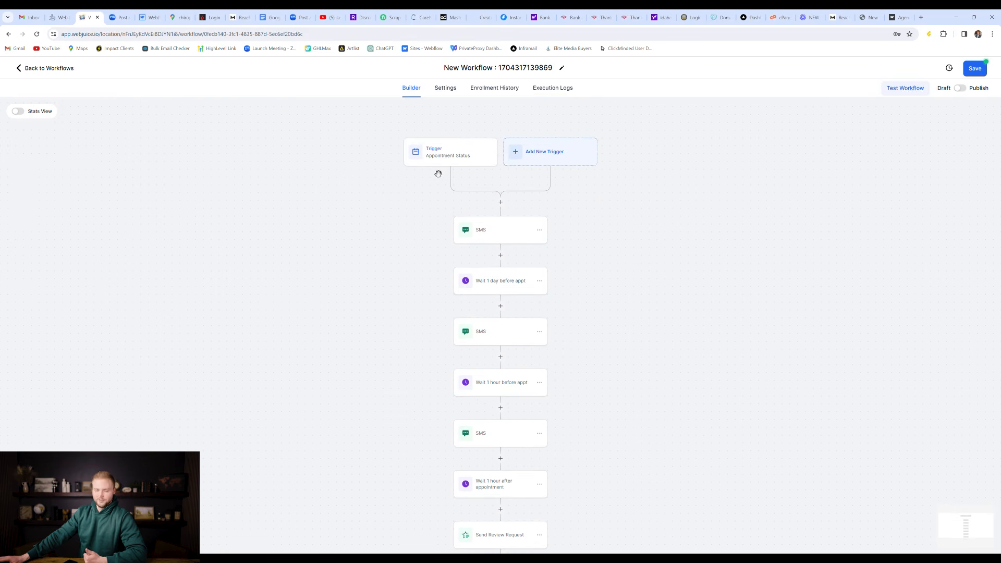
{"action": "scroll", "coordinate": [489, 236], "scroll_direction": "down", "scroll_amount": 1}
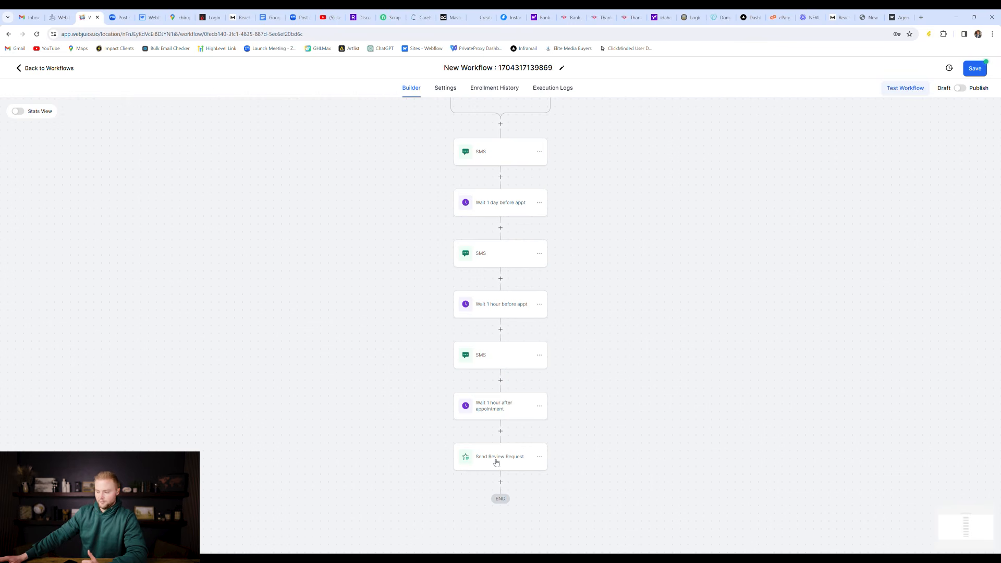
{"action": "scroll", "coordinate": [496, 461], "scroll_direction": "up", "scroll_amount": 2}
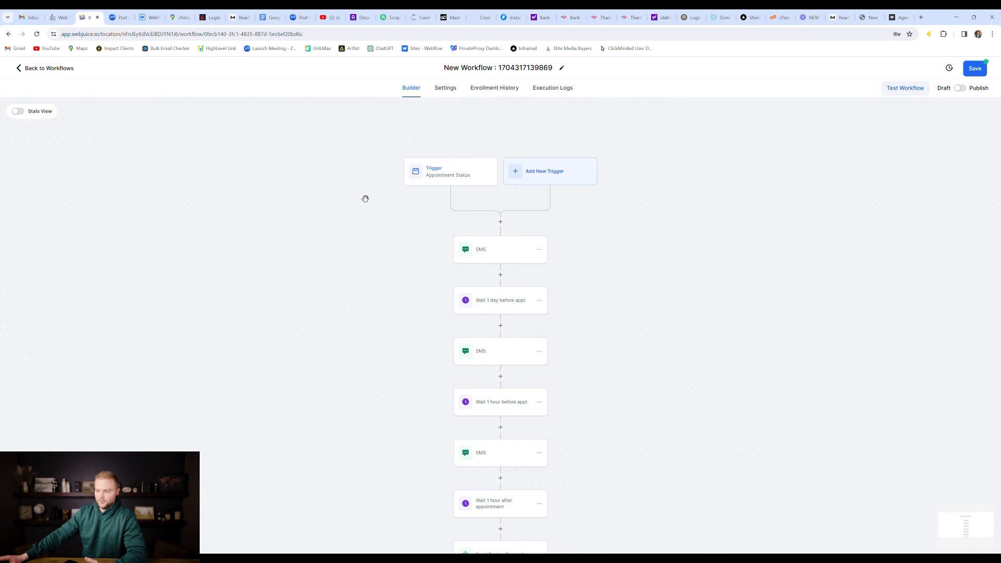
{"action": "scroll", "coordinate": [522, 288], "scroll_direction": "down", "scroll_amount": 2}
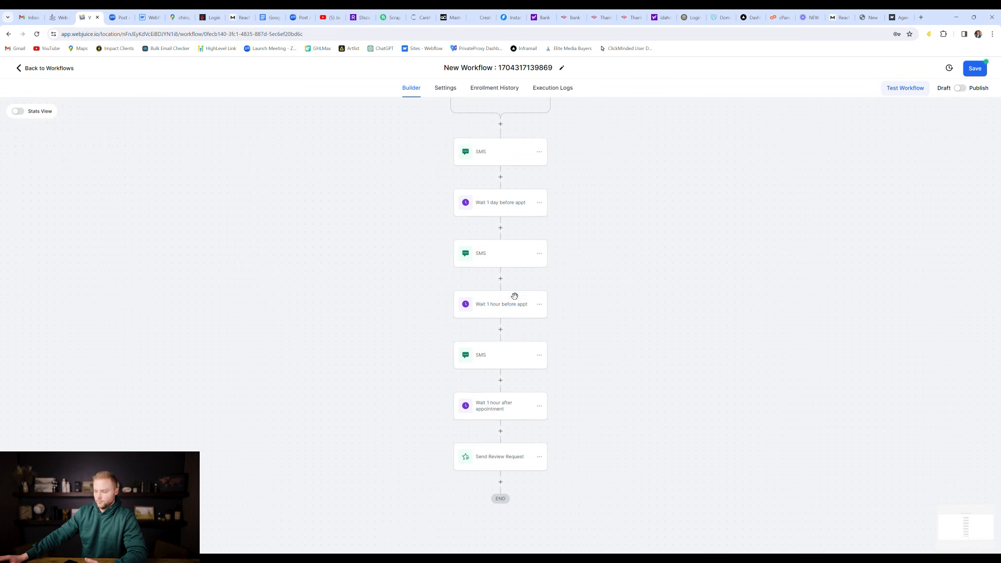
{"action": "left_click", "coordinate": [490, 410]}
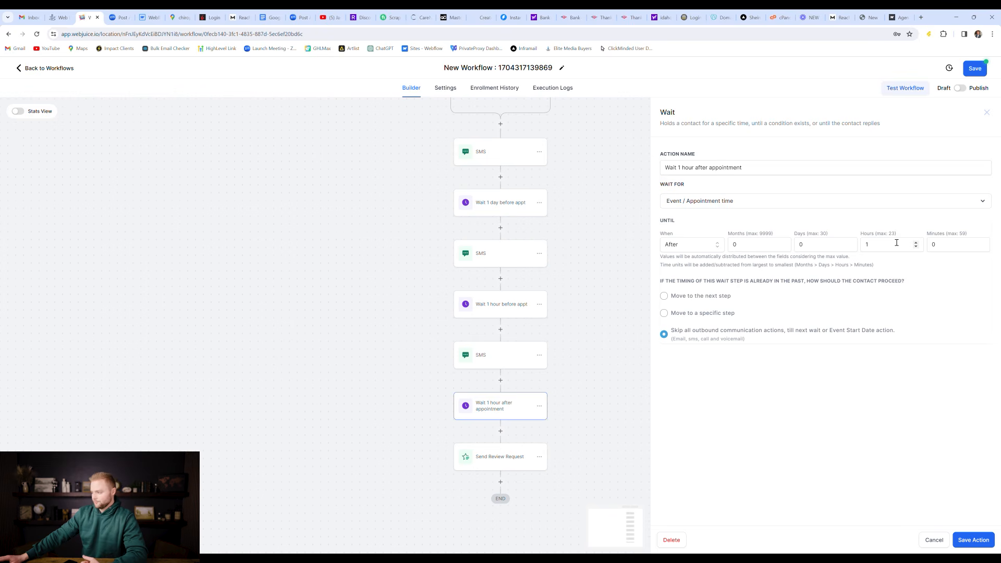
{"action": "left_click", "coordinate": [934, 540]}
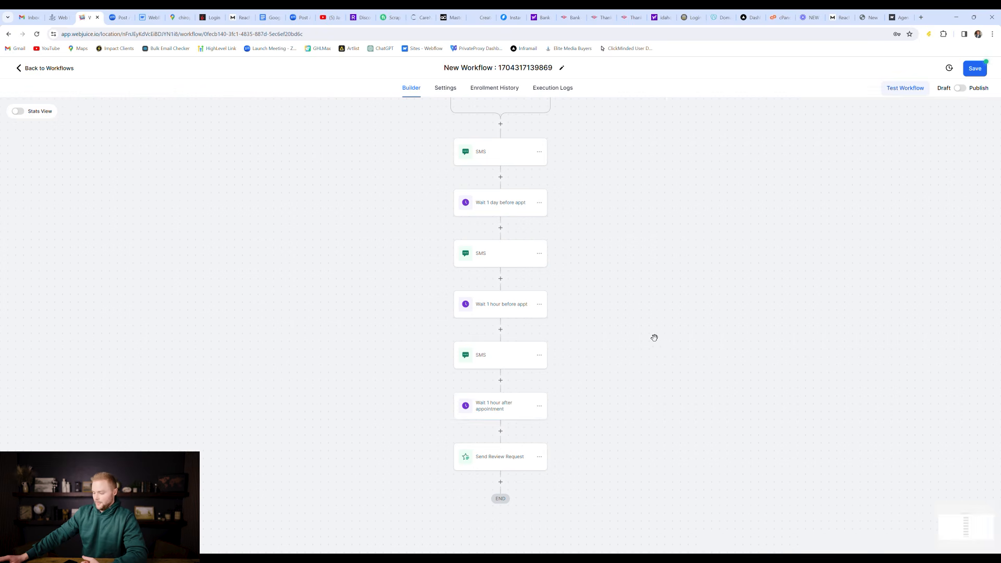
{"action": "scroll", "coordinate": [635, 339], "scroll_direction": "down", "scroll_amount": 1}
{"action": "scroll", "coordinate": [607, 396], "scroll_direction": "up", "scroll_amount": 2}
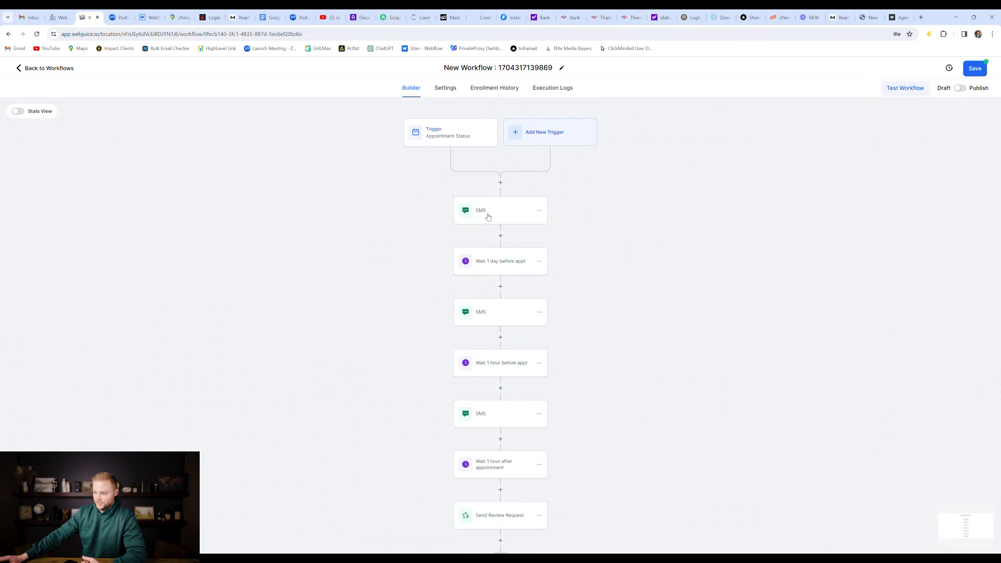
{"action": "scroll", "coordinate": [514, 296], "scroll_direction": "down", "scroll_amount": 1}
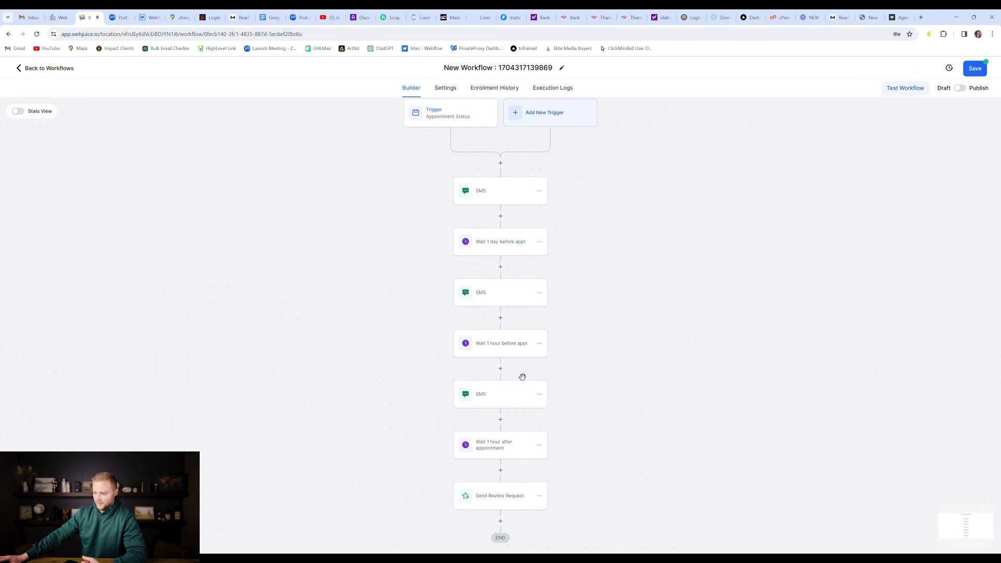
{"action": "scroll", "coordinate": [521, 368], "scroll_direction": "down", "scroll_amount": 1}
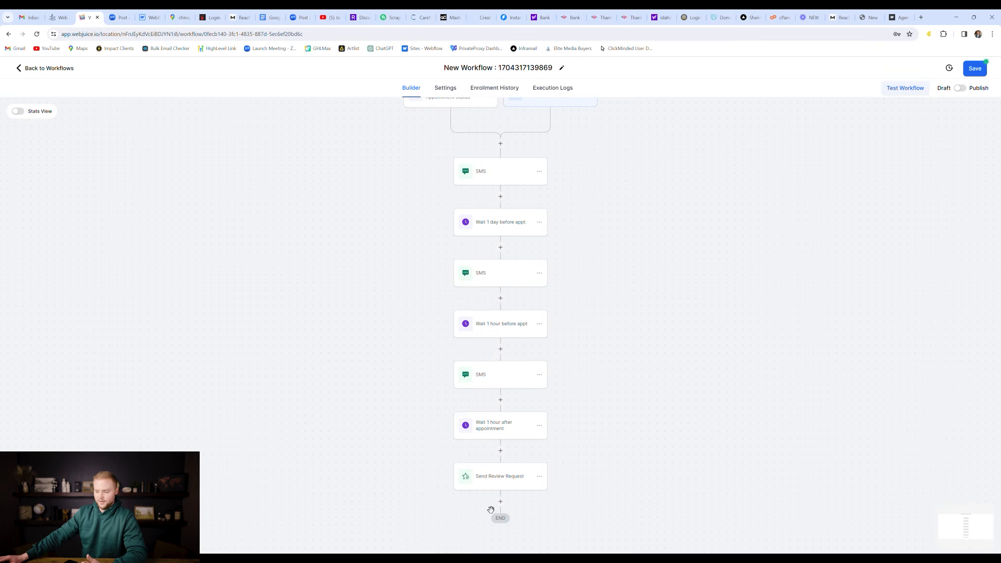
{"action": "scroll", "coordinate": [490, 509], "scroll_direction": "down", "scroll_amount": 2}
{"action": "scroll", "coordinate": [563, 441], "scroll_direction": "up", "scroll_amount": 2}
{"action": "scroll", "coordinate": [572, 433], "scroll_direction": "up", "scroll_amount": 1}
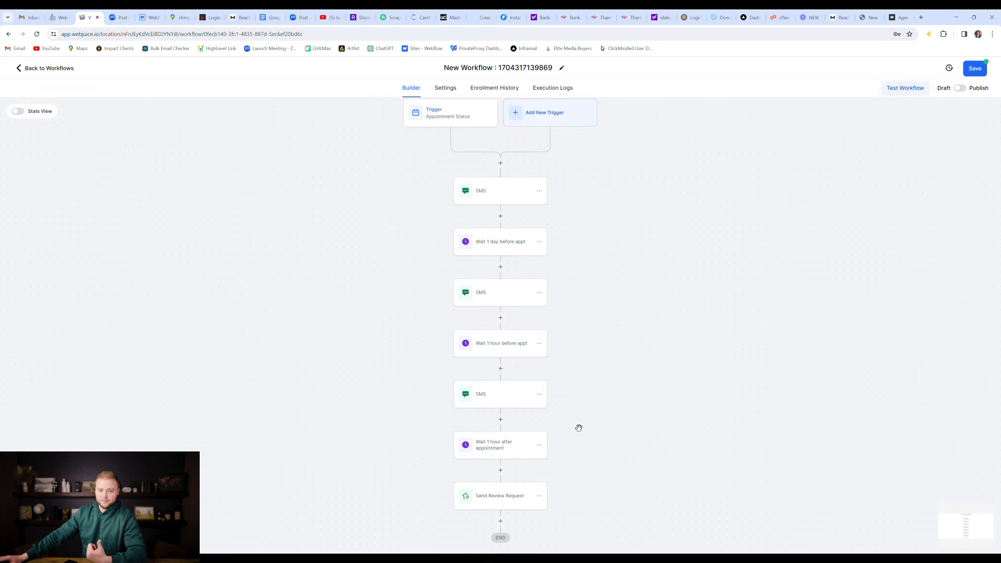
{"action": "scroll", "coordinate": [585, 417], "scroll_direction": "up", "scroll_amount": 4}
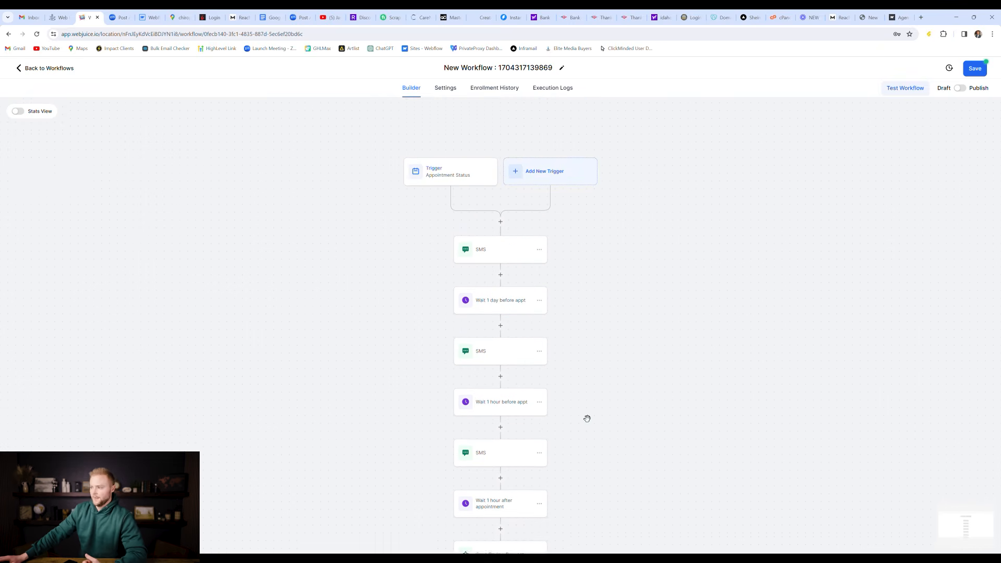
Step: Retitle the appointment workflow 'webjuice appts'
{"action": "left_click", "coordinate": [533, 77]}
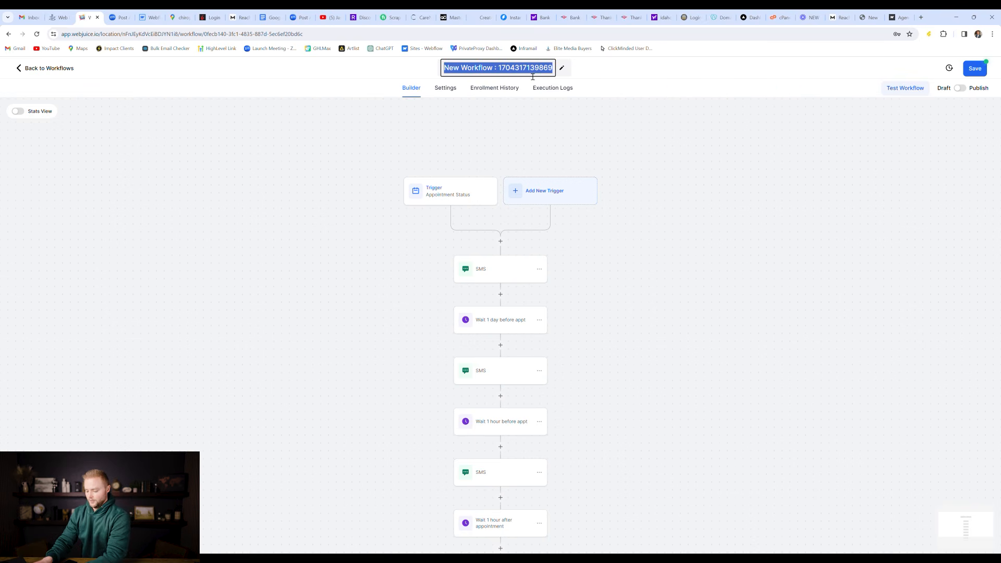
{"action": "type", "text": "webjuice"}
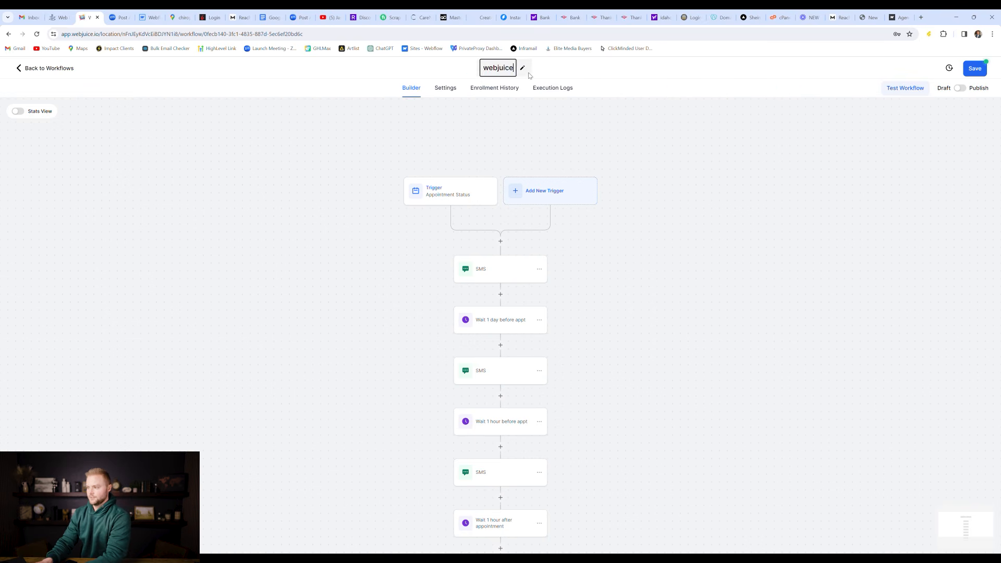
{"action": "type", "text": " appts"}
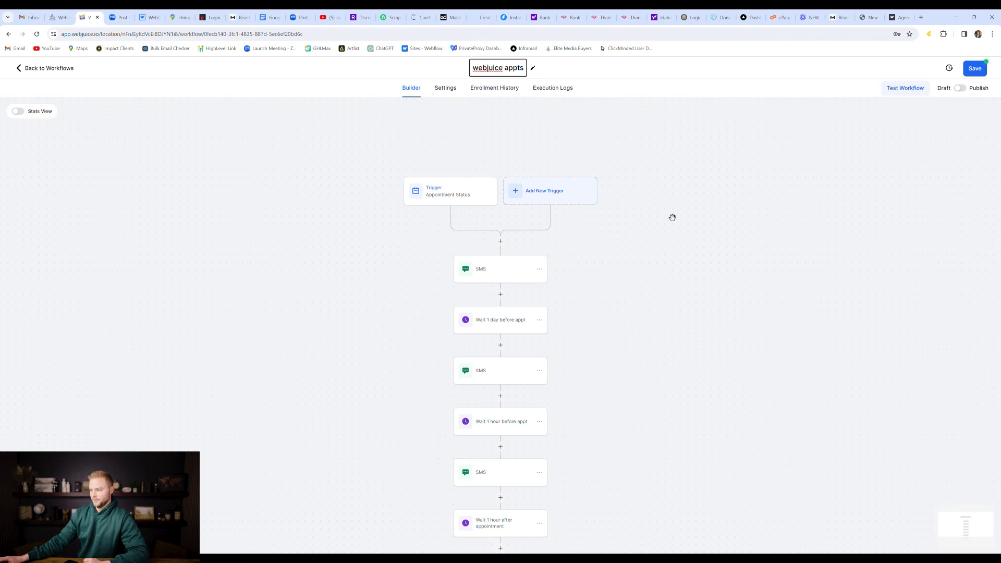
Step: Allow contacts to re-enter the workflow in its settings, then return to the builder
{"action": "left_click", "coordinate": [448, 87]}
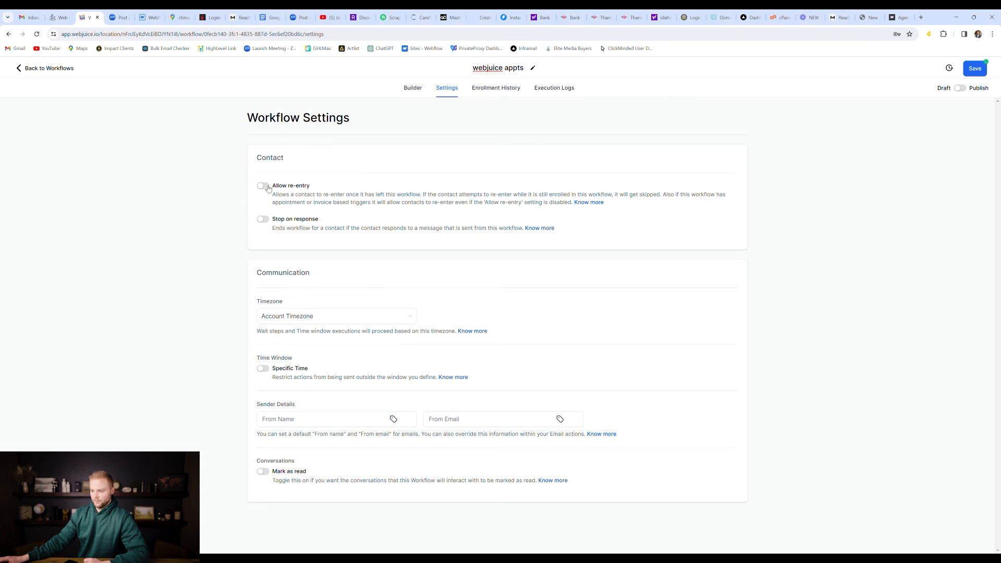
{"action": "left_click", "coordinate": [263, 186]}
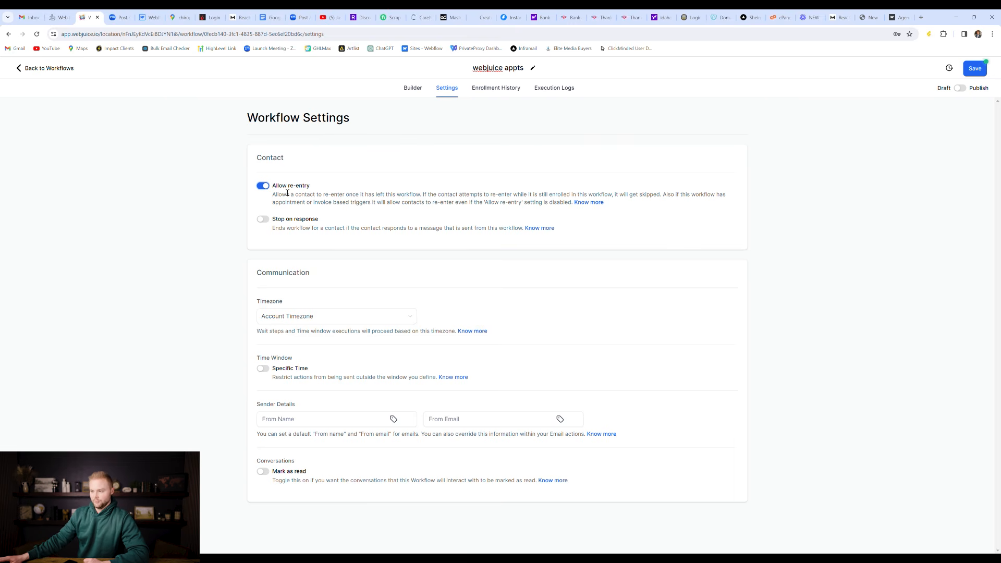
{"action": "left_click", "coordinate": [413, 88]}
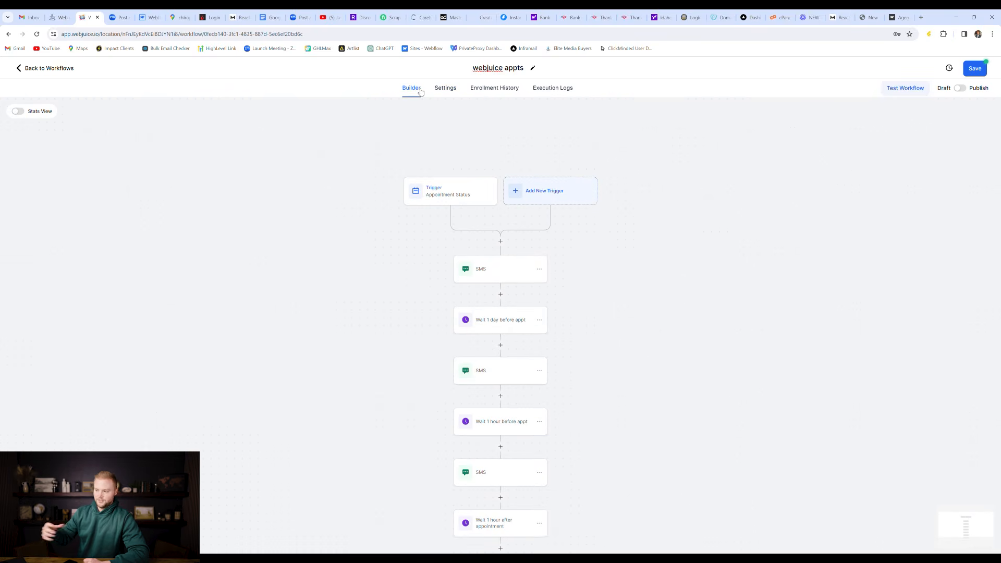
Step: Scroll the trigger list of the new workflow down to the Payments section
{"action": "scroll", "coordinate": [502, 320], "scroll_direction": "down", "scroll_amount": 1}
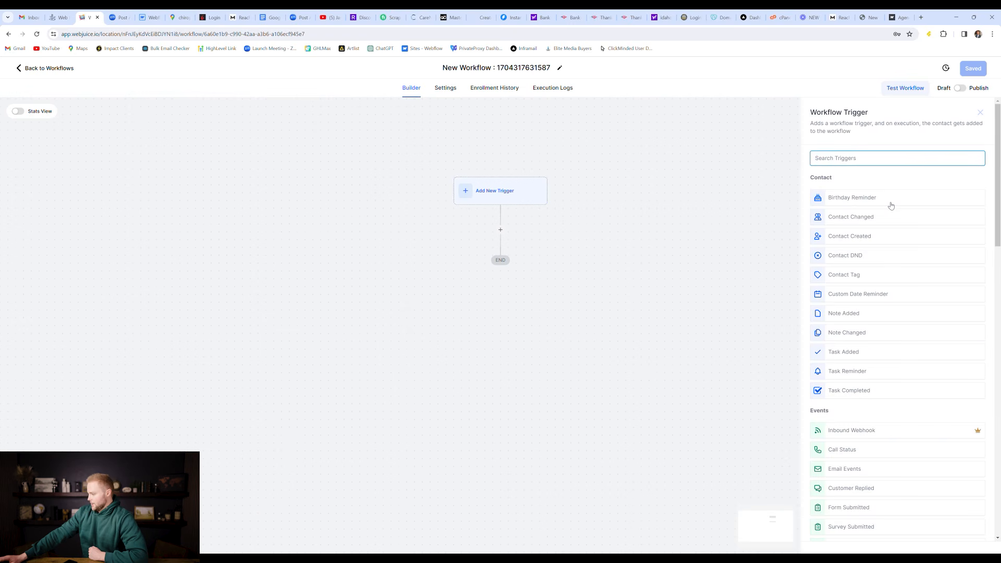
{"action": "scroll", "coordinate": [891, 205], "scroll_direction": "down", "scroll_amount": 6}
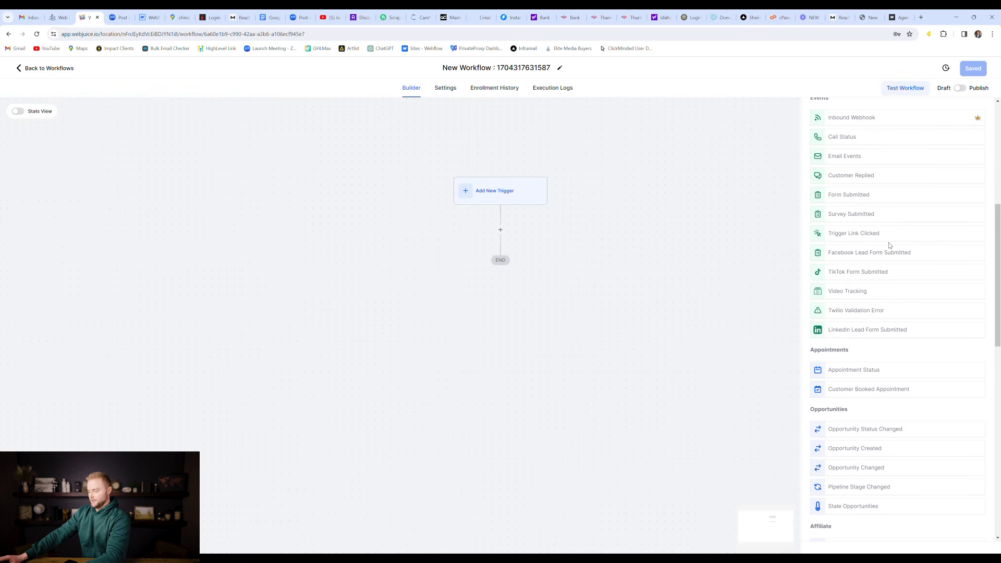
{"action": "scroll", "coordinate": [889, 246], "scroll_direction": "down", "scroll_amount": 2}
{"action": "scroll", "coordinate": [889, 247], "scroll_direction": "down", "scroll_amount": 6}
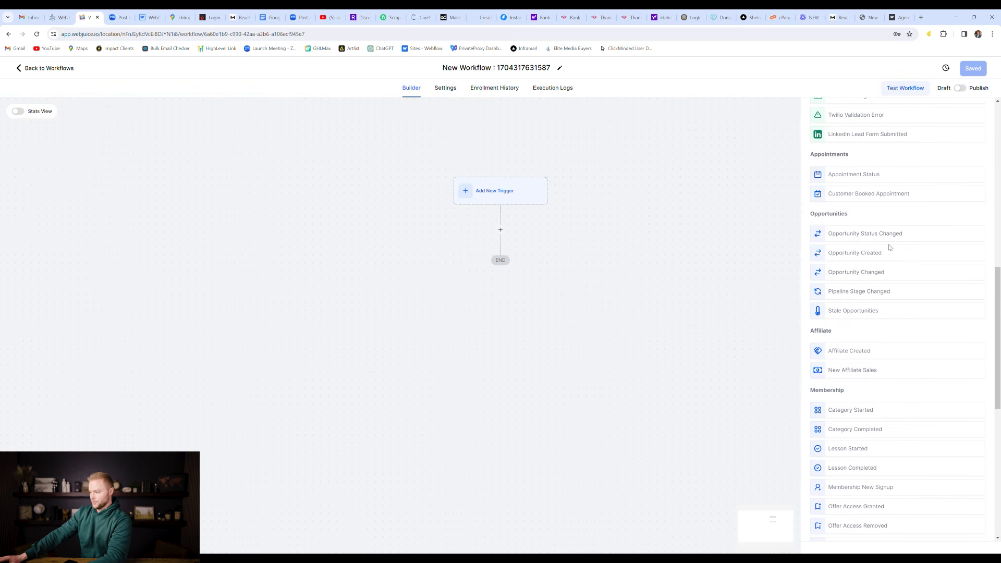
{"action": "scroll", "coordinate": [899, 274], "scroll_direction": "down", "scroll_amount": 3}
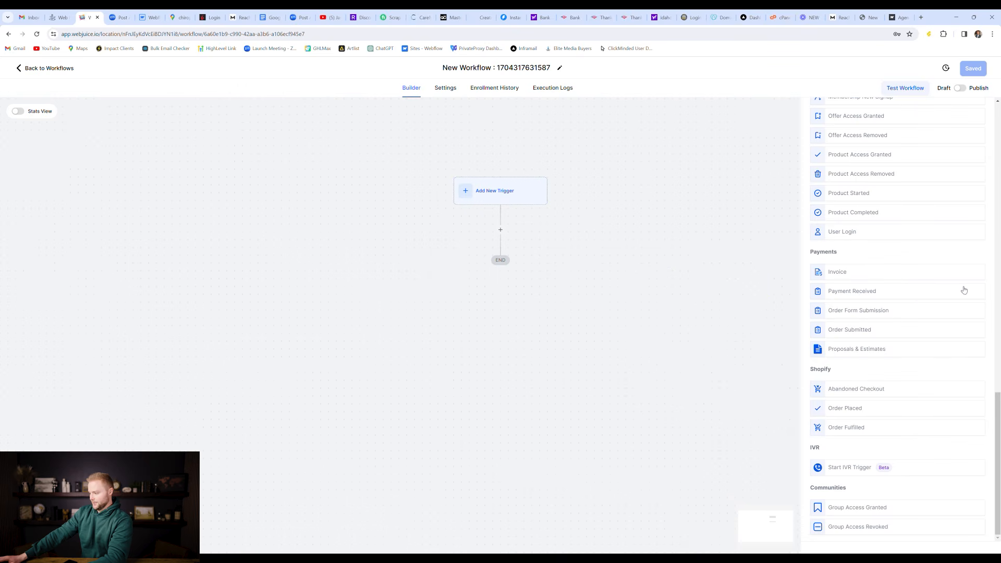
Step: Use Order Form Submission as the trigger, filtered to the Pricing Site and Checkout funnel
{"action": "left_click", "coordinate": [870, 313]}
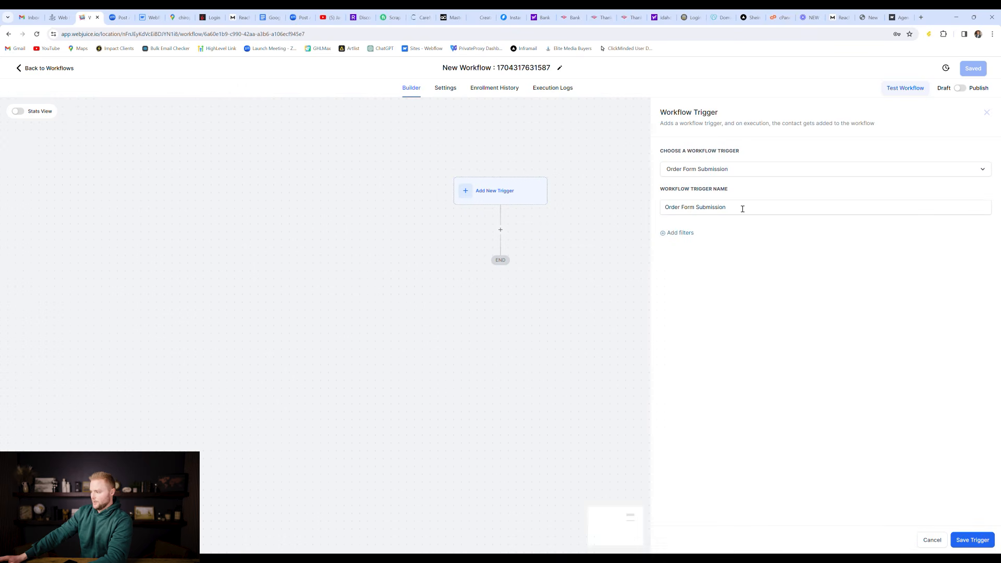
{"action": "left_click", "coordinate": [689, 233]}
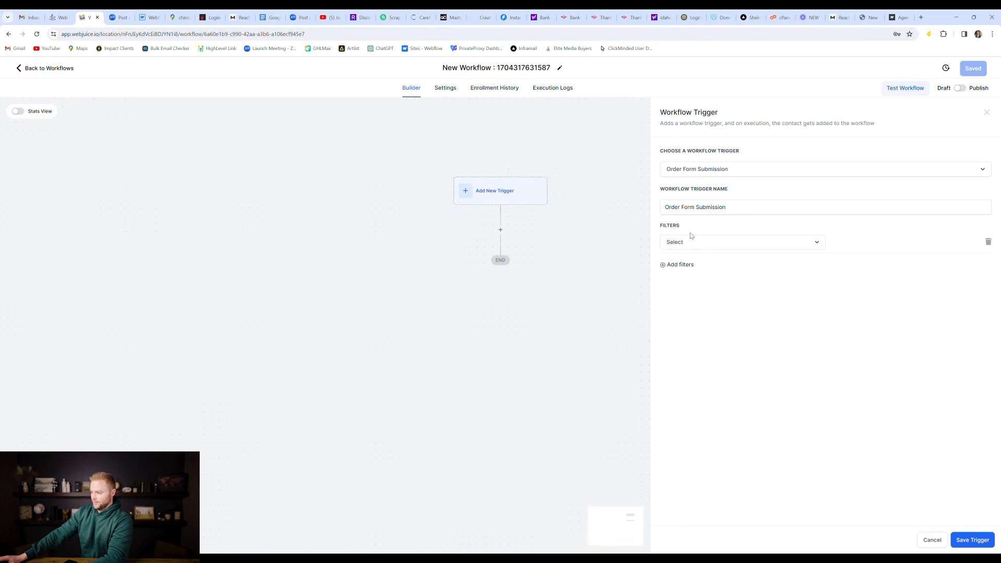
{"action": "left_click", "coordinate": [700, 243]}
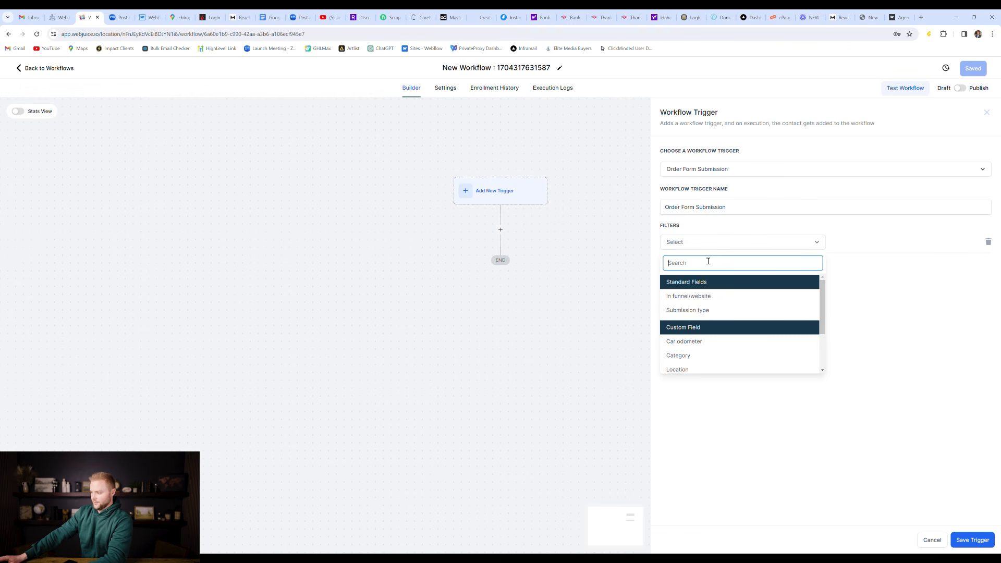
{"action": "left_click", "coordinate": [693, 296]}
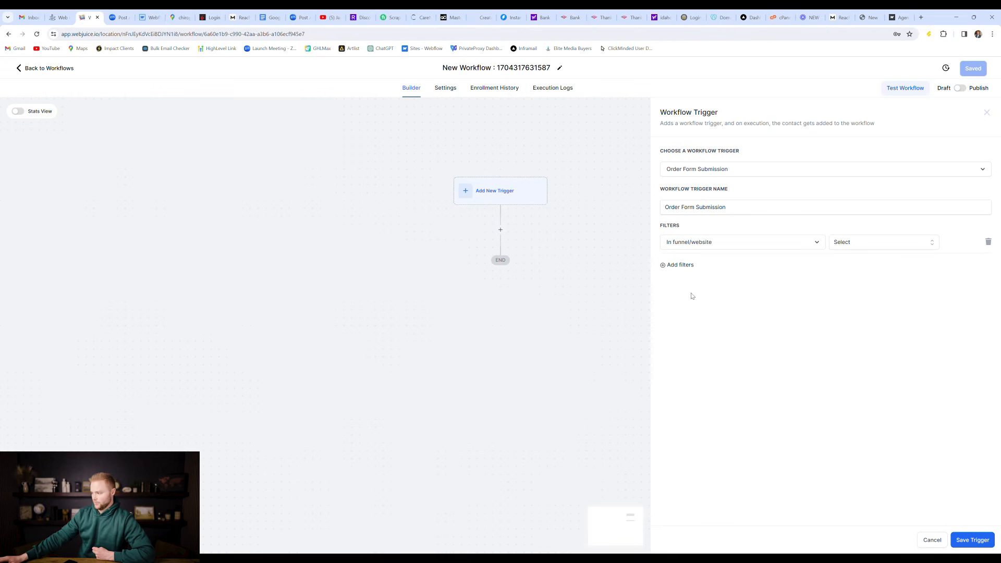
{"action": "left_click", "coordinate": [878, 245]}
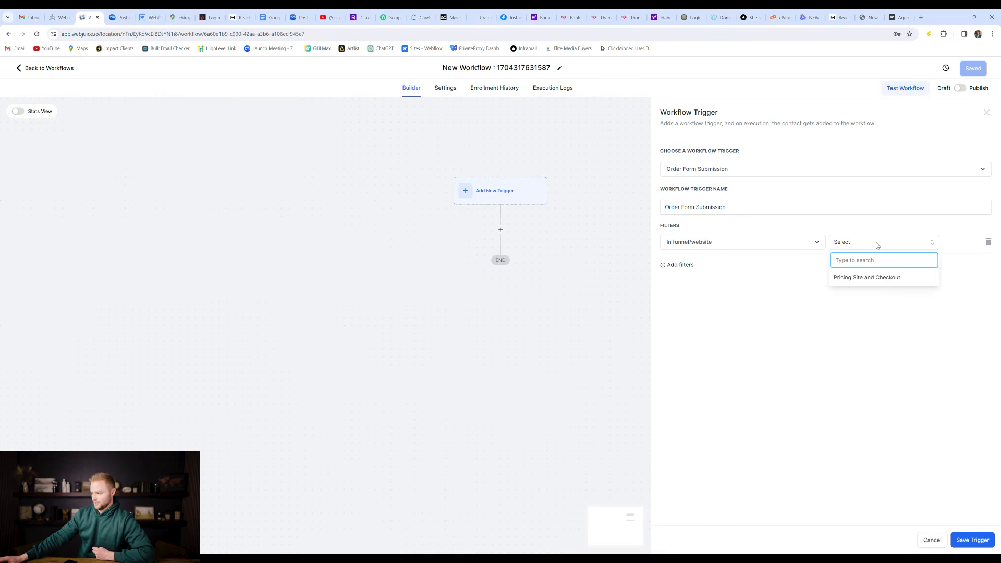
{"action": "left_click", "coordinate": [860, 279]}
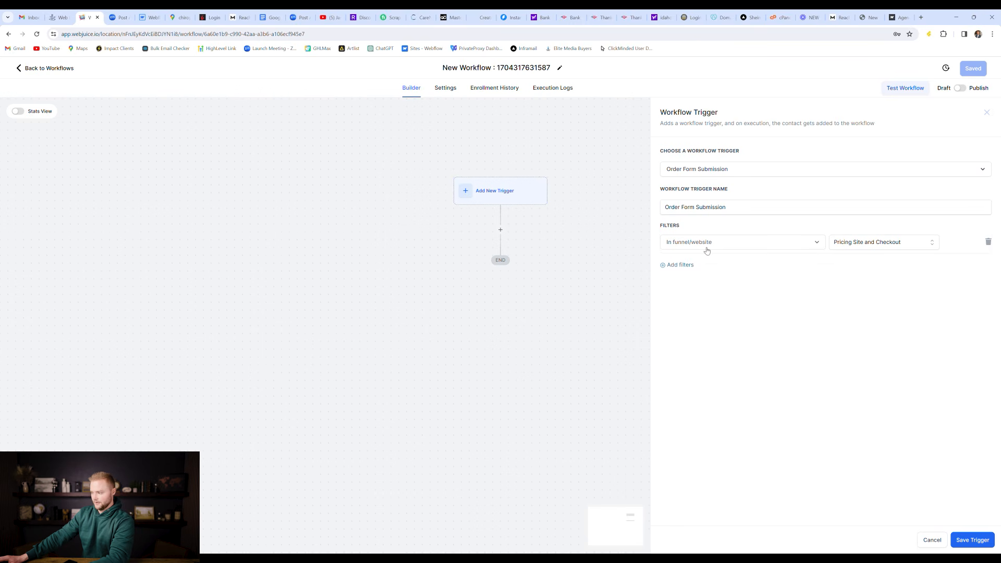
Step: Save the trigger and add a Send SMS step reading 'Your order has been placed.'
{"action": "left_click", "coordinate": [974, 538]}
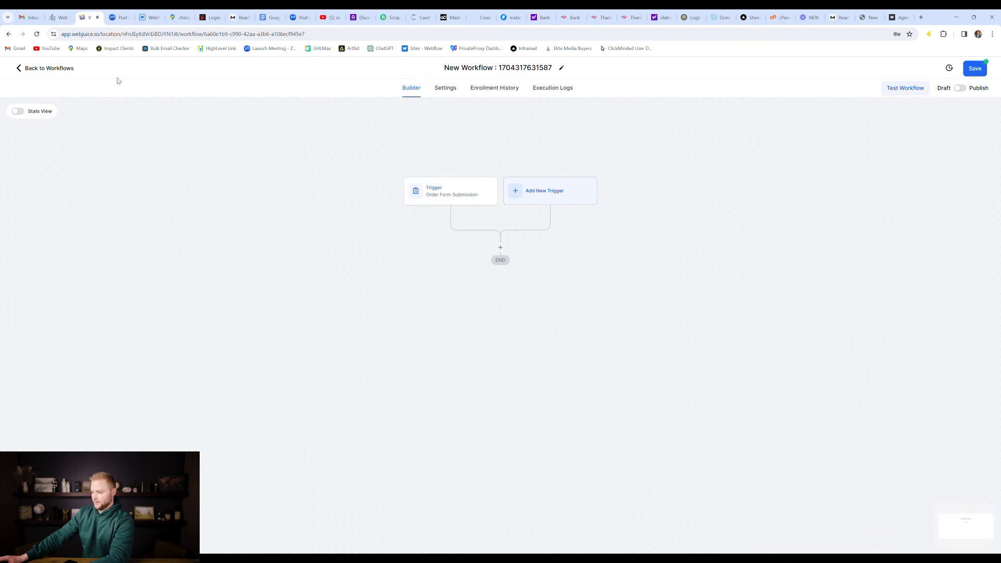
{"action": "left_click", "coordinate": [501, 253]}
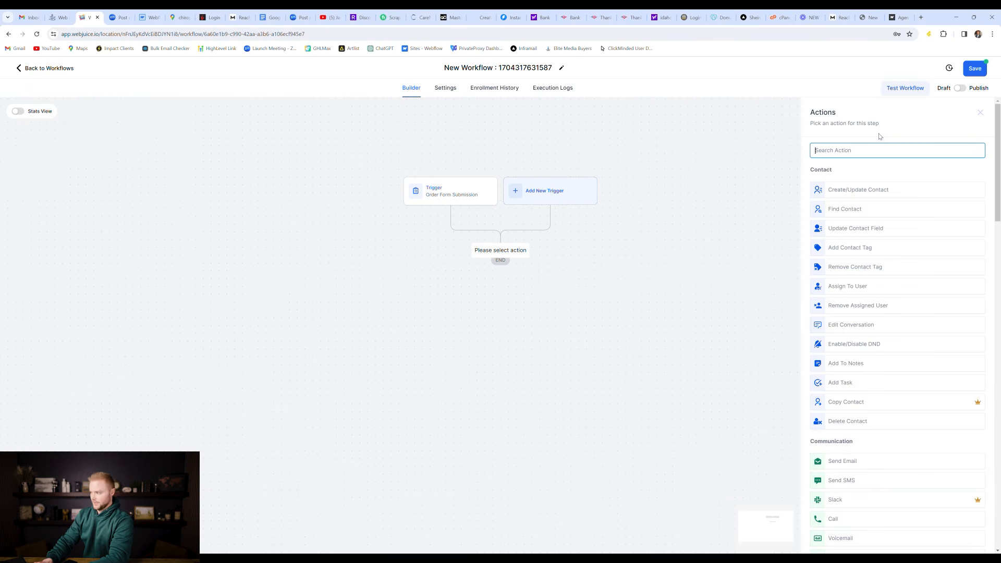
{"action": "type", "text": "sms"}
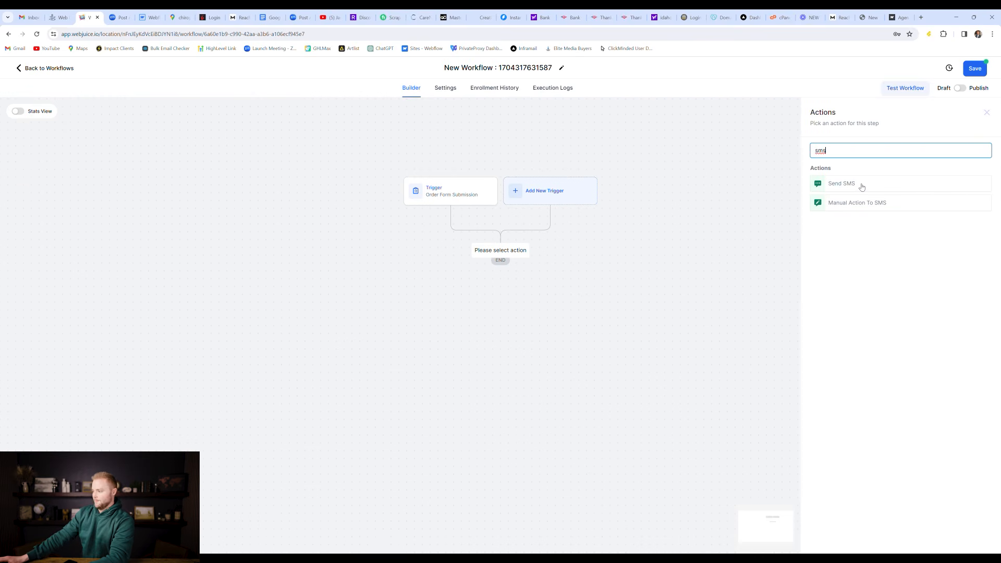
{"action": "left_click", "coordinate": [862, 187]}
{"action": "left_click", "coordinate": [869, 300]}
{"action": "type", "text": "Your order has been placed."}
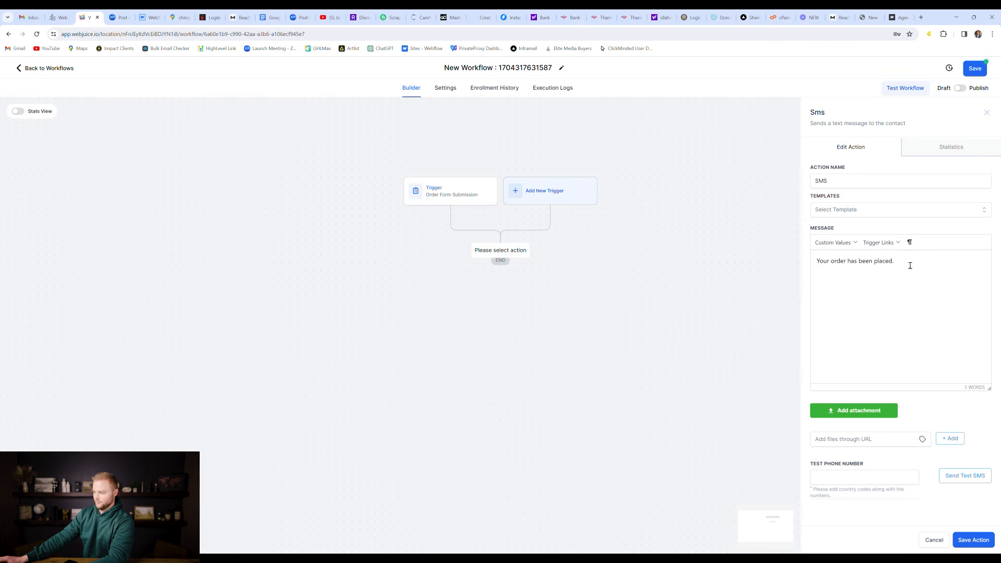
{"action": "left_click", "coordinate": [969, 544]}
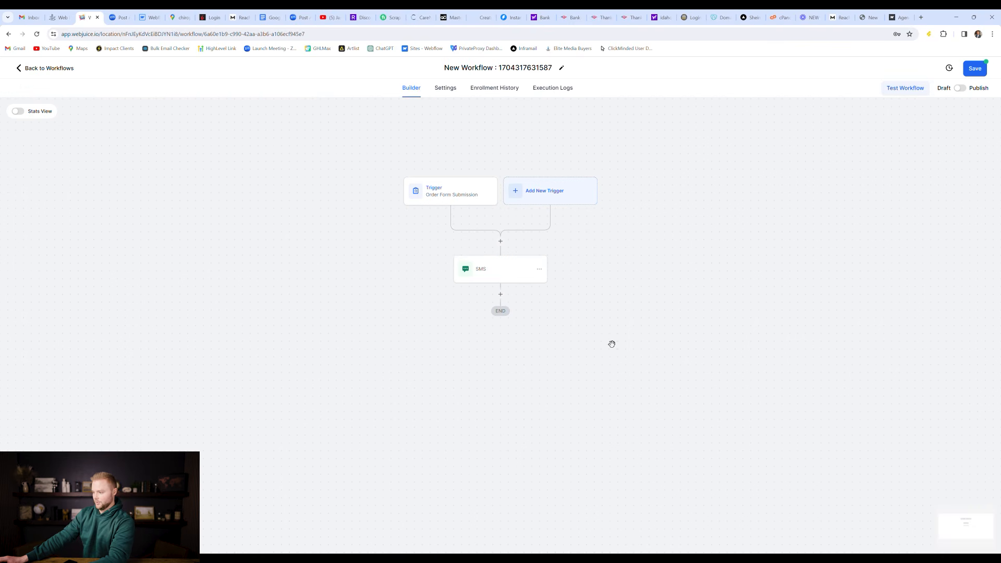
Step: Add a Send Invoice step from the first listed user using the $2000 + $25/month template
{"action": "left_click", "coordinate": [500, 300]}
{"action": "scroll", "coordinate": [922, 276], "scroll_direction": "down", "scroll_amount": 20}
{"action": "scroll", "coordinate": [927, 288], "scroll_direction": "down", "scroll_amount": 4}
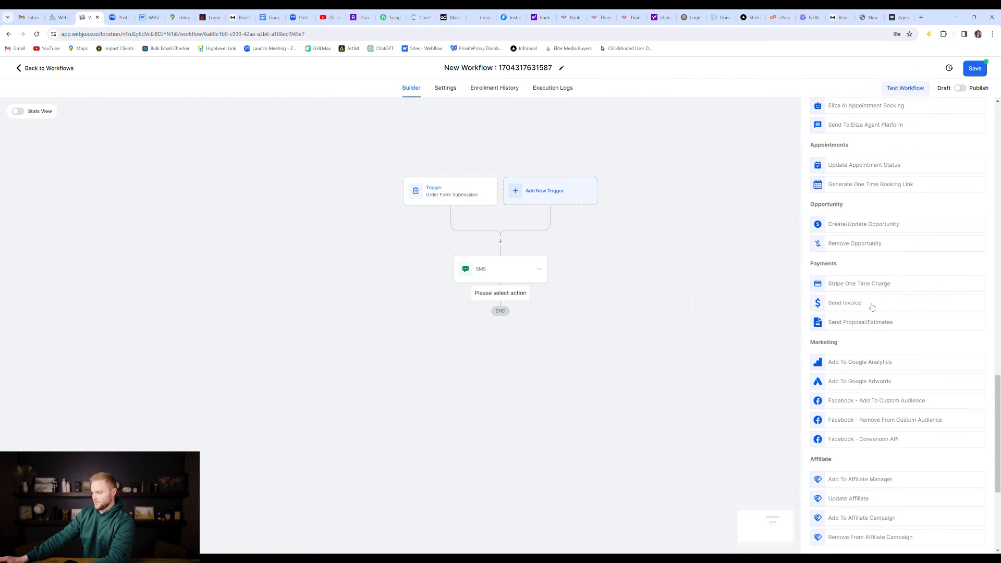
{"action": "left_click", "coordinate": [867, 302]}
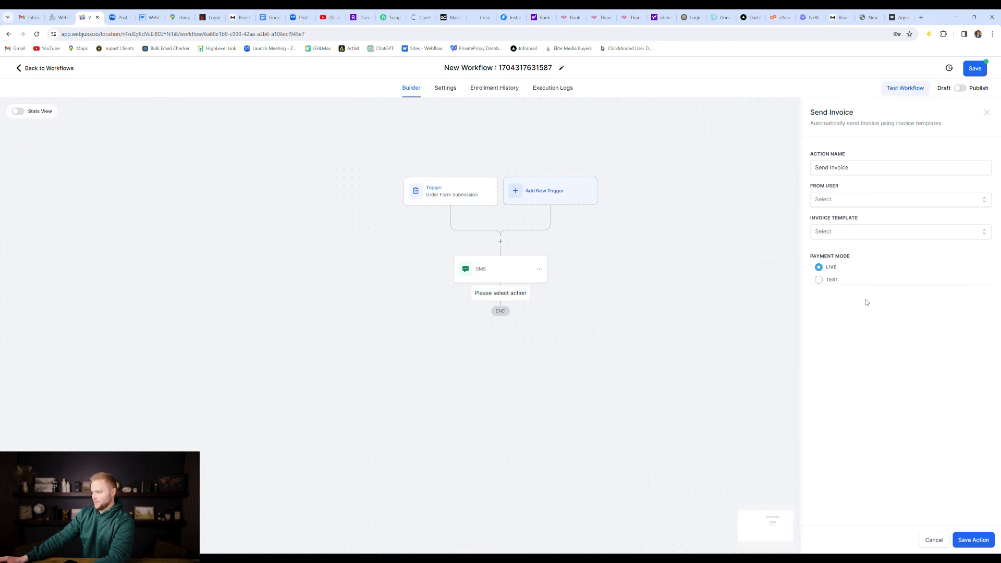
{"action": "left_click", "coordinate": [850, 202]}
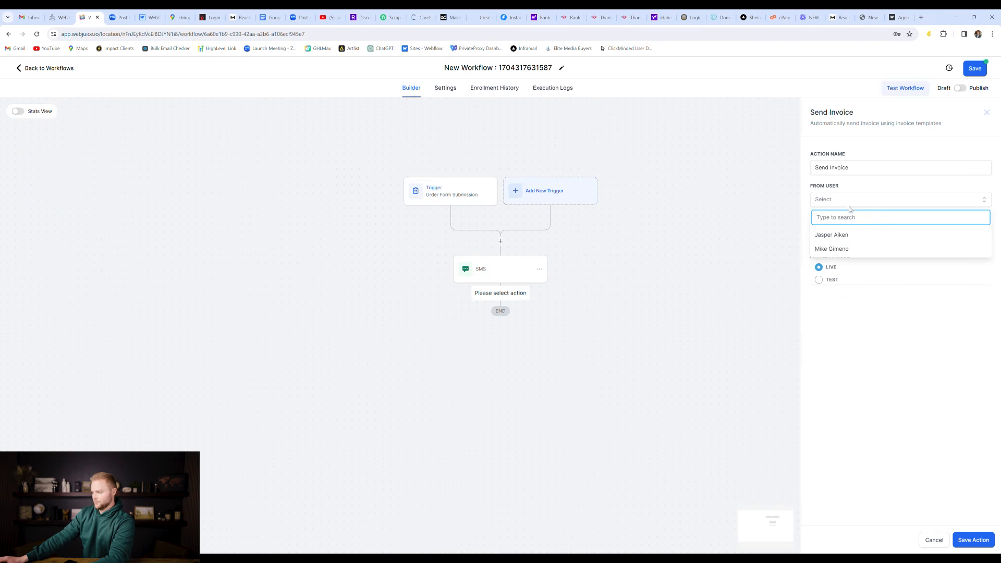
{"action": "left_click", "coordinate": [840, 235]}
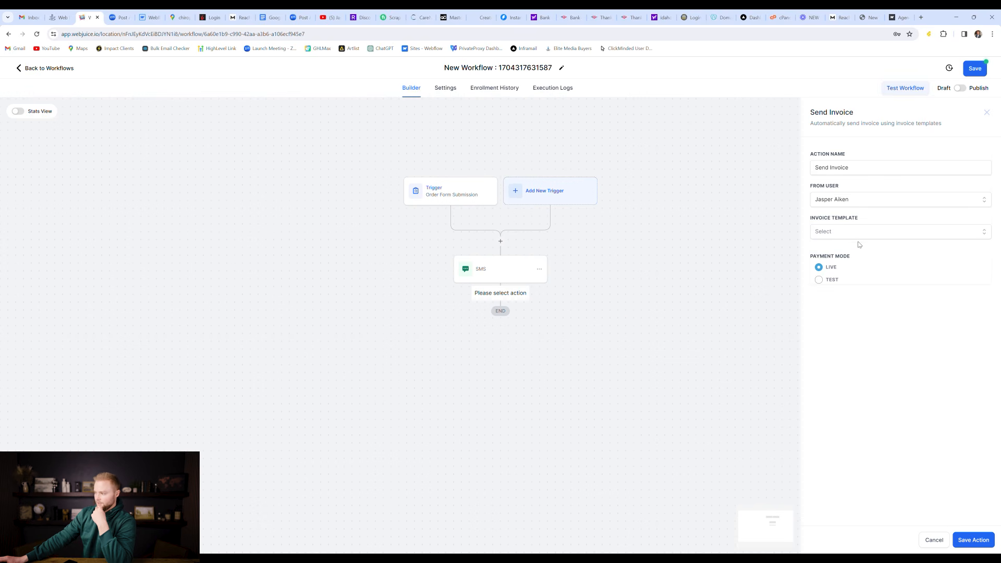
{"action": "left_click", "coordinate": [861, 234]}
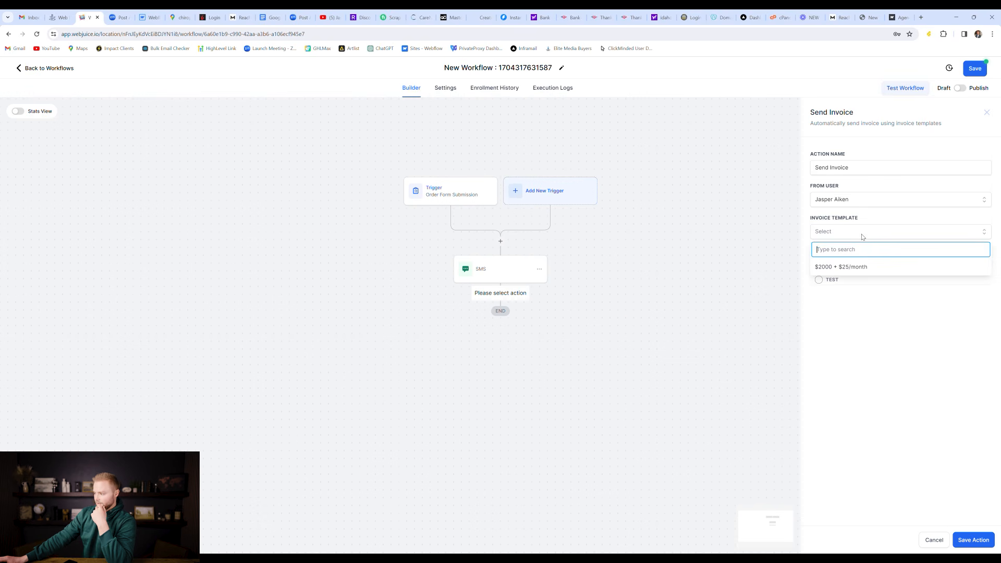
{"action": "left_click", "coordinate": [835, 266]}
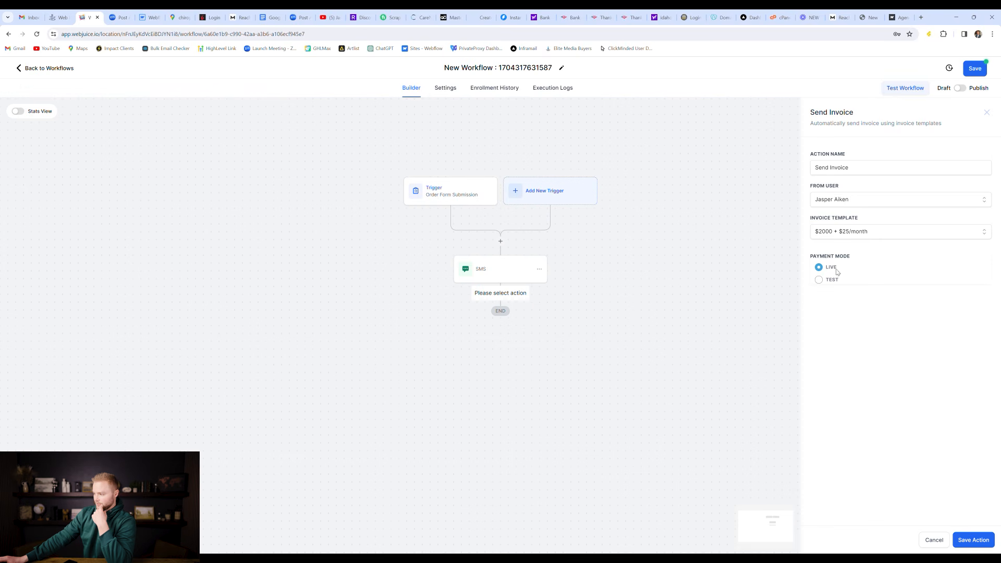
{"action": "left_click", "coordinate": [973, 540]}
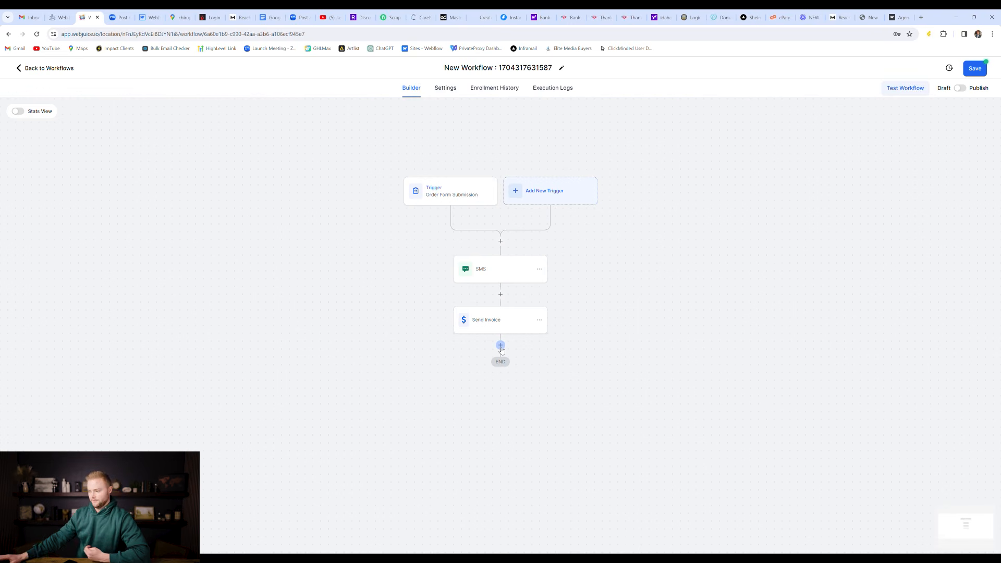
{"action": "left_click", "coordinate": [501, 346]}
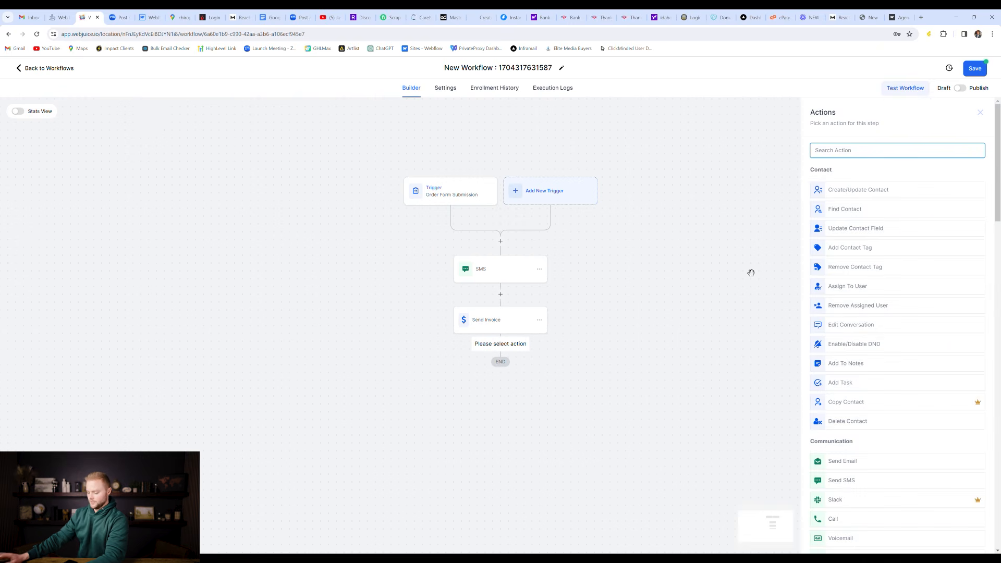
{"action": "type", "text": "cou"}
{"action": "key", "text": "BackSpace"}
{"action": "key", "text": "BackSpace"}
{"action": "key", "text": "BackSpace"}
{"action": "type", "text": "m"}
{"action": "key", "text": "BackSpace"}
{"action": "type", "text": "mem"}
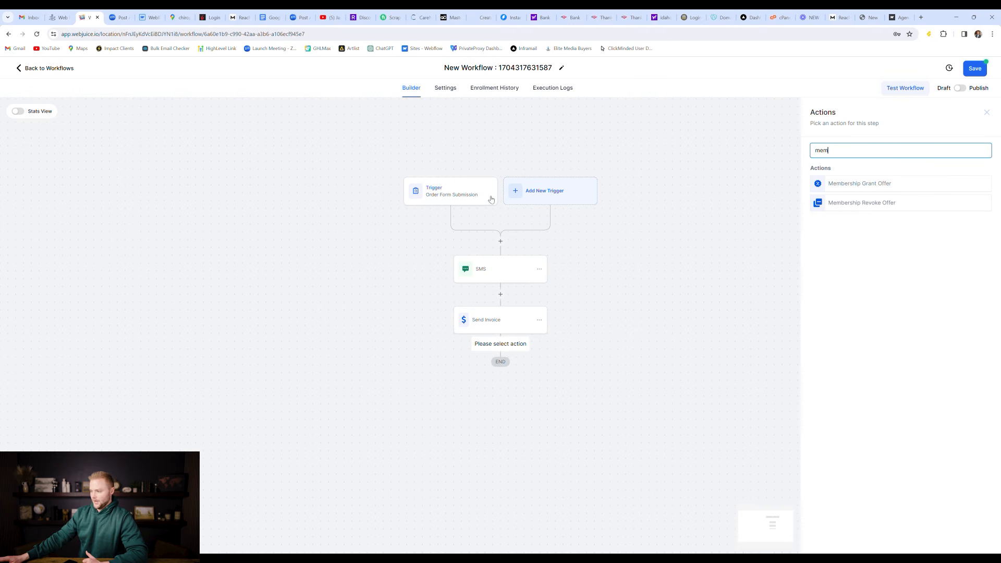
{"action": "left_click", "coordinate": [866, 183]}
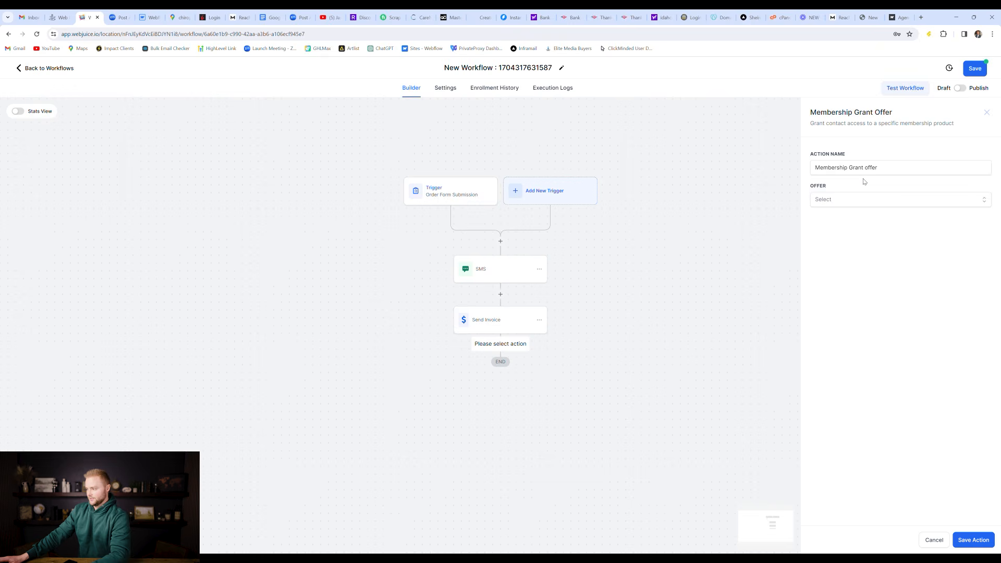
{"action": "left_click", "coordinate": [859, 202]}
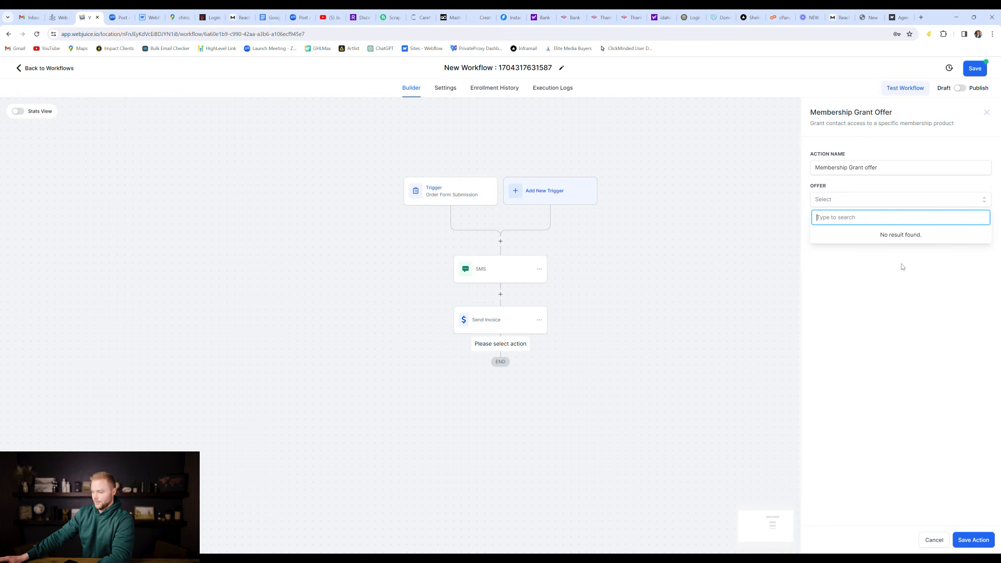
{"action": "left_click", "coordinate": [900, 239]}
{"action": "left_click", "coordinate": [865, 204]}
{"action": "left_click", "coordinate": [871, 262]}
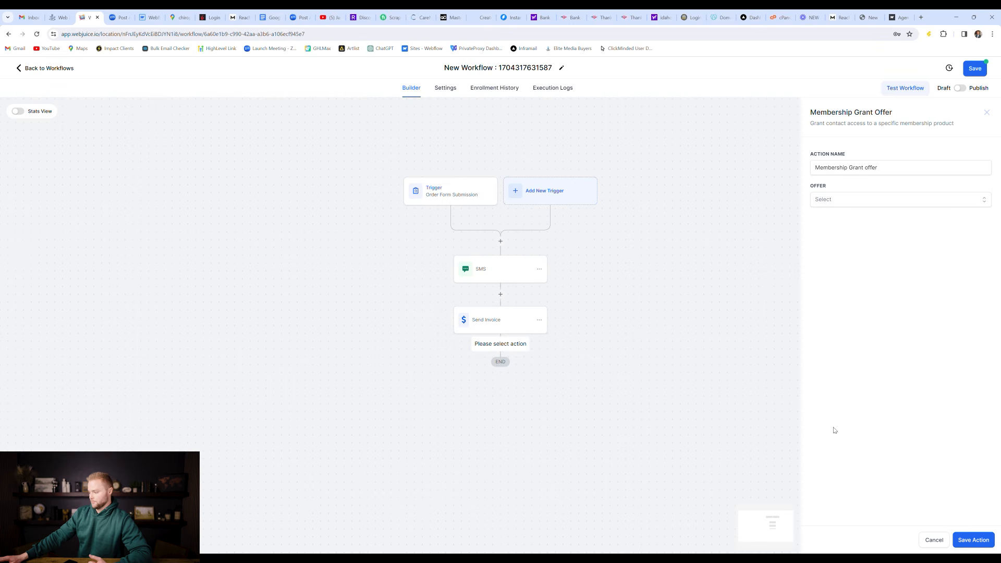
{"action": "left_click", "coordinate": [934, 540]}
{"action": "scroll", "coordinate": [613, 302], "scroll_direction": "up", "scroll_amount": 1}
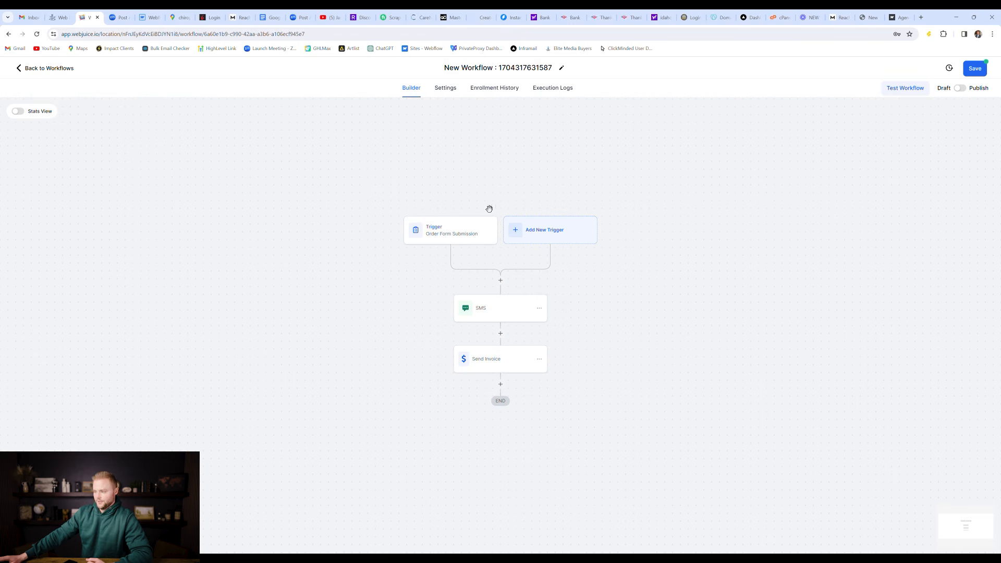
{"action": "scroll", "coordinate": [491, 250], "scroll_direction": "down", "scroll_amount": 1}
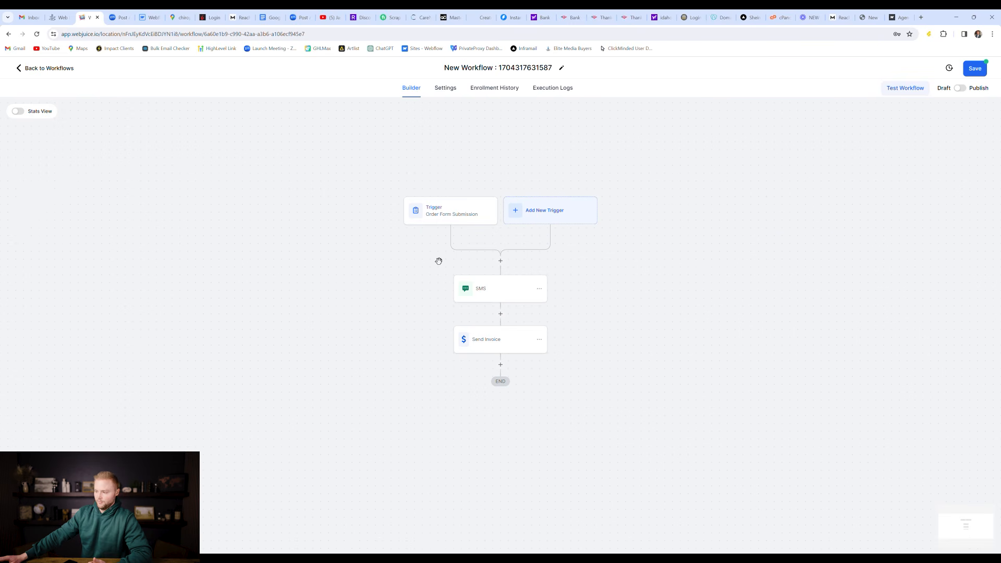
{"action": "left_click", "coordinate": [456, 219]}
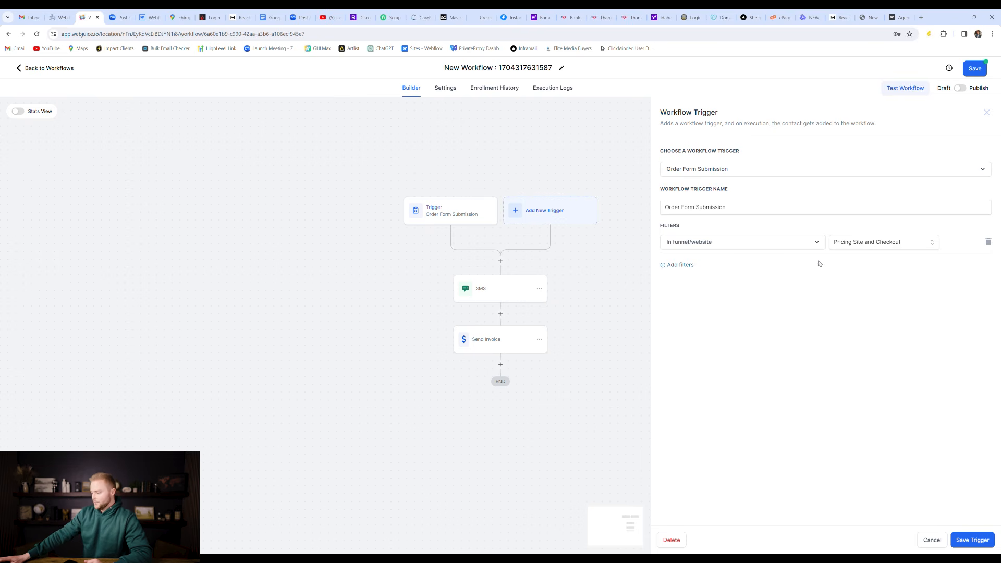
{"action": "left_click", "coordinate": [932, 539]}
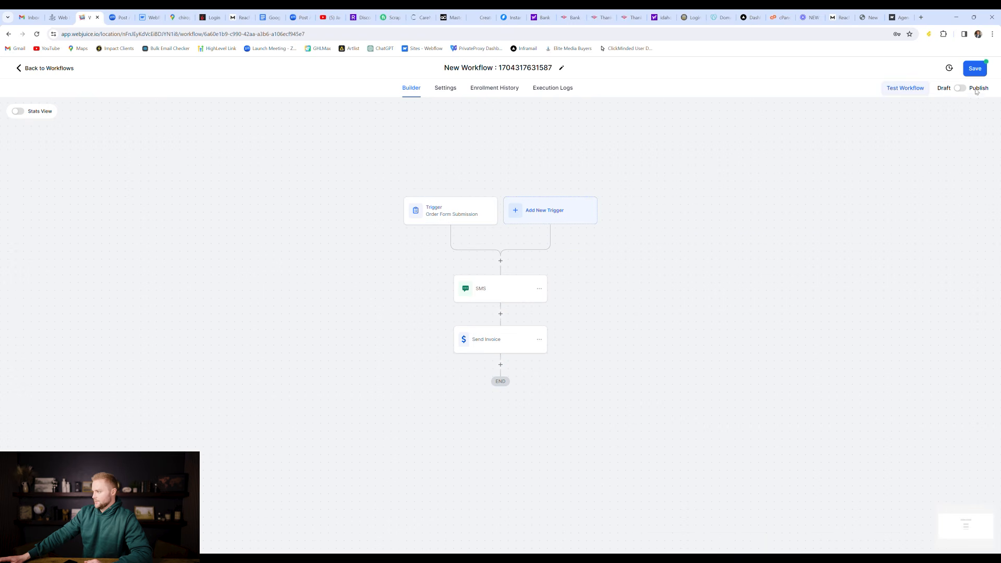
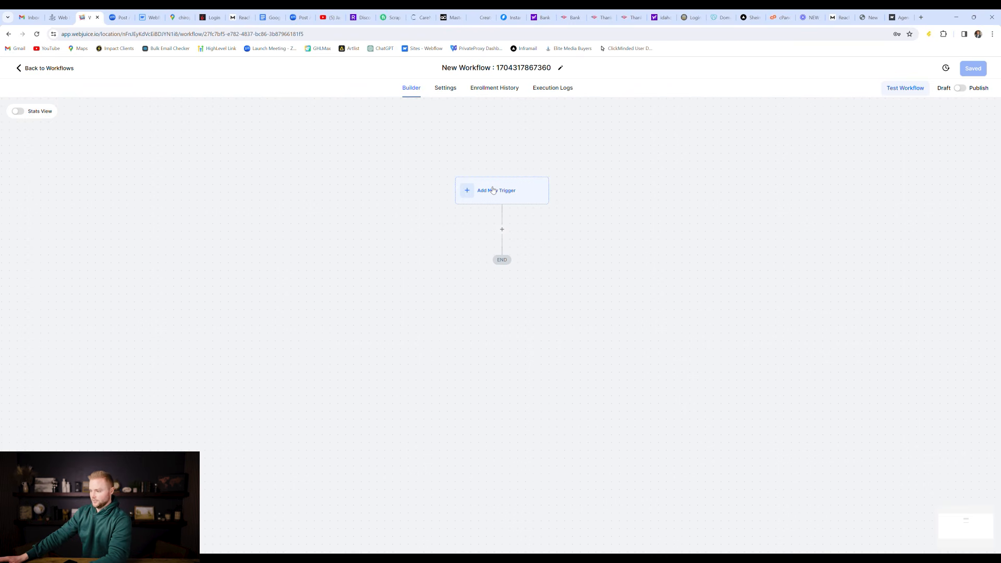
Step: Add a Facebook Lead Form Submitted trigger, discard the empty In Form filter, and save it
{"action": "left_click", "coordinate": [492, 189]}
{"action": "type", "text": "face"}
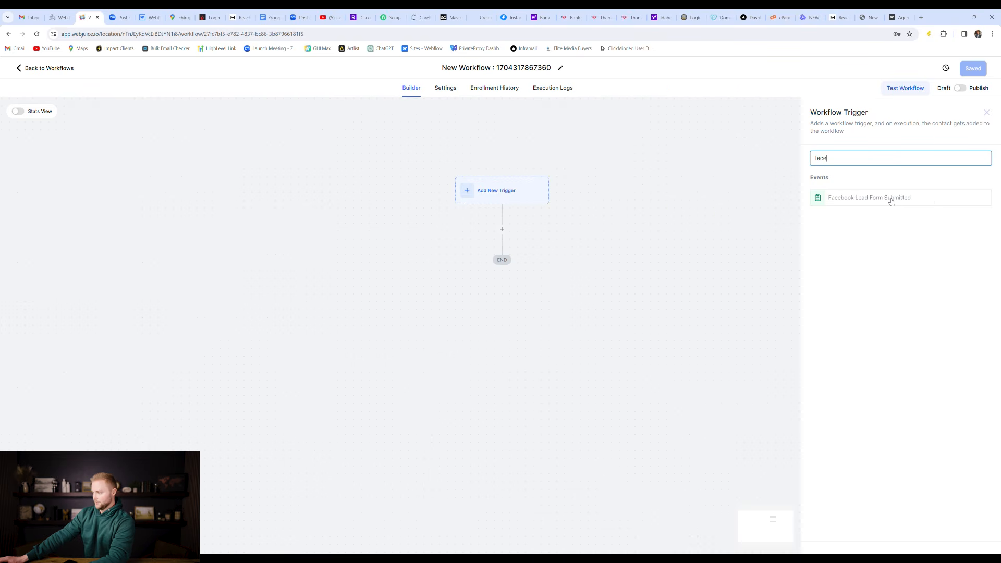
{"action": "left_click", "coordinate": [891, 199]}
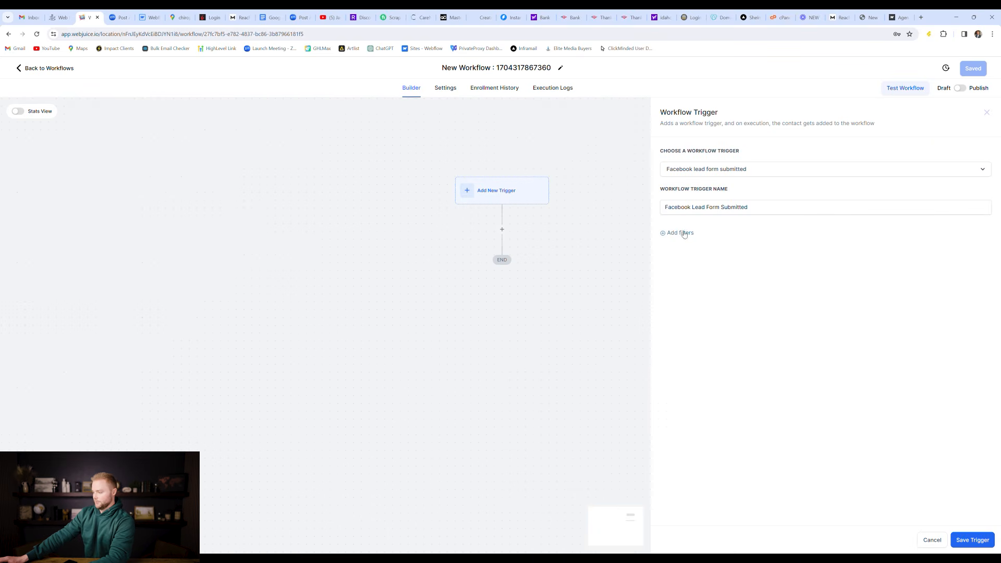
{"action": "left_click", "coordinate": [675, 234]}
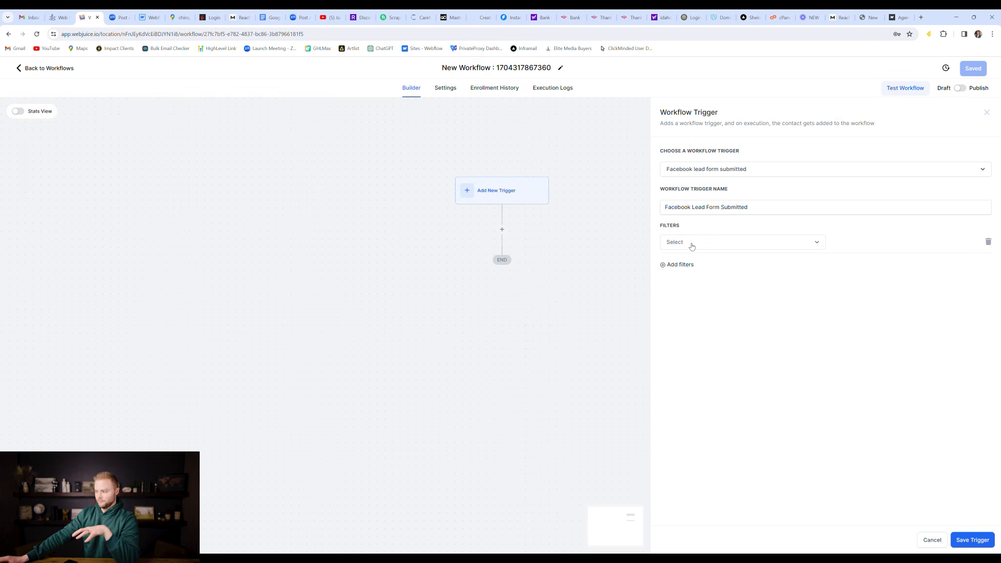
{"action": "left_click", "coordinate": [692, 246]}
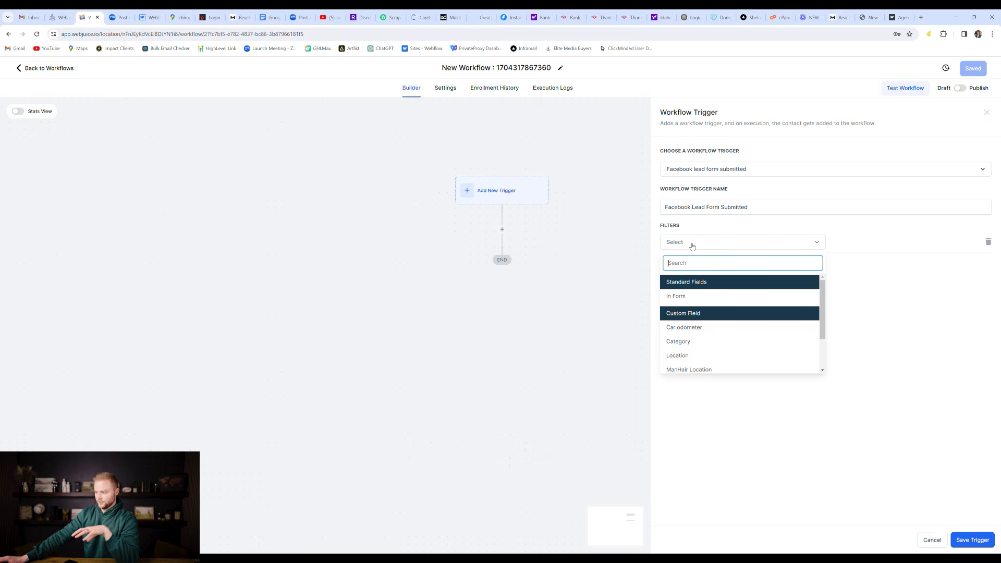
{"action": "left_click", "coordinate": [667, 297]}
{"action": "left_click", "coordinate": [868, 246]}
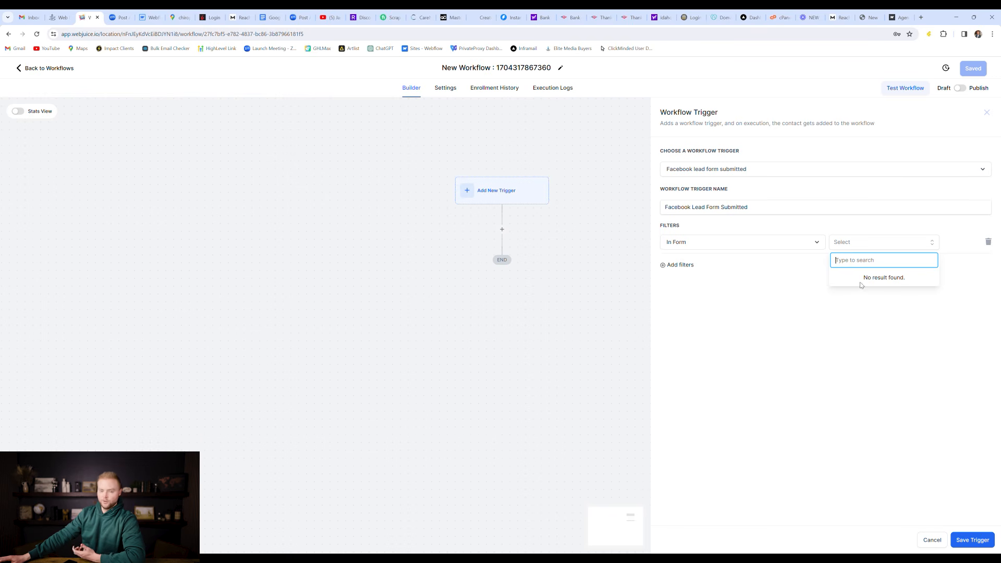
{"action": "left_click", "coordinate": [873, 303]}
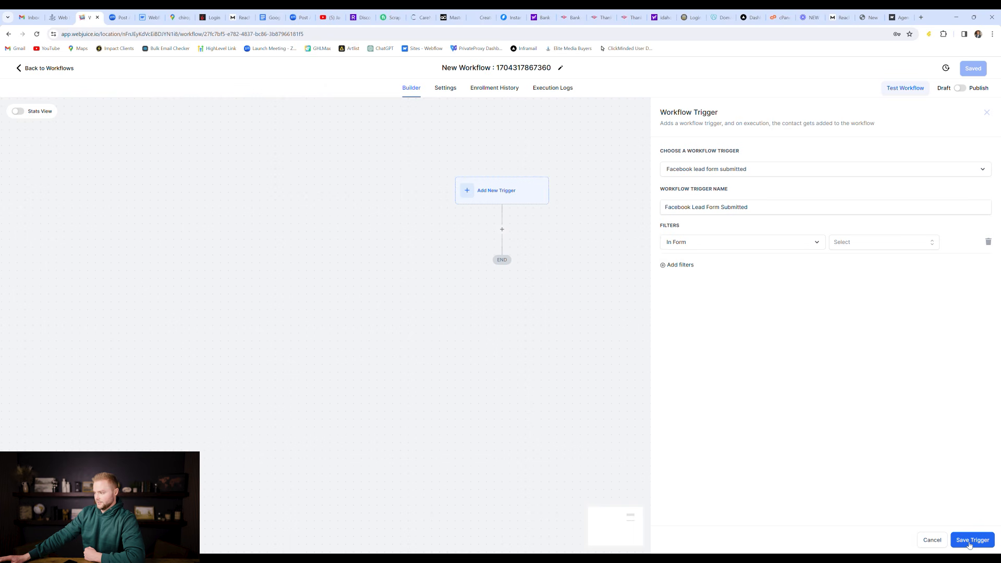
{"action": "left_click", "coordinate": [989, 242]}
{"action": "left_click", "coordinate": [962, 541]}
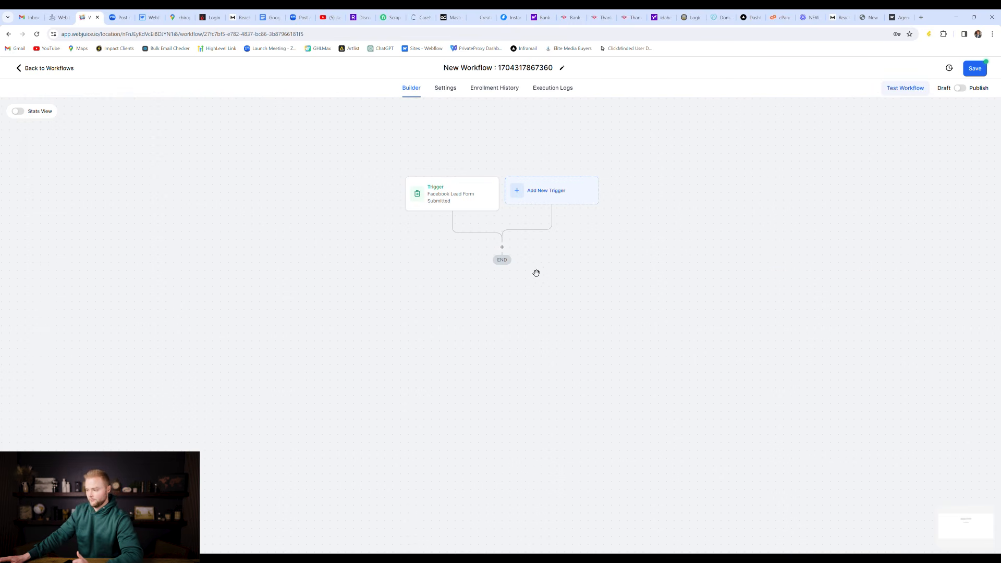
Step: Add a Send SMS step with the message 'Hey' after the trigger
{"action": "left_click", "coordinate": [504, 246]}
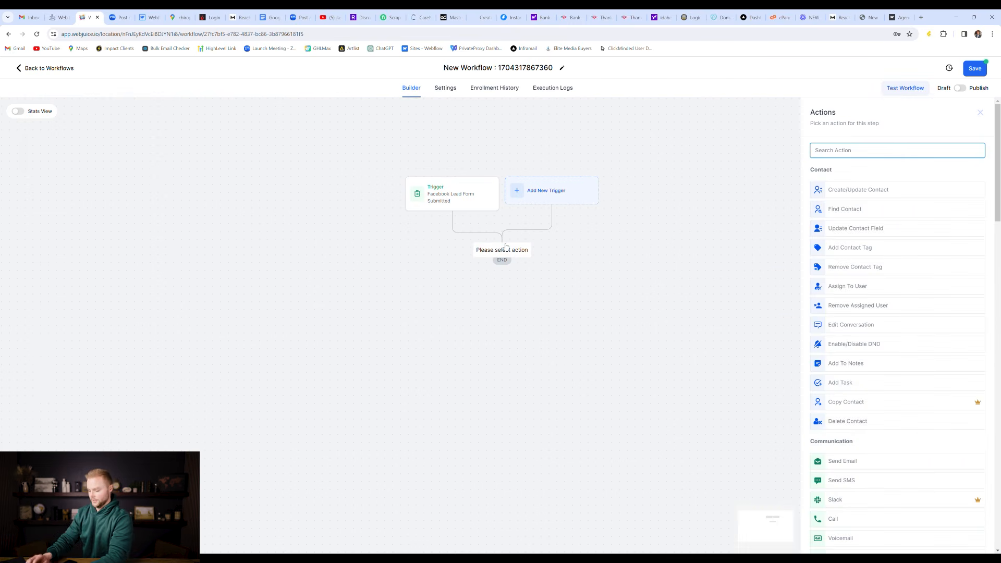
{"action": "type", "text": "sms"}
{"action": "left_click", "coordinate": [841, 181]}
{"action": "type", "text": "Hey"}
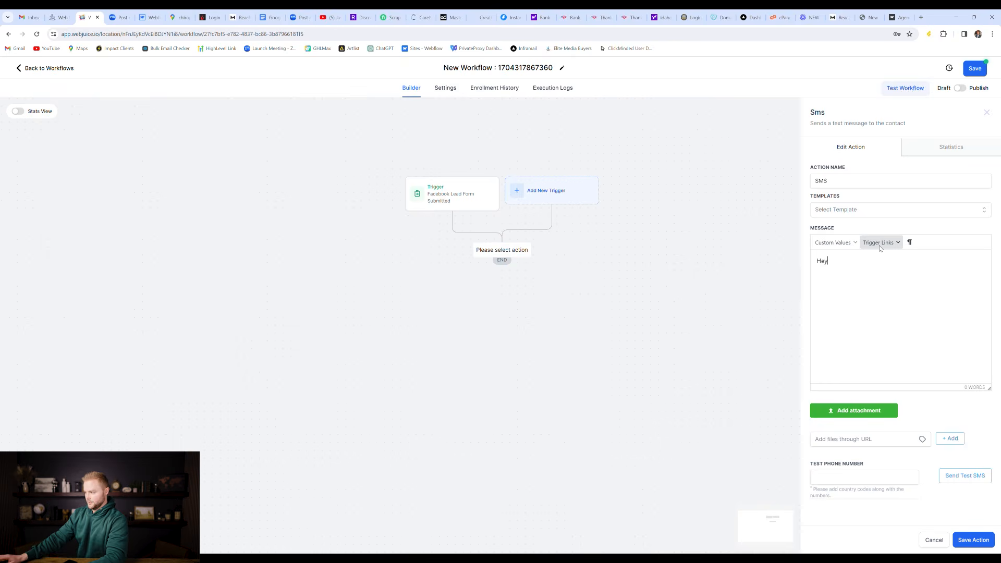
{"action": "left_click", "coordinate": [966, 542]}
Step: Add a Send Email step using the suggested sender name and sender email address
{"action": "left_click", "coordinate": [502, 303]}
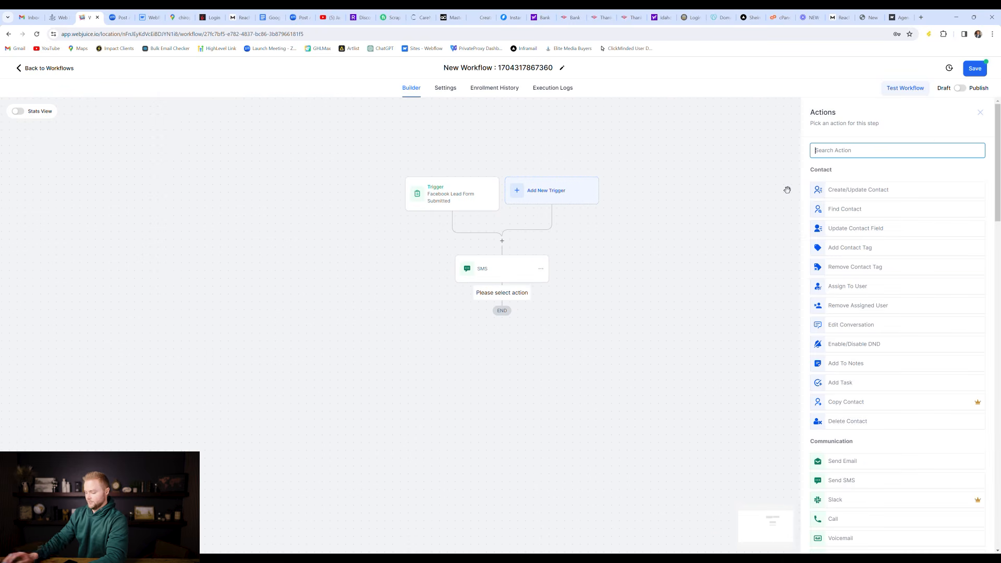
{"action": "type", "text": "email"}
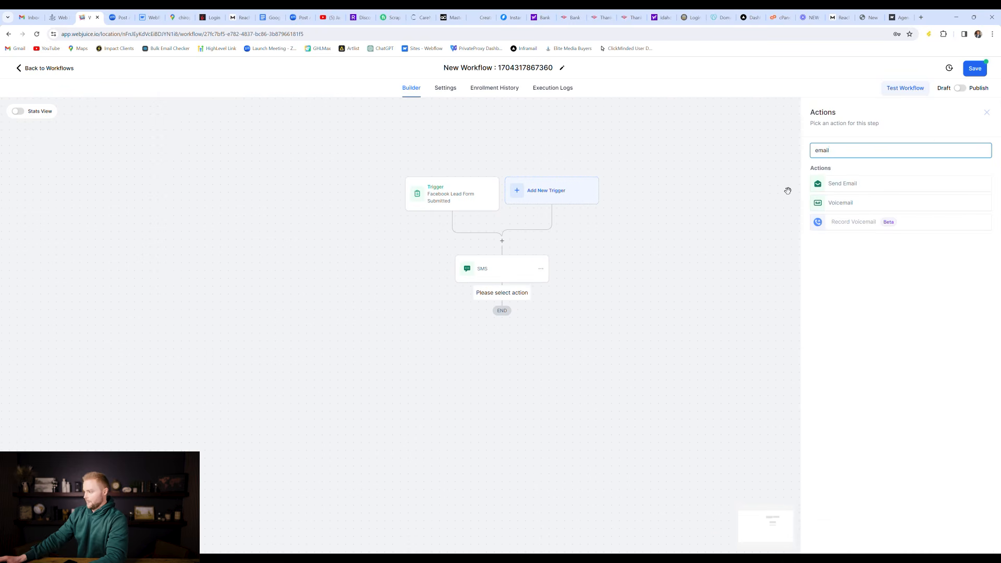
{"action": "left_click", "coordinate": [847, 184]}
{"action": "left_click", "coordinate": [842, 212]}
{"action": "type", "text": "Jasper"}
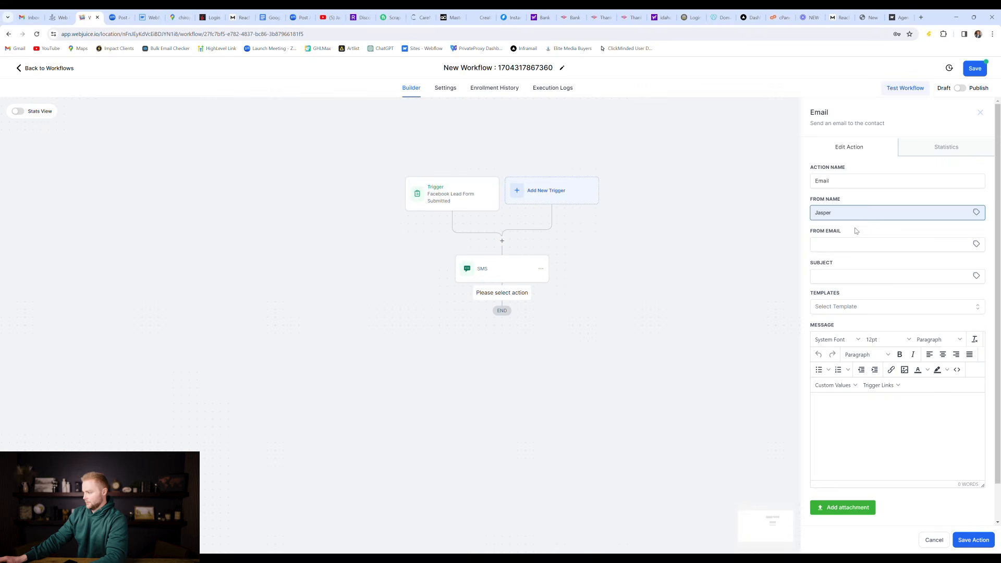
{"action": "left_click", "coordinate": [853, 230]}
{"action": "left_click", "coordinate": [853, 252]}
{"action": "left_click", "coordinate": [861, 258]}
Step: Give the email the subject 'facebook form' and the message 'hey', then save it
{"action": "left_click", "coordinate": [855, 277]}
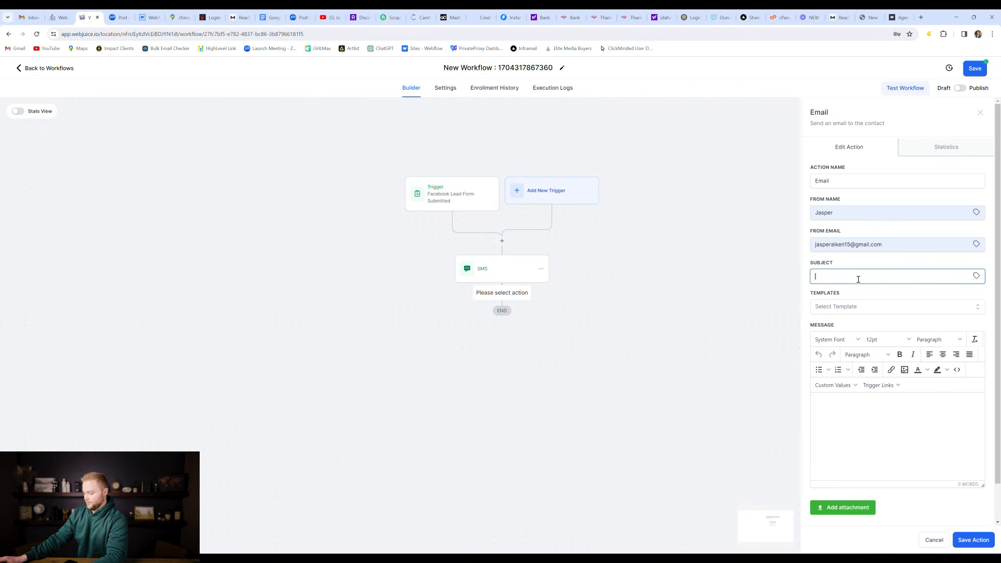
{"action": "type", "text": "facebook form"}
{"action": "left_click", "coordinate": [901, 420]}
{"action": "type", "text": "hey"}
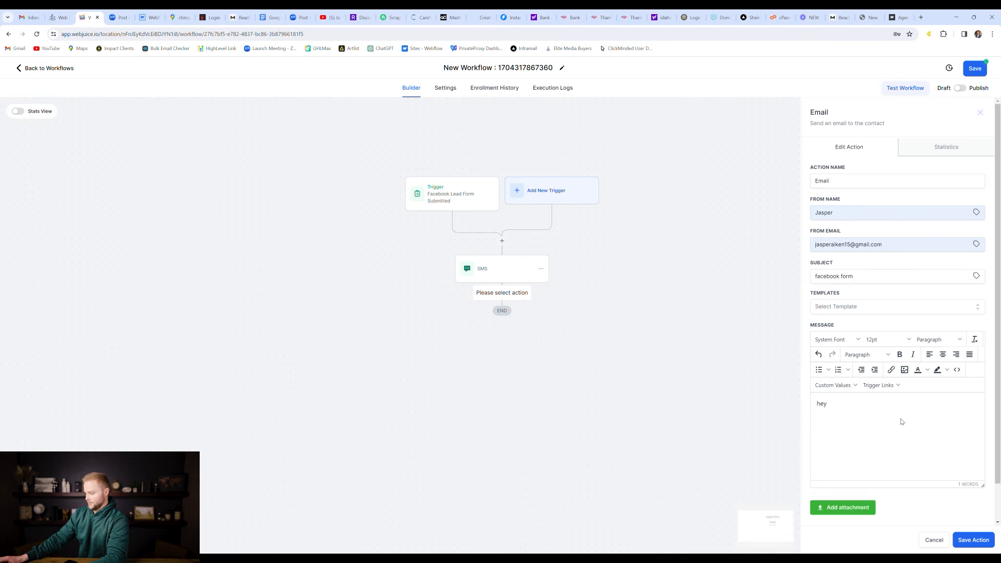
{"action": "left_click", "coordinate": [973, 539]}
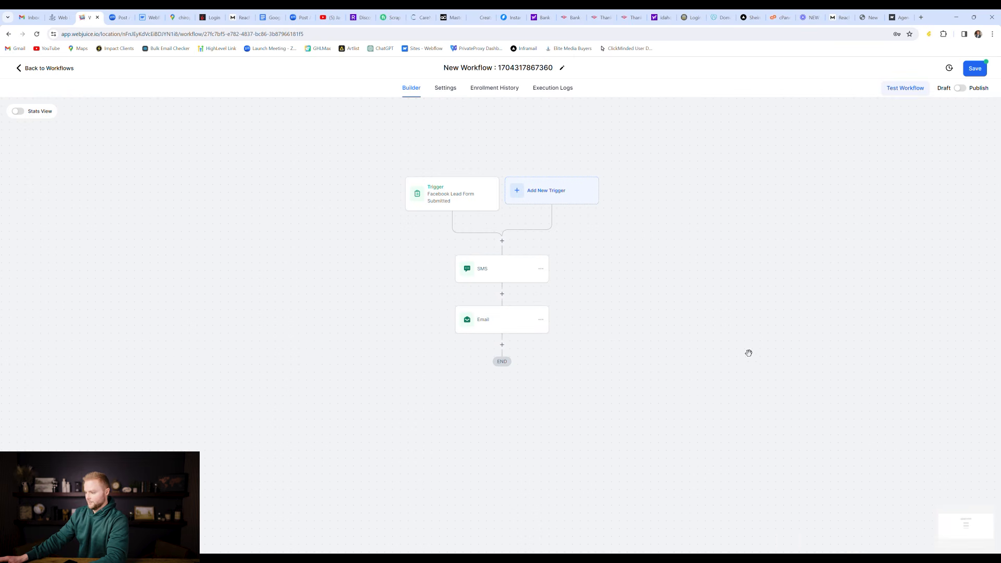
Step: Add a Voicemail step that uses the uploaded recording 'LOLEK - Cruise Control.mp3'
{"action": "left_click", "coordinate": [503, 348]}
{"action": "type", "text": "voic"}
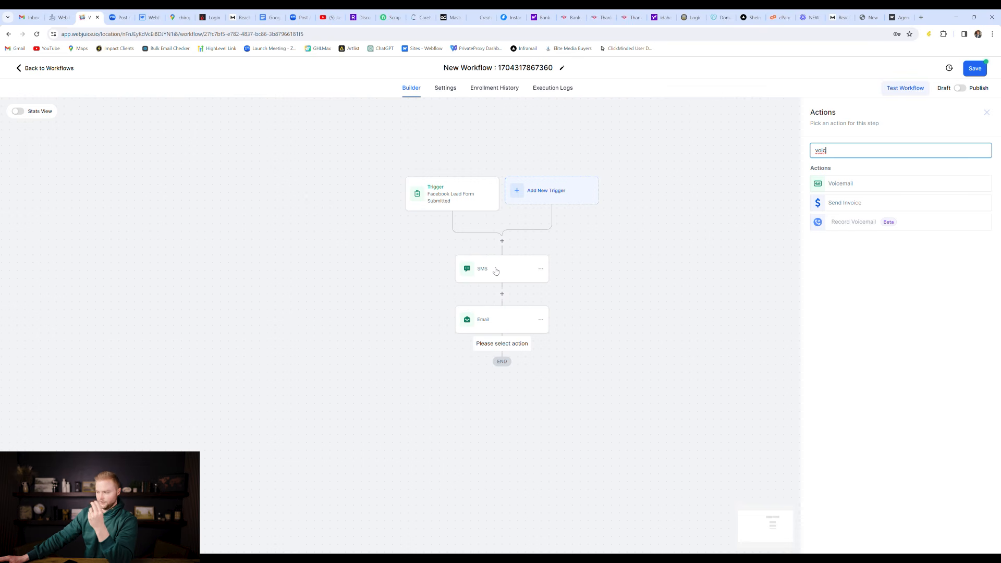
{"action": "left_click", "coordinate": [841, 184]}
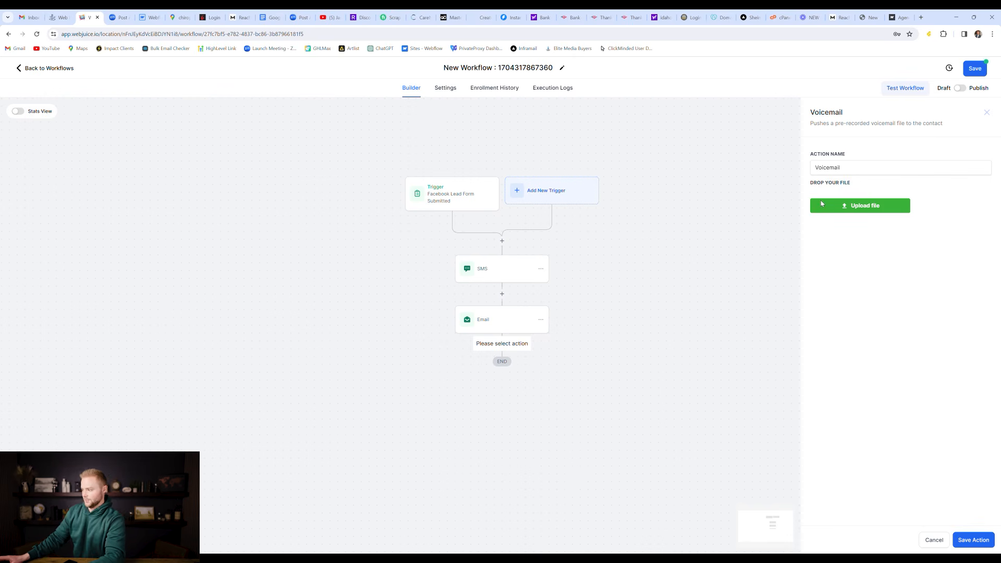
{"action": "left_click", "coordinate": [874, 206]}
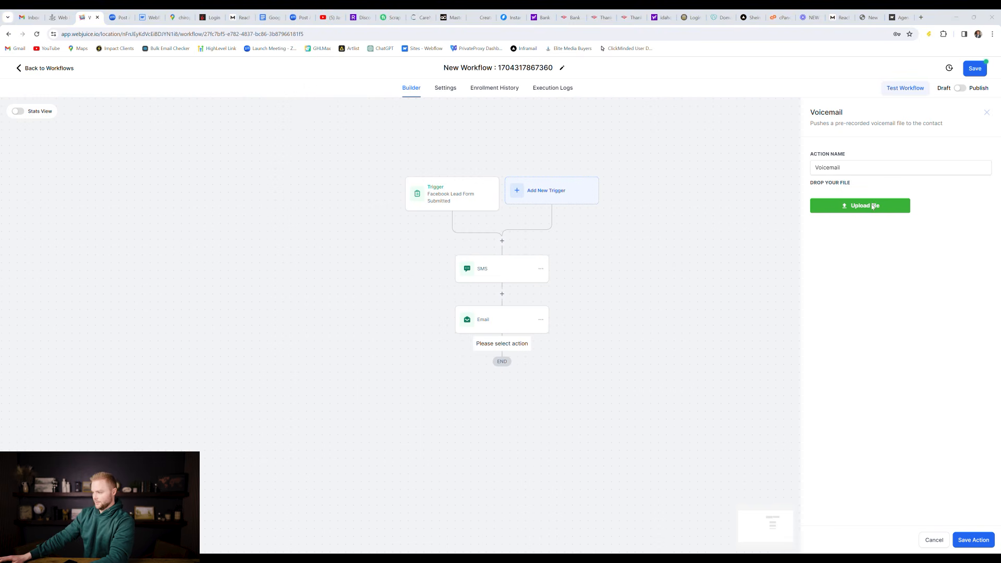
{"action": "left_click", "coordinate": [600, 102]}
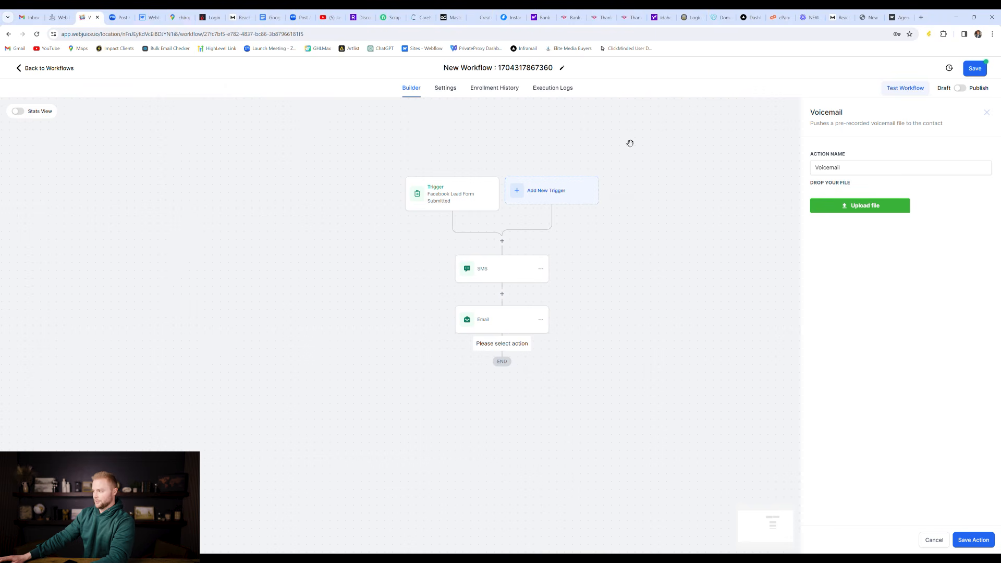
{"action": "left_click", "coordinate": [869, 210]}
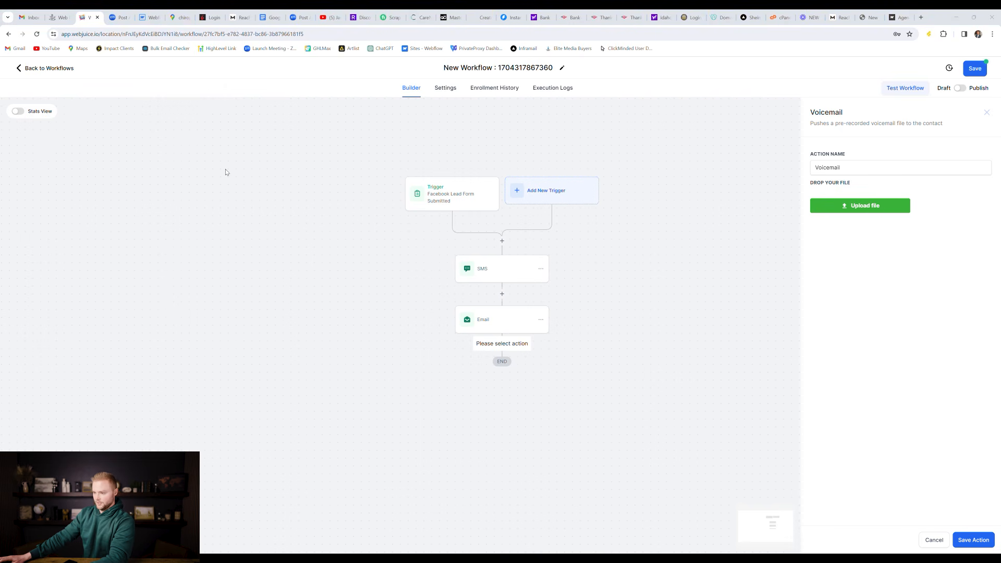
{"action": "left_click", "coordinate": [534, 401]}
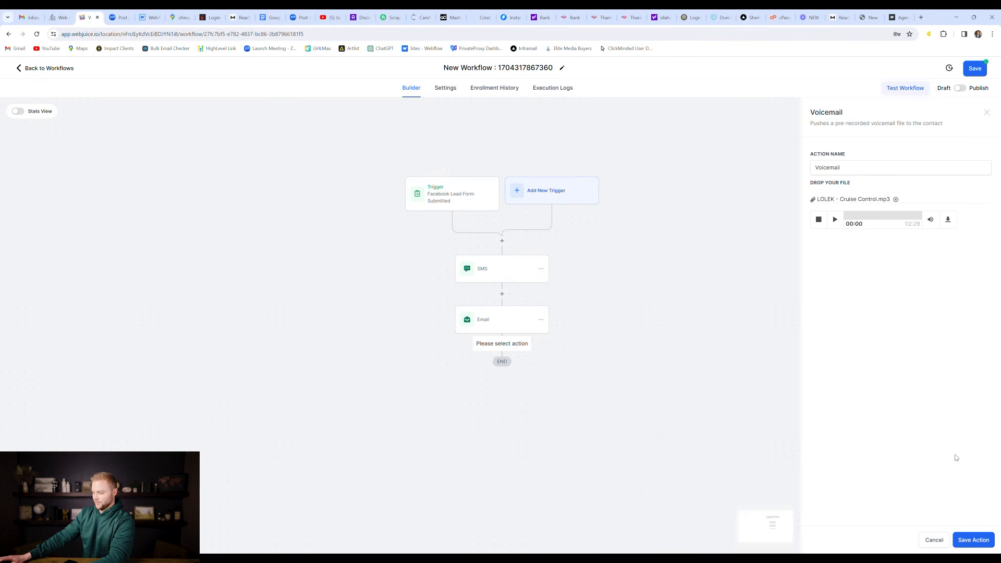
{"action": "left_click", "coordinate": [973, 541]}
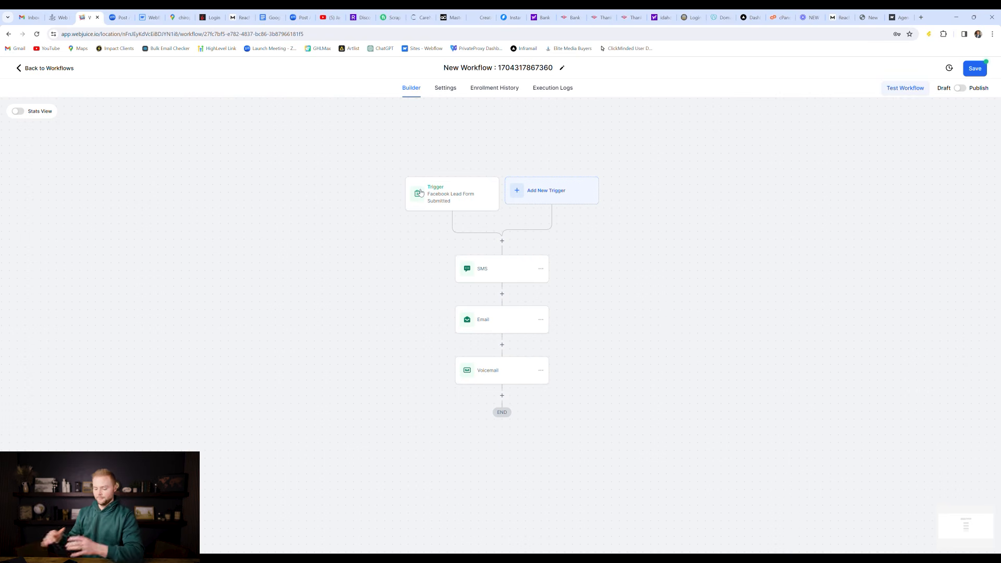
Step: Add a Wait step after the Voicemail that waits for a Contact Reply
{"action": "scroll", "coordinate": [594, 288], "scroll_direction": "down", "scroll_amount": 3}
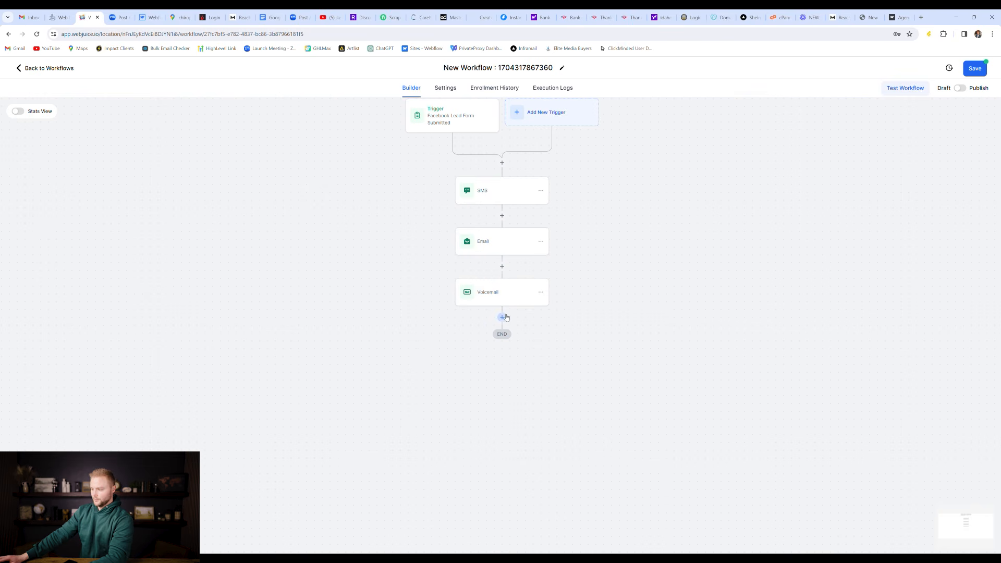
{"action": "left_click", "coordinate": [502, 317]}
{"action": "type", "text": "wai"}
{"action": "left_click", "coordinate": [833, 191]}
{"action": "left_click", "coordinate": [710, 201]}
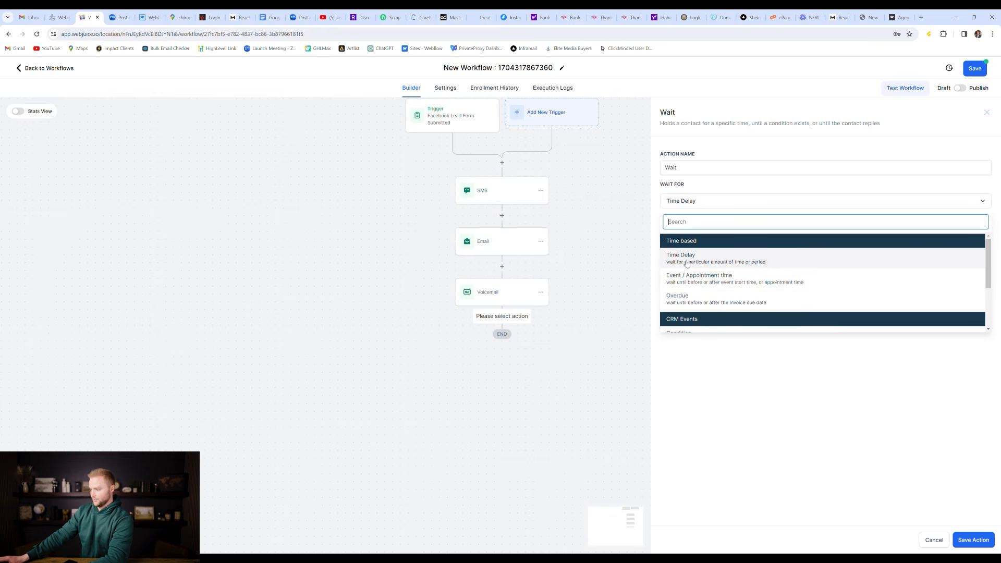
{"action": "scroll", "coordinate": [688, 281], "scroll_direction": "down", "scroll_amount": 3}
{"action": "left_click", "coordinate": [692, 276]}
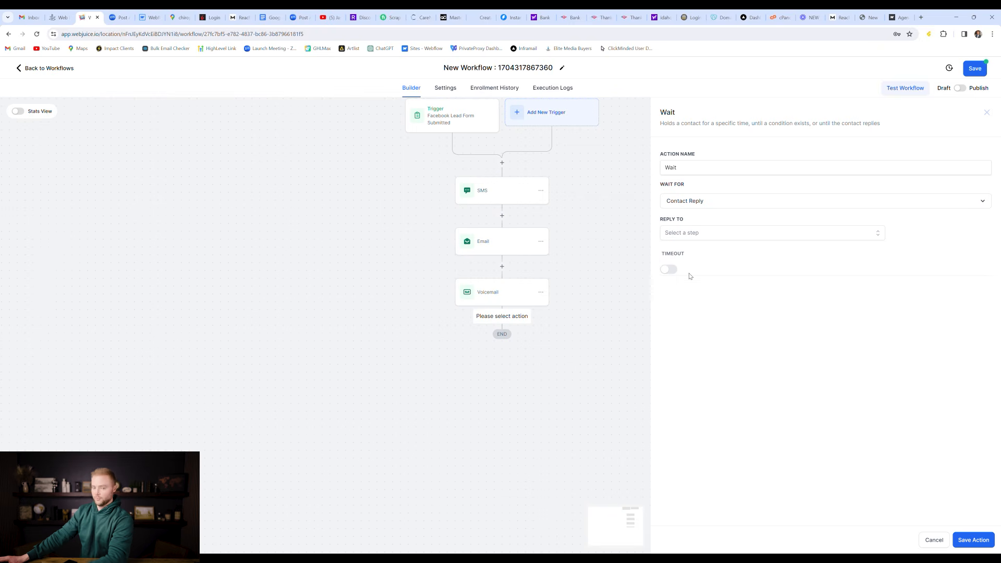
Step: Wait for replies to the SMS and Email, with the timeout measured in days, and save
{"action": "left_click", "coordinate": [711, 233]}
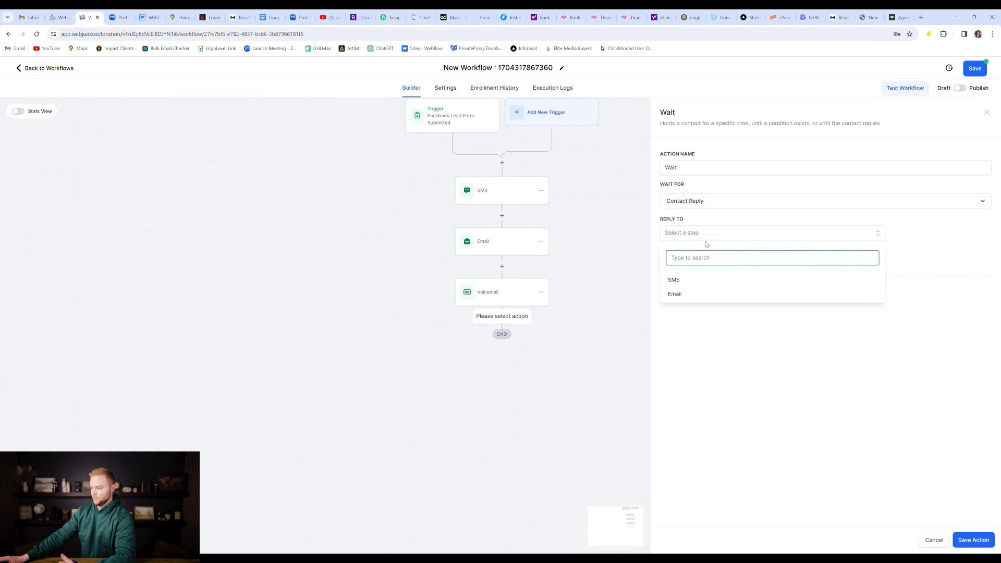
{"action": "left_click", "coordinate": [684, 280]}
{"action": "left_click", "coordinate": [678, 299]}
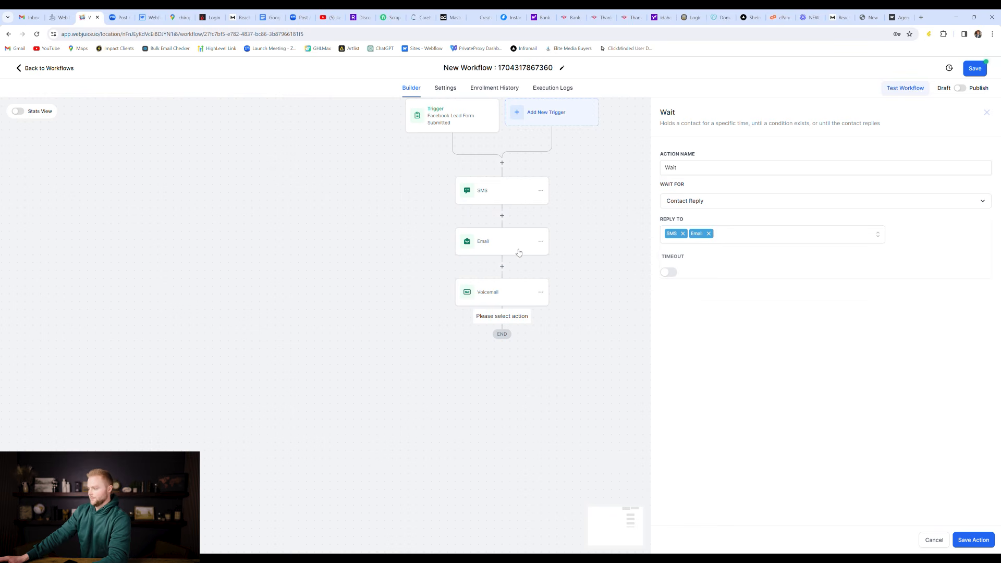
{"action": "left_click", "coordinate": [672, 273]}
{"action": "left_click", "coordinate": [683, 291]}
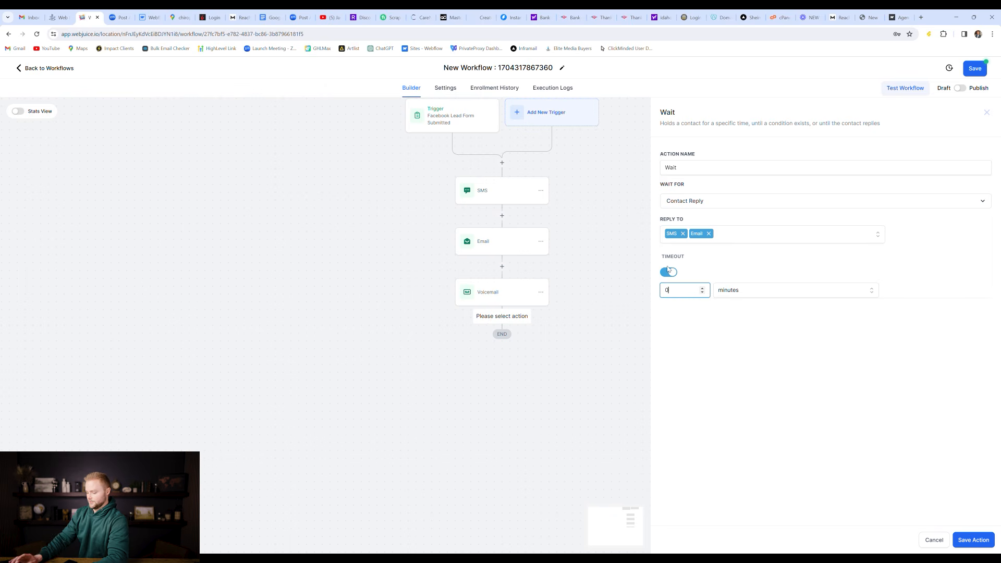
{"action": "left_click", "coordinate": [746, 292]}
{"action": "left_click", "coordinate": [744, 312]}
{"action": "left_click", "coordinate": [973, 540]}
{"action": "scroll", "coordinate": [644, 342], "scroll_direction": "down", "scroll_amount": 1}
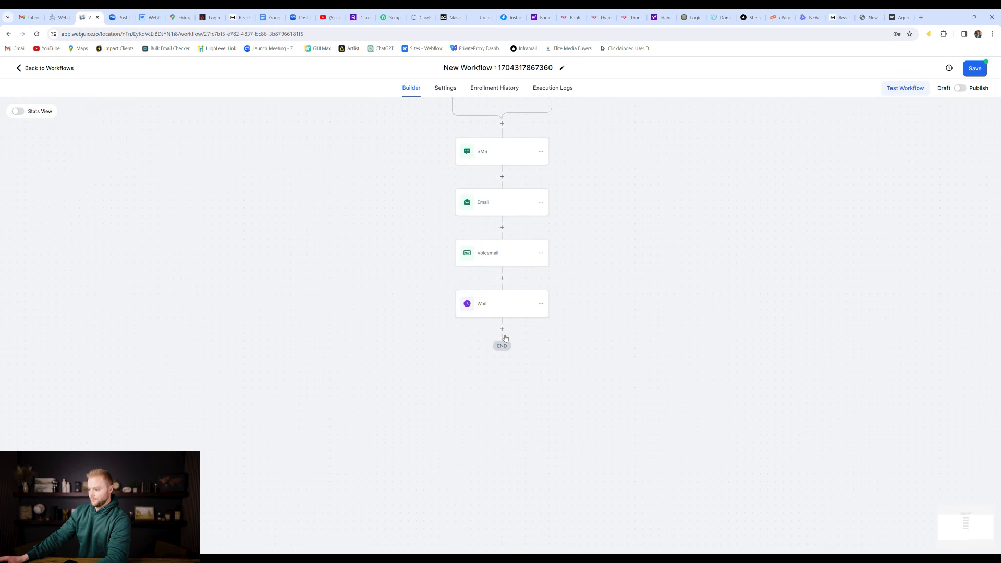
Step: Add an If/Else step with the branch named 'Replied' and the condition named 'contact replied?'
{"action": "left_click", "coordinate": [503, 331]}
{"action": "type", "text": "if"}
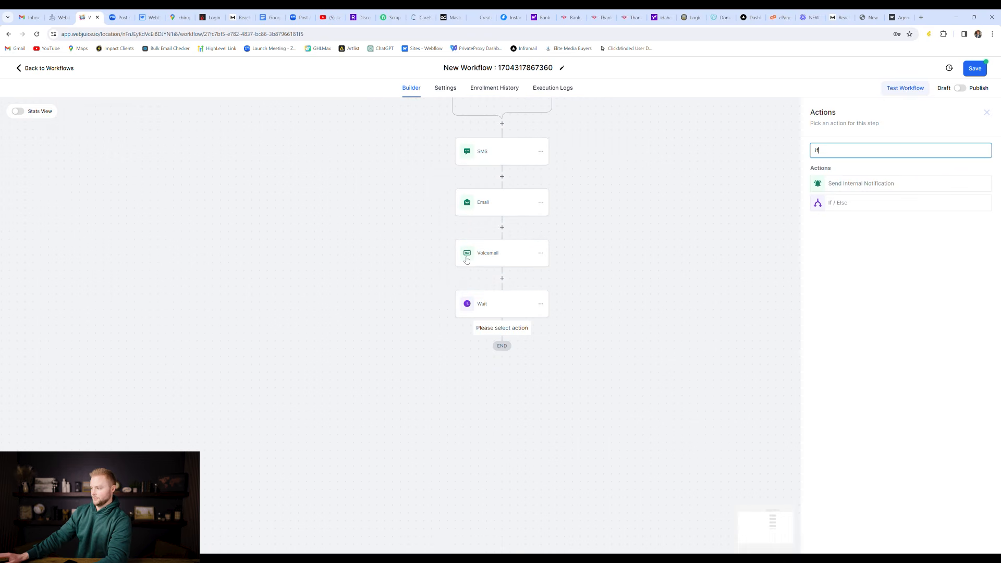
{"action": "left_click", "coordinate": [846, 205]}
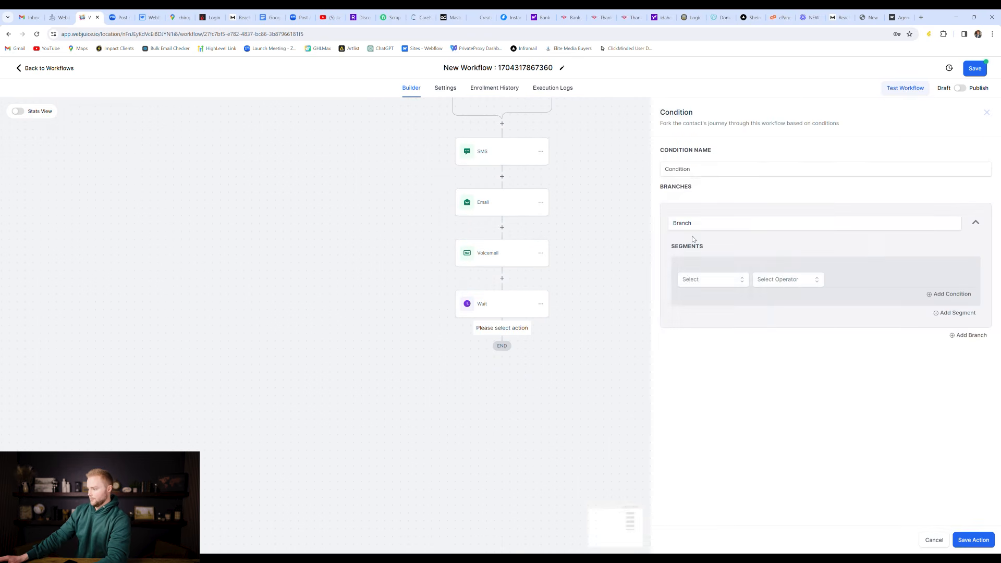
{"action": "double_click", "coordinate": [704, 224]}
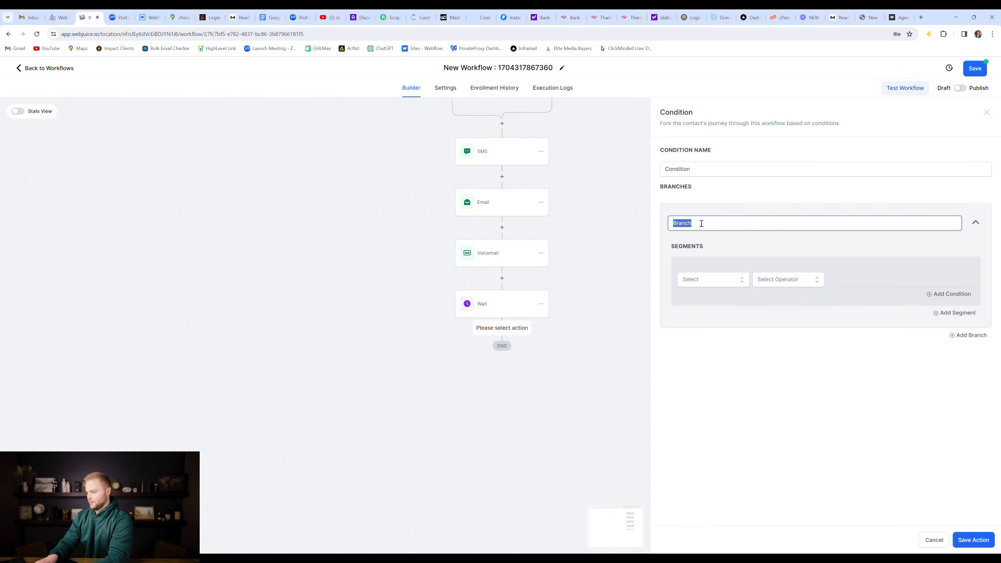
{"action": "type", "text": "Replied"}
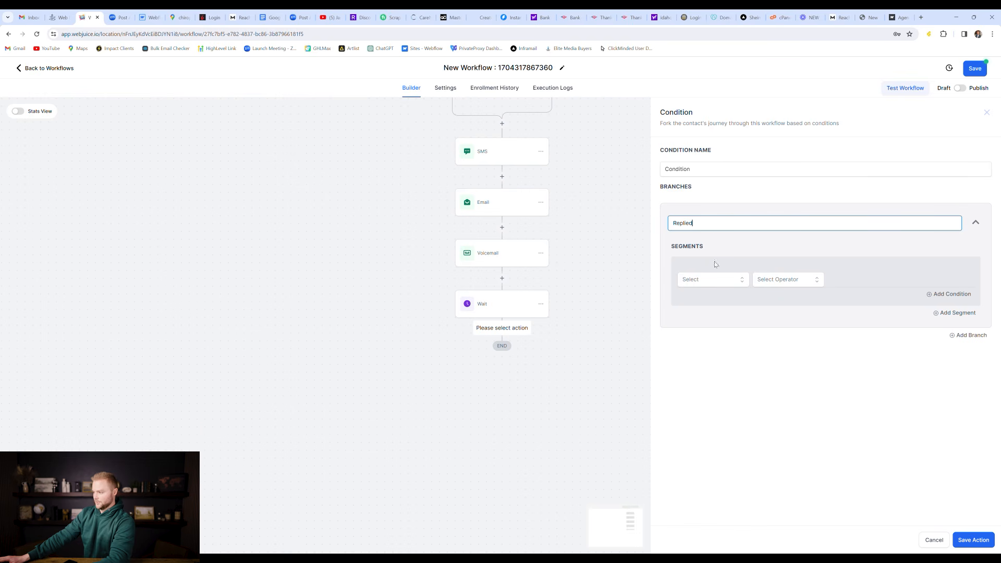
{"action": "left_click", "coordinate": [707, 167]}
{"action": "key", "text": "ctrl+a"}
{"action": "type", "text": "contact replied?"}
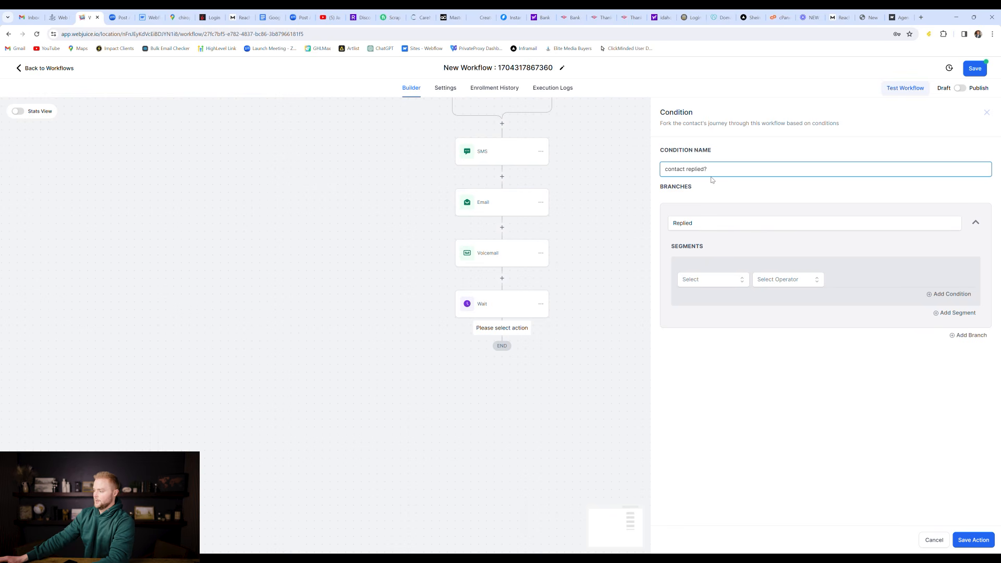
Step: Make the condition test Contact Reply > Contact replied is True, and save it
{"action": "left_click", "coordinate": [727, 281]}
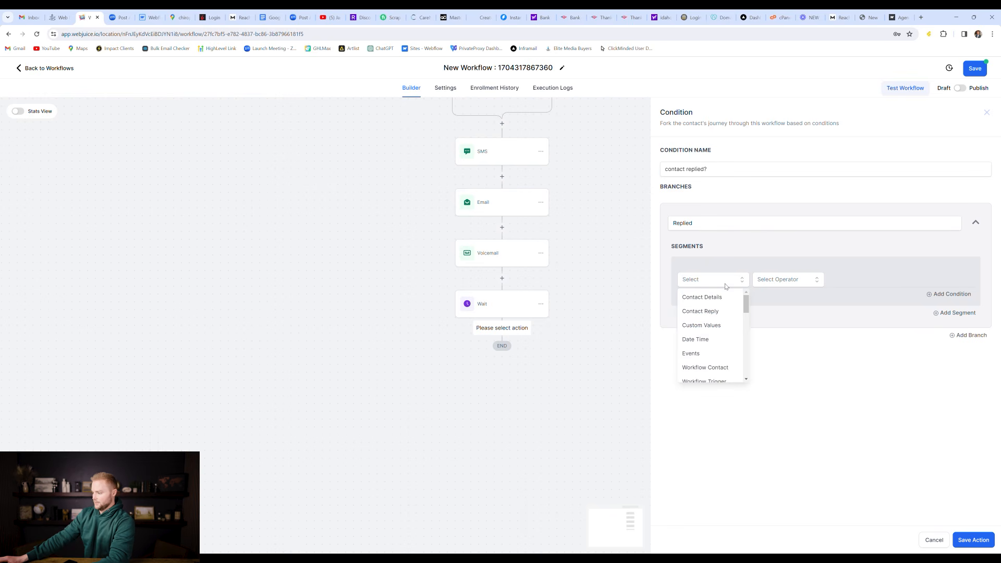
{"action": "left_click", "coordinate": [713, 313]}
{"action": "left_click", "coordinate": [714, 319]}
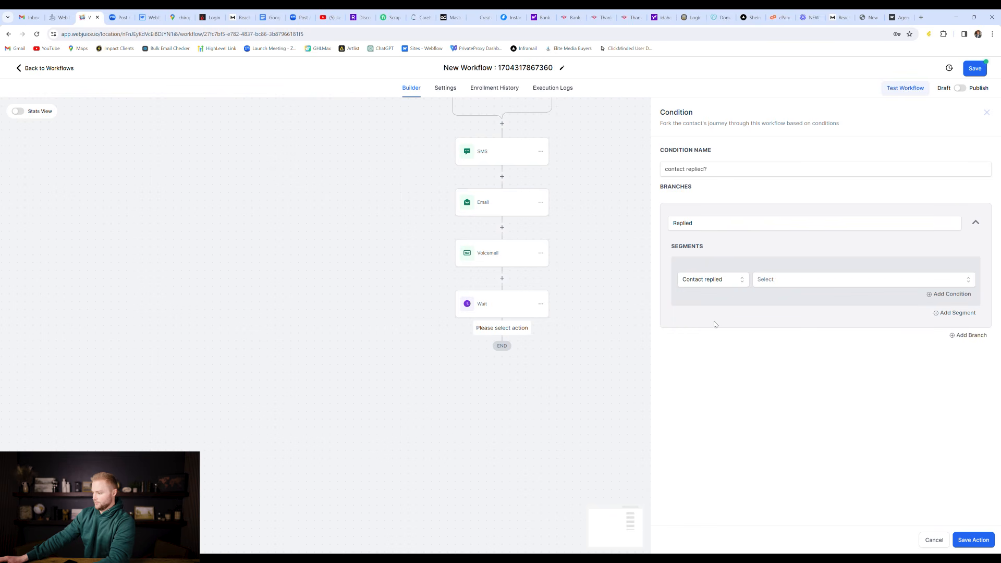
{"action": "left_click", "coordinate": [784, 280]}
{"action": "left_click", "coordinate": [780, 329]}
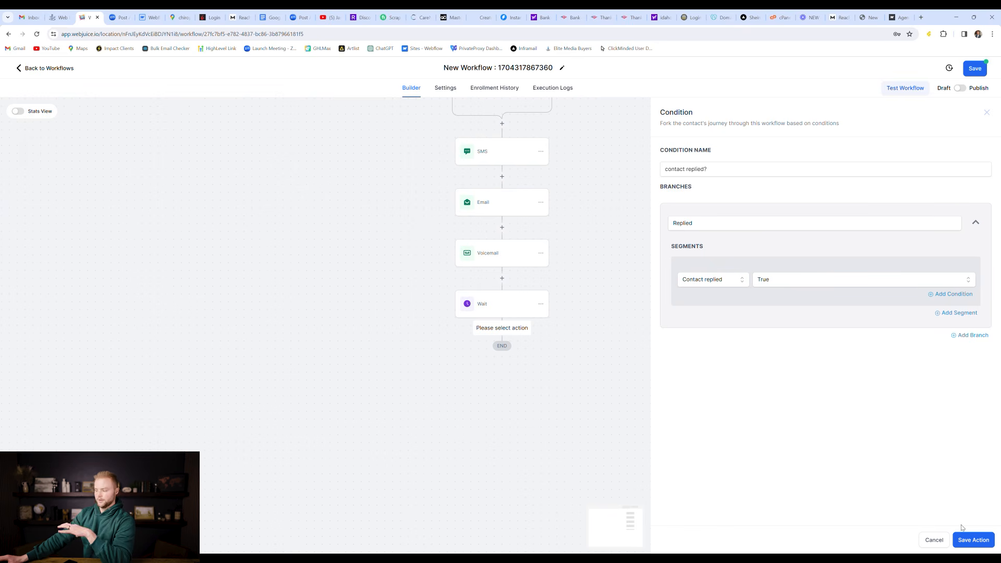
{"action": "left_click", "coordinate": [969, 540]}
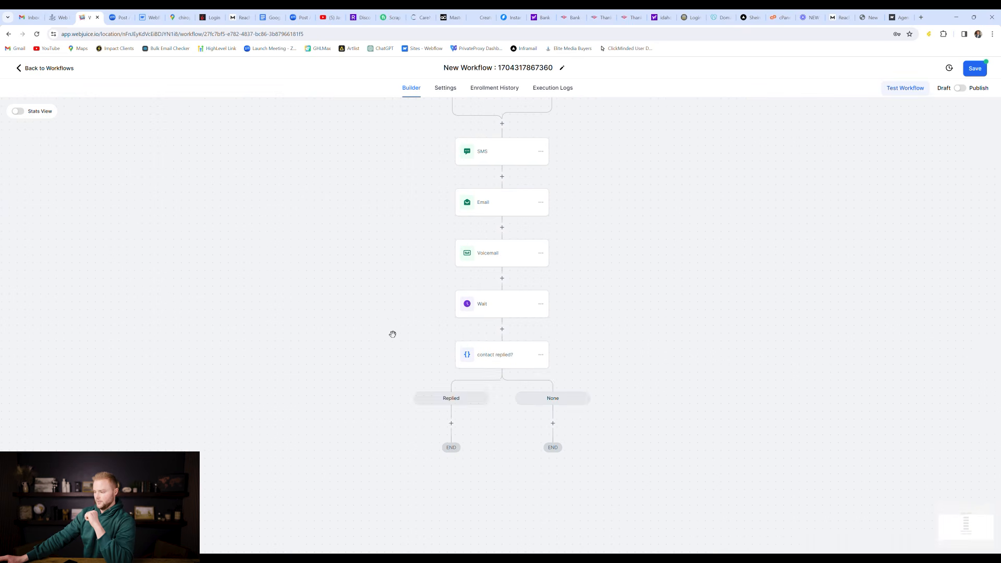
{"action": "scroll", "coordinate": [537, 341], "scroll_direction": "down", "scroll_amount": 2}
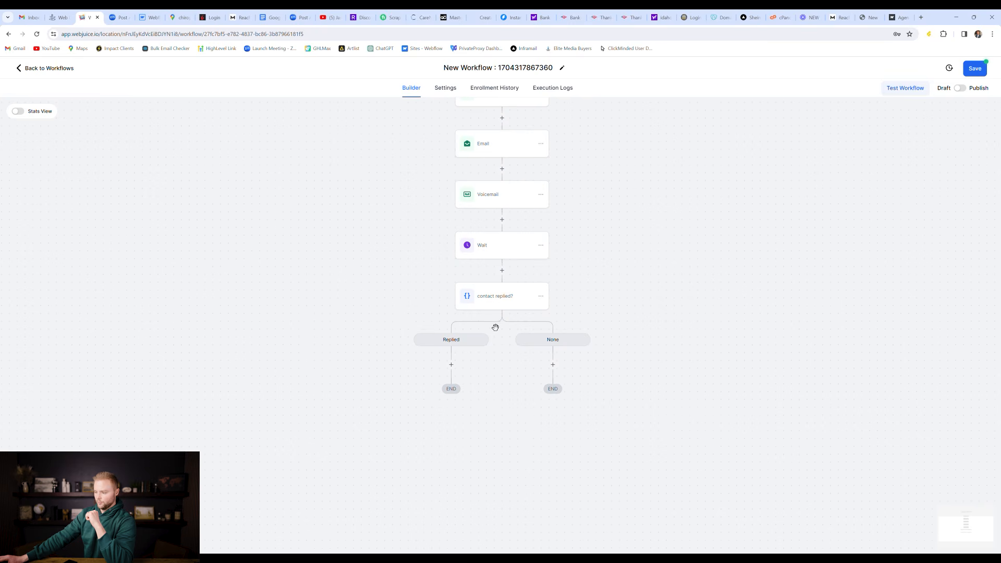
{"action": "left_click", "coordinate": [458, 369]}
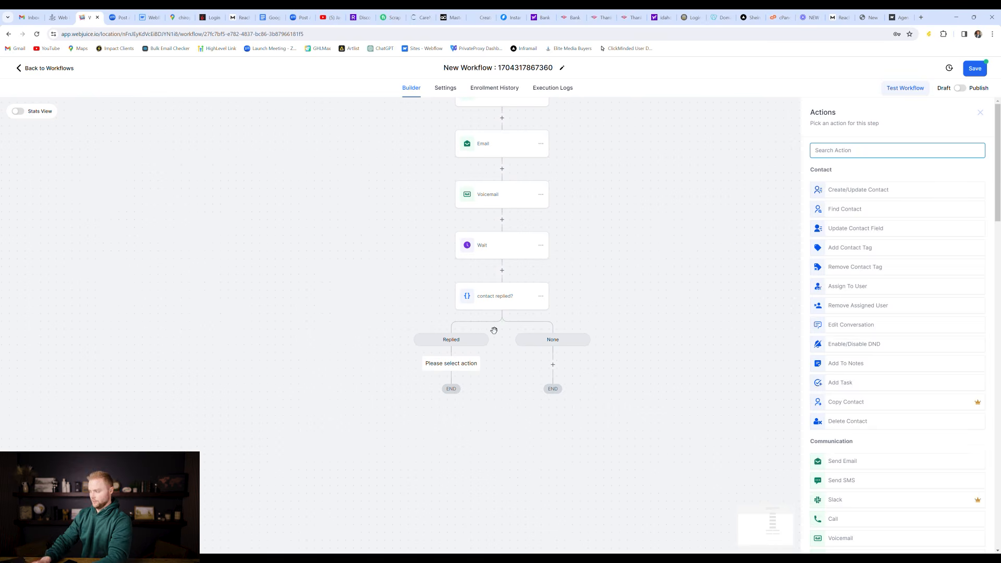
{"action": "type", "text": "sms"}
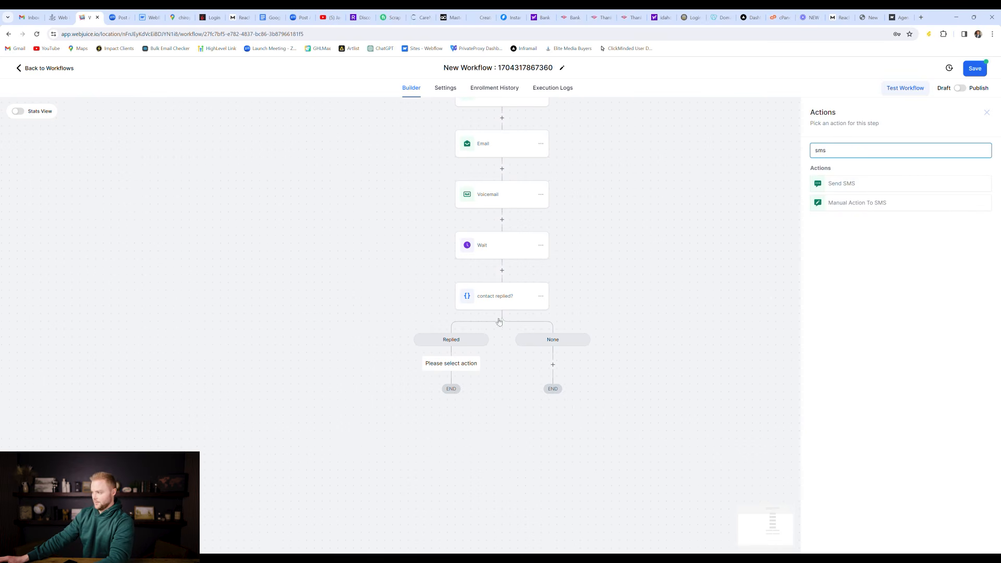
Step: Add a Send SMS step with the message 'Hey' to the Replied branch
{"action": "left_click", "coordinate": [856, 190]}
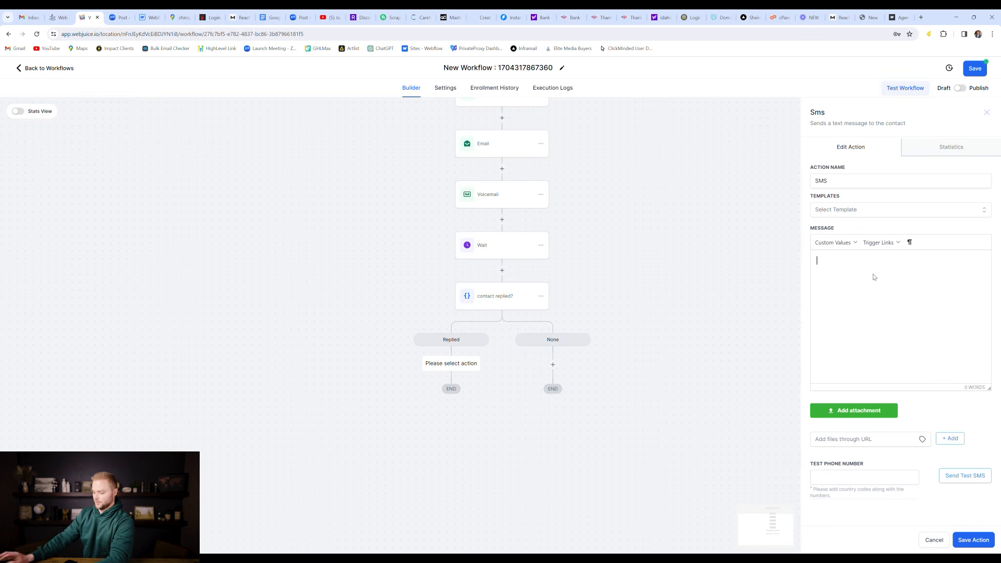
{"action": "type", "text": "Hey"}
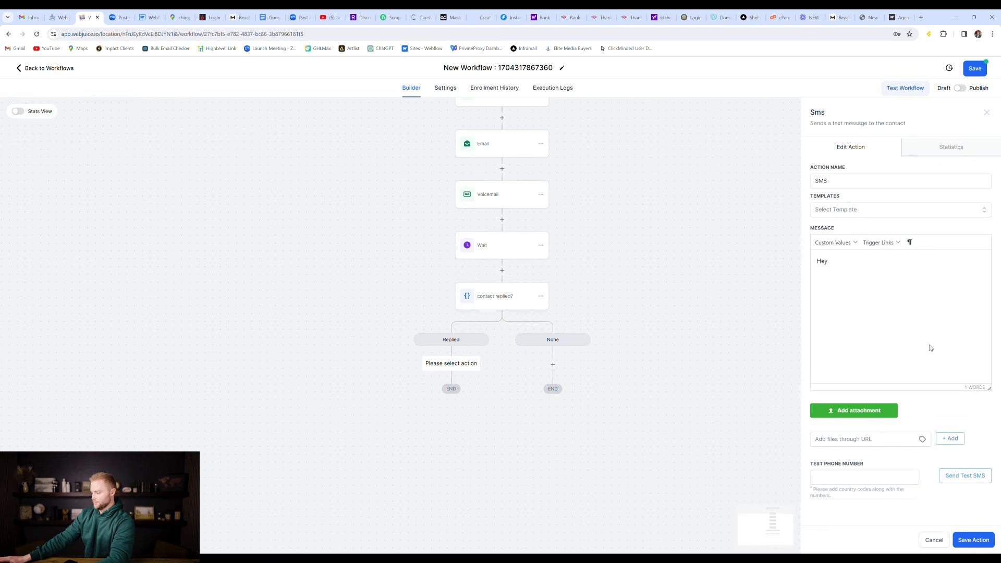
{"action": "left_click", "coordinate": [969, 542]}
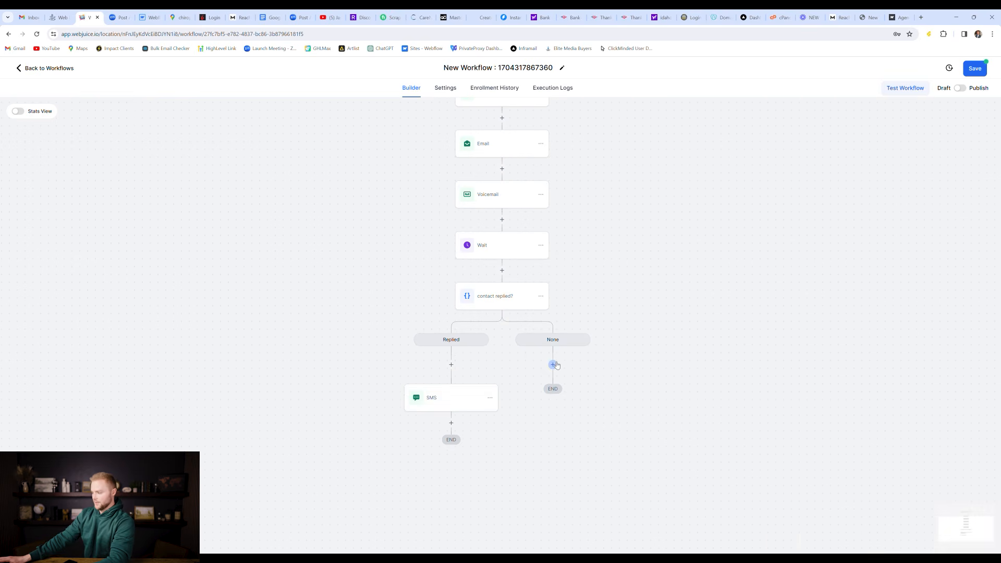
Step: Add a Send SMS step with the message 'Hey' to the None branch
{"action": "left_click", "coordinate": [552, 365]}
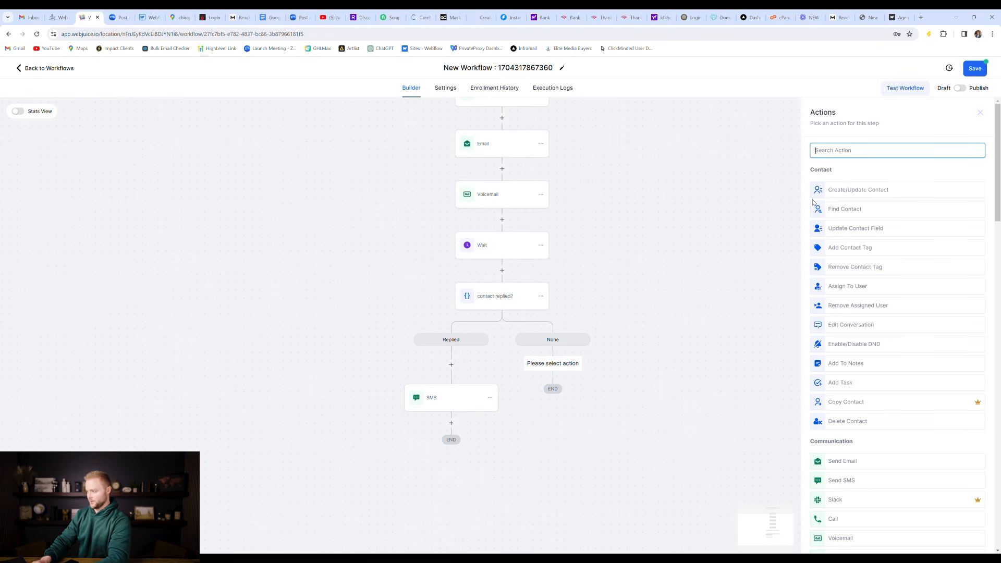
{"action": "type", "text": "sms"}
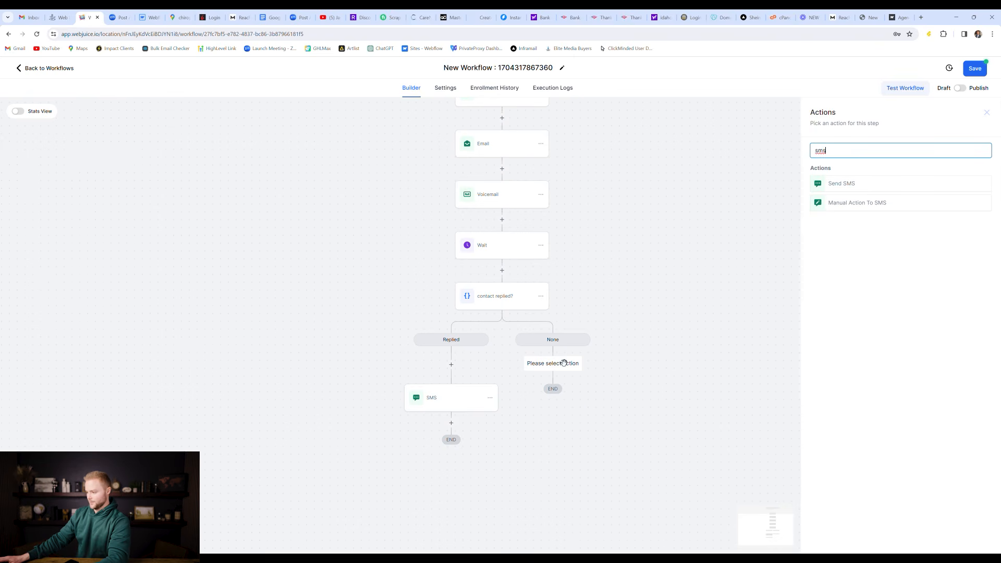
{"action": "left_click", "coordinate": [850, 184]}
{"action": "left_click", "coordinate": [839, 273]}
{"action": "type", "text": "Hey"}
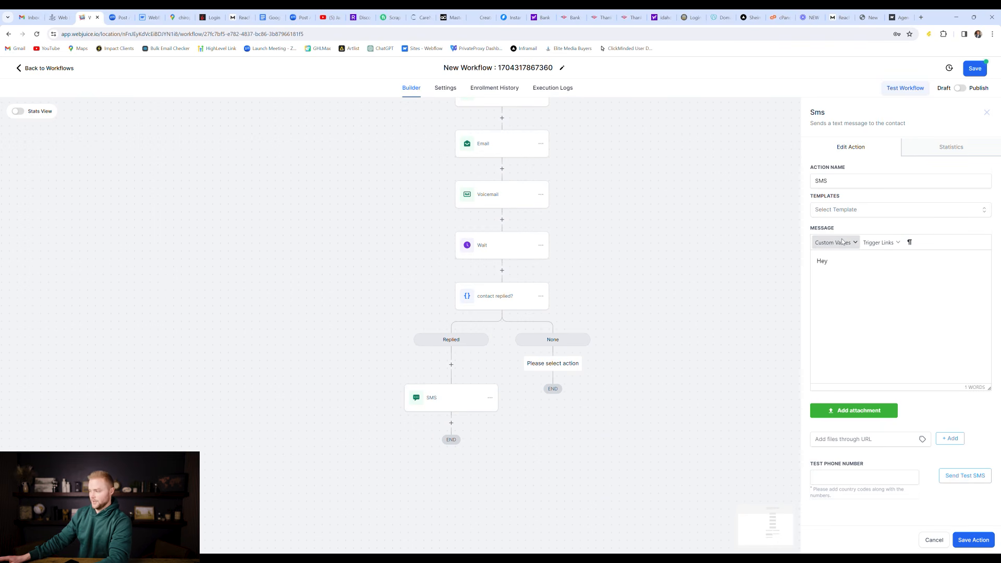
{"action": "left_click", "coordinate": [973, 540]}
{"action": "scroll", "coordinate": [501, 259], "scroll_direction": "up", "scroll_amount": 1}
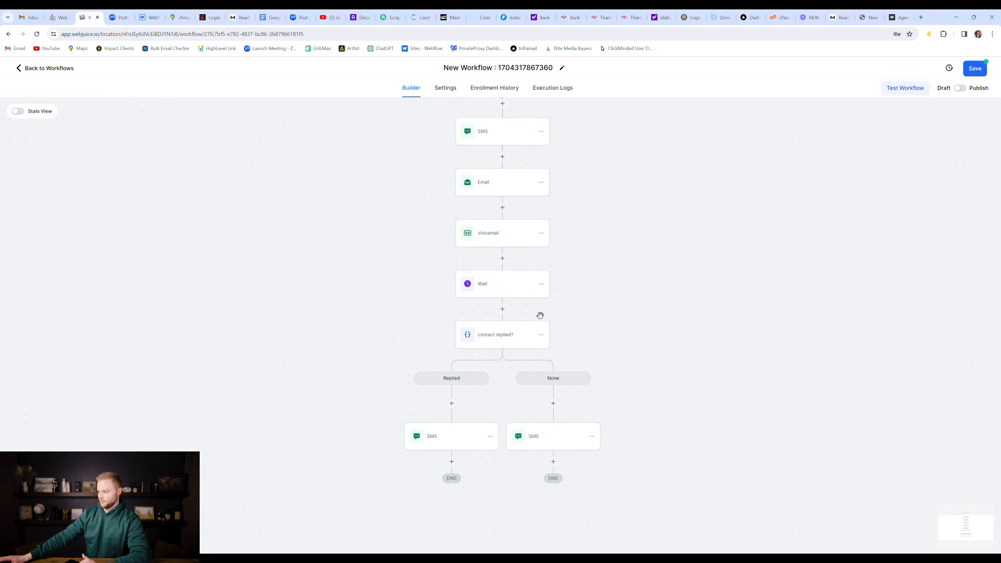
Step: Append '1 day' to the Wait step's action name so it reads 'Wait 1 day', and save it
{"action": "left_click", "coordinate": [496, 290]}
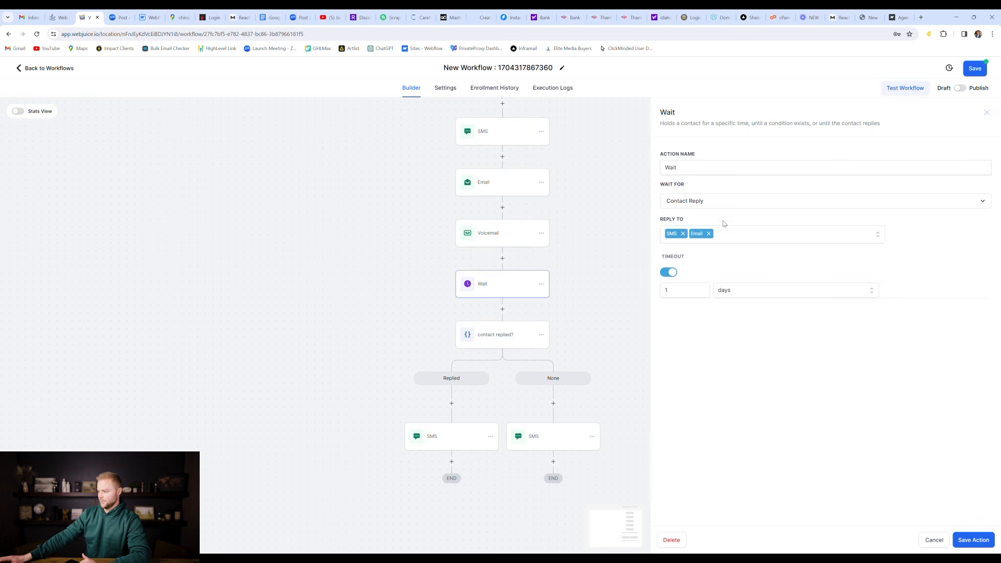
{"action": "left_click", "coordinate": [700, 170]}
{"action": "type", "text": "1 day"}
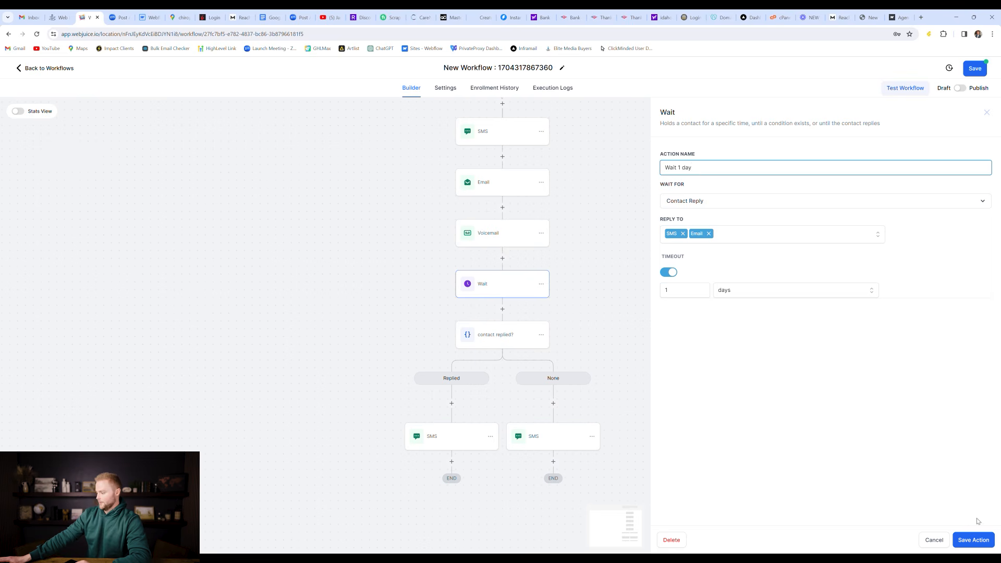
{"action": "left_click", "coordinate": [971, 540]}
{"action": "scroll", "coordinate": [680, 217], "scroll_direction": "up", "scroll_amount": 3}
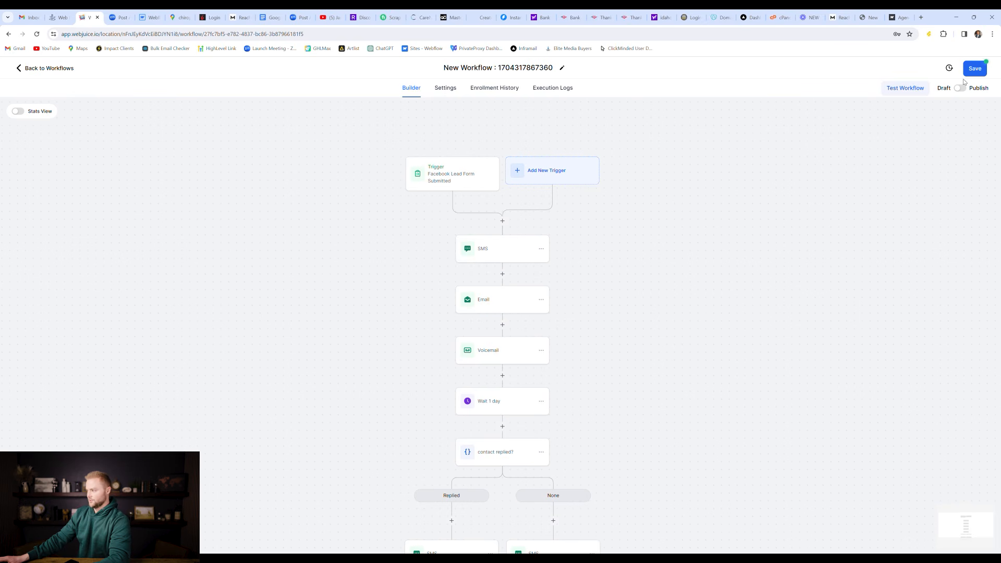
Step: Exit the builder, confirming the unsaved-changes prompt, to return to the Workflow List
{"action": "left_click", "coordinate": [60, 68]}
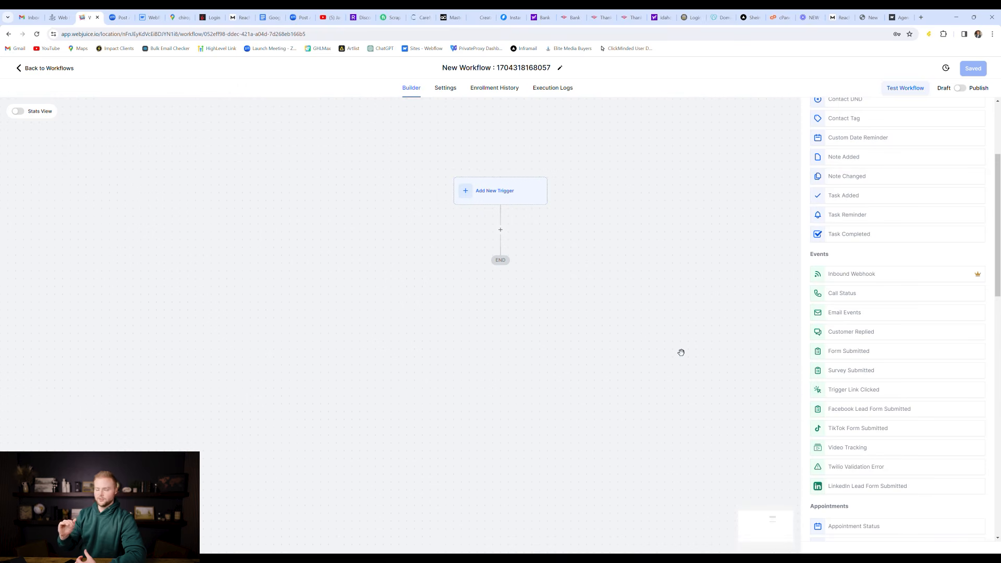
{"action": "left_click", "coordinate": [48, 69]}
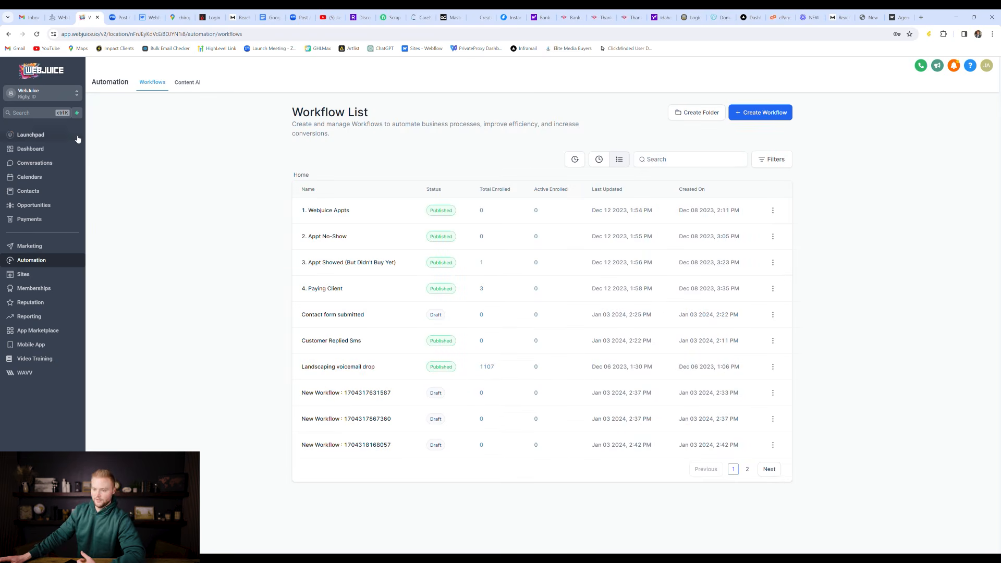
{"action": "left_click", "coordinate": [58, 245]}
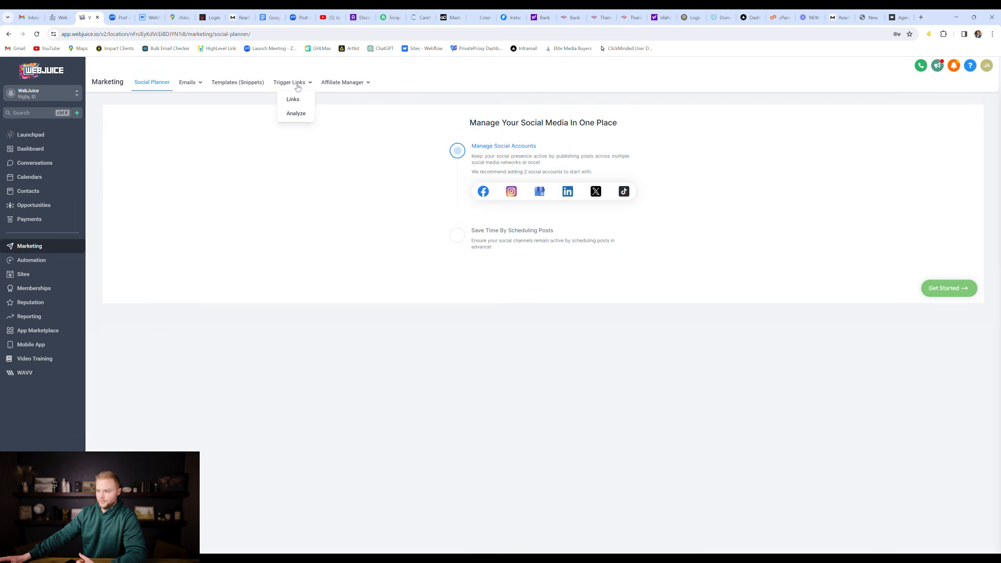
{"action": "left_click", "coordinate": [295, 84]}
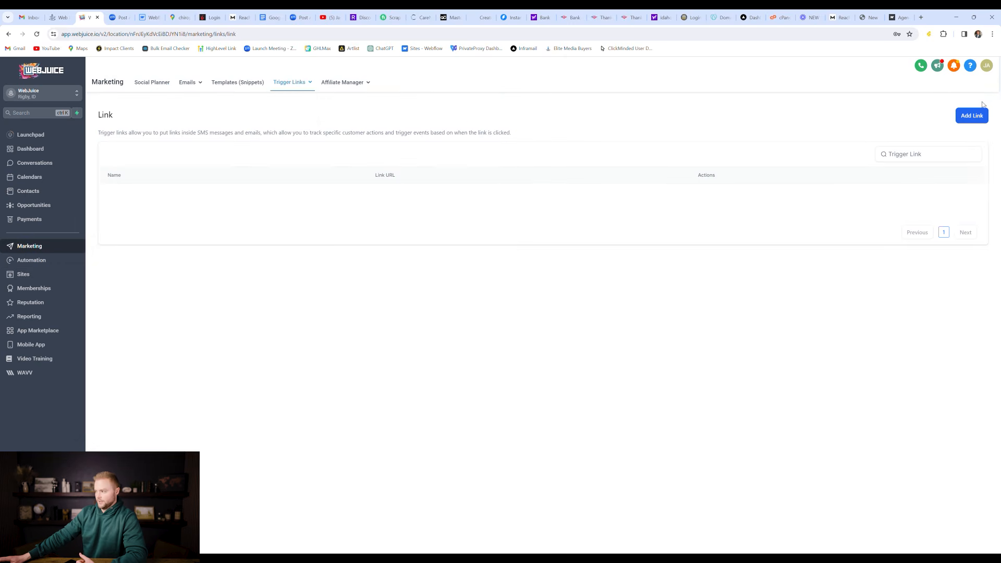
{"action": "left_click", "coordinate": [975, 115]}
{"action": "left_click", "coordinate": [508, 327]}
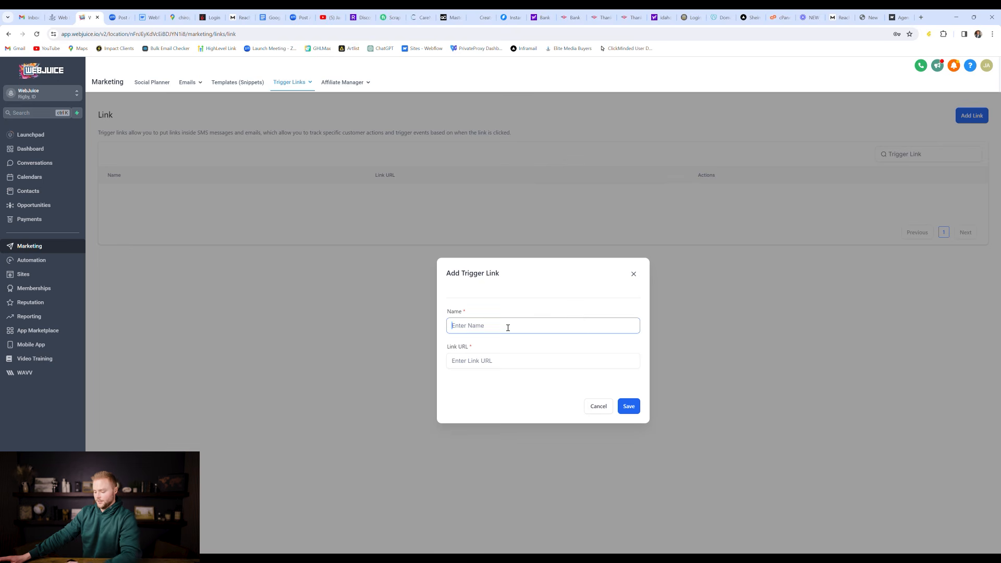
{"action": "type", "text": "we"}
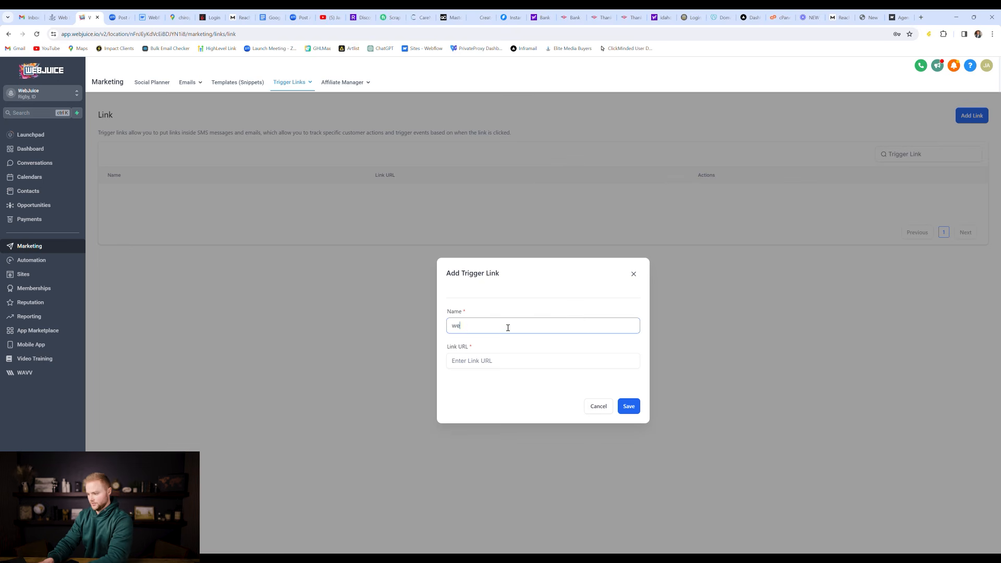
{"action": "type", "text": "bsite"}
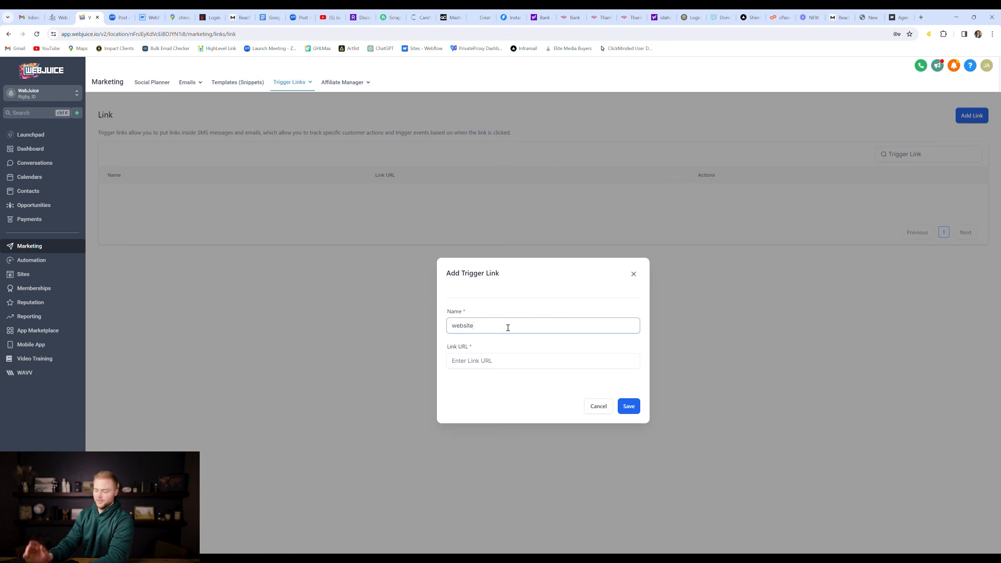
{"action": "left_click", "coordinate": [488, 360]}
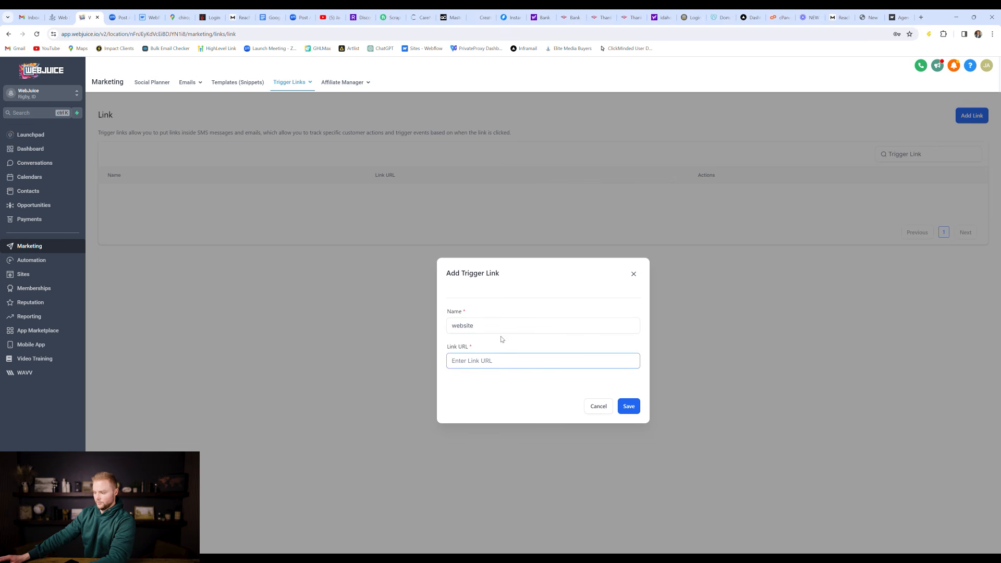
{"action": "type", "text": "web"}
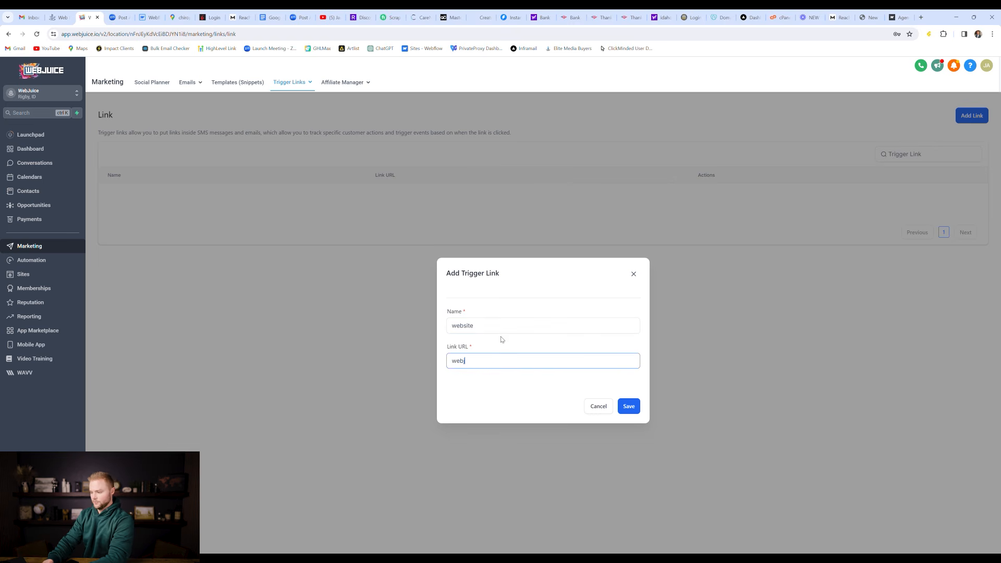
{"action": "type", "text": "juice.i"}
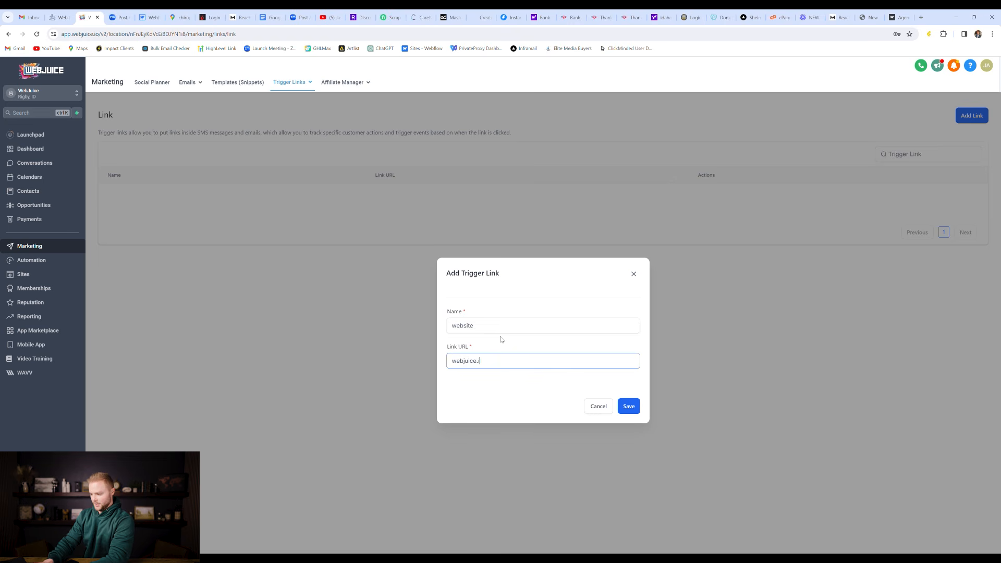
{"action": "type", "text": "o"}
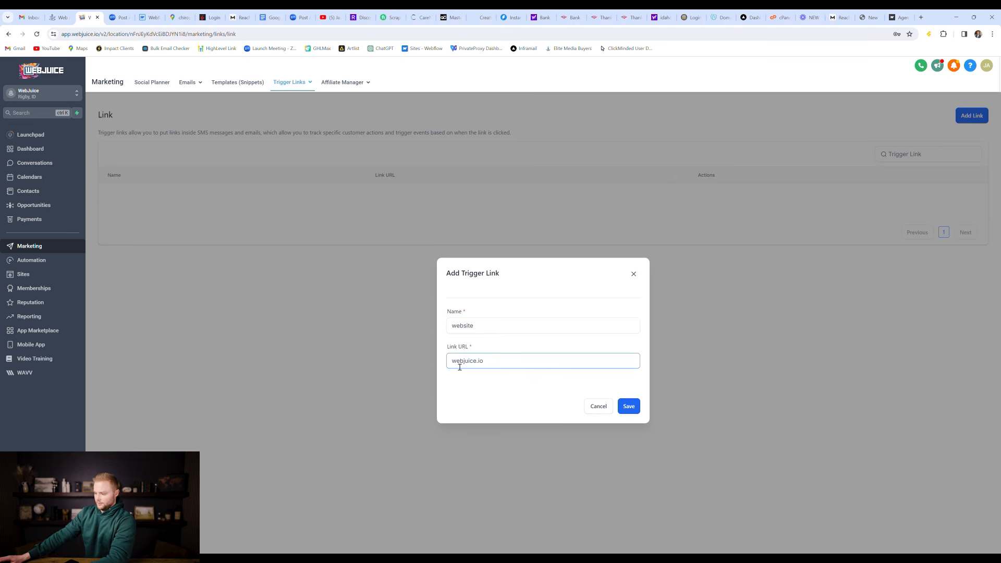
{"action": "key", "text": "Home"}
{"action": "type", "text": "https://"}
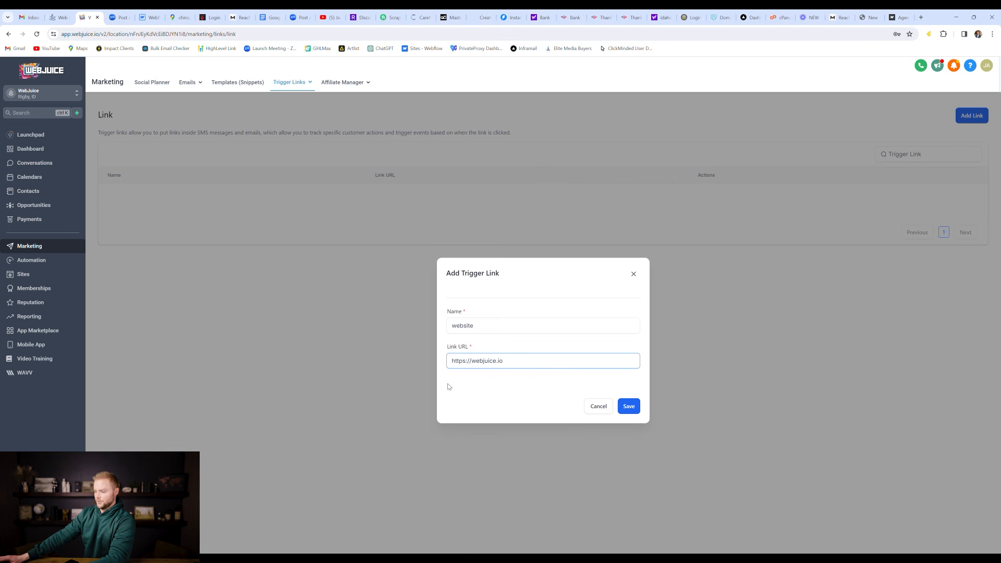
{"action": "left_click", "coordinate": [629, 406]}
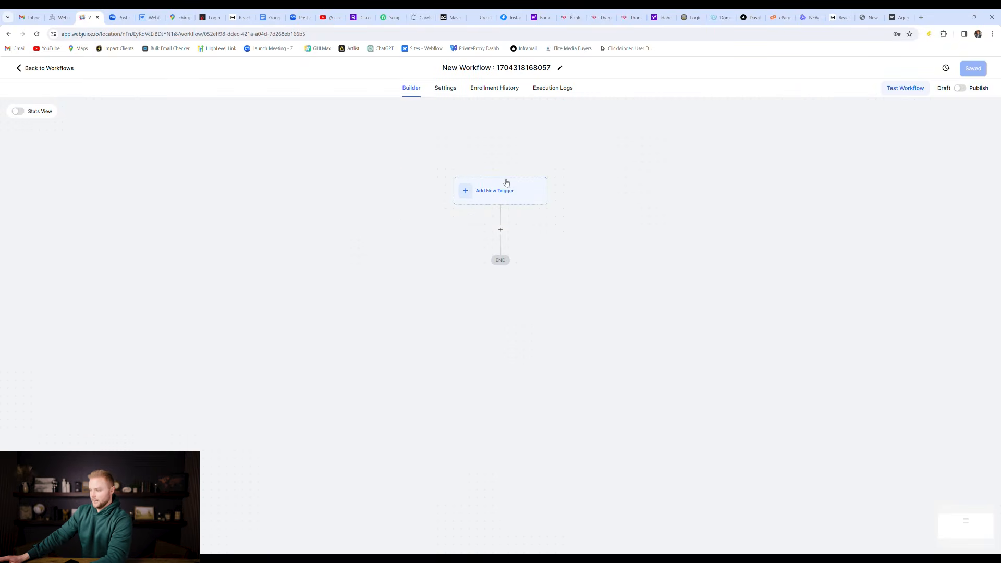
Step: Add a Trigger Link Clicked trigger filtered to the 'website' trigger link, and save it
{"action": "left_click", "coordinate": [506, 185]}
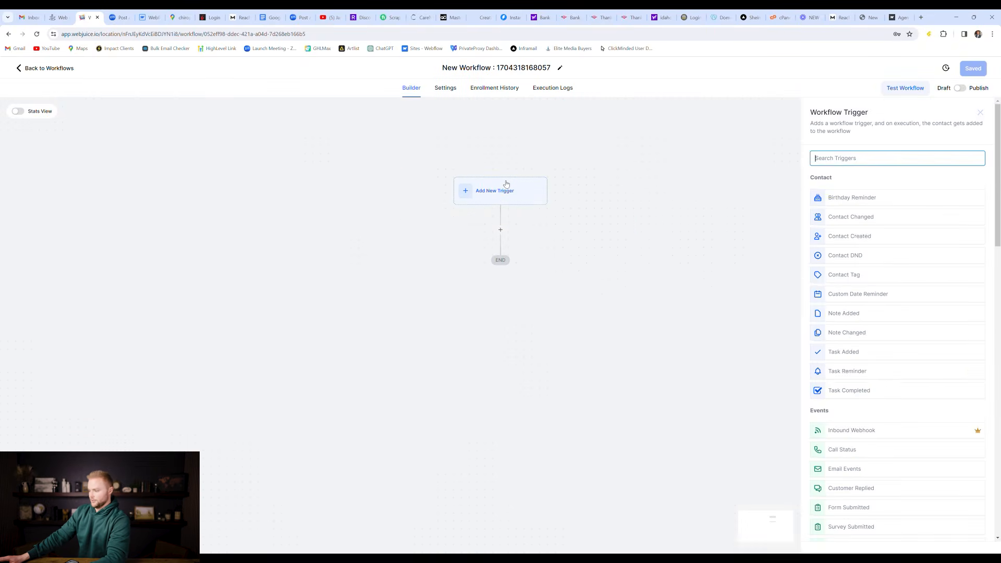
{"action": "scroll", "coordinate": [965, 325], "scroll_direction": "down", "scroll_amount": 4}
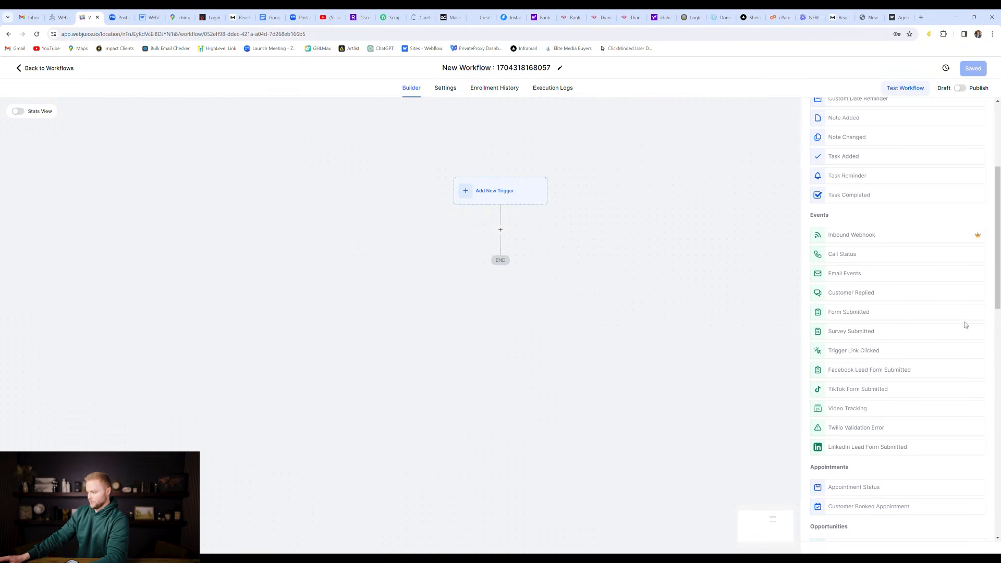
{"action": "left_click", "coordinate": [869, 357]}
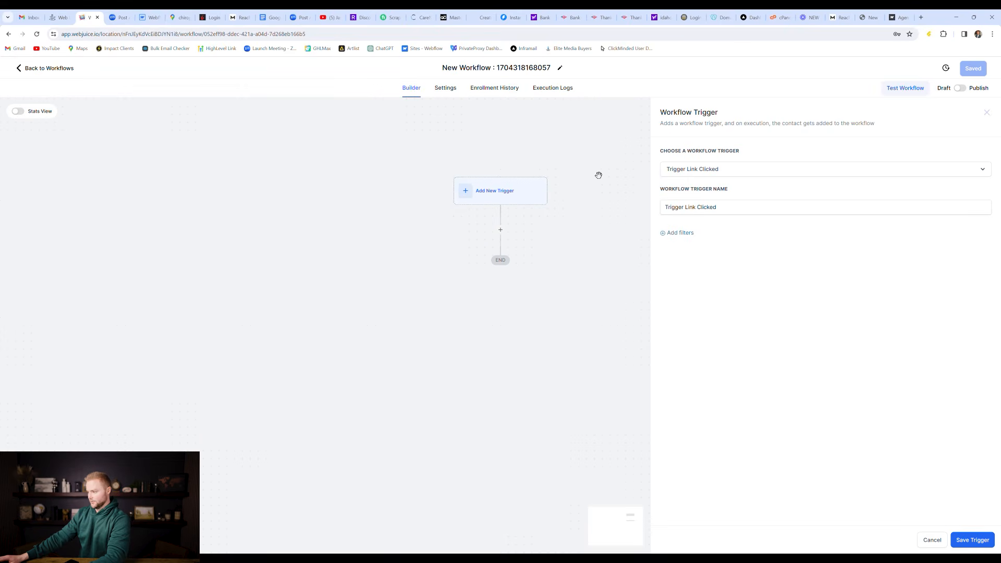
{"action": "left_click", "coordinate": [685, 233]}
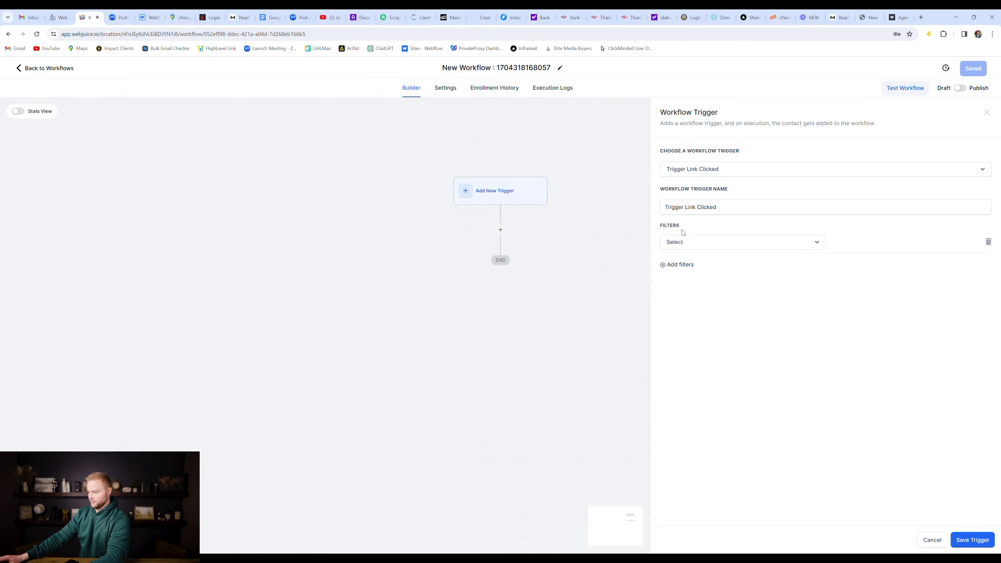
{"action": "left_click", "coordinate": [697, 242]}
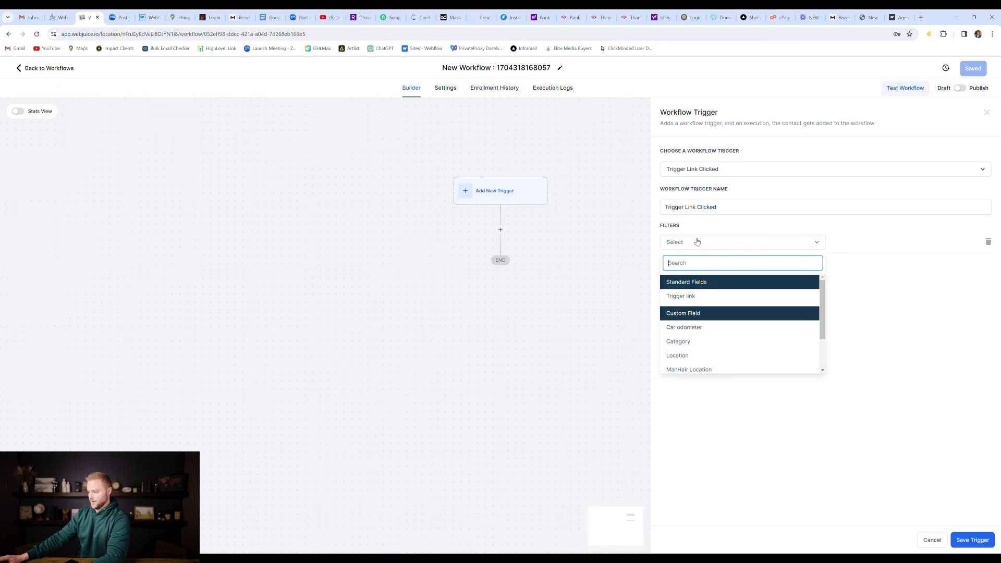
{"action": "left_click", "coordinate": [685, 296]}
{"action": "left_click", "coordinate": [854, 242]}
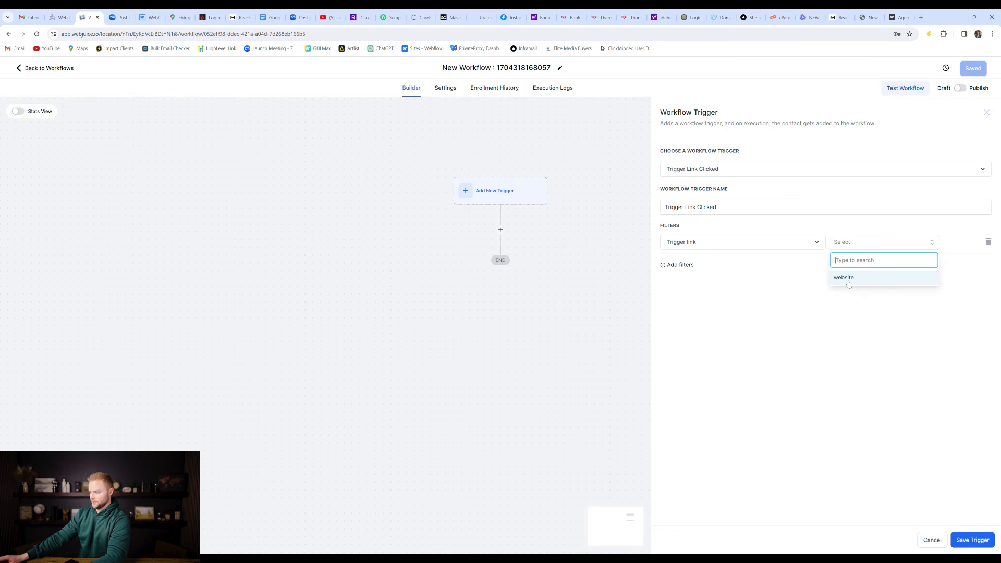
{"action": "left_click", "coordinate": [848, 281]}
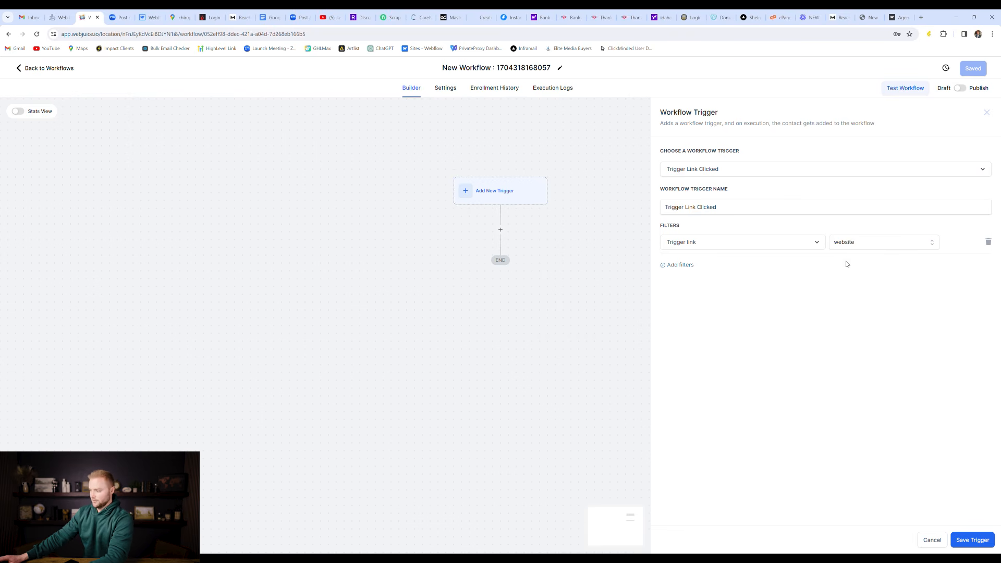
{"action": "left_click", "coordinate": [972, 540]}
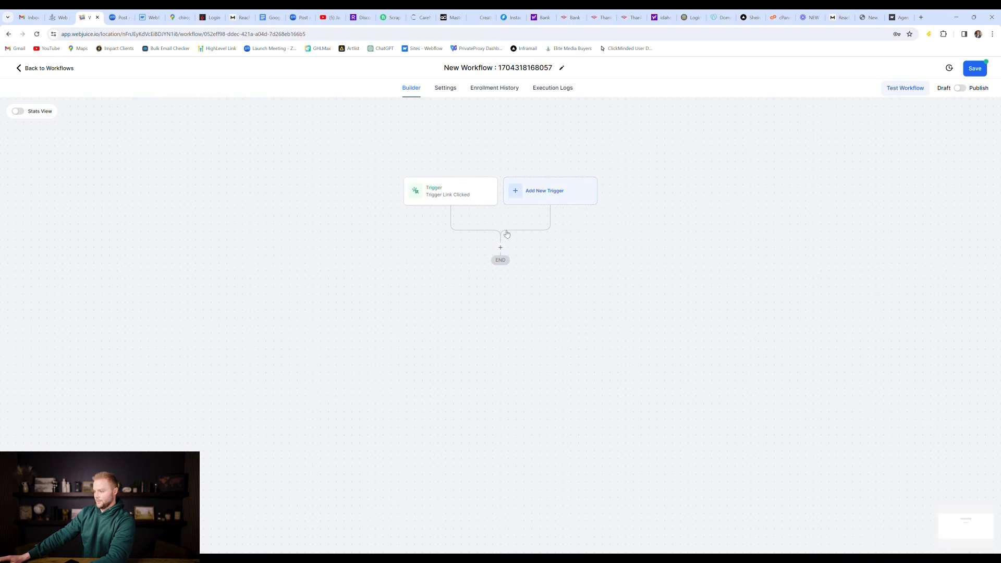
Step: Add a Send SMS action below the trigger and begin its message with 'Hey'
{"action": "left_click", "coordinate": [502, 247]}
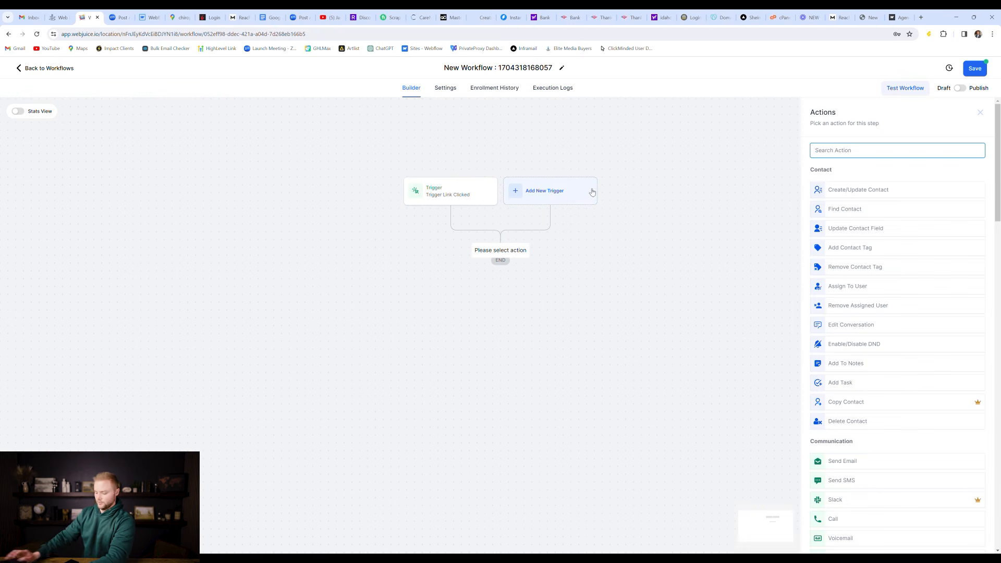
{"action": "type", "text": "sms"}
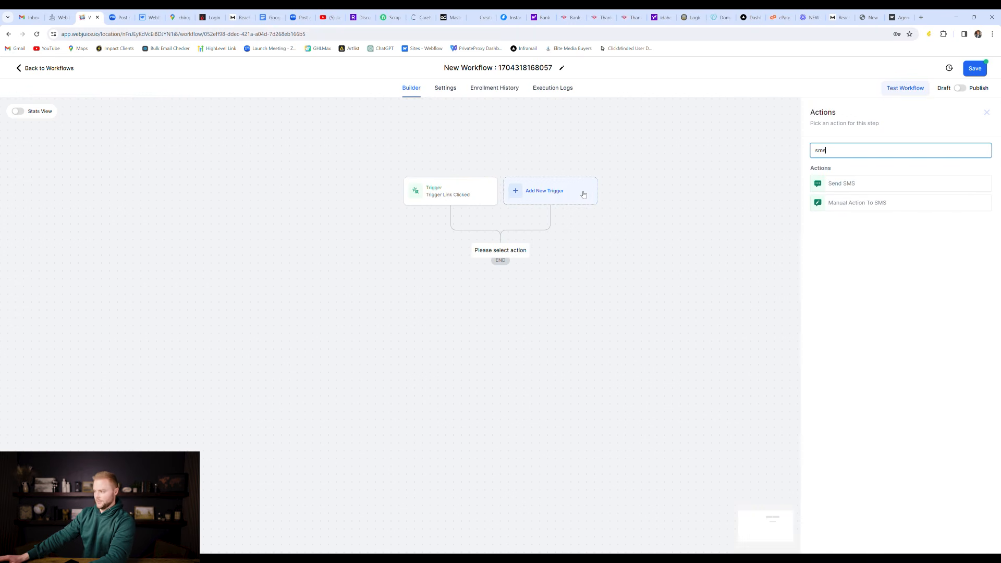
{"action": "left_click", "coordinate": [832, 188]}
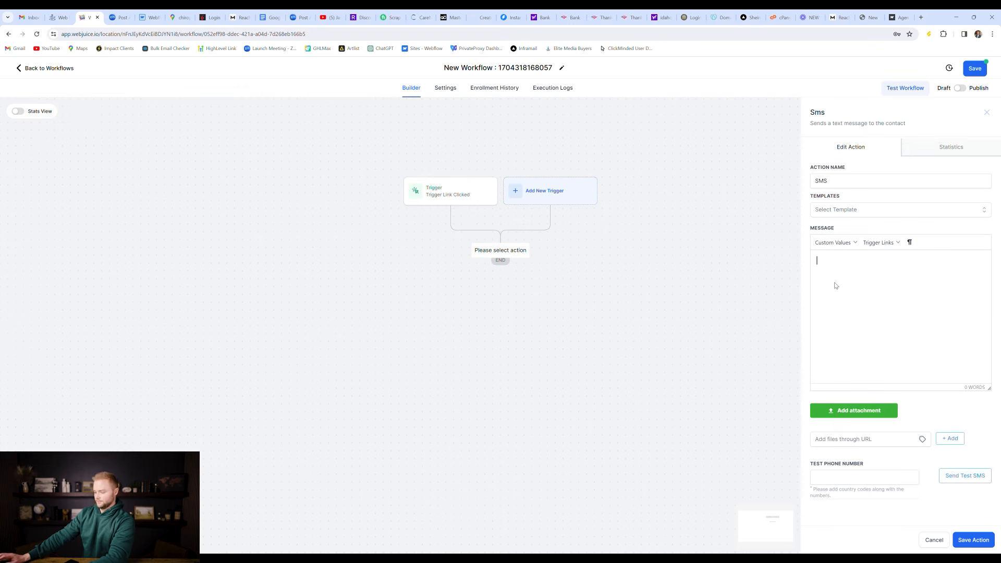
{"action": "type", "text": "Hey"}
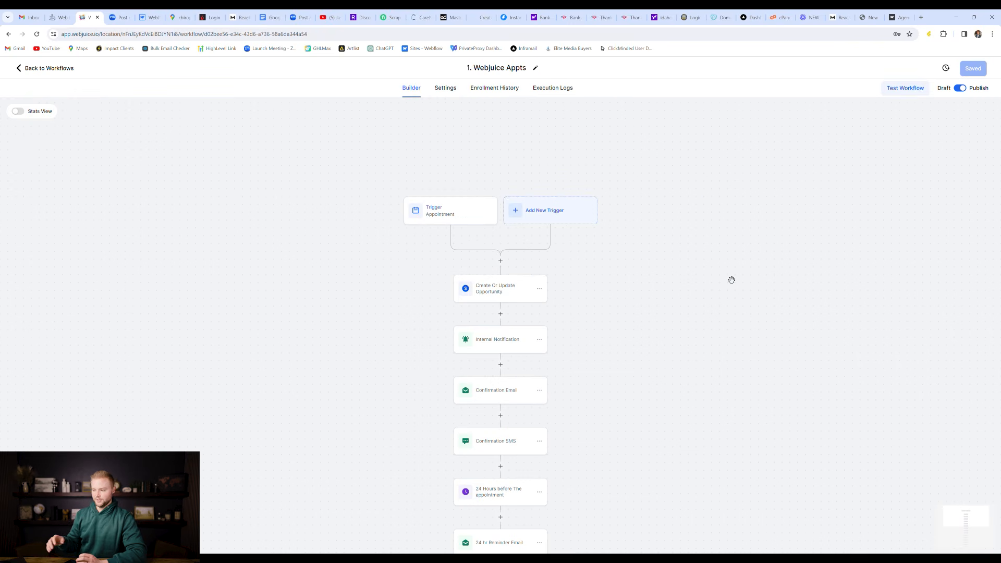
Step: Insert an empty step above the opportunity action, then open Create Or Update Opportunity's settings
{"action": "scroll", "coordinate": [649, 272], "scroll_direction": "down", "scroll_amount": 1}
{"action": "scroll", "coordinate": [636, 265], "scroll_direction": "down", "scroll_amount": 2}
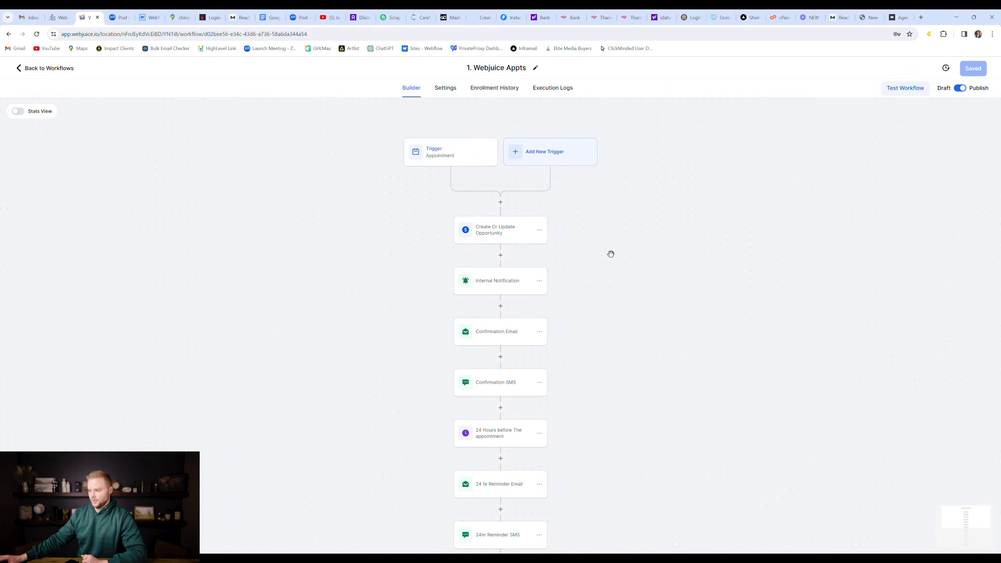
{"action": "left_click", "coordinate": [503, 202]}
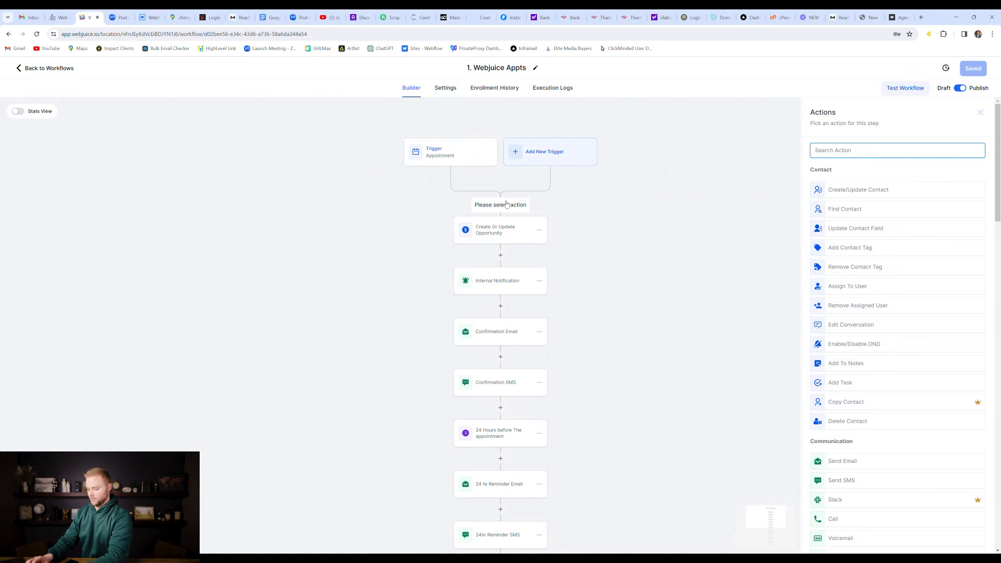
{"action": "type", "text": "creat"}
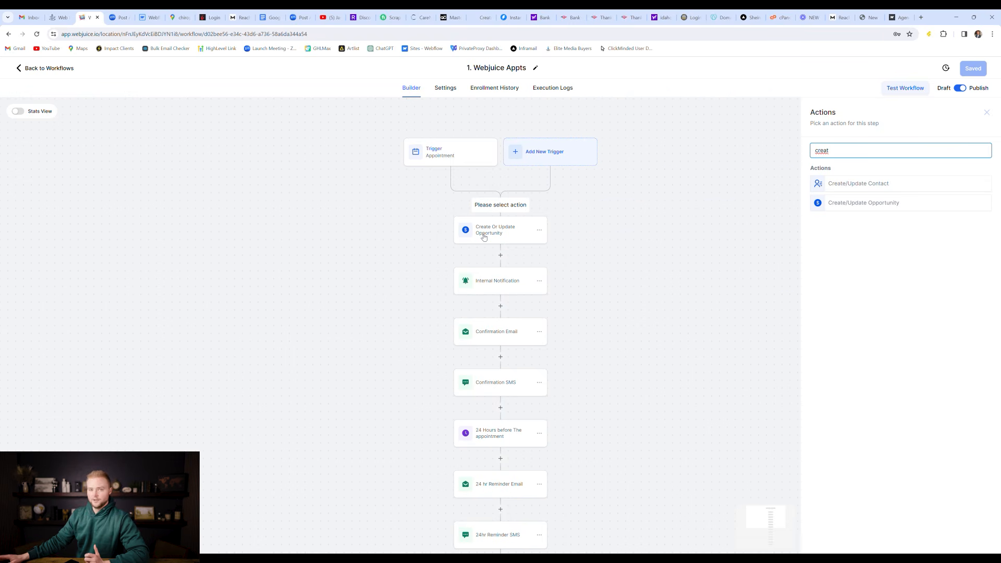
{"action": "left_click", "coordinate": [485, 236]}
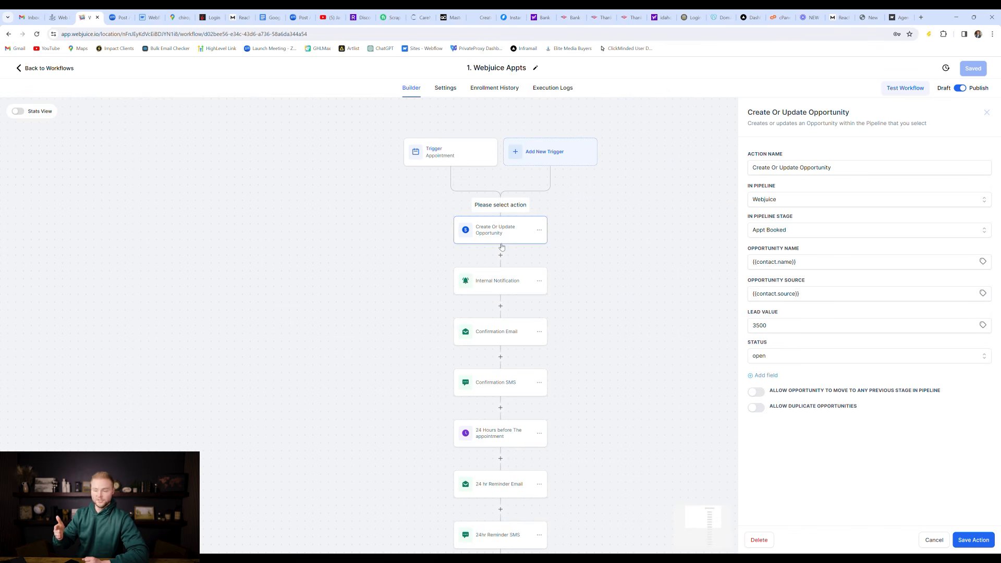
Step: Keep the opportunity in the Webjuice pipeline at the Appt Booked stage
{"action": "left_click", "coordinate": [793, 207]}
{"action": "left_click", "coordinate": [781, 233]}
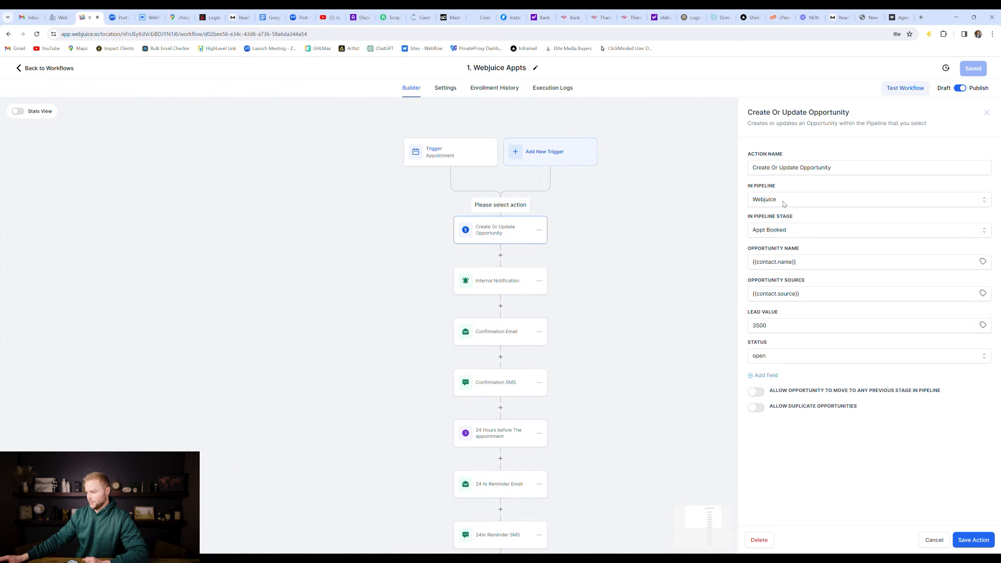
{"action": "left_click", "coordinate": [793, 234]}
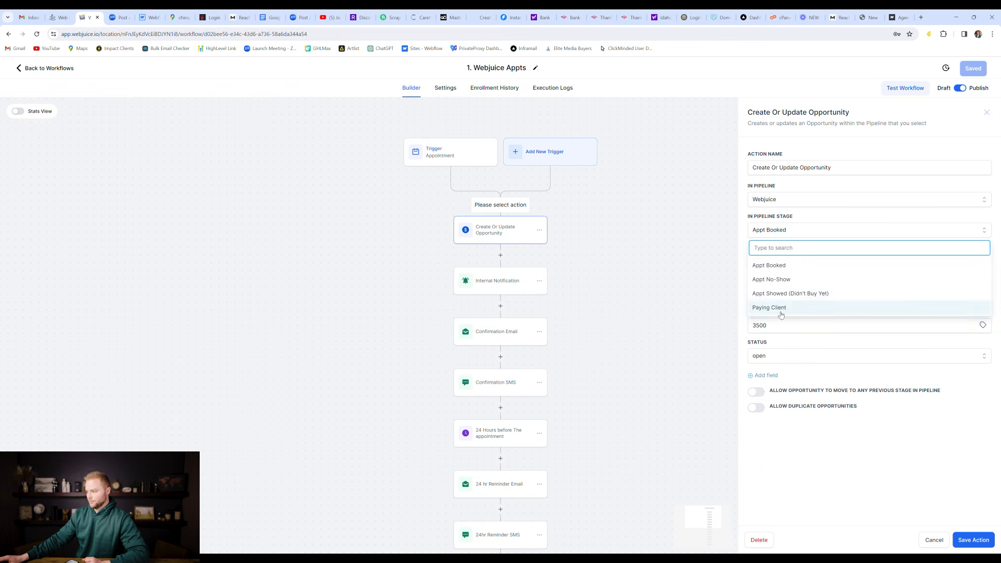
{"action": "left_click", "coordinate": [768, 269]}
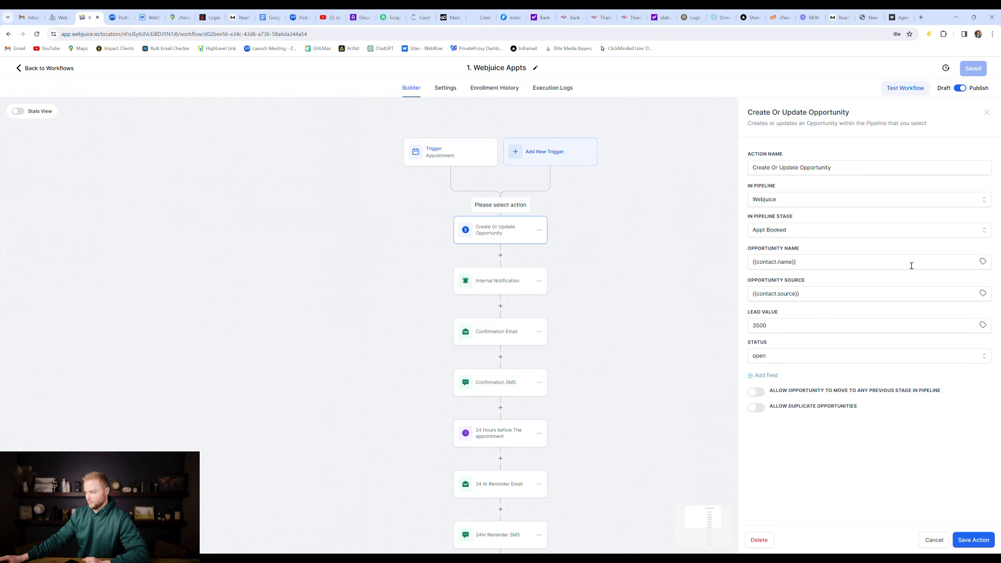
Step: Browse contact merge fields for the opportunity name and source, then close the picker
{"action": "left_click", "coordinate": [982, 261]}
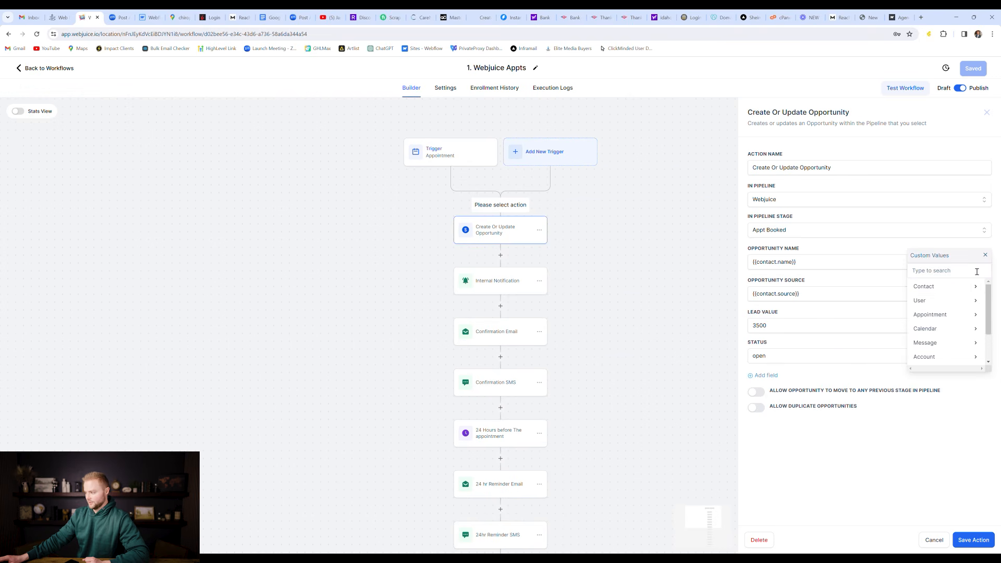
{"action": "left_click", "coordinate": [947, 286]}
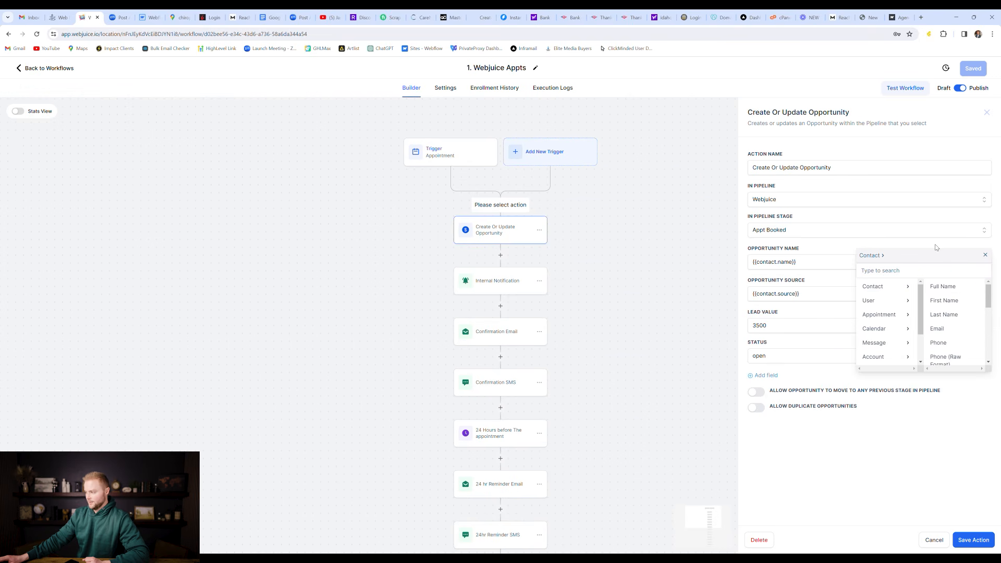
{"action": "left_click", "coordinate": [799, 265]}
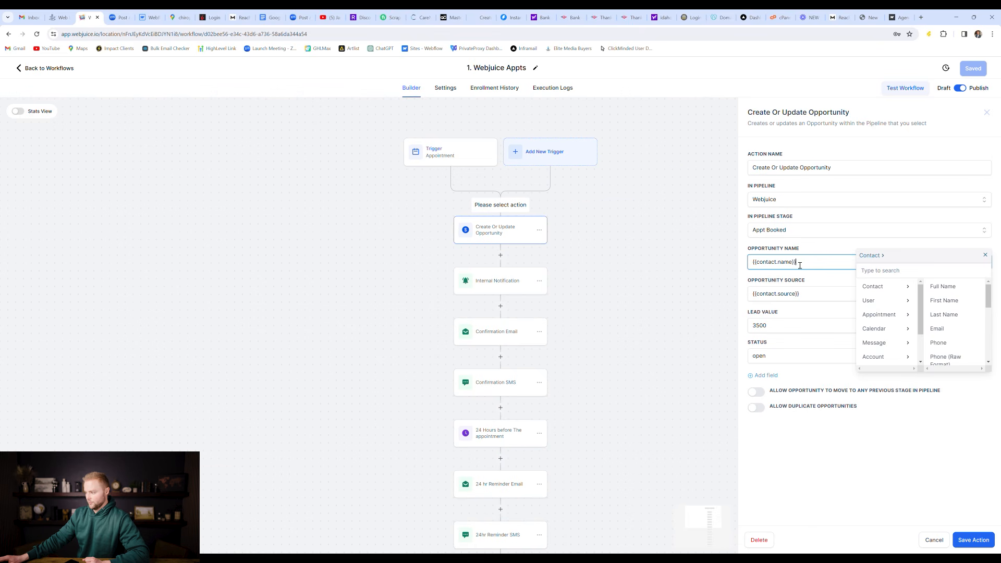
{"action": "left_click", "coordinate": [984, 260]}
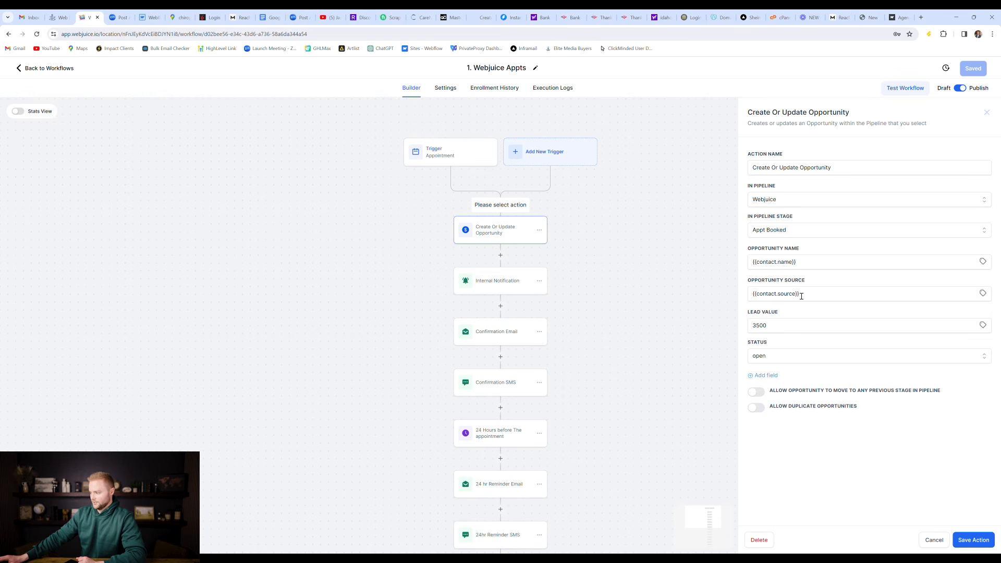
{"action": "left_click", "coordinate": [985, 293]}
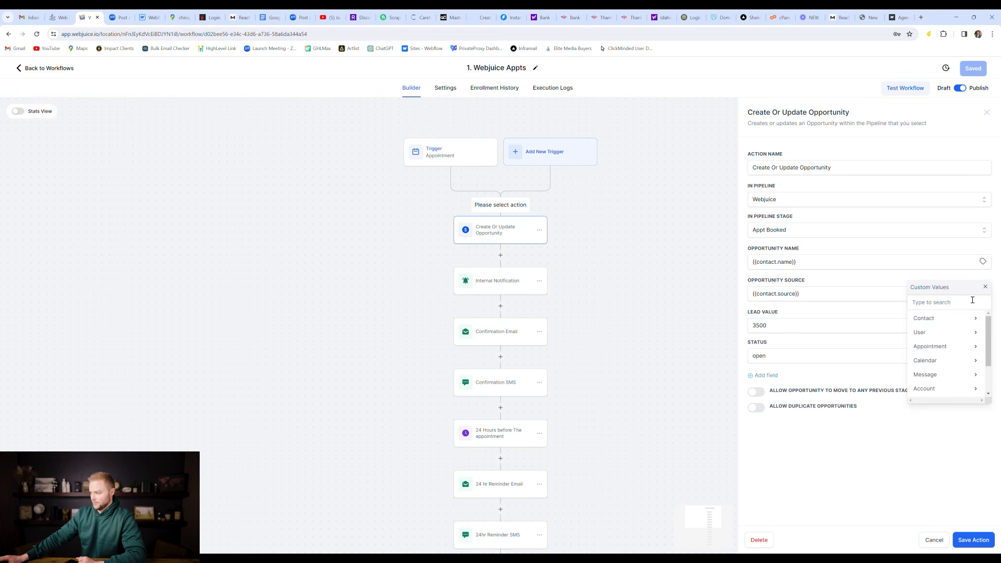
{"action": "left_click", "coordinate": [948, 322]}
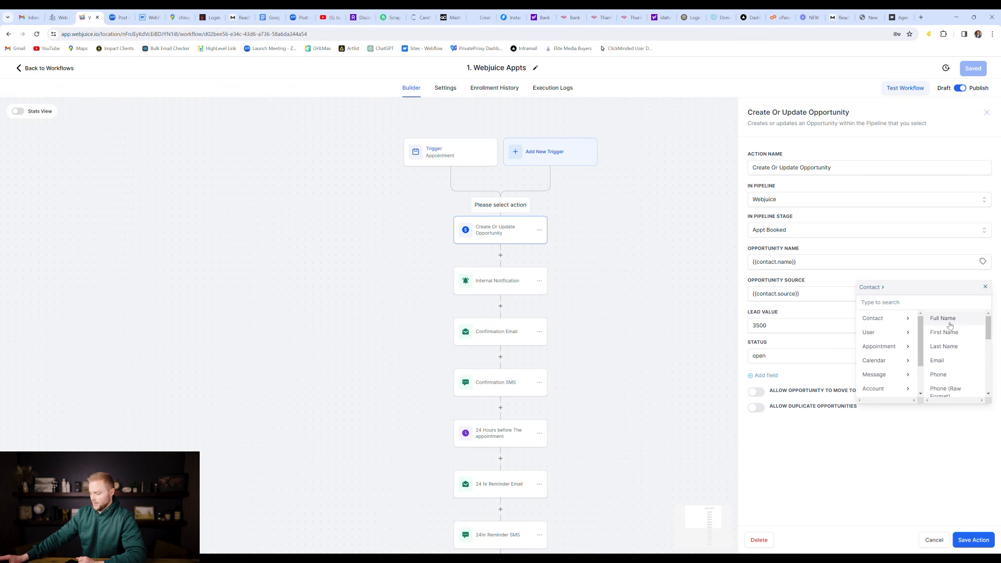
{"action": "scroll", "coordinate": [983, 359], "scroll_direction": "down", "scroll_amount": 5}
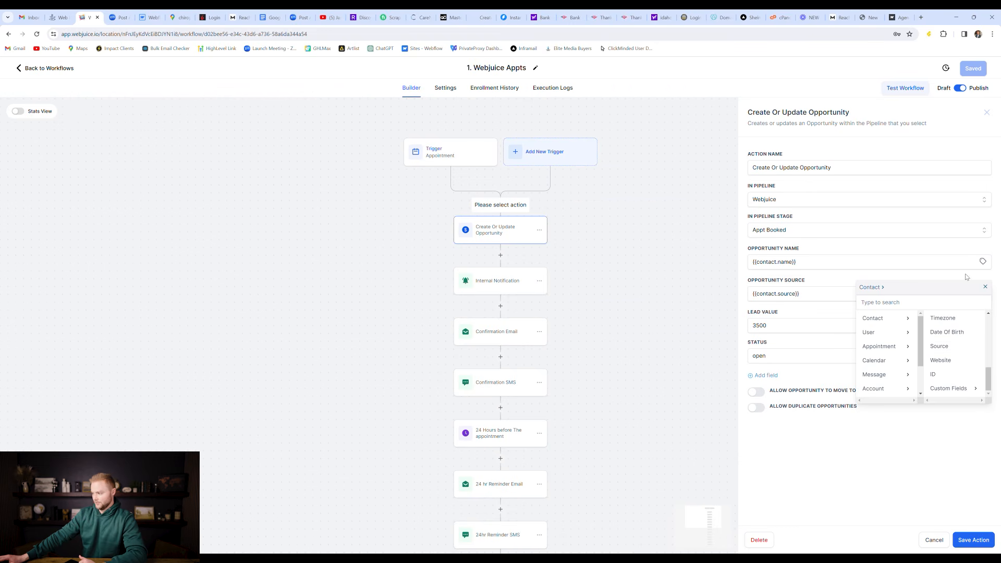
{"action": "left_click", "coordinate": [986, 288]}
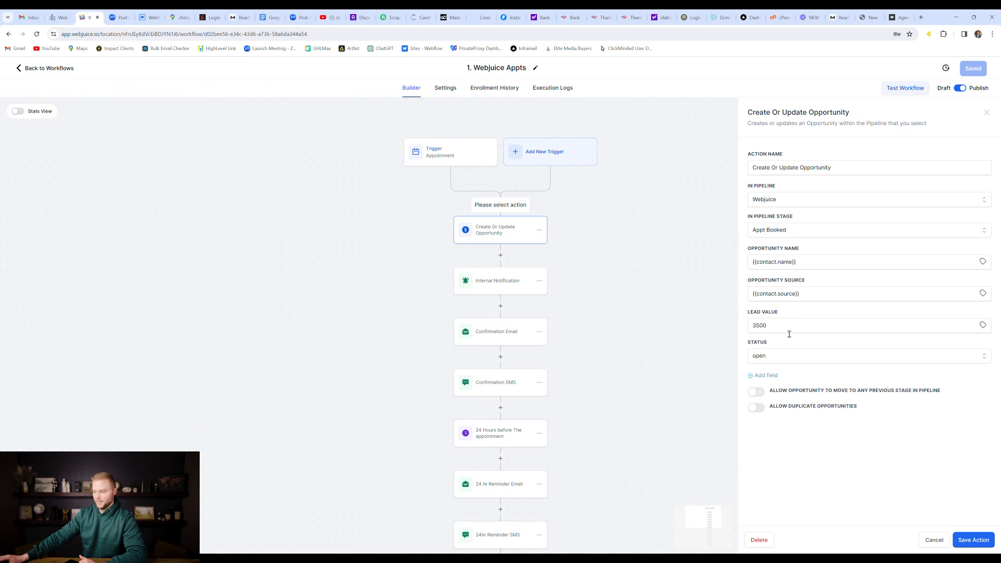
Step: Confirm lead value 3500 with status open and save the opportunity action
{"action": "left_click", "coordinate": [779, 327]}
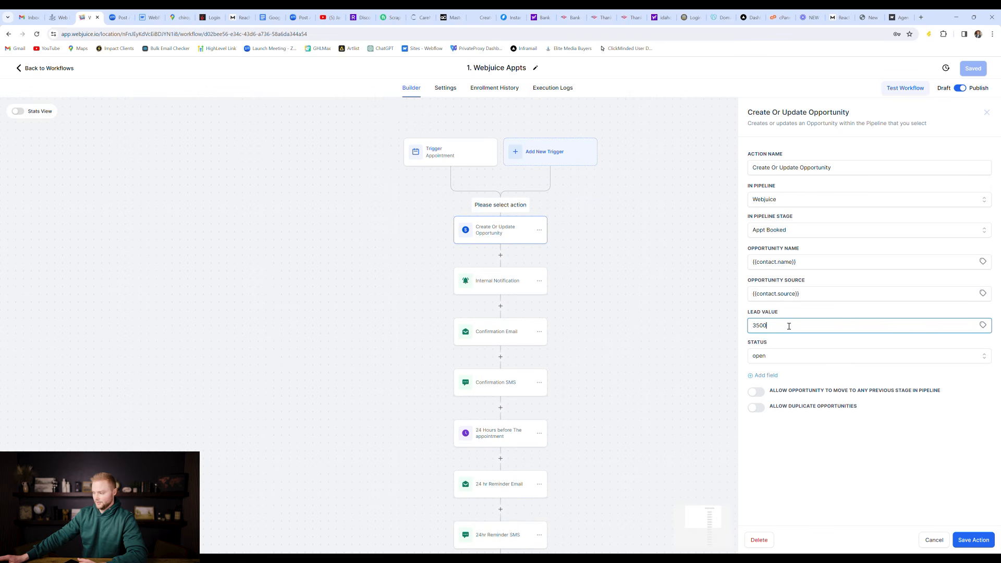
{"action": "left_click", "coordinate": [774, 355]}
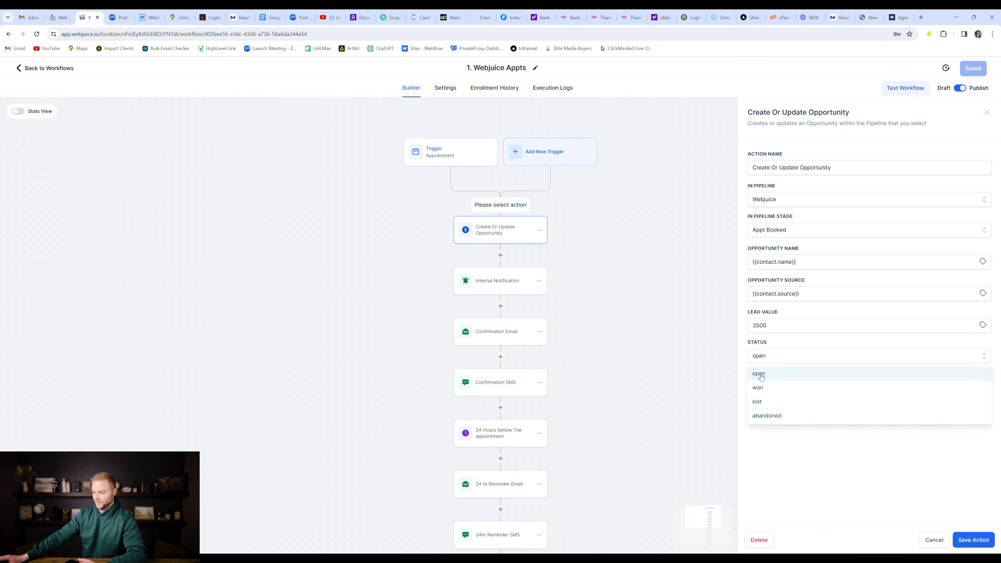
{"action": "left_click", "coordinate": [769, 372]}
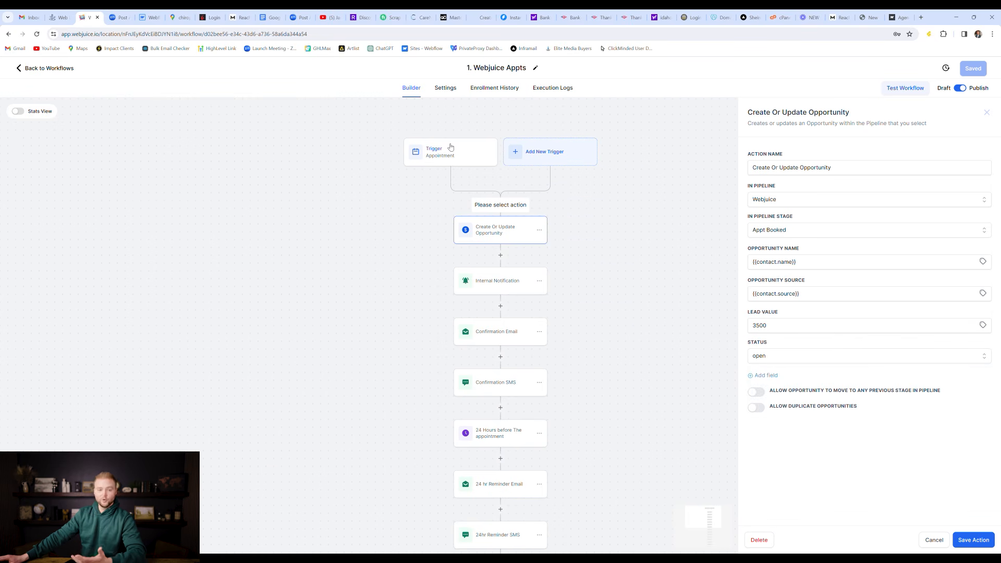
{"action": "left_click", "coordinate": [780, 353]}
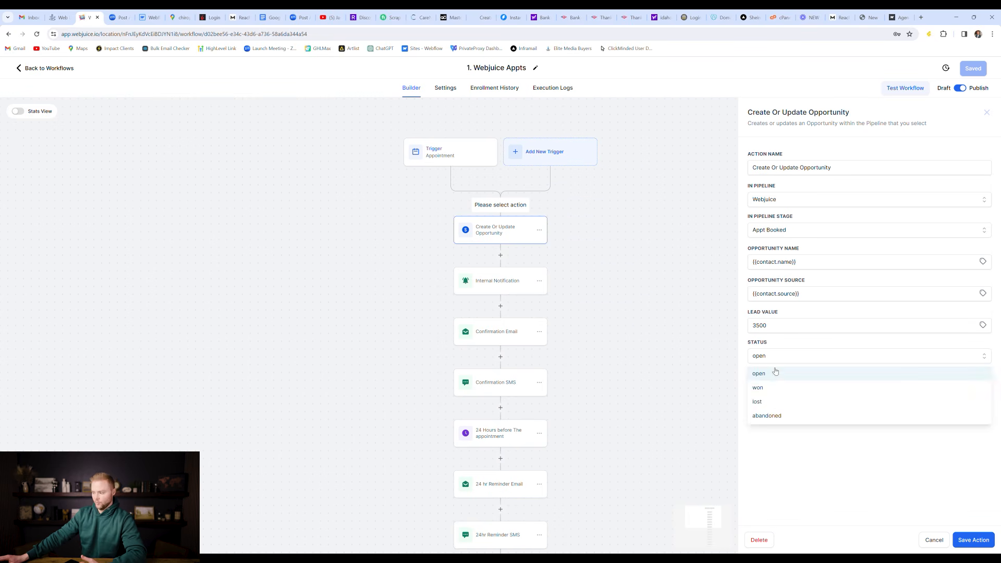
{"action": "left_click", "coordinate": [803, 364]}
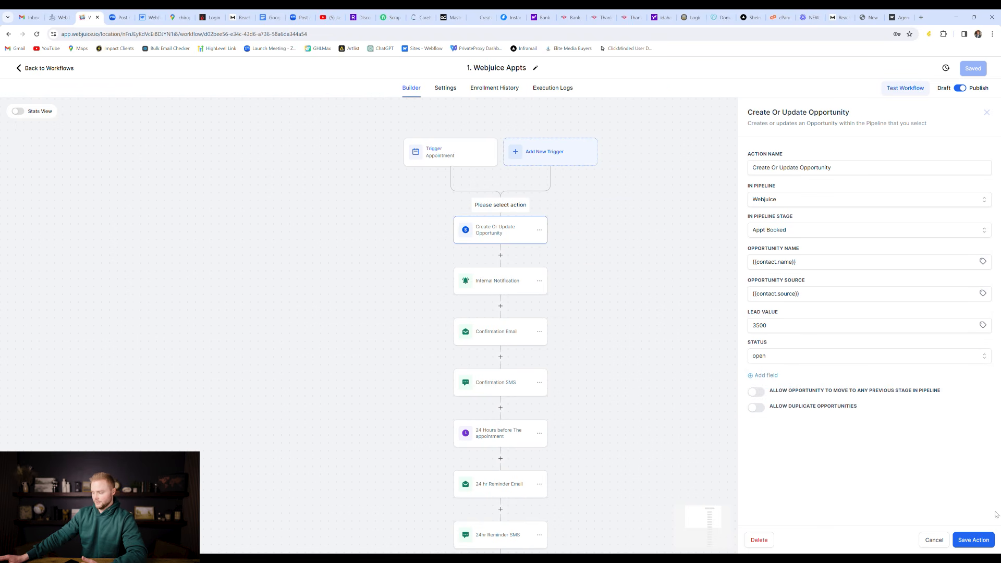
{"action": "left_click", "coordinate": [985, 540]}
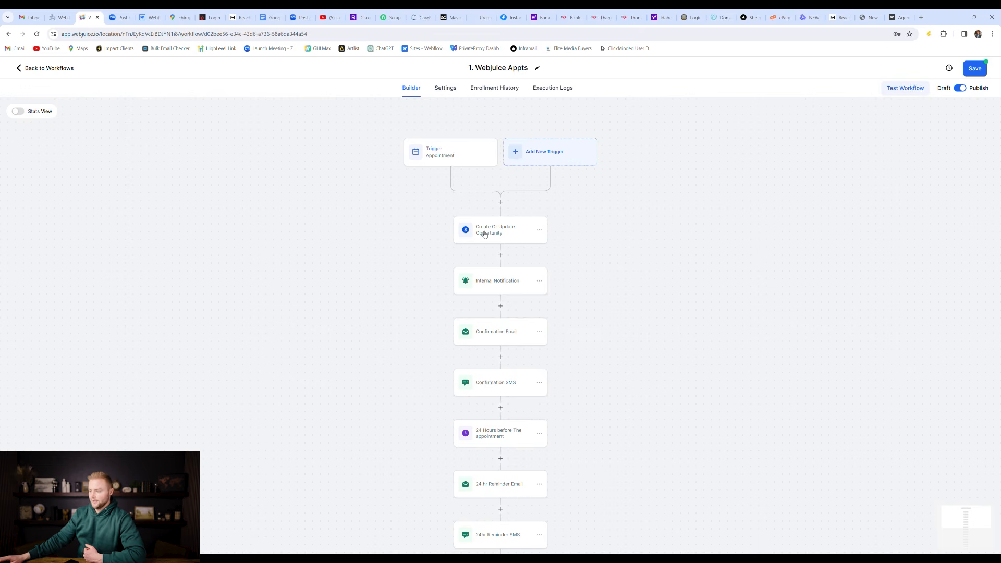
{"action": "scroll", "coordinate": [520, 236], "scroll_direction": "down", "scroll_amount": 1}
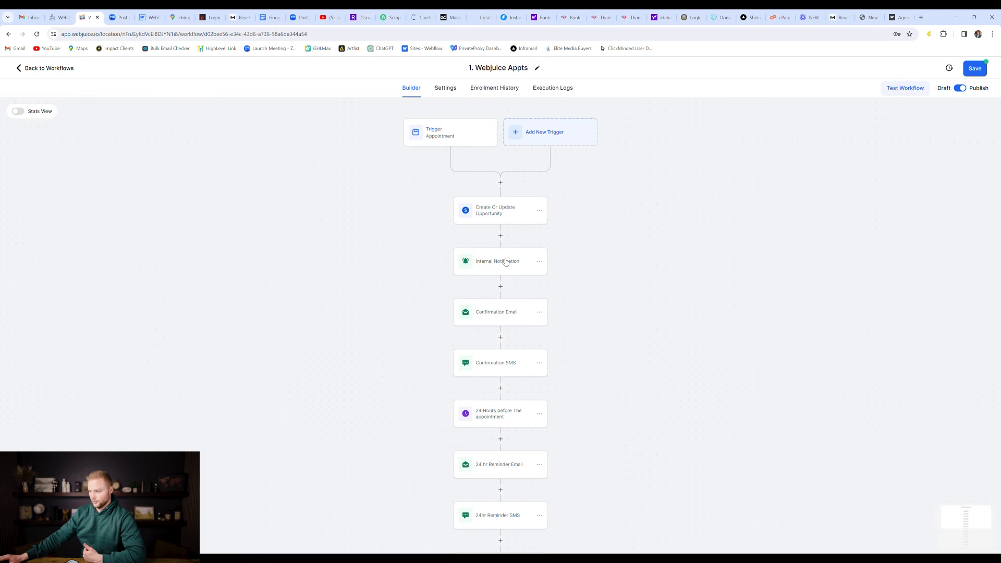
Step: Add an Internal Notification step after the opportunity step and open its settings
{"action": "left_click", "coordinate": [500, 236]}
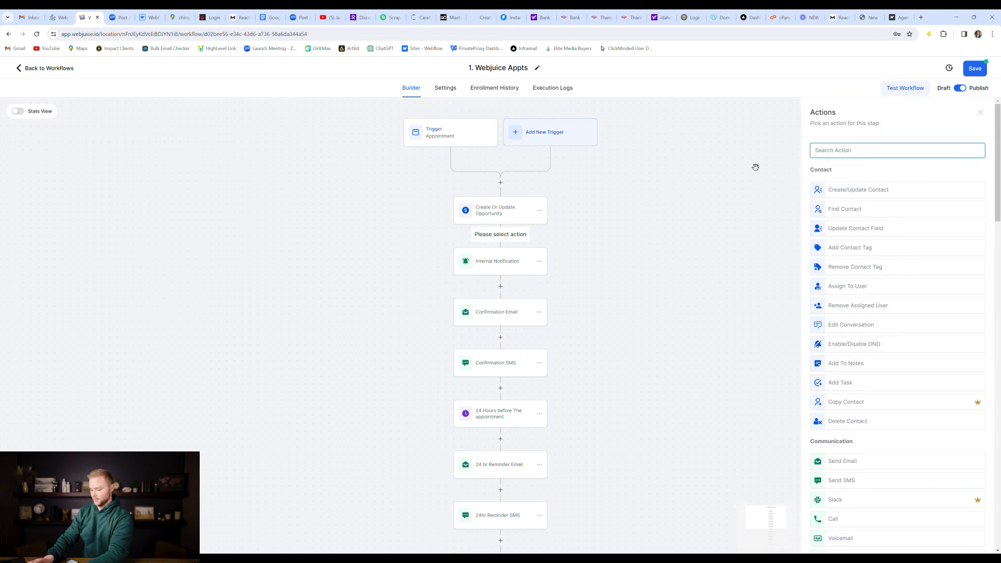
{"action": "type", "text": "int"}
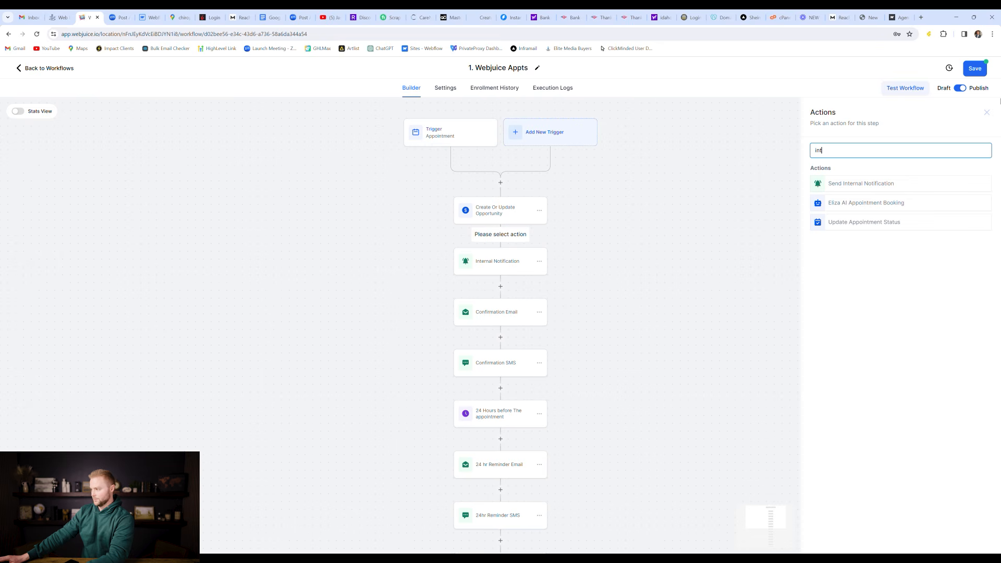
{"action": "left_click", "coordinate": [986, 113]}
{"action": "left_click", "coordinate": [501, 265]}
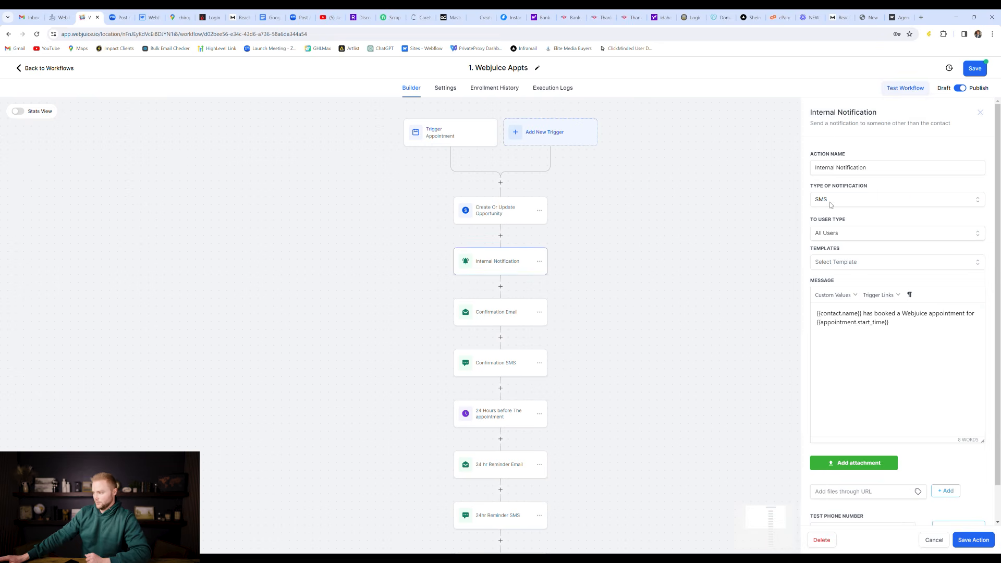
Step: Make the notification an SMS sent to a pasted custom phone number
{"action": "left_click", "coordinate": [838, 203]}
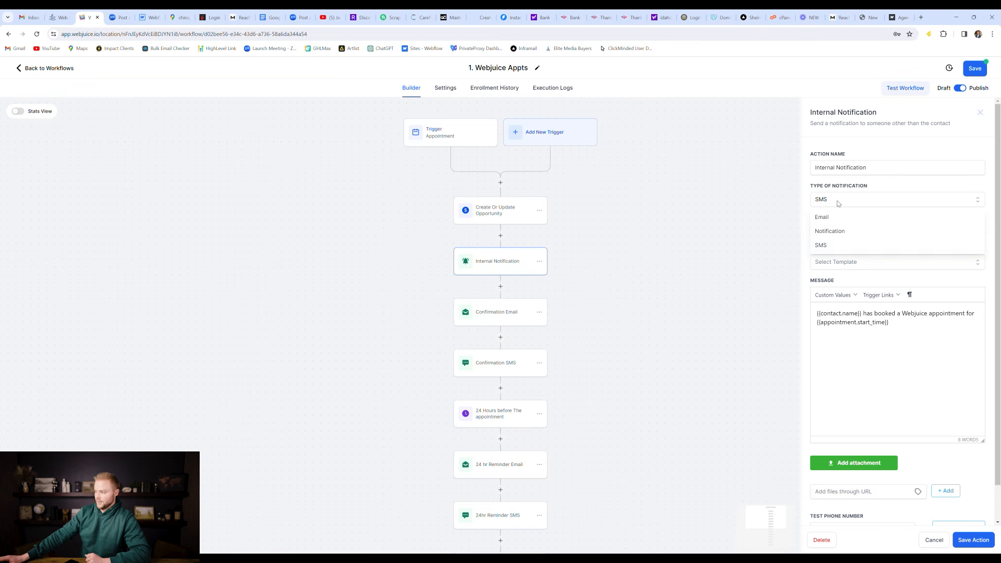
{"action": "left_click", "coordinate": [830, 247]}
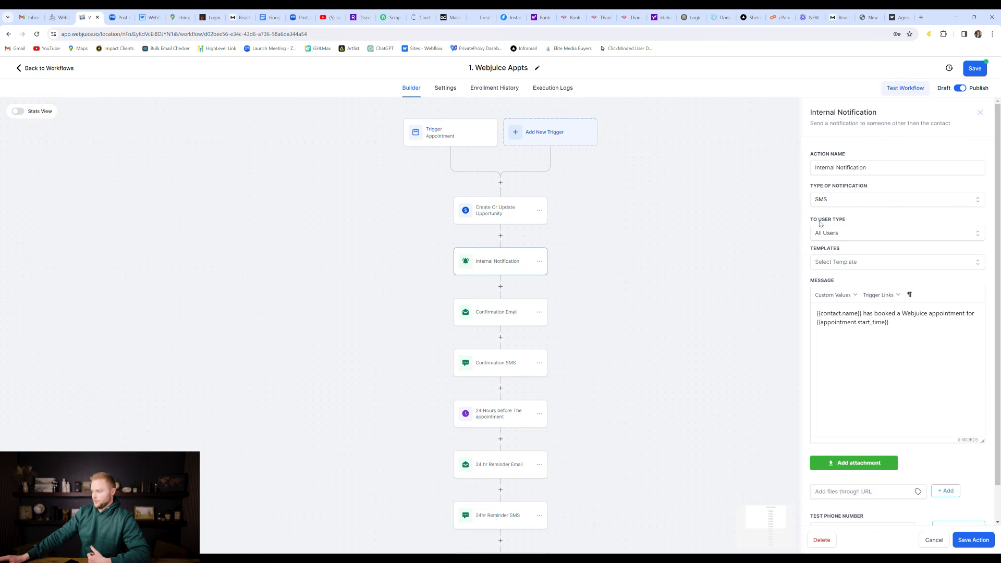
{"action": "left_click", "coordinate": [848, 233]}
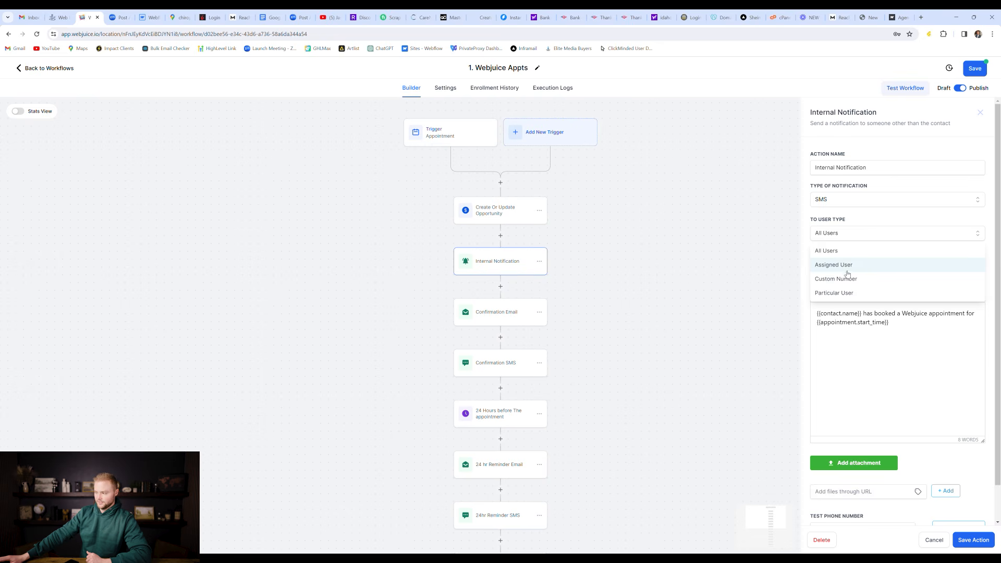
{"action": "left_click", "coordinate": [847, 279]}
{"action": "left_click", "coordinate": [862, 265]}
{"action": "key", "text": "ctrl+v"}
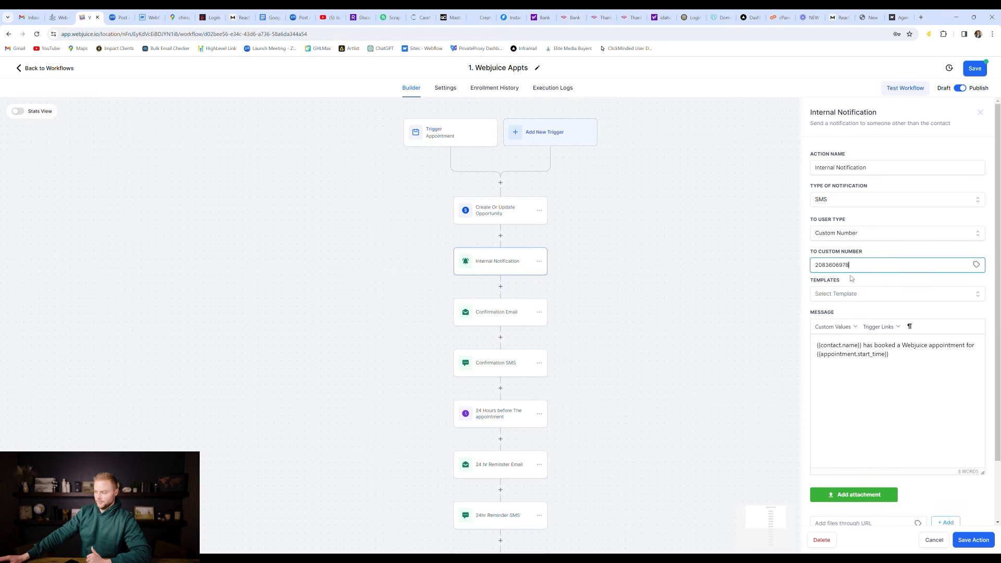
{"action": "left_click", "coordinate": [876, 286]}
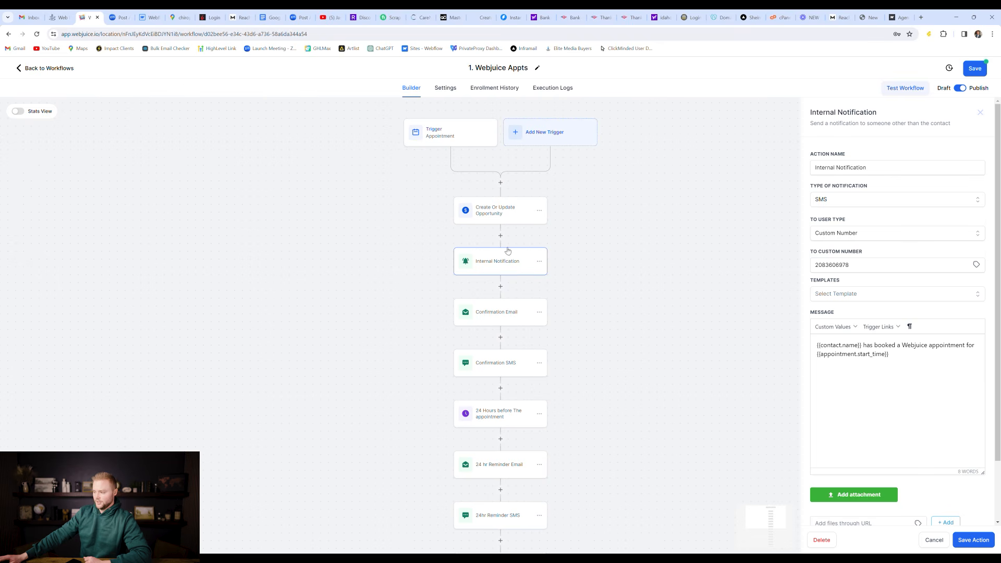
Step: Put a Remove From All Workflows step right after the trigger, excluding the current workflow, and save
{"action": "left_click", "coordinate": [928, 539]}
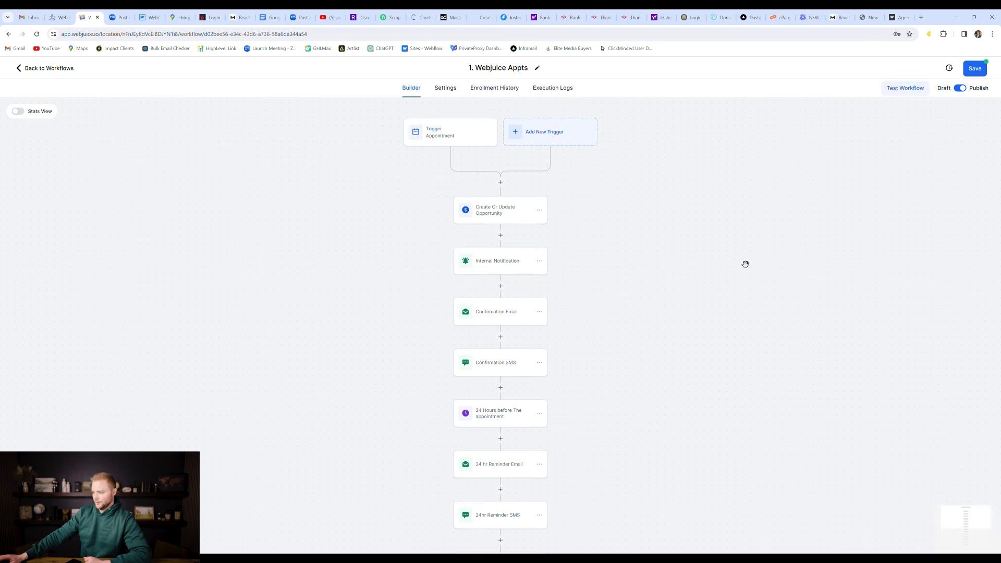
{"action": "scroll", "coordinate": [720, 246], "scroll_direction": "up", "scroll_amount": 1}
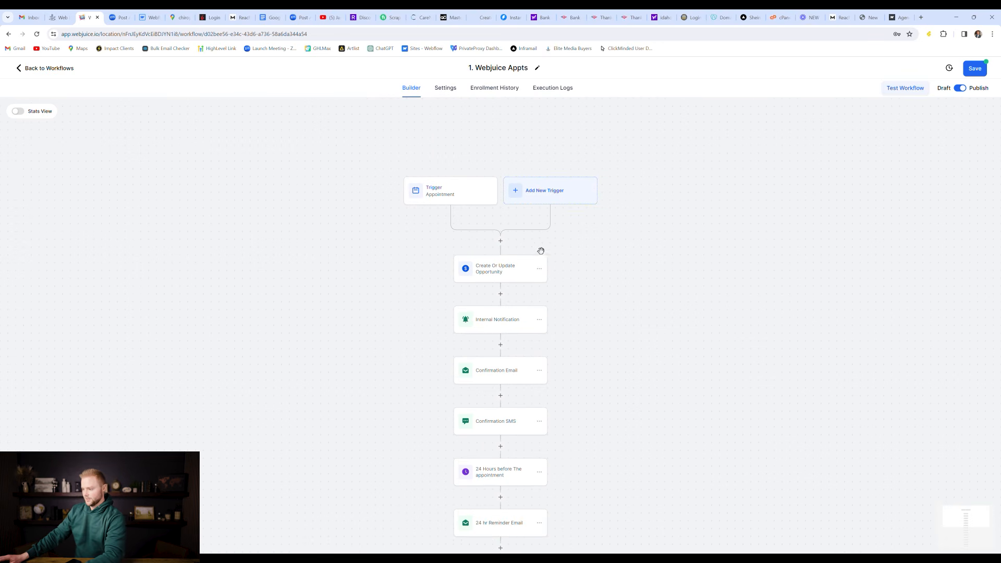
{"action": "left_click", "coordinate": [501, 241]}
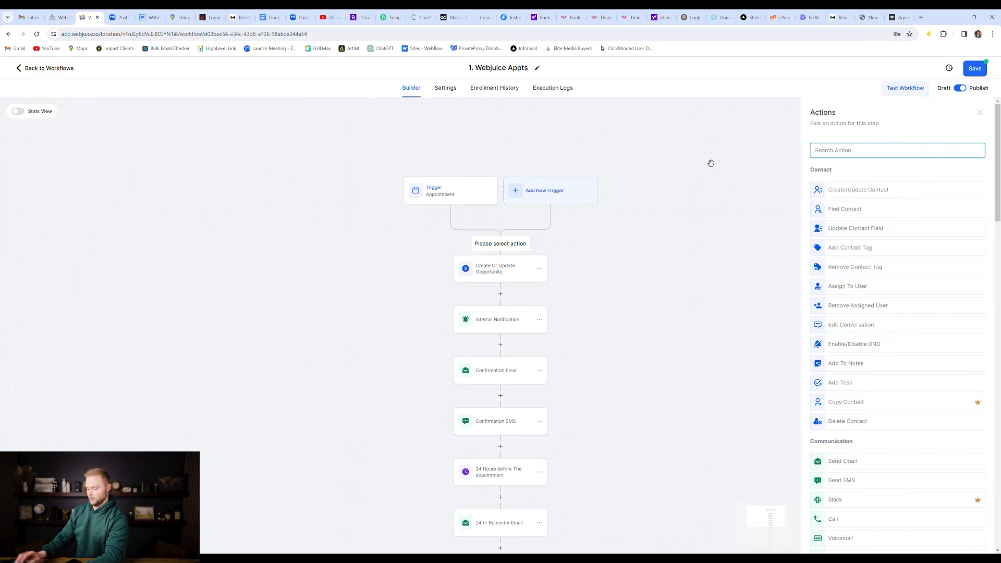
{"action": "type", "text": "remov"}
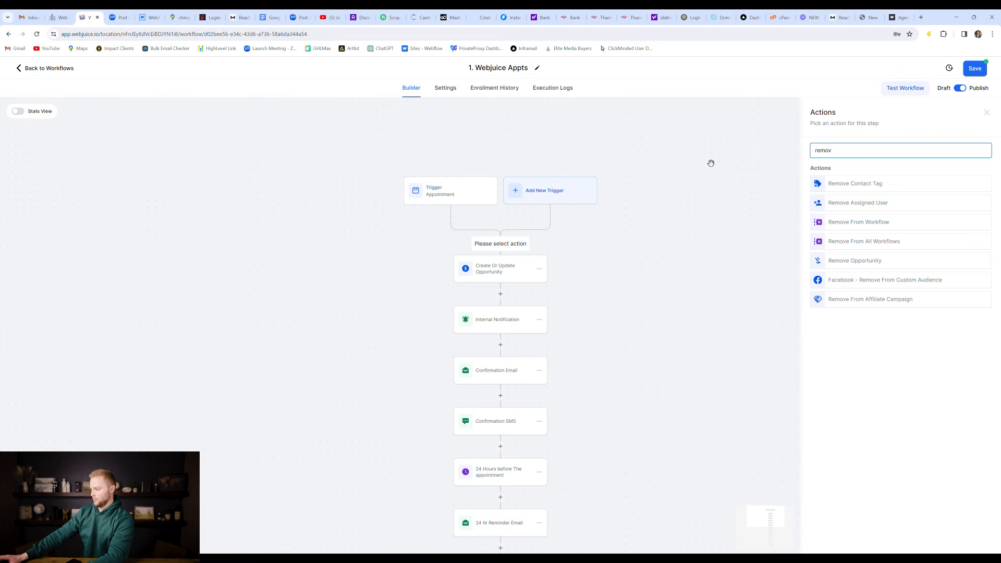
{"action": "left_click", "coordinate": [895, 243]}
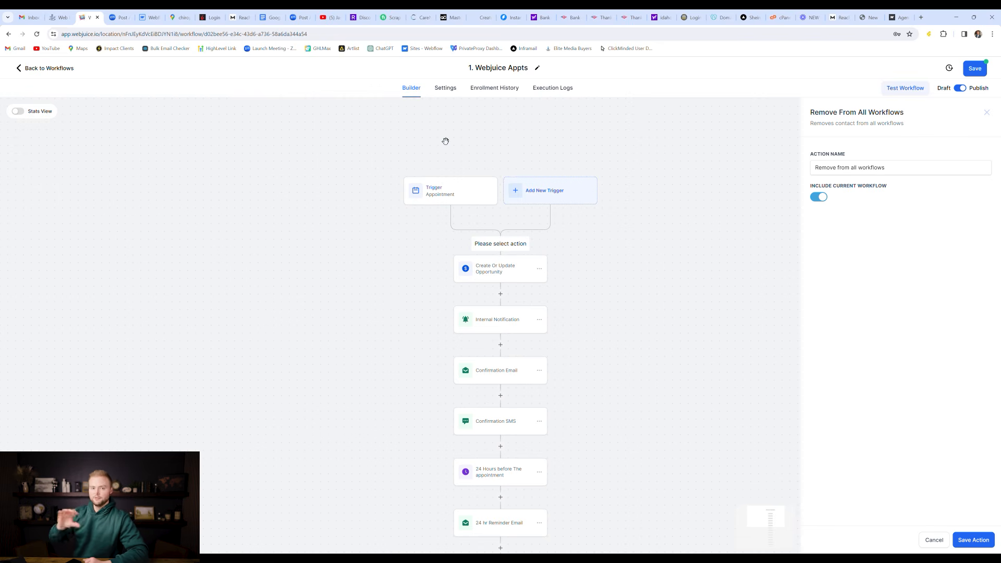
{"action": "left_click", "coordinate": [823, 197]}
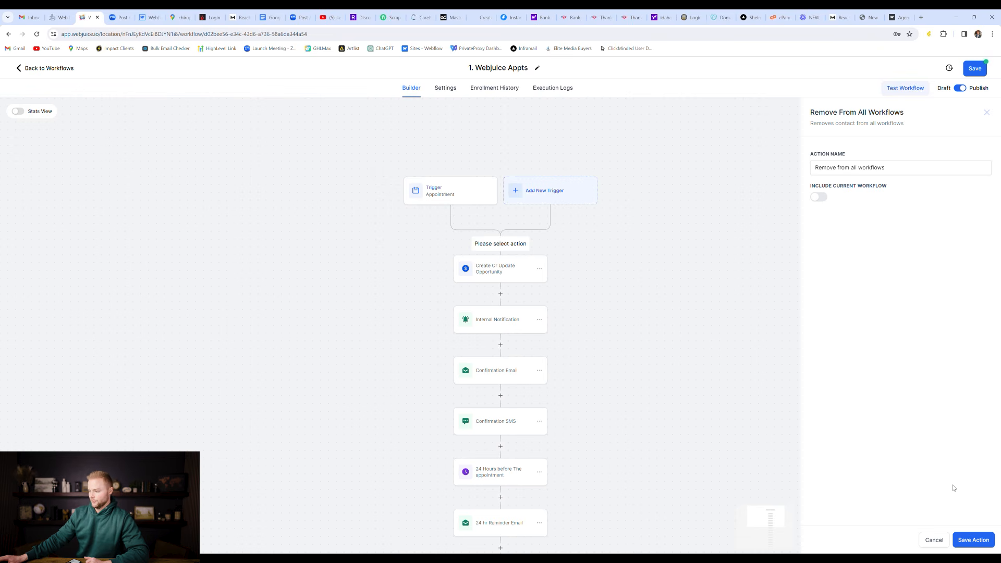
{"action": "left_click", "coordinate": [971, 537]}
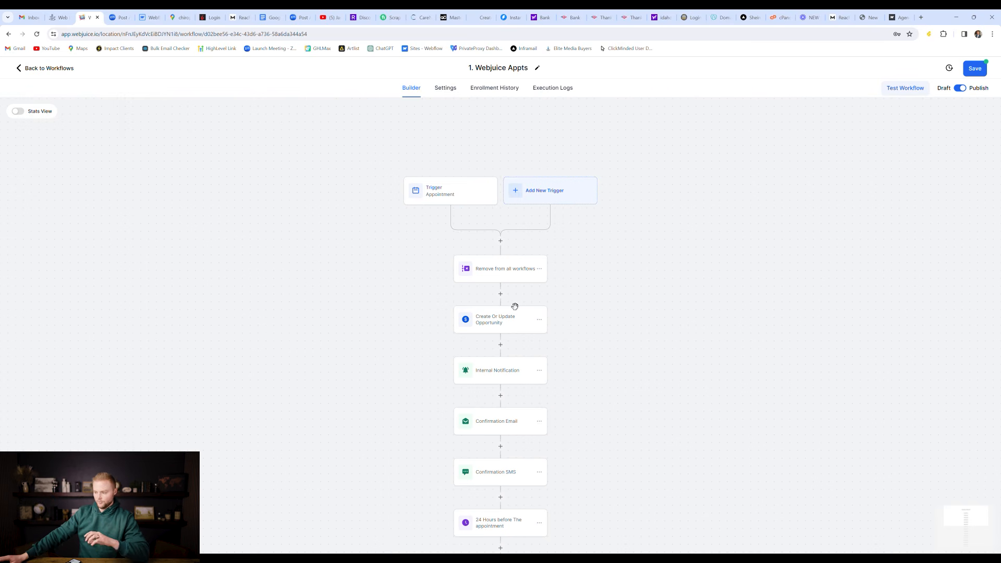
{"action": "scroll", "coordinate": [518, 281], "scroll_direction": "down", "scroll_amount": 1}
{"action": "scroll", "coordinate": [484, 363], "scroll_direction": "down", "scroll_amount": 1}
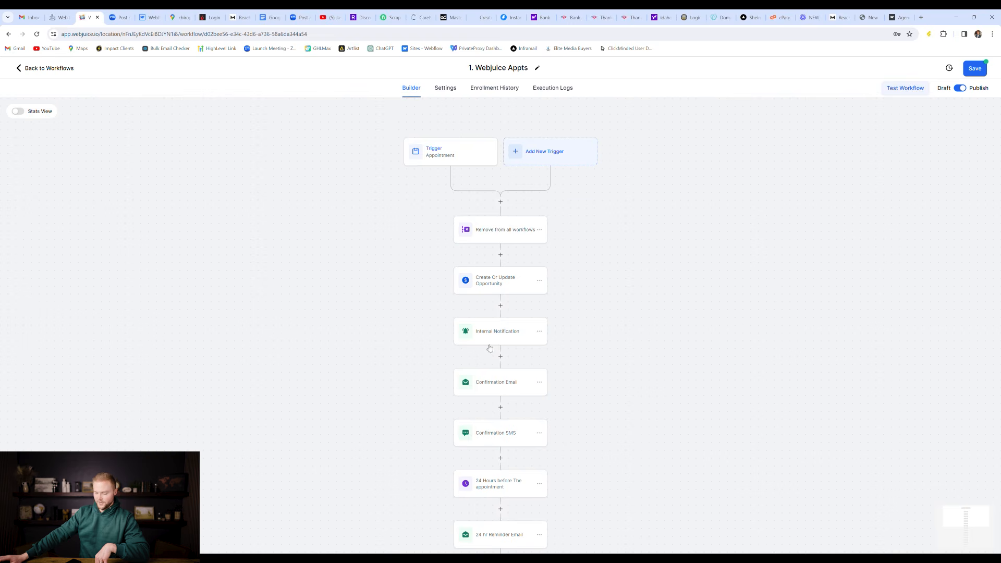
{"action": "scroll", "coordinate": [501, 375], "scroll_direction": "up", "scroll_amount": 2}
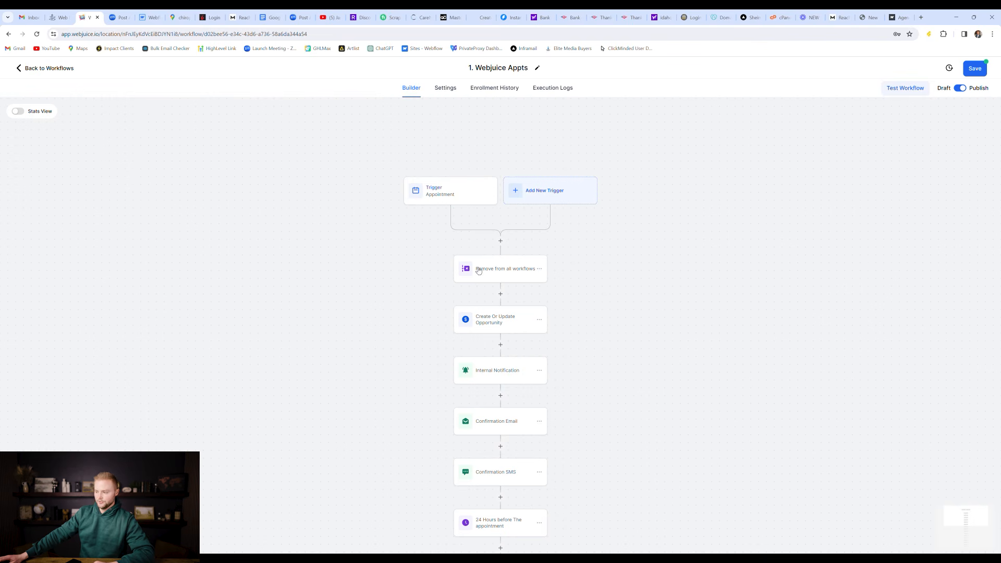
{"action": "scroll", "coordinate": [495, 285], "scroll_direction": "down", "scroll_amount": 1}
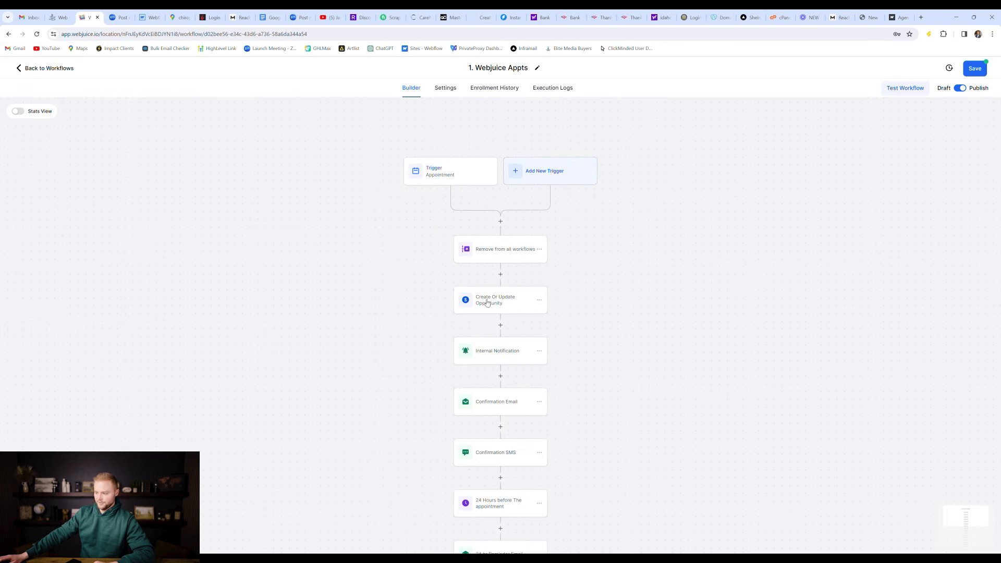
{"action": "scroll", "coordinate": [494, 305], "scroll_direction": "down", "scroll_amount": 1}
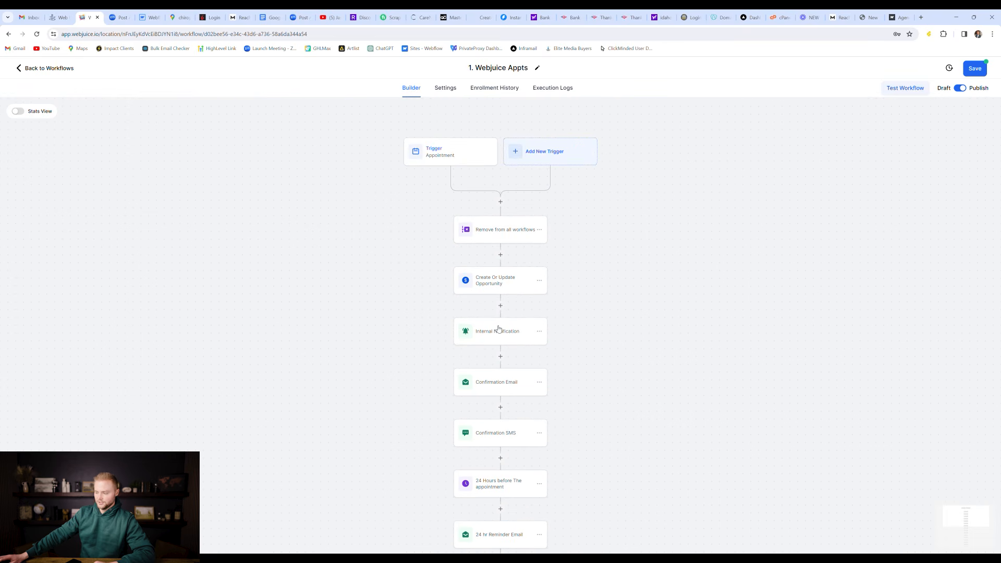